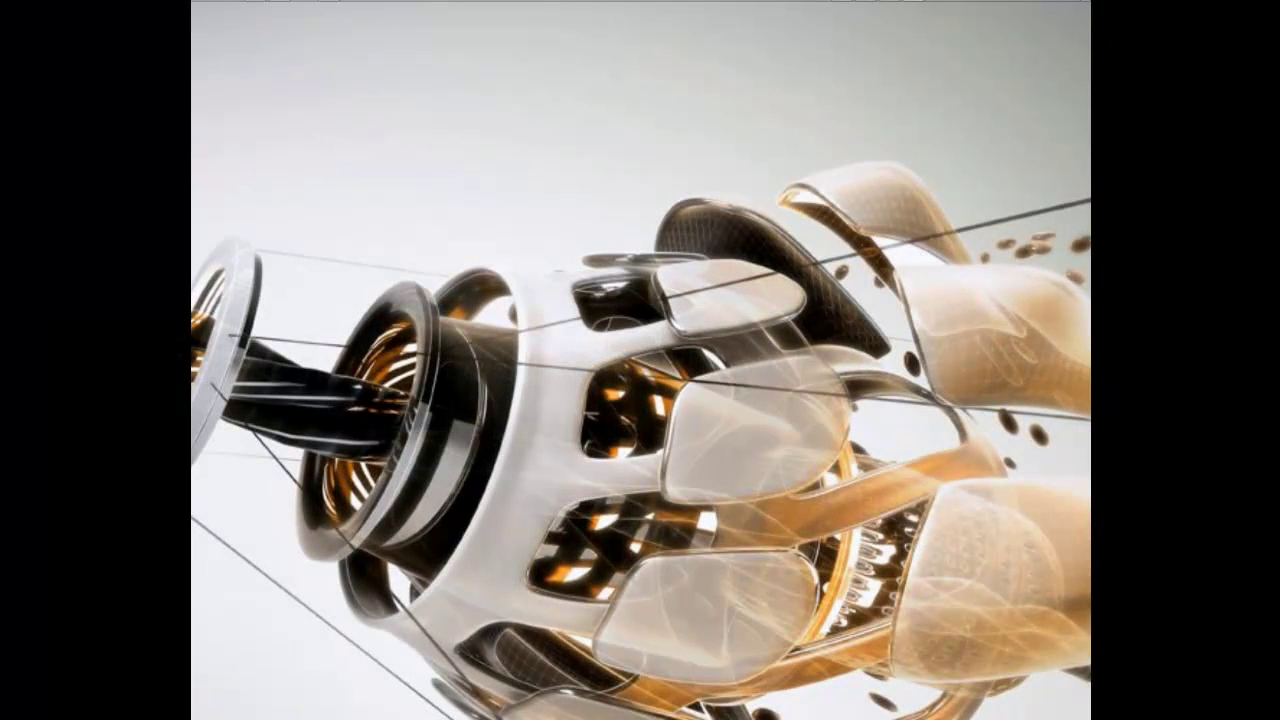
Launch Autodesk Maya 2014 and let it load an empty scene with the ground grid
{"action": "left_click", "coordinate": [377, 10]}
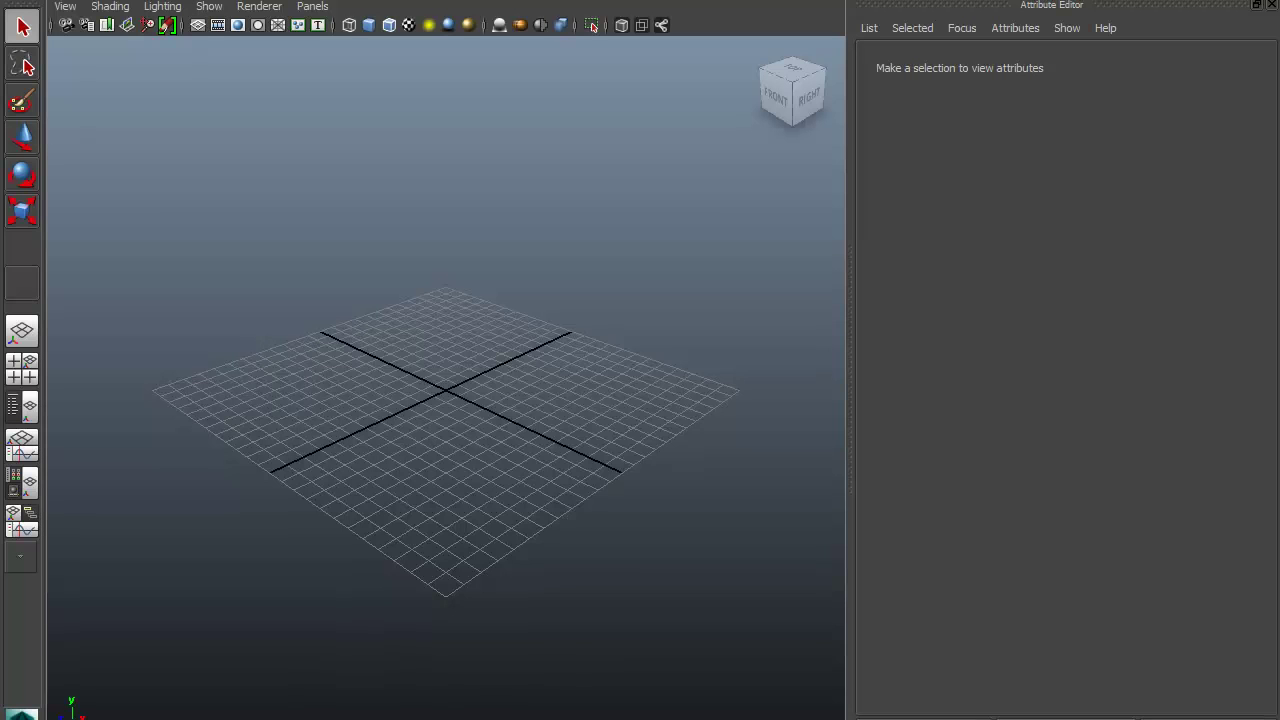
Dismiss the What's New Highlight Settings dialog and zoom the perspective view toward the grid
{"action": "left_click", "coordinate": [846, 511]}
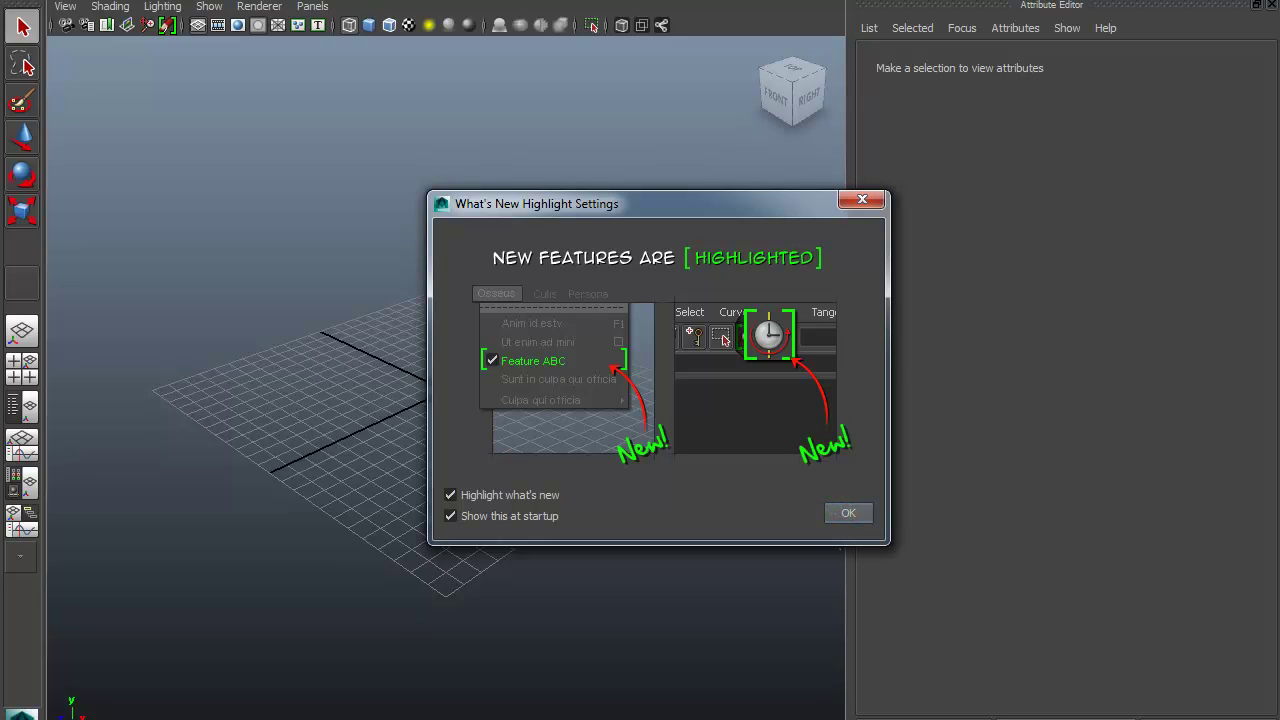
{"action": "left_click", "coordinate": [848, 512]}
{"action": "left_click", "coordinate": [862, 199]}
{"action": "left_click", "coordinate": [452, 309]}
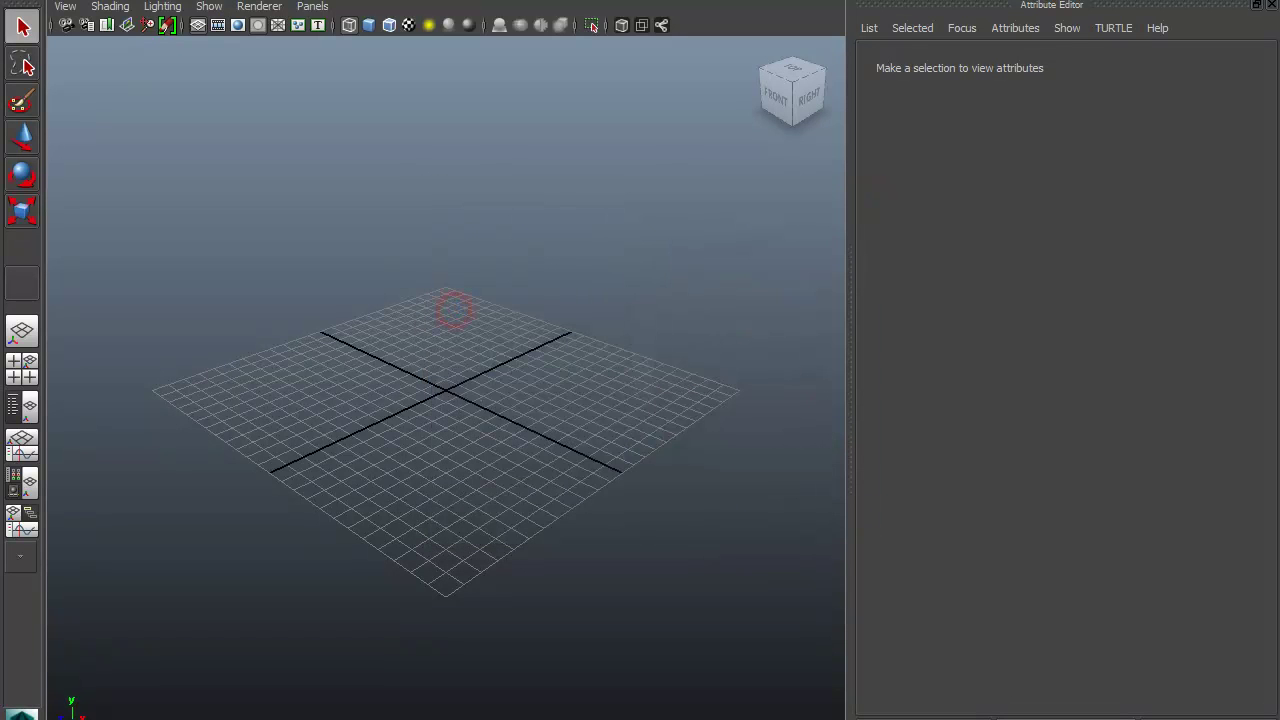
{"action": "scroll", "coordinate": [445, 390], "scroll_direction": "up", "scroll_amount": 2}
{"action": "scroll", "coordinate": [445, 390], "scroll_direction": "up", "scroll_amount": 2}
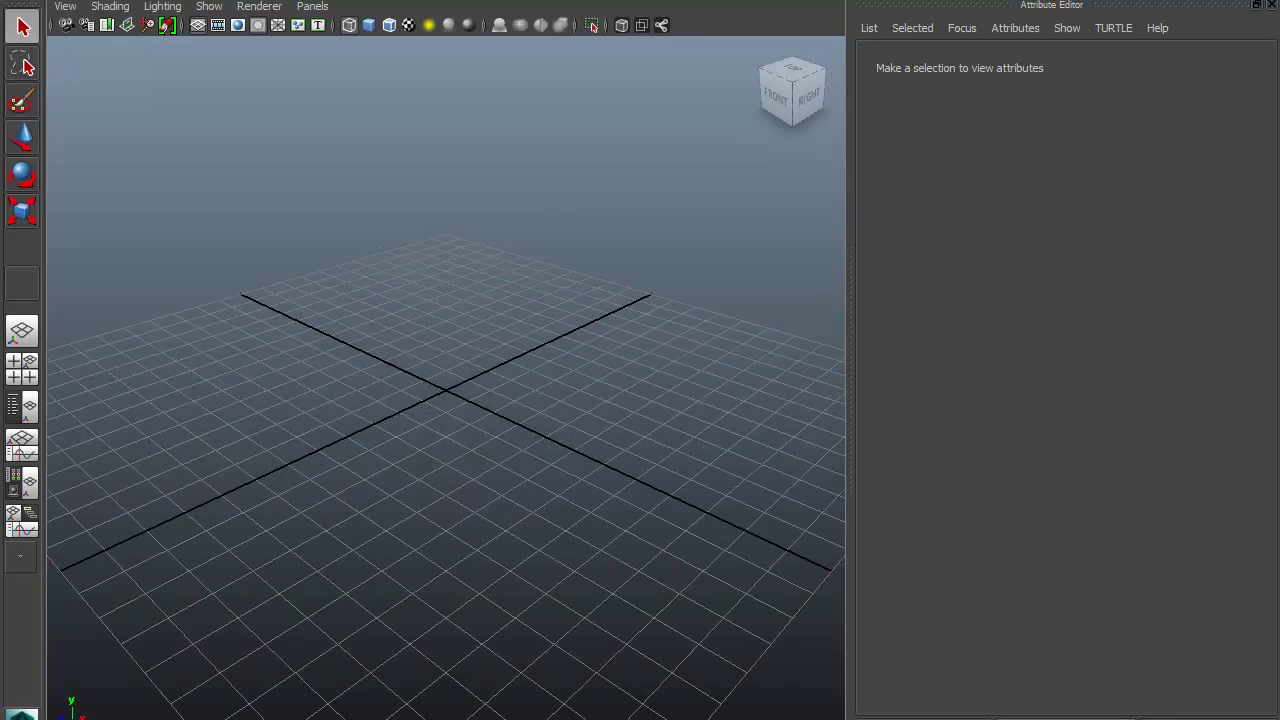
{"action": "scroll", "coordinate": [445, 390], "scroll_direction": "down", "scroll_amount": 2}
{"action": "scroll", "coordinate": [445, 390], "scroll_direction": "up", "scroll_amount": 2}
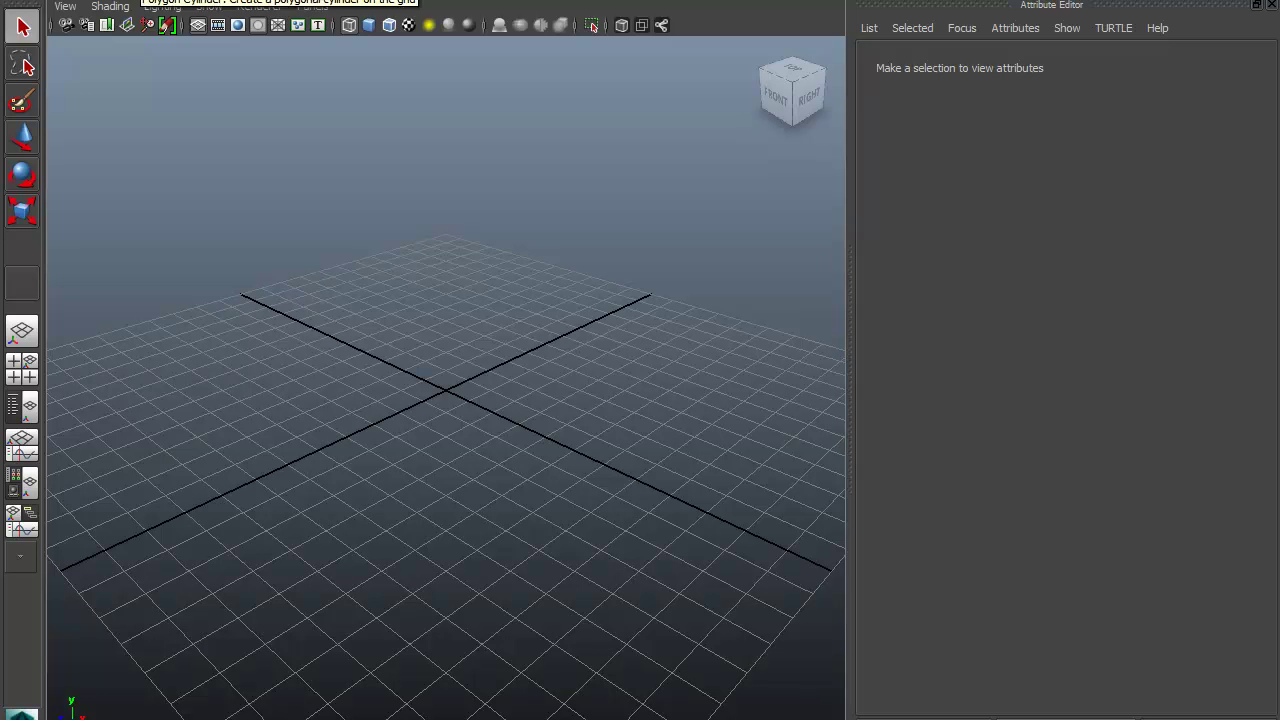
Drag out a large polygon plane, pPlane1, over the grid, shown smooth-shaded and textured
{"action": "left_click", "coordinate": [135, 0]}
{"action": "left_click_drag", "start_coordinate": [446, 224], "coordinate": [515, 705]}
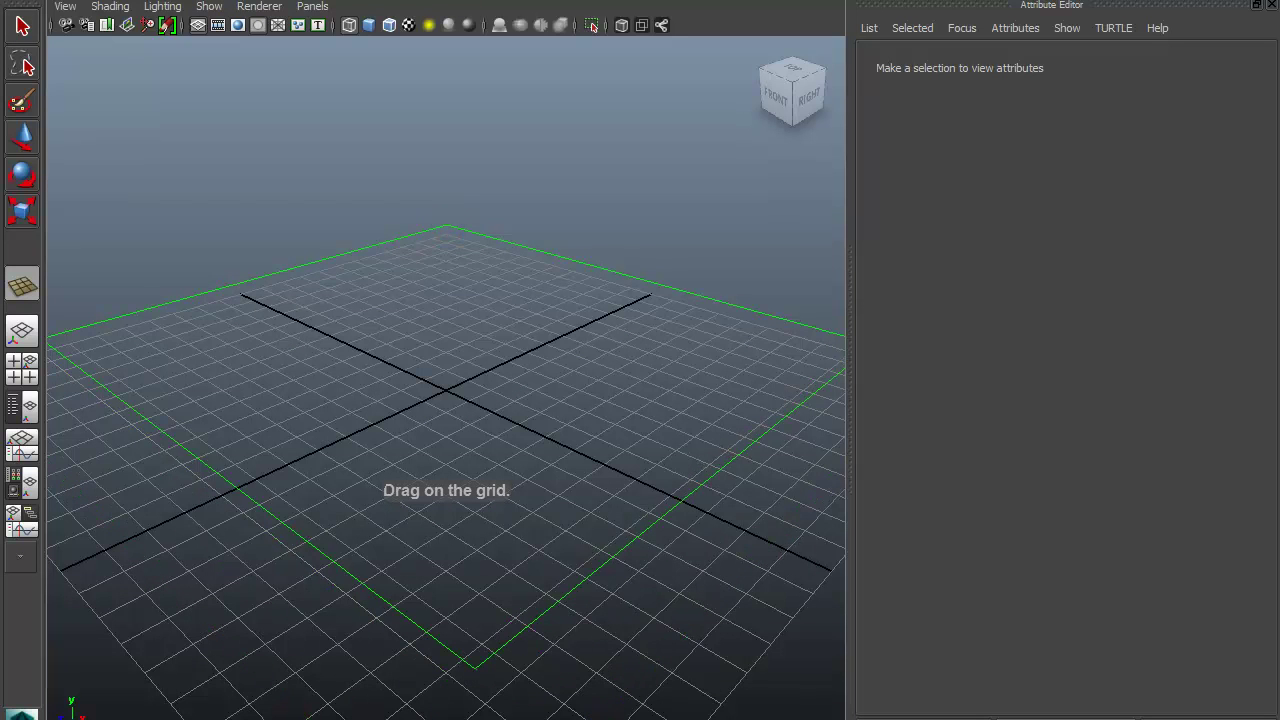
{"action": "mouse_move", "coordinate": [465, 715]}
{"action": "left_mouse_down"}
{"action": "mouse_move", "coordinate": [476, 590]}
{"action": "mouse_move", "coordinate": [464, 719]}
{"action": "left_mouse_up"}
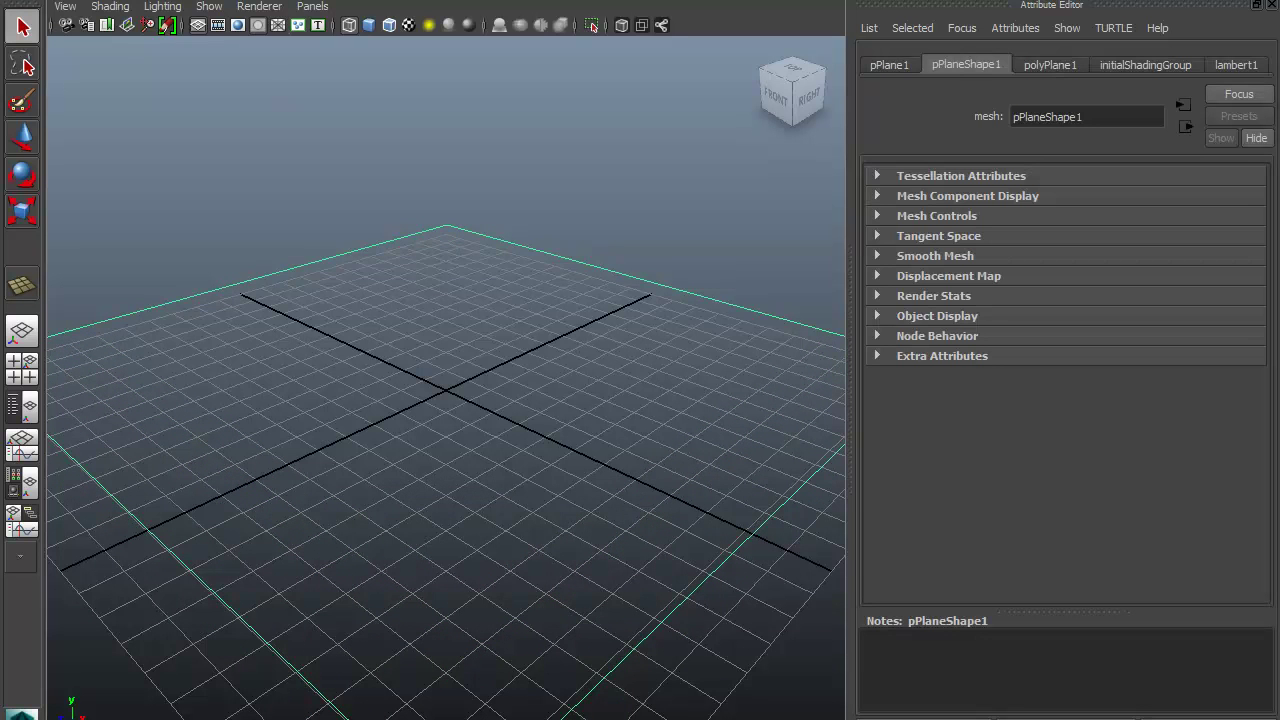
{"action": "left_click", "coordinate": [368, 25]}
{"action": "left_click", "coordinate": [409, 25]}
{"action": "scroll", "coordinate": [447, 390], "scroll_direction": "up", "scroll_amount": 3}
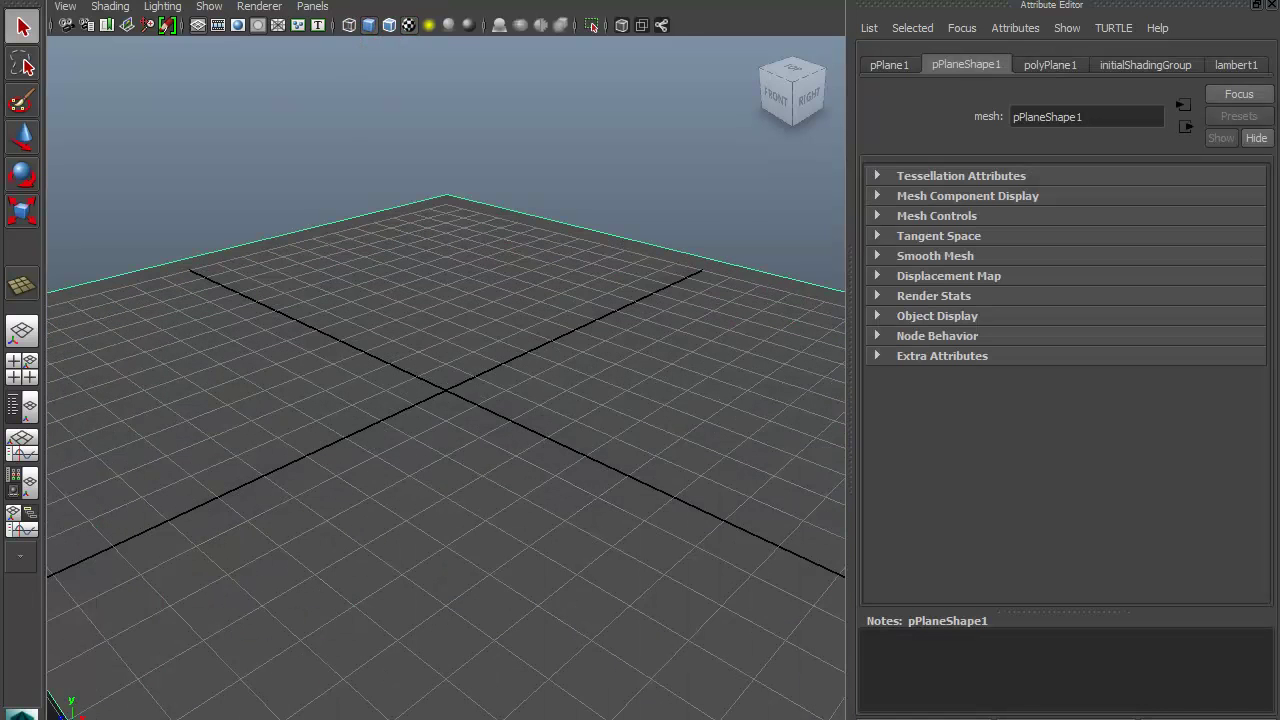
{"action": "scroll", "coordinate": [447, 390], "scroll_direction": "up", "scroll_amount": 2}
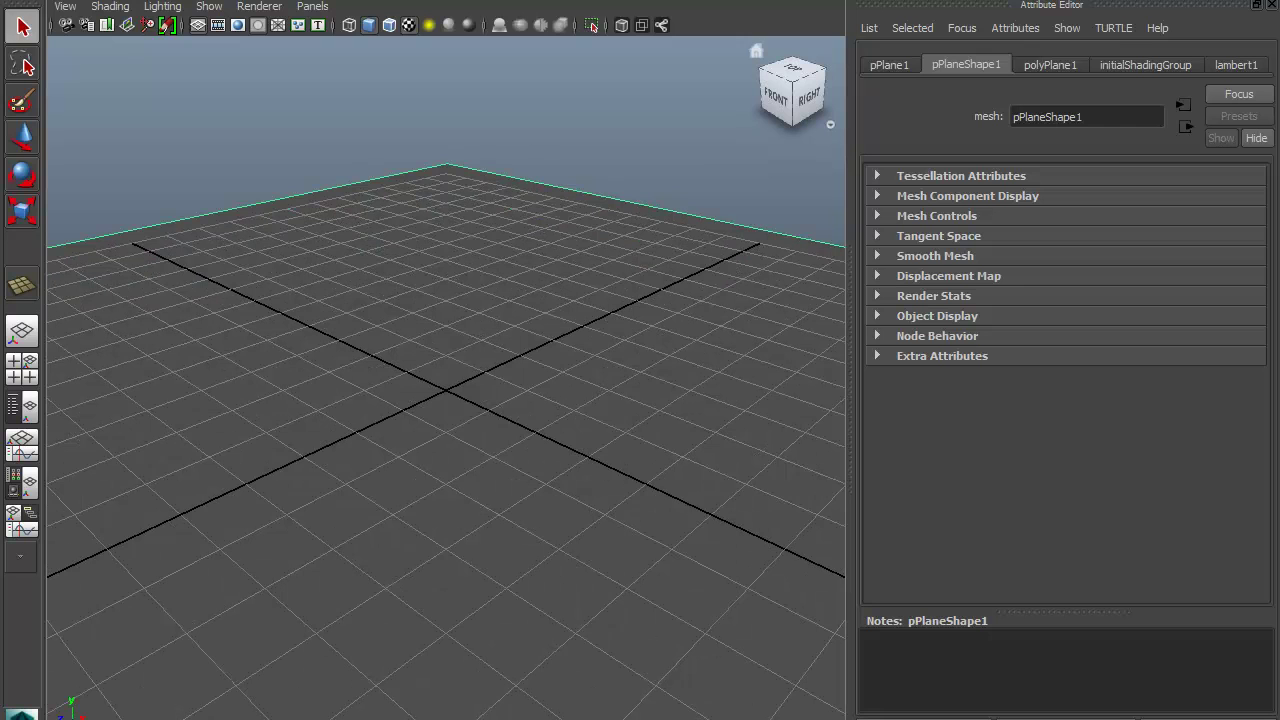
Paint a daisyLarge Paint Effects stroke across the middle of the ground plane
{"action": "key", "text": "y"}
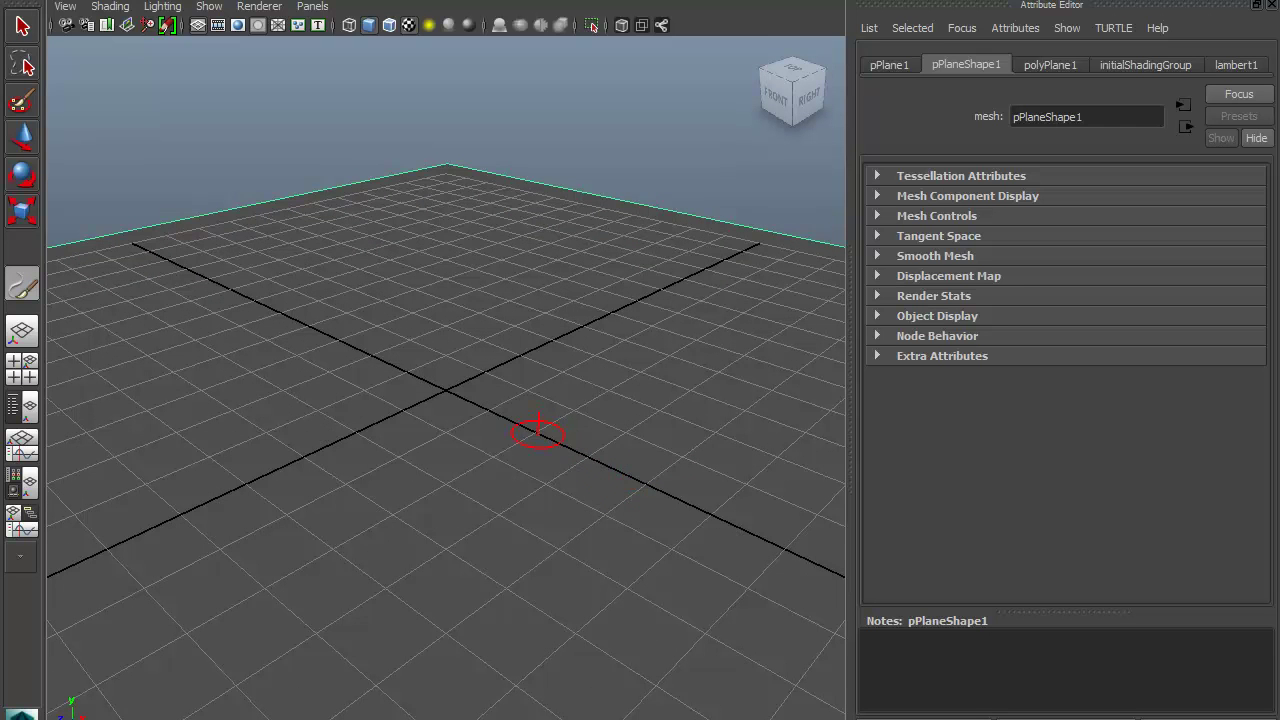
{"action": "left_click_drag", "start_coordinate": [538, 432], "coordinate": [555, 482]}
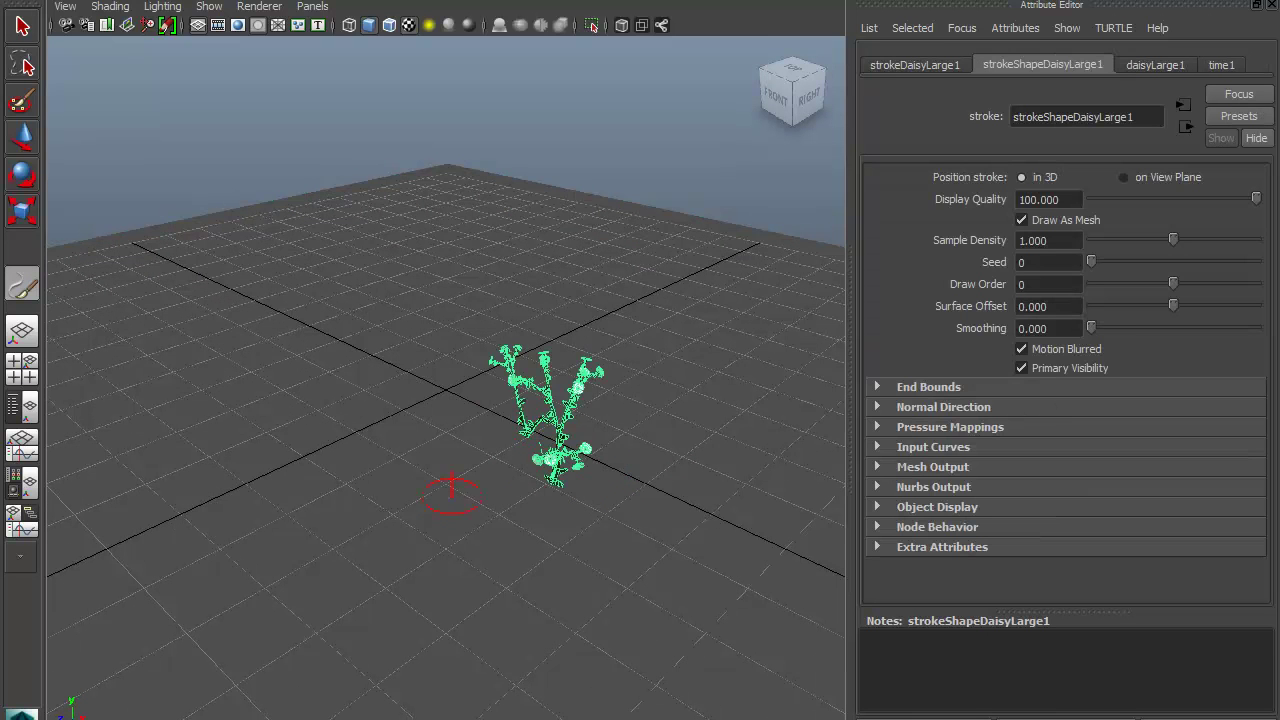
{"action": "left_click_drag", "start_coordinate": [443, 500], "coordinate": [449, 506], "text": "alt"}
{"action": "scroll", "coordinate": [571, 486], "scroll_direction": "up", "scroll_amount": 2}
{"action": "scroll", "coordinate": [543, 557], "scroll_direction": "up", "scroll_amount": 3}
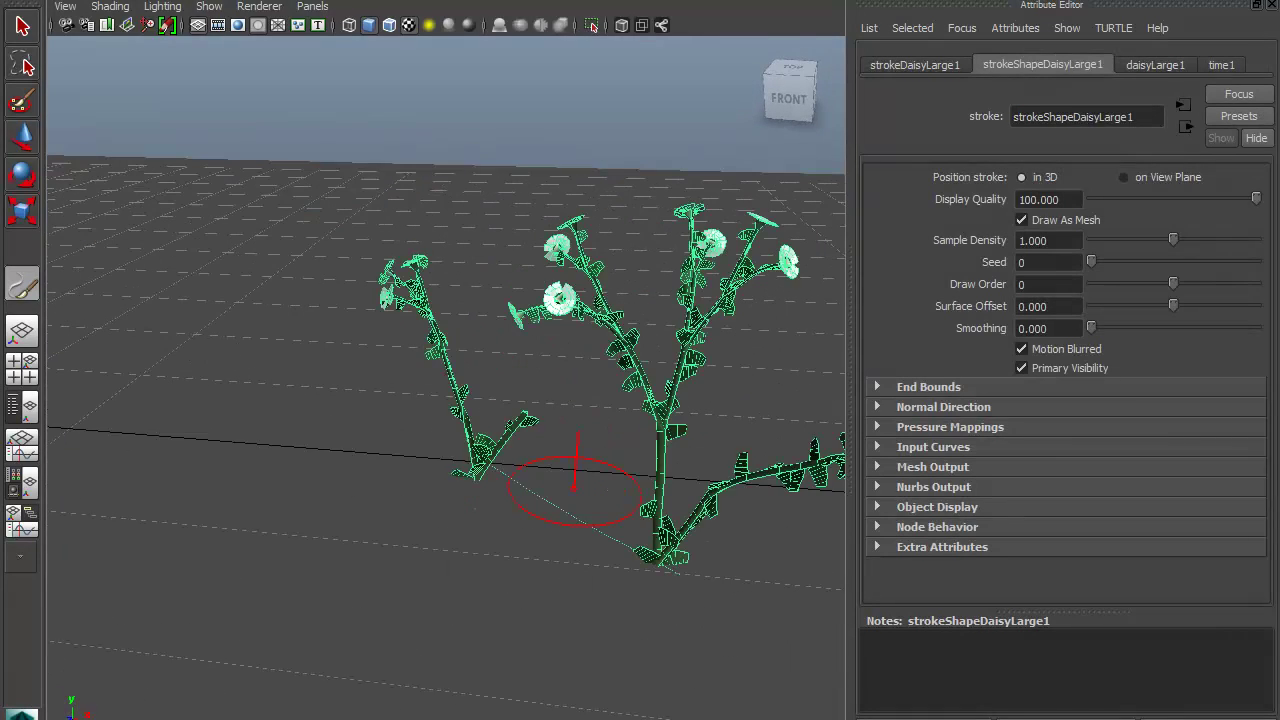
{"action": "scroll", "coordinate": [595, 505], "scroll_direction": "down", "scroll_amount": 2}
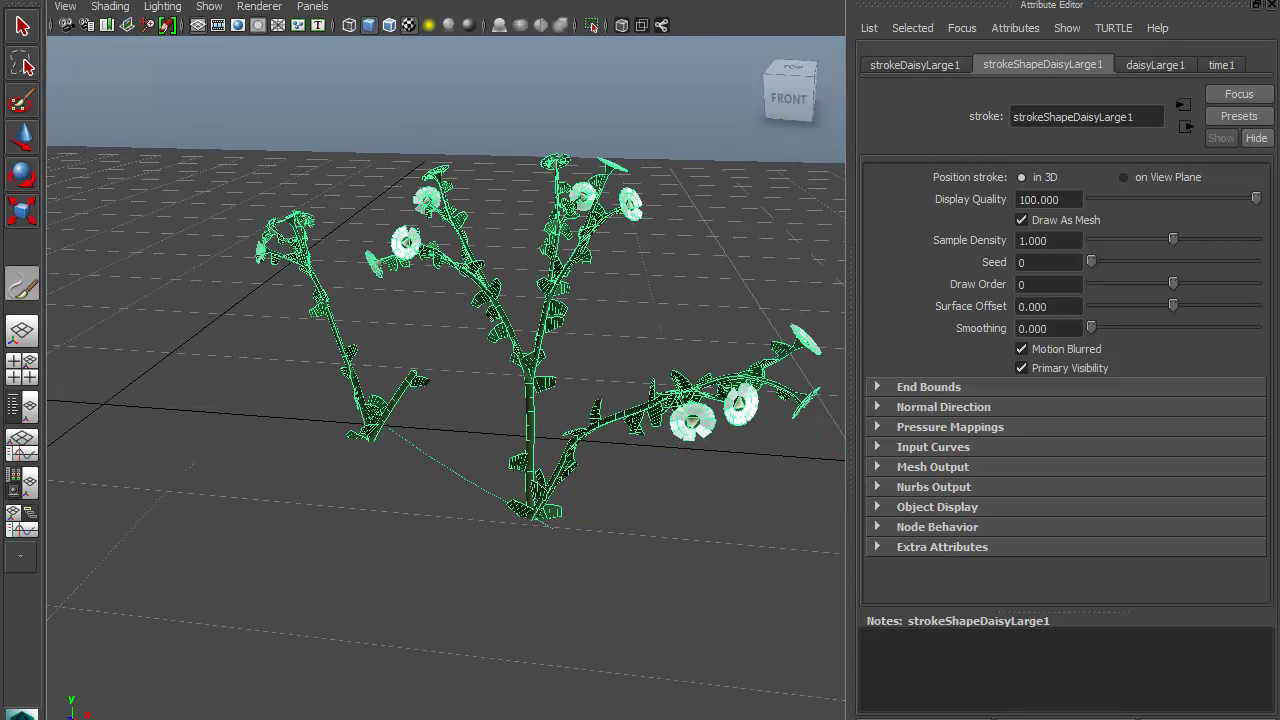
Create pSphere1, lift it beside the daisy's left branch, and select it with the stroke
{"action": "key", "text": "y"}
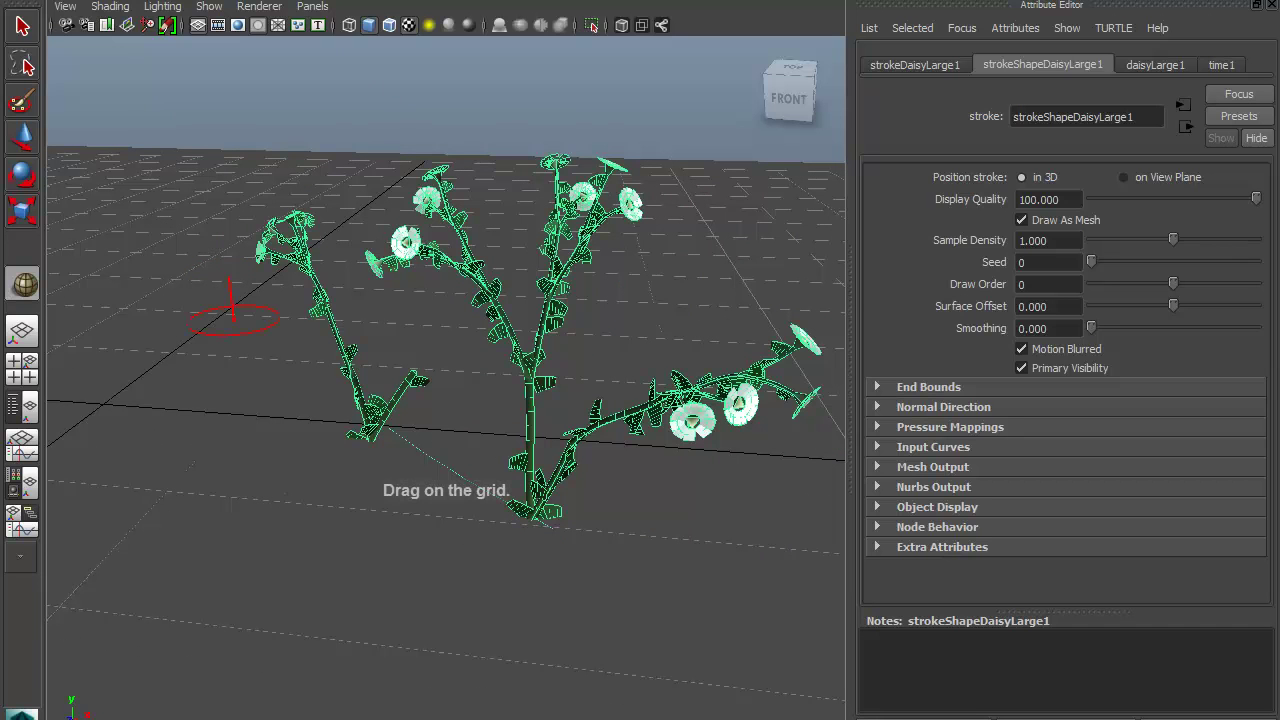
{"action": "left_click_drag", "start_coordinate": [273, 485], "coordinate": [311, 485]}
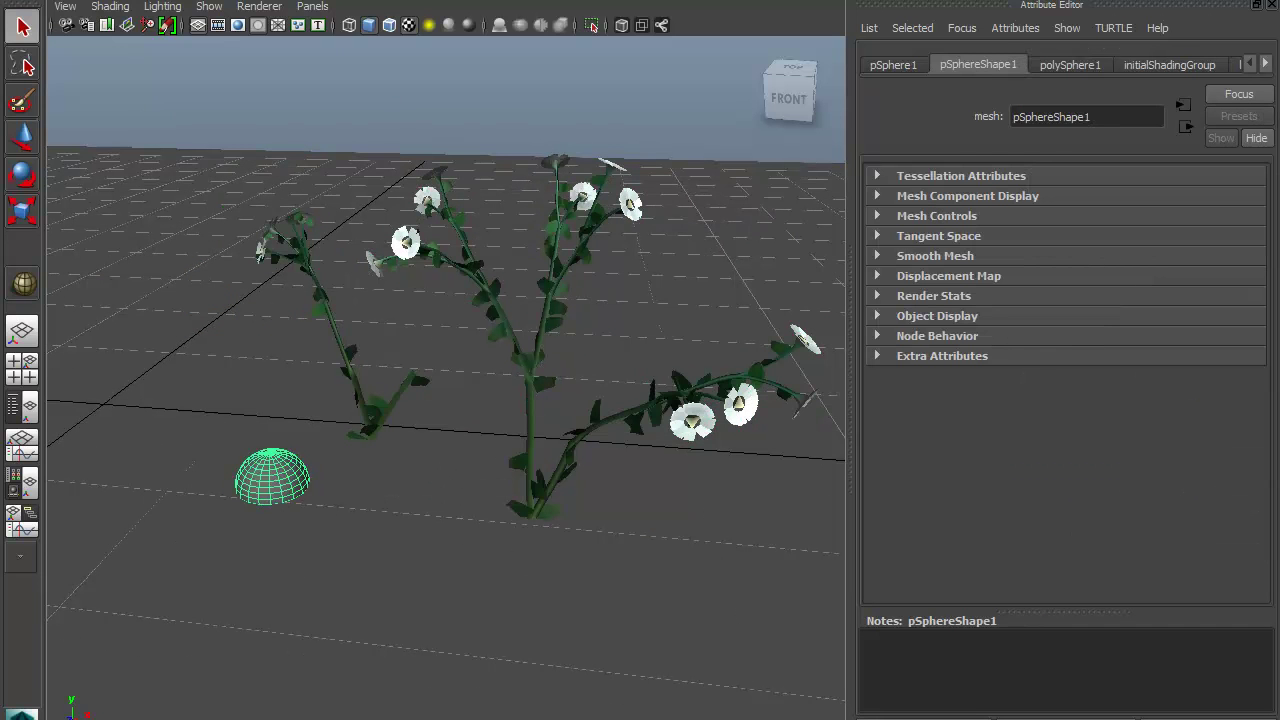
{"action": "key", "text": "w"}
{"action": "left_click_drag", "start_coordinate": [267, 430], "coordinate": [236, 142]}
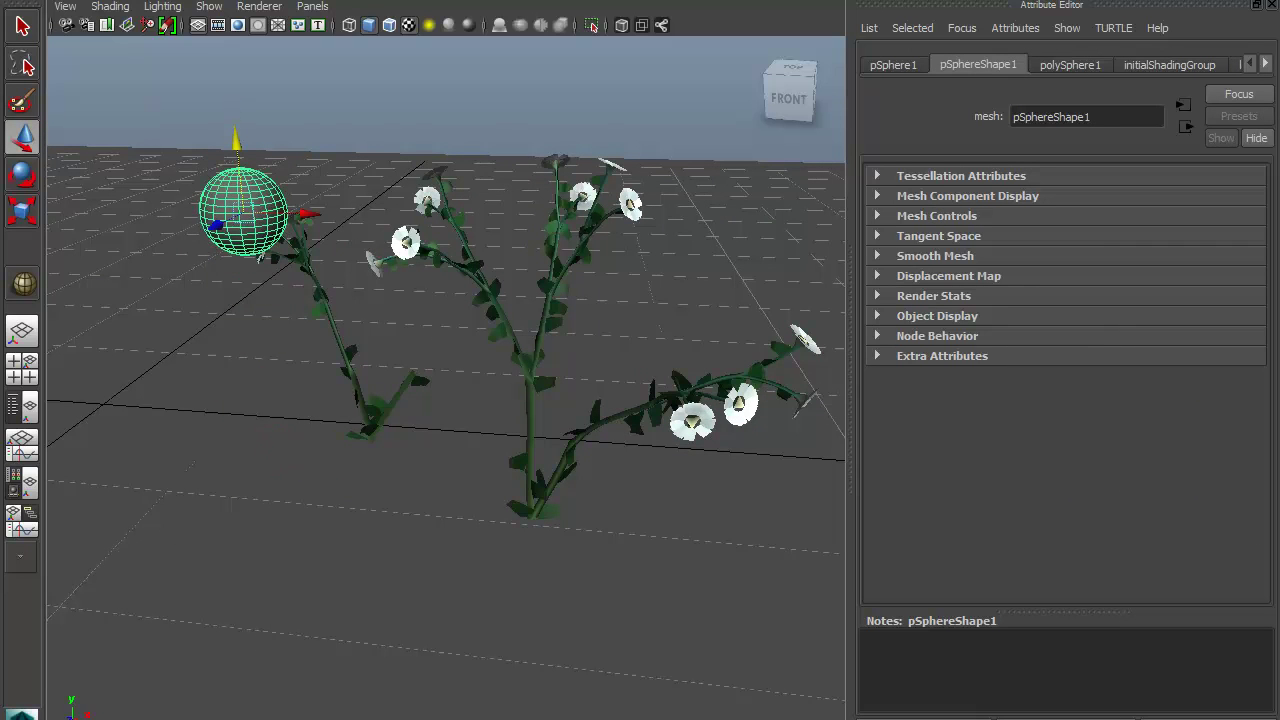
{"action": "key", "text": "q"}
{"action": "left_click_drag", "start_coordinate": [144, 90], "coordinate": [845, 635]}
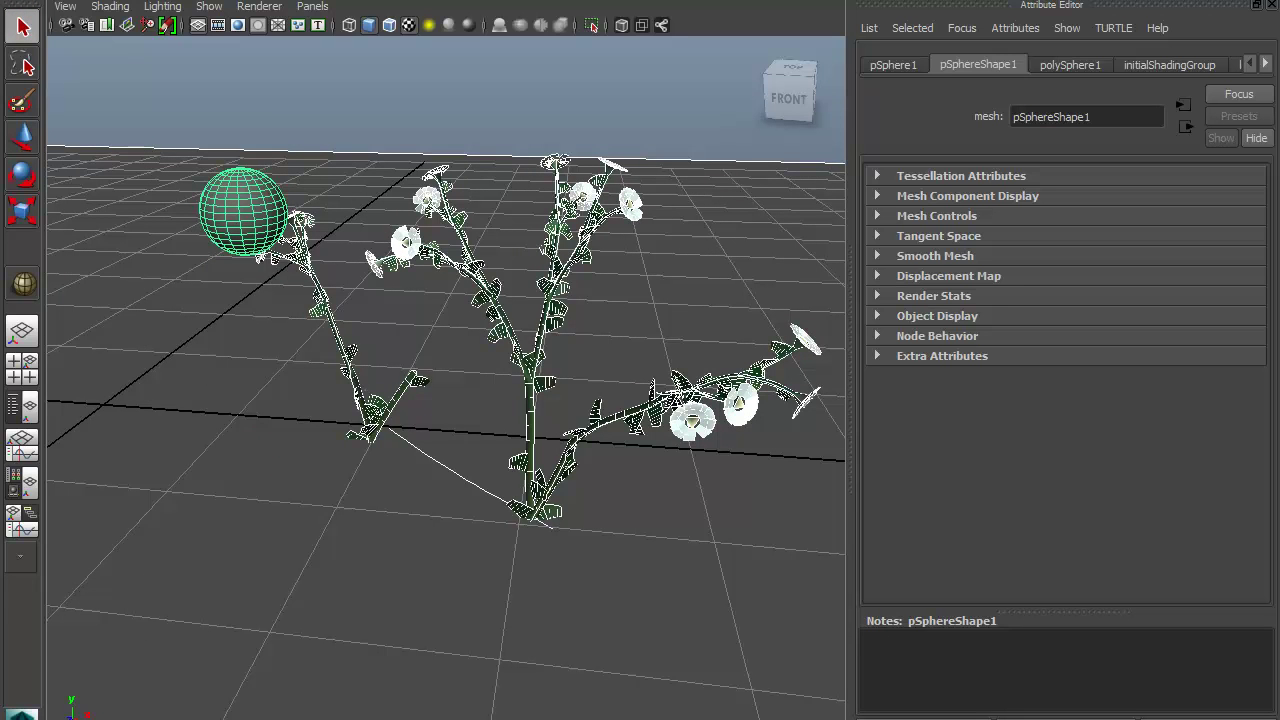
{"action": "key", "text": "space"}
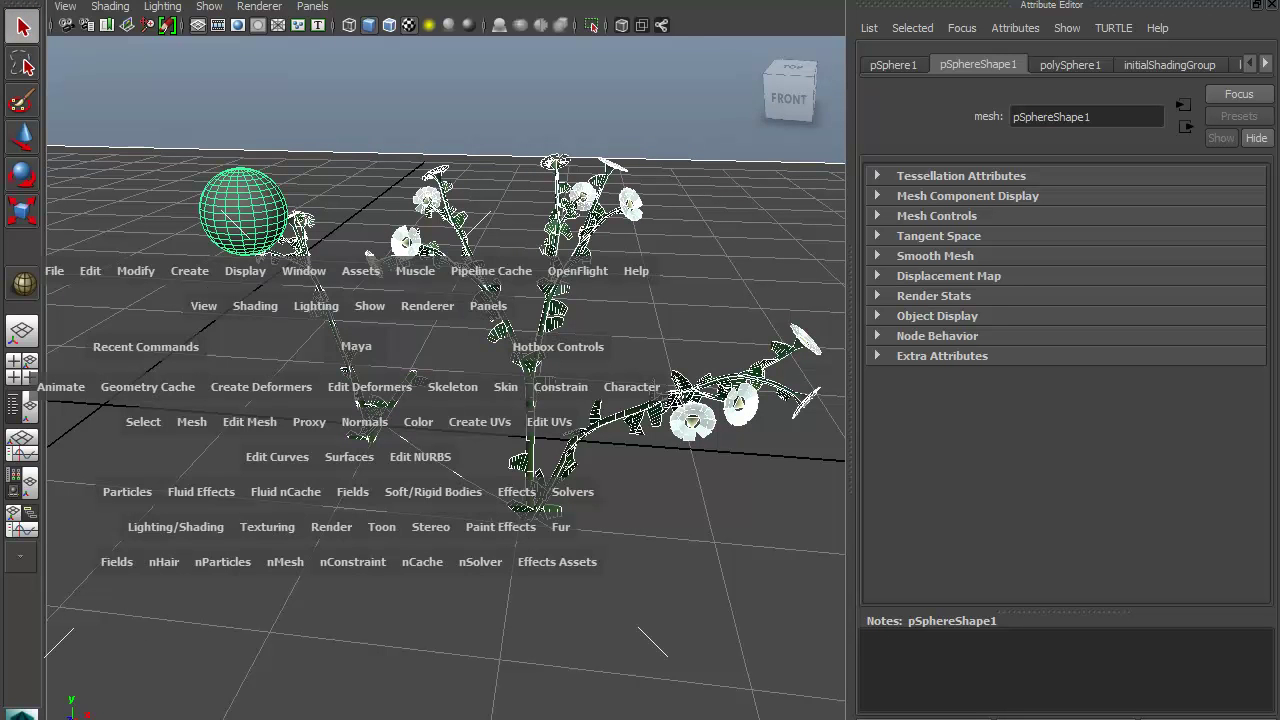
Make pSphere1 collide with the daisy stroke via Paint Effects > Make Collide, then move it
{"action": "left_click", "coordinate": [500, 526]}
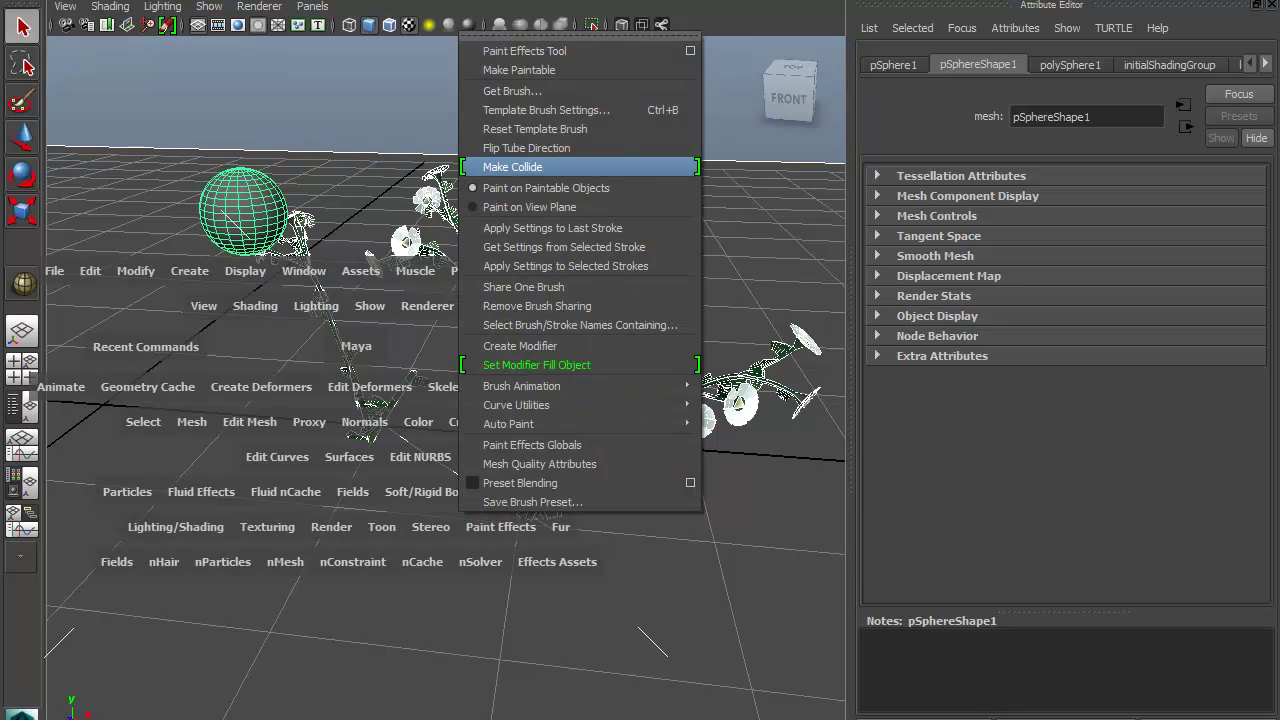
{"action": "left_click", "coordinate": [580, 166]}
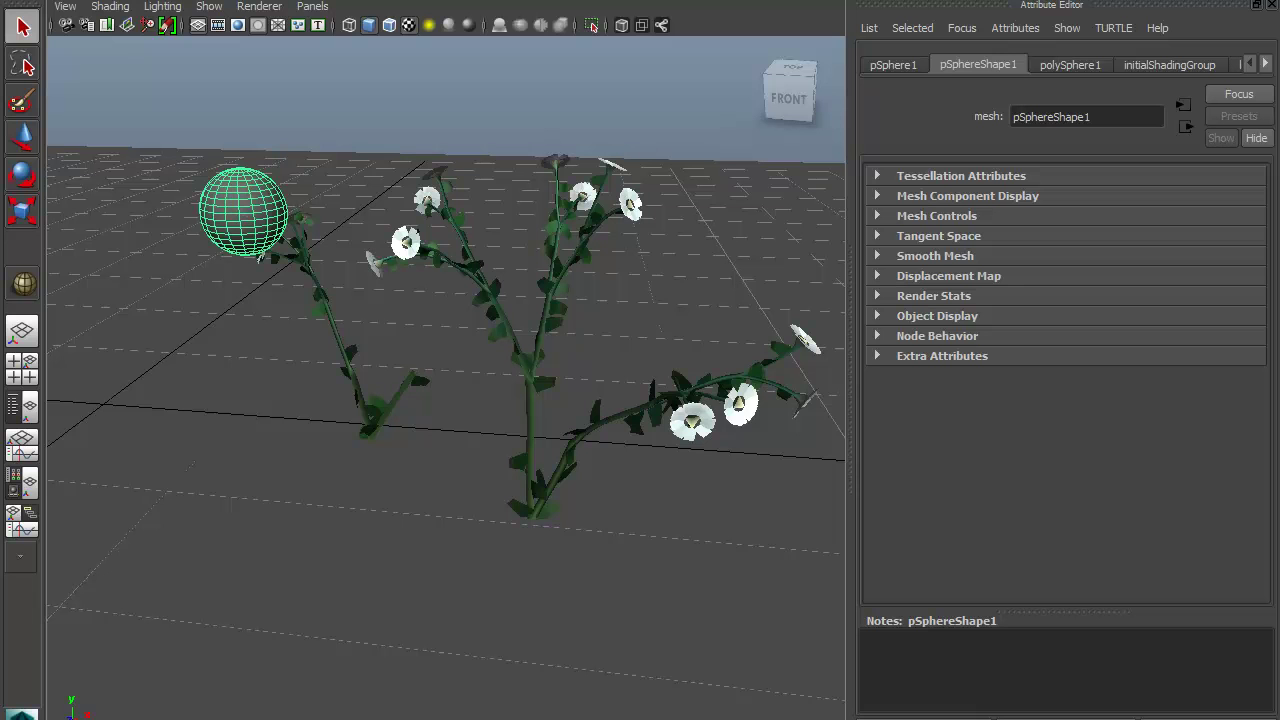
{"action": "key", "text": "w"}
{"action": "left_click_drag", "start_coordinate": [450, 350], "coordinate": [400, 420], "text": "alt"}
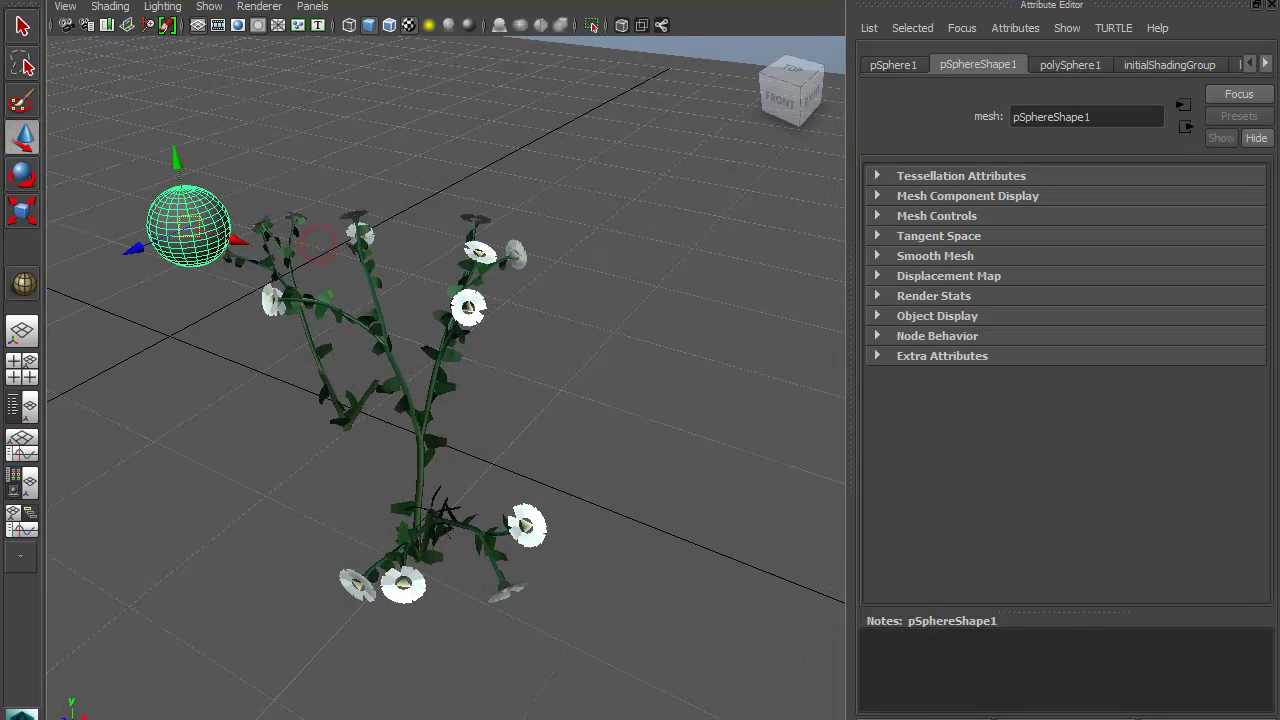
{"action": "left_click_drag", "start_coordinate": [185, 232], "coordinate": [397, 335]}
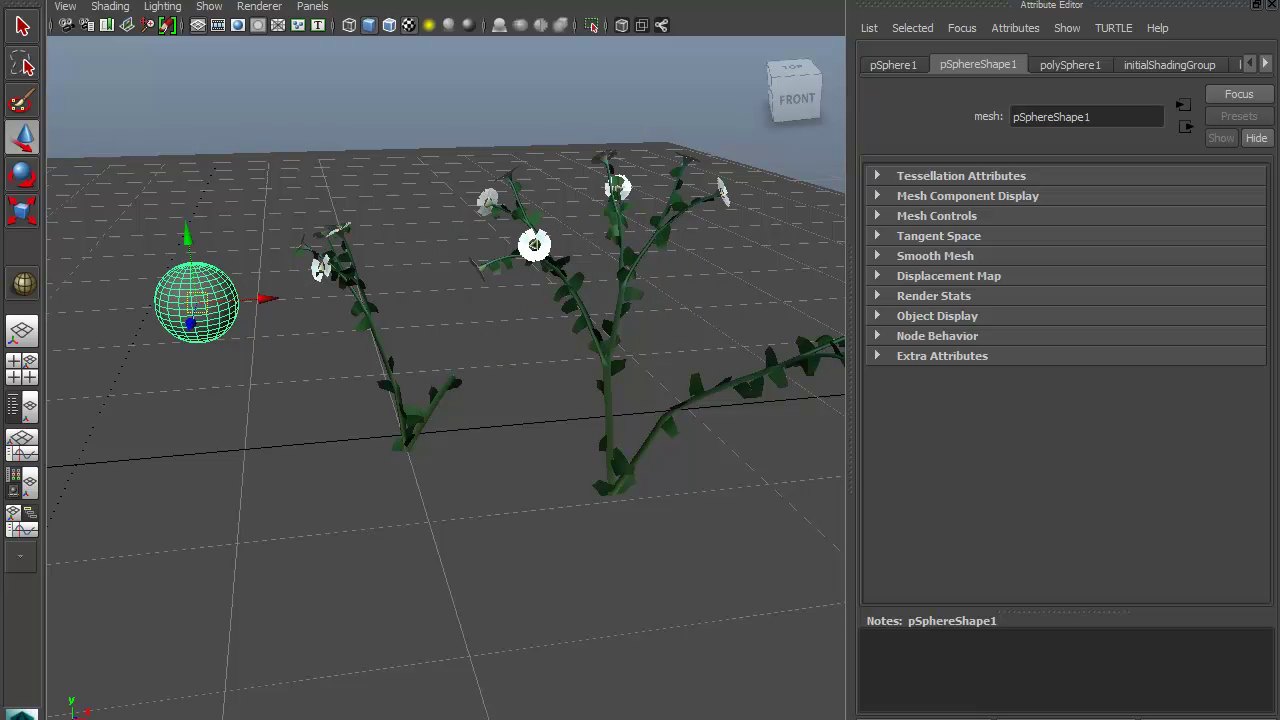
Select the daisy stroke and expand the daisyLarge1 brush's attribute sections, from Flow Animation to Channels
{"action": "left_click", "coordinate": [345, 280]}
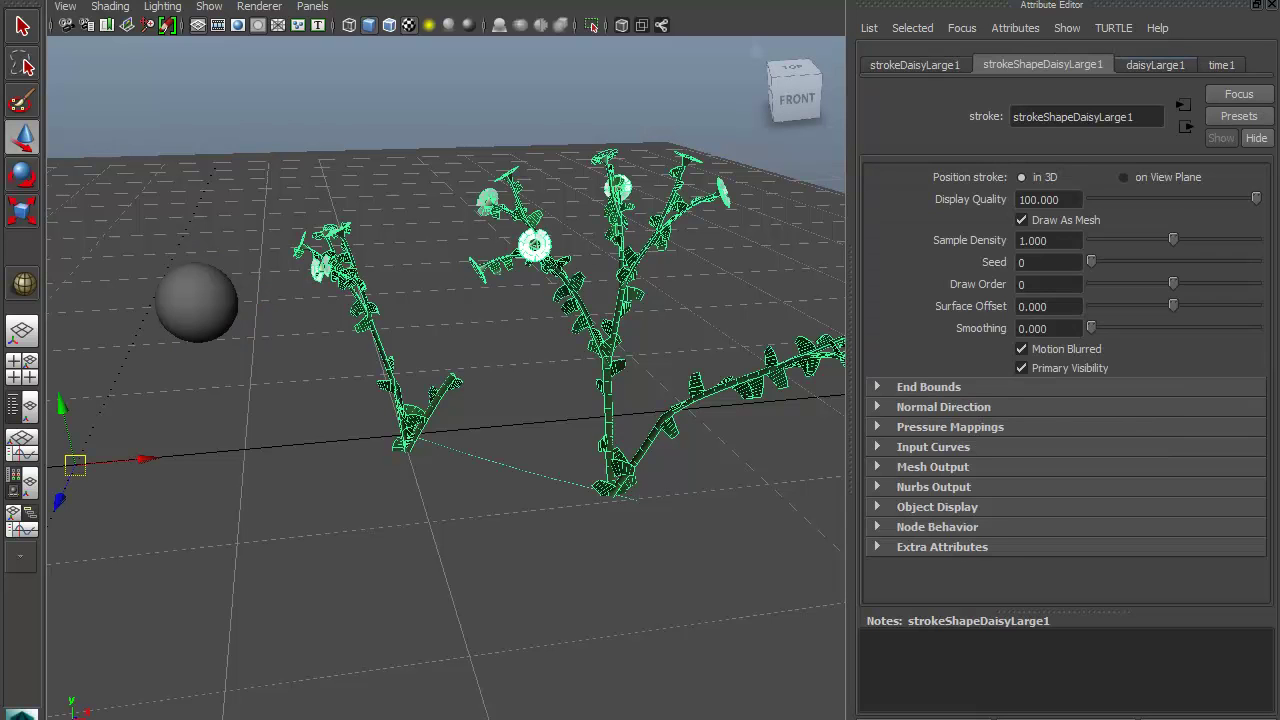
{"action": "left_click", "coordinate": [1148, 64]}
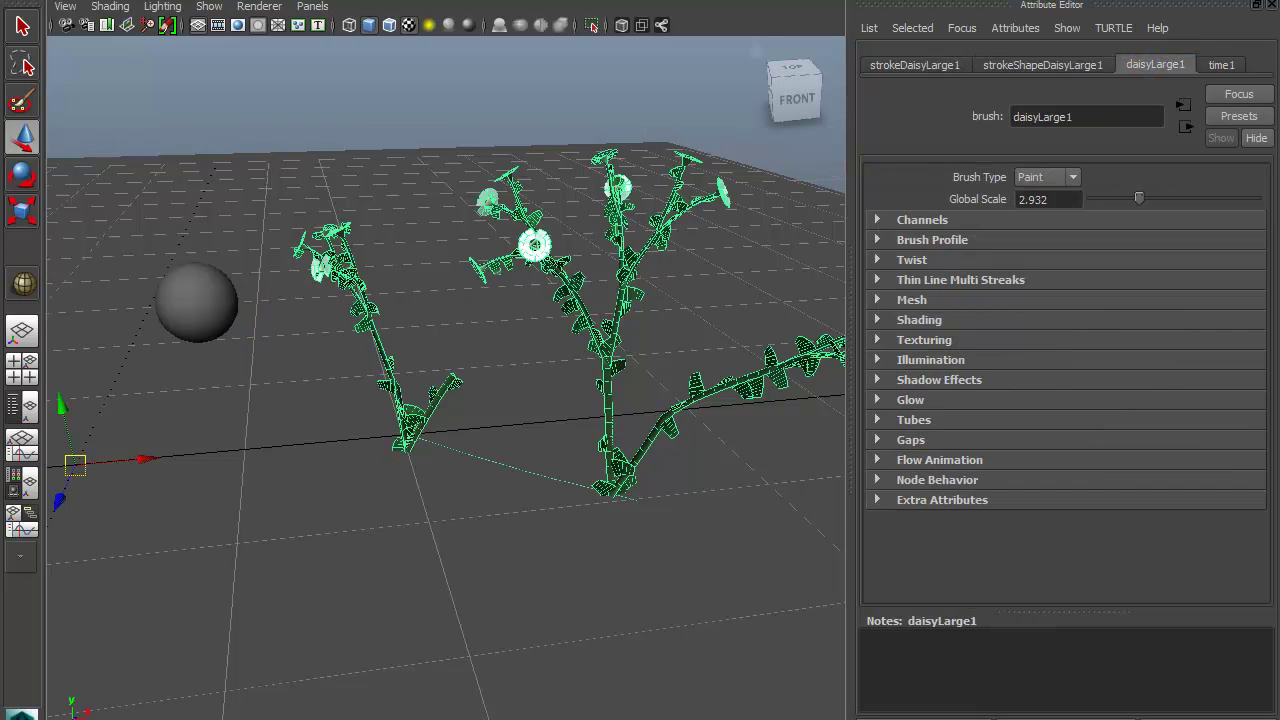
{"action": "left_click", "coordinate": [877, 440]}
{"action": "left_click", "coordinate": [877, 440]}
{"action": "left_click", "coordinate": [877, 460]}
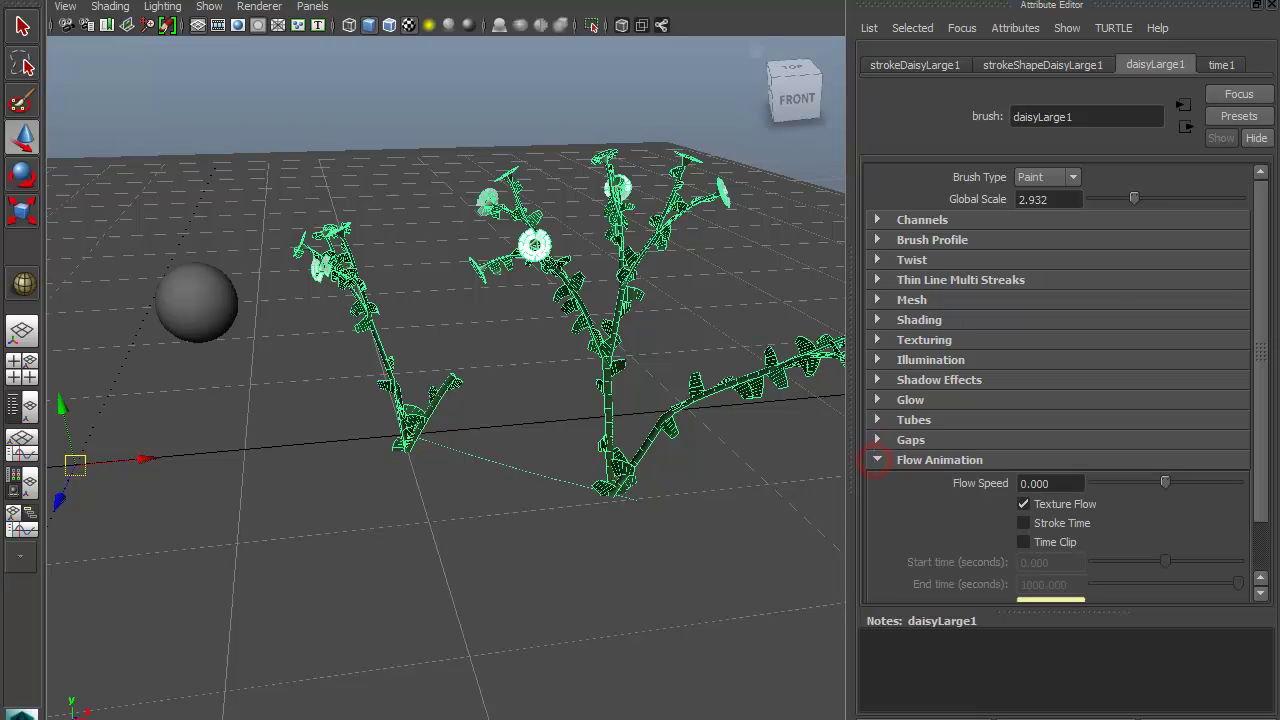
{"action": "left_click", "coordinate": [877, 419]}
{"action": "left_click", "coordinate": [877, 399]}
{"action": "left_click", "coordinate": [877, 379]}
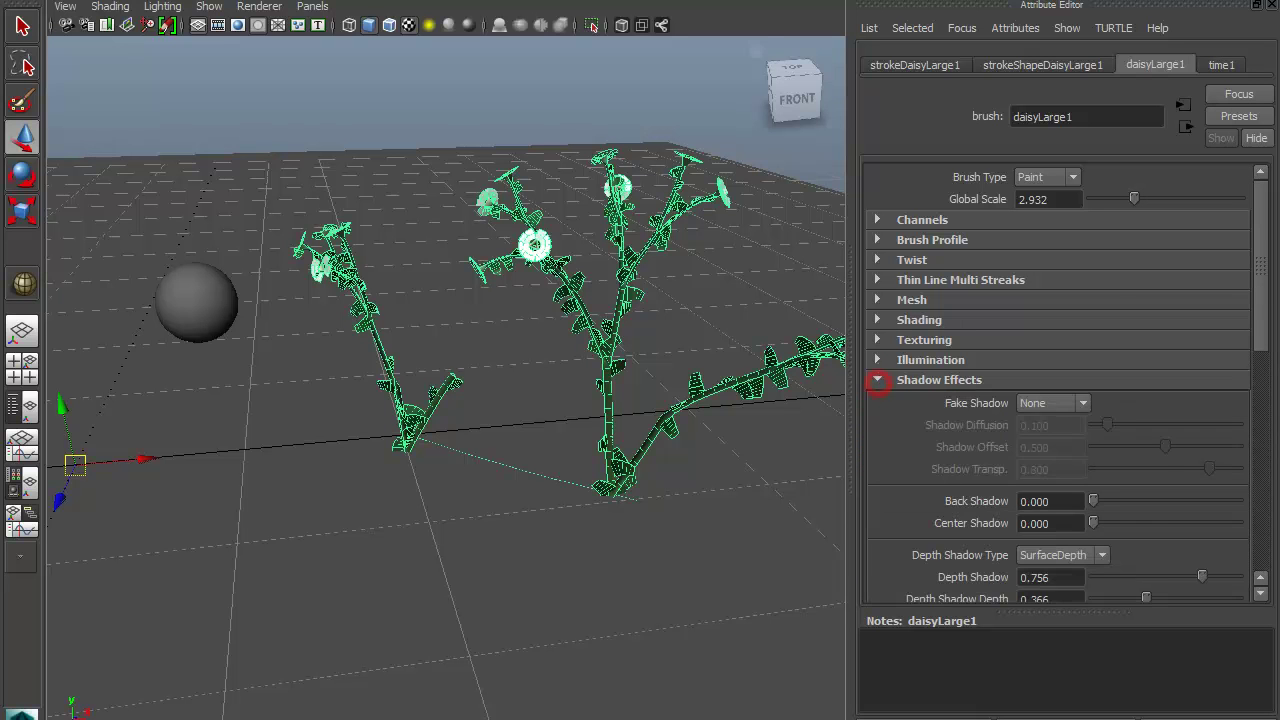
{"action": "left_click", "coordinate": [877, 360]}
{"action": "left_click", "coordinate": [877, 340]}
{"action": "left_click", "coordinate": [877, 320]}
{"action": "left_click", "coordinate": [877, 300]}
{"action": "left_click", "coordinate": [877, 260]}
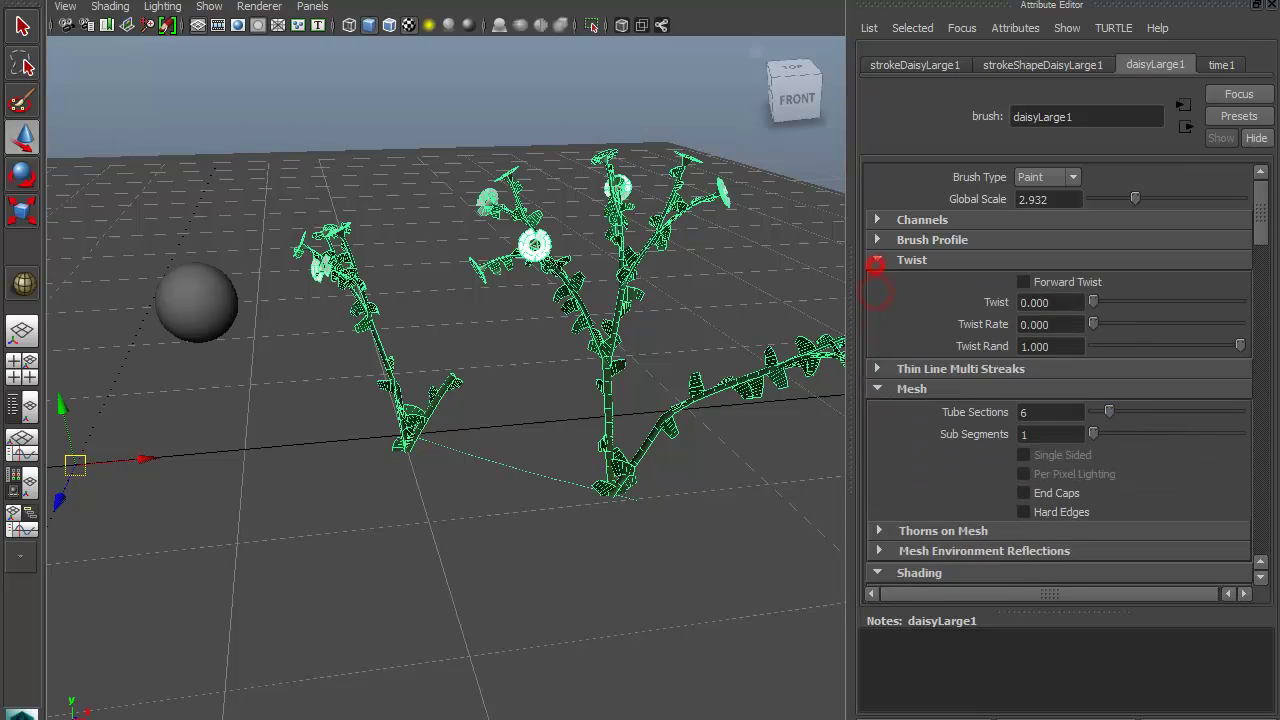
{"action": "left_click", "coordinate": [877, 240]}
{"action": "left_click", "coordinate": [877, 219]}
Expand Mesh Environment Reflections, then reveal the Behavior > Forces attributes of daisyLarge1
{"action": "scroll", "coordinate": [877, 220], "scroll_direction": "down", "scroll_amount": 5}
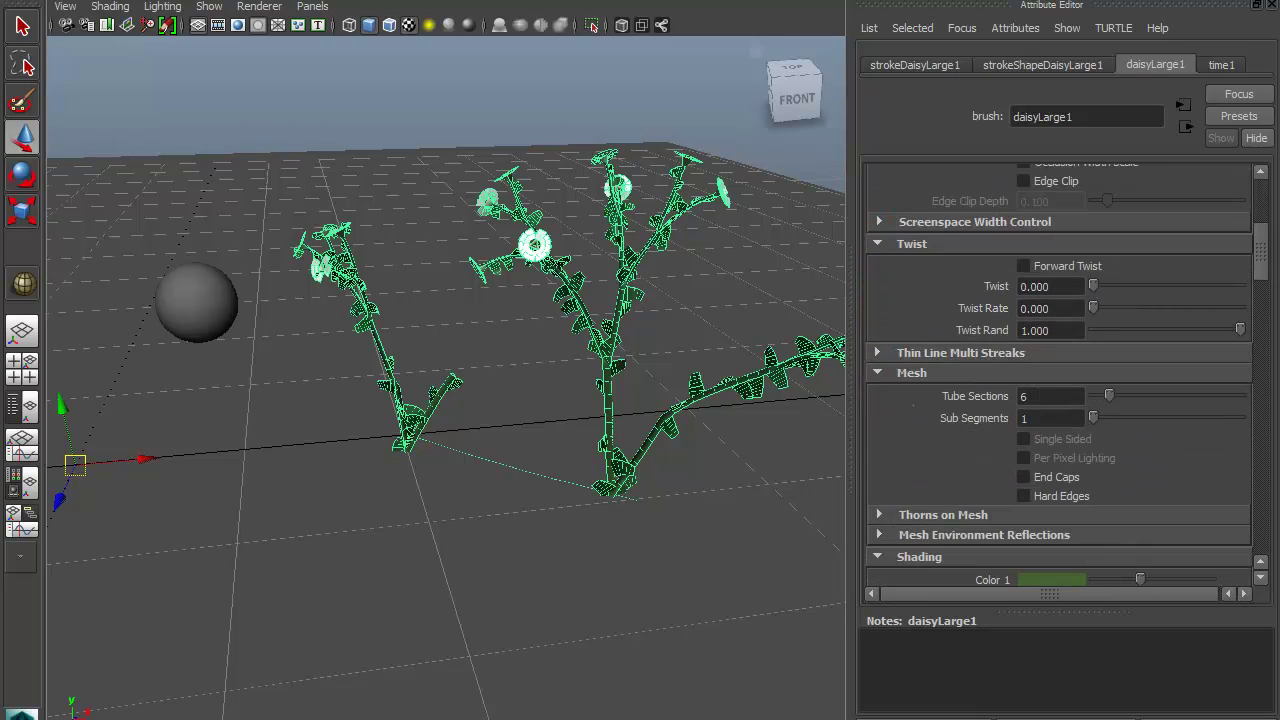
{"action": "scroll", "coordinate": [877, 220], "scroll_direction": "down", "scroll_amount": 3}
{"action": "scroll", "coordinate": [1060, 380], "scroll_direction": "down", "scroll_amount": 2}
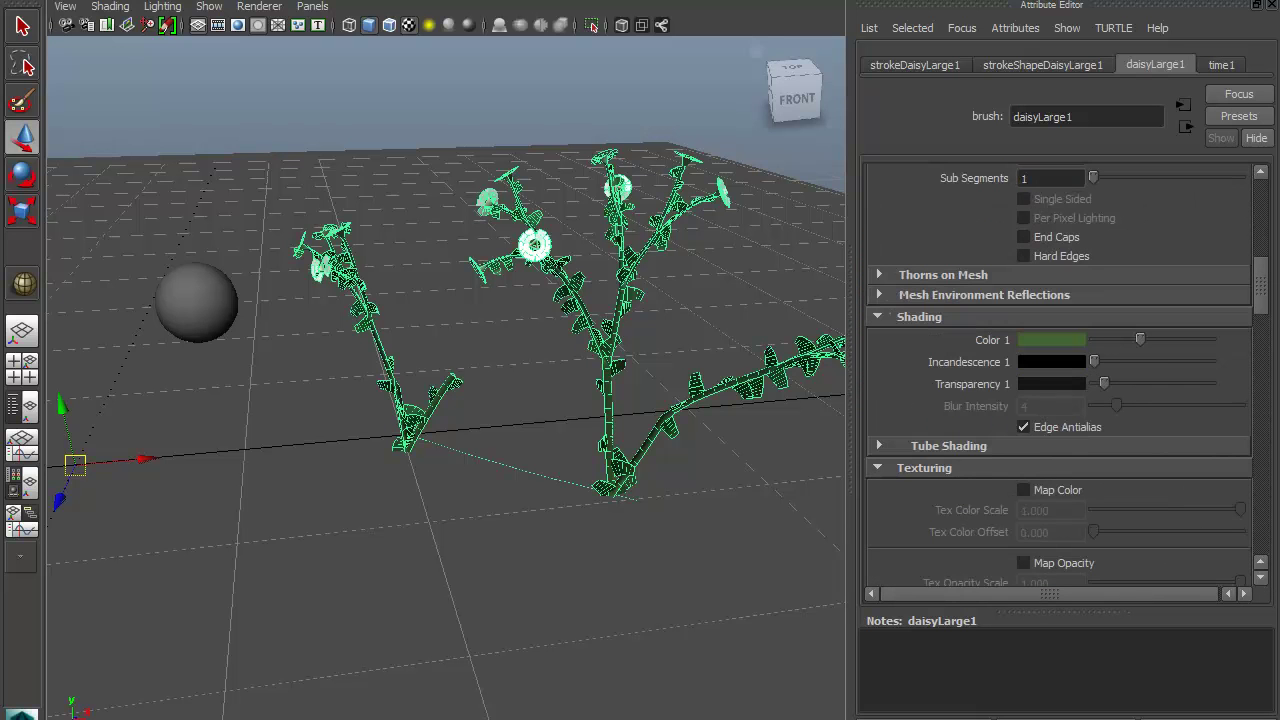
{"action": "left_click", "coordinate": [880, 295]}
{"action": "scroll", "coordinate": [1060, 380], "scroll_direction": "down", "scroll_amount": 5}
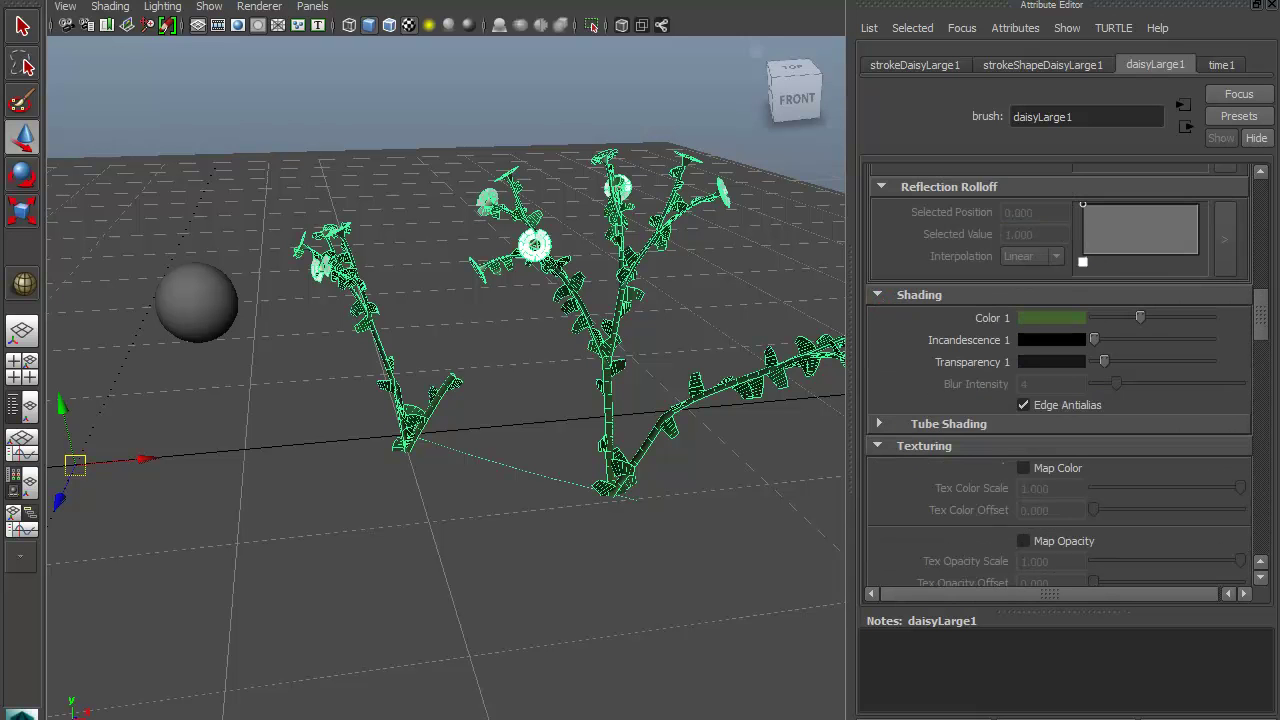
{"action": "scroll", "coordinate": [1060, 380], "scroll_direction": "down", "scroll_amount": 4}
{"action": "scroll", "coordinate": [1060, 380], "scroll_direction": "down", "scroll_amount": 4}
{"action": "scroll", "coordinate": [1060, 380], "scroll_direction": "down", "scroll_amount": 4}
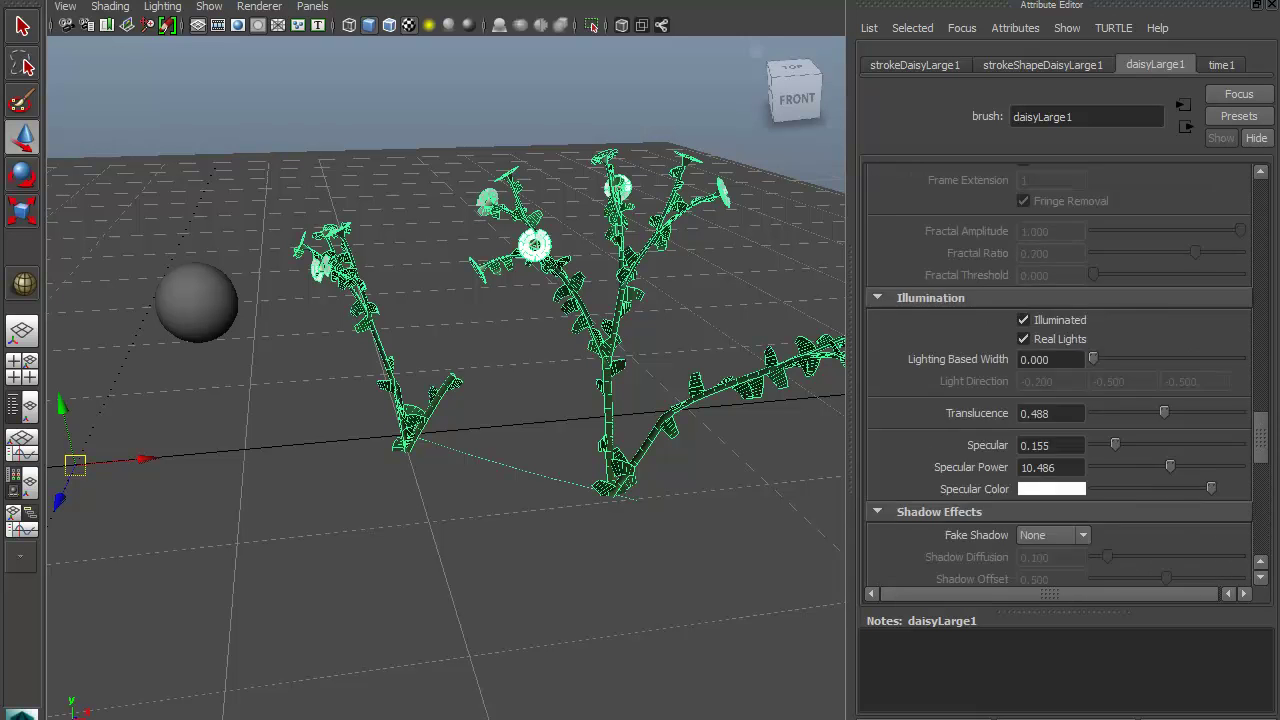
{"action": "scroll", "coordinate": [1060, 380], "scroll_direction": "down", "scroll_amount": 4}
{"action": "scroll", "coordinate": [1060, 380], "scroll_direction": "down", "scroll_amount": 3}
{"action": "scroll", "coordinate": [1060, 380], "scroll_direction": "down", "scroll_amount": 1}
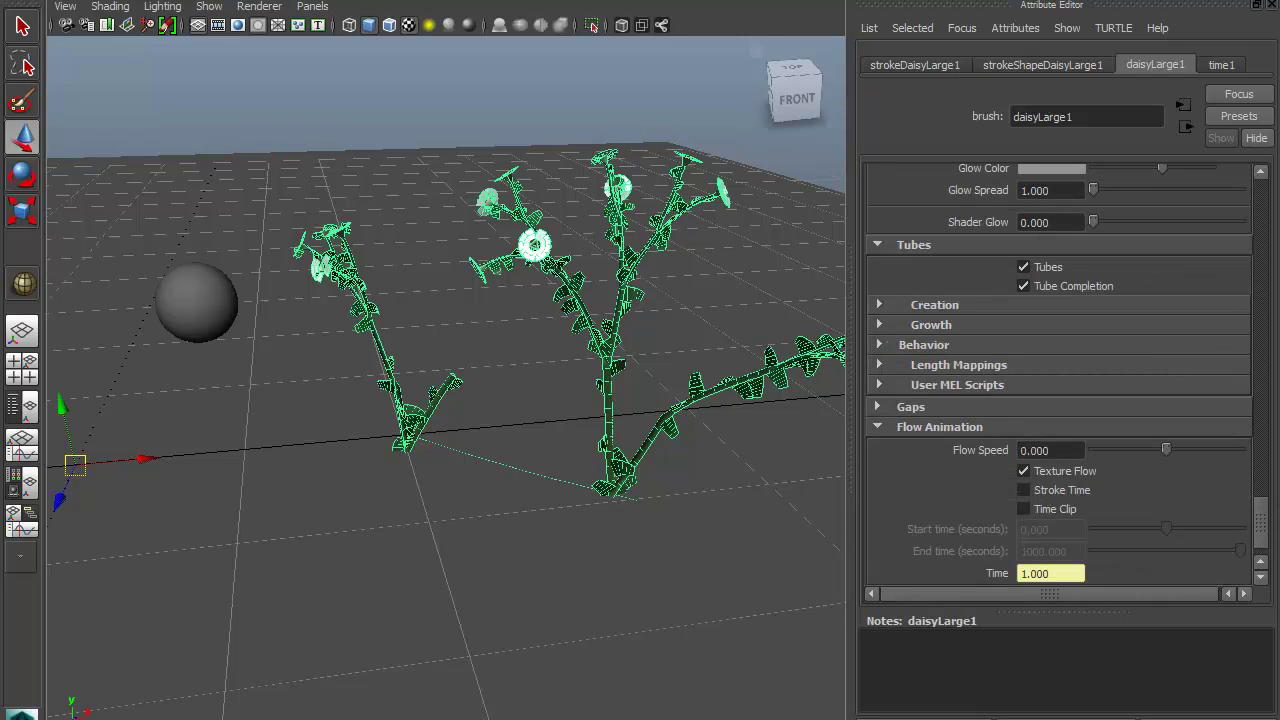
{"action": "left_click", "coordinate": [878, 344]}
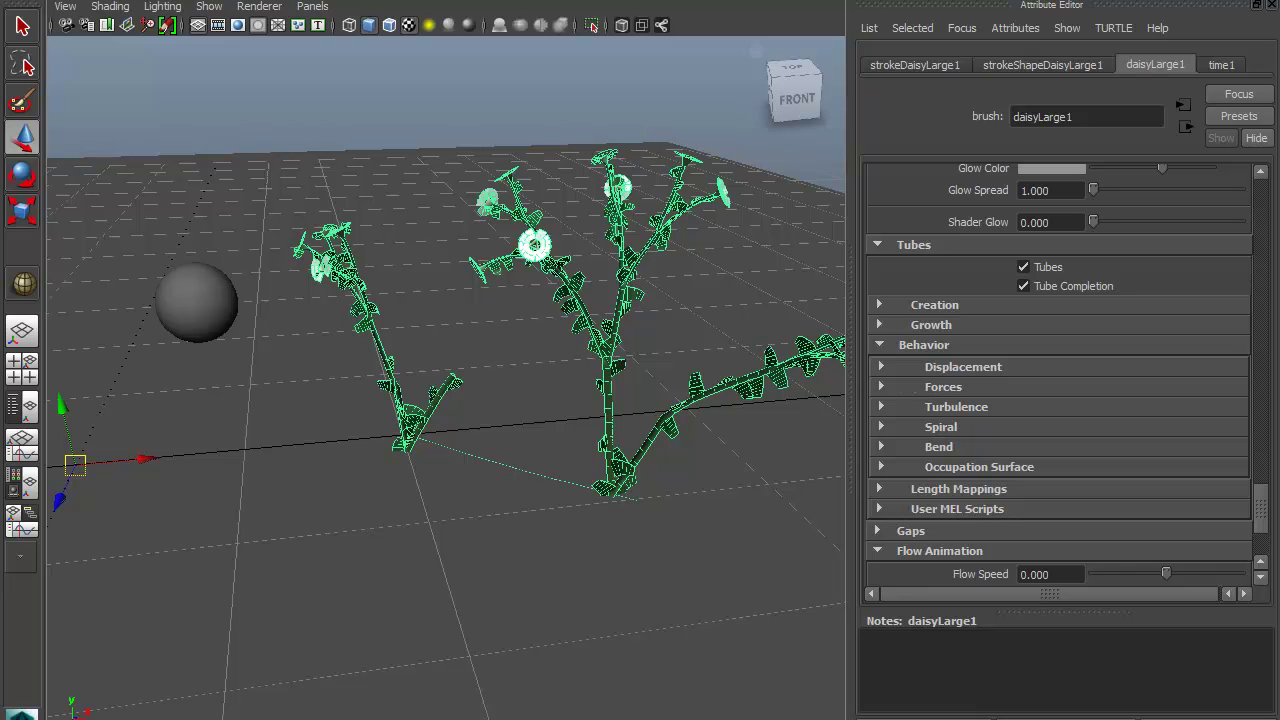
{"action": "left_click", "coordinate": [879, 386]}
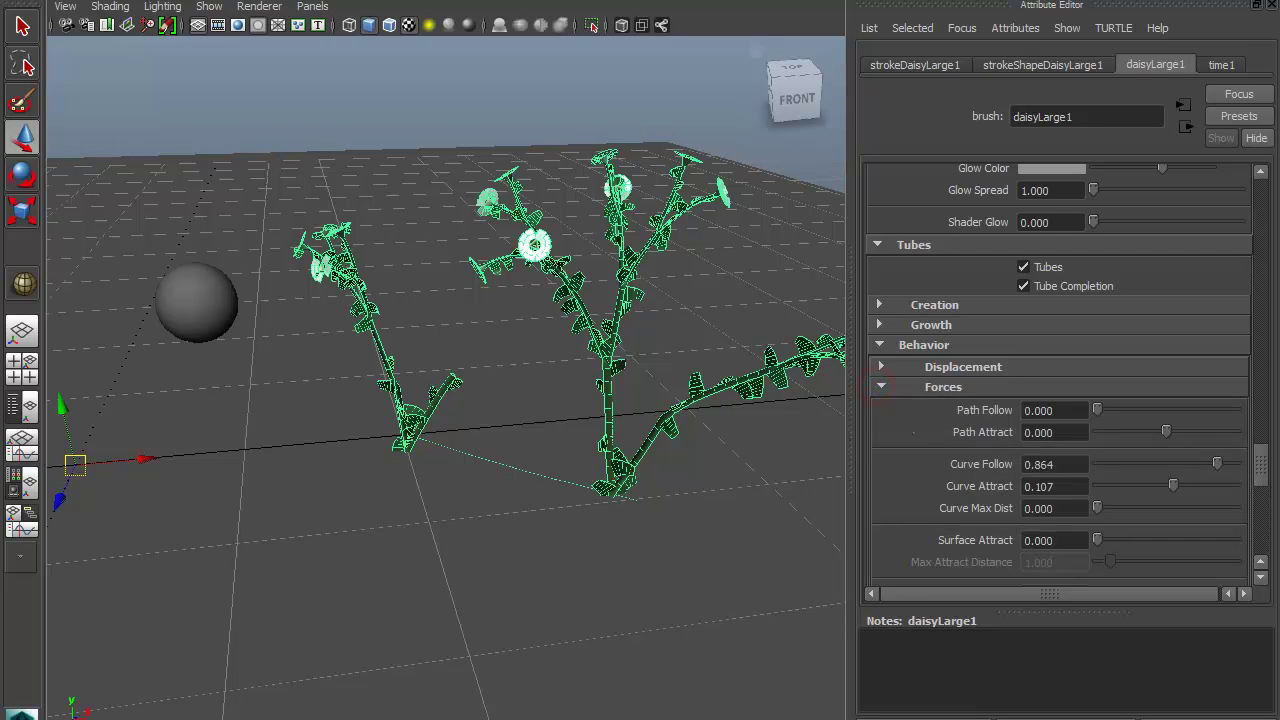
{"action": "scroll", "coordinate": [1068, 360], "scroll_direction": "down", "scroll_amount": 2}
{"action": "scroll", "coordinate": [1068, 360], "scroll_direction": "down", "scroll_amount": 2}
{"action": "scroll", "coordinate": [1068, 360], "scroll_direction": "down", "scroll_amount": 2}
Set Surface Attract to 0.010 and Max Attract Distance to 4.173
{"action": "left_click", "coordinate": [1068, 360]}
{"action": "double_click", "coordinate": [1068, 360]}
{"action": "type", "text": ".01"}
{"action": "key", "text": "Return"}
{"action": "left_click_drag", "start_coordinate": [1110, 382], "coordinate": [1155, 381]}
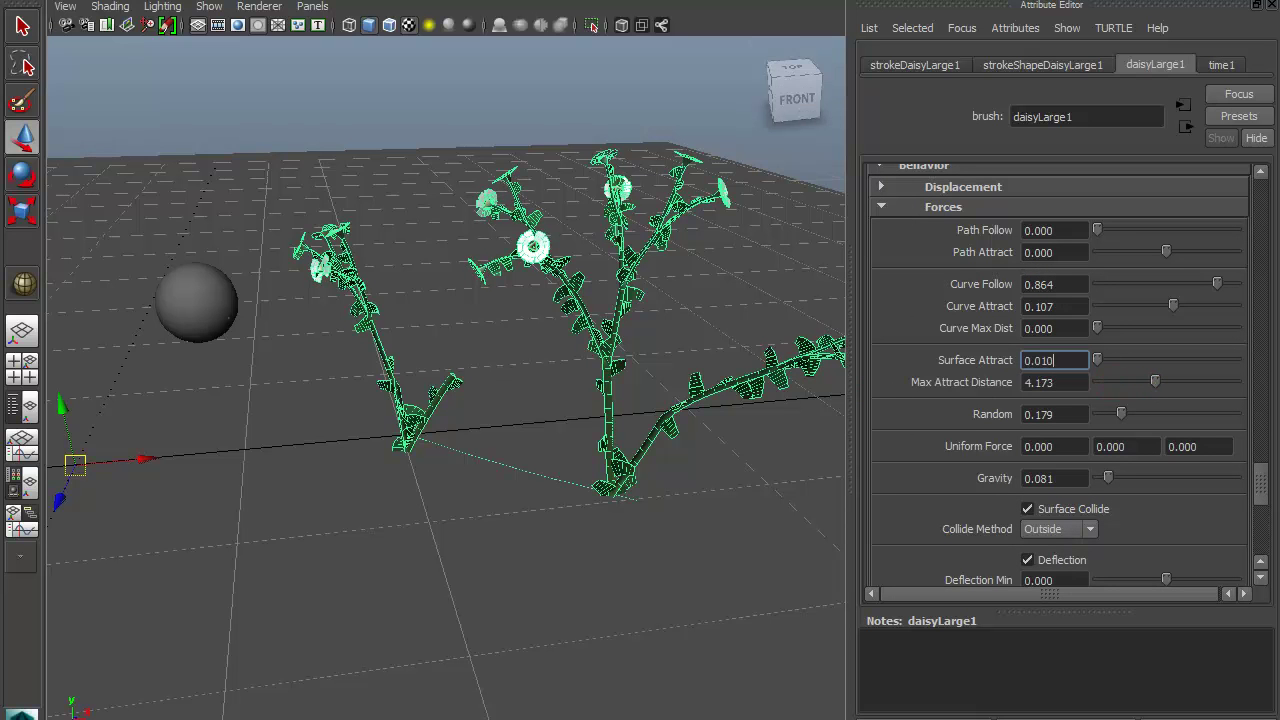
{"action": "left_click", "coordinate": [196, 300]}
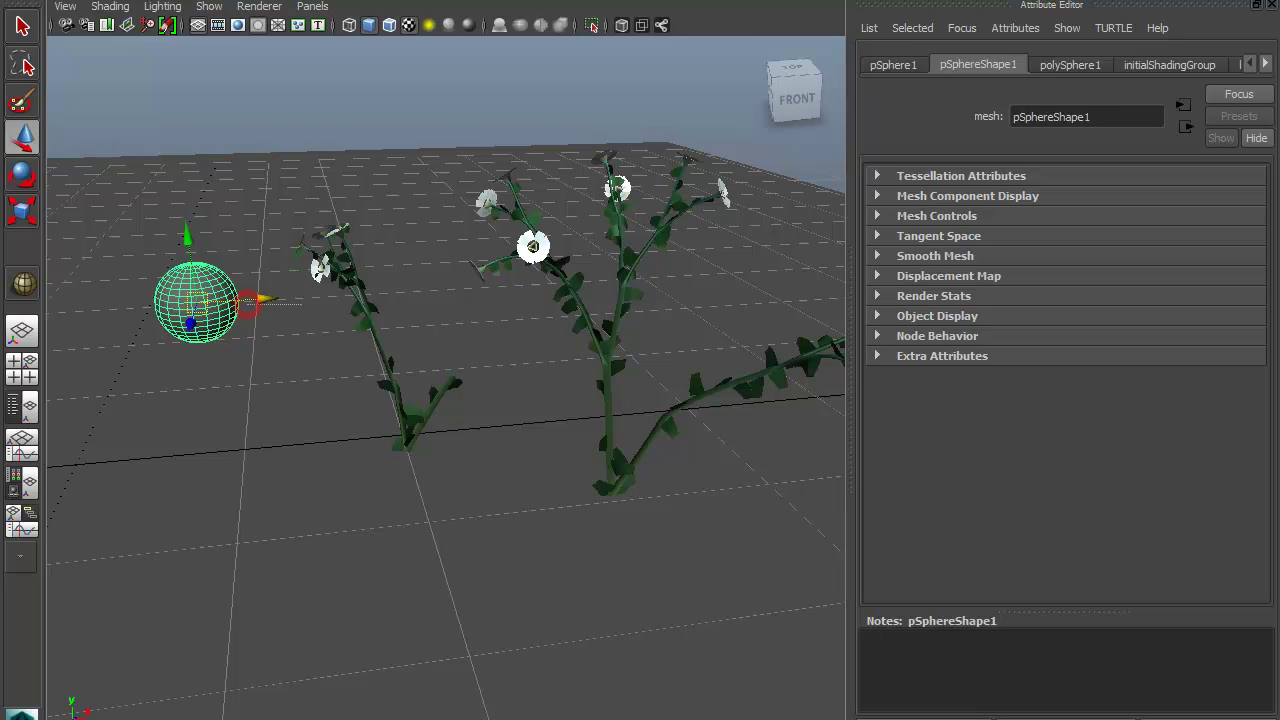
Move the sphere among the stems; set Max Attract Distance 6.691 and Surface Attract 2.014
{"action": "mouse_move", "coordinate": [257, 301]}
{"action": "left_mouse_down"}
{"action": "mouse_move", "coordinate": [660, 276]}
{"action": "mouse_move", "coordinate": [630, 305]}
{"action": "mouse_move", "coordinate": [713, 352]}
{"action": "mouse_move", "coordinate": [627, 294]}
{"action": "mouse_move", "coordinate": [656, 322]}
{"action": "left_mouse_up"}
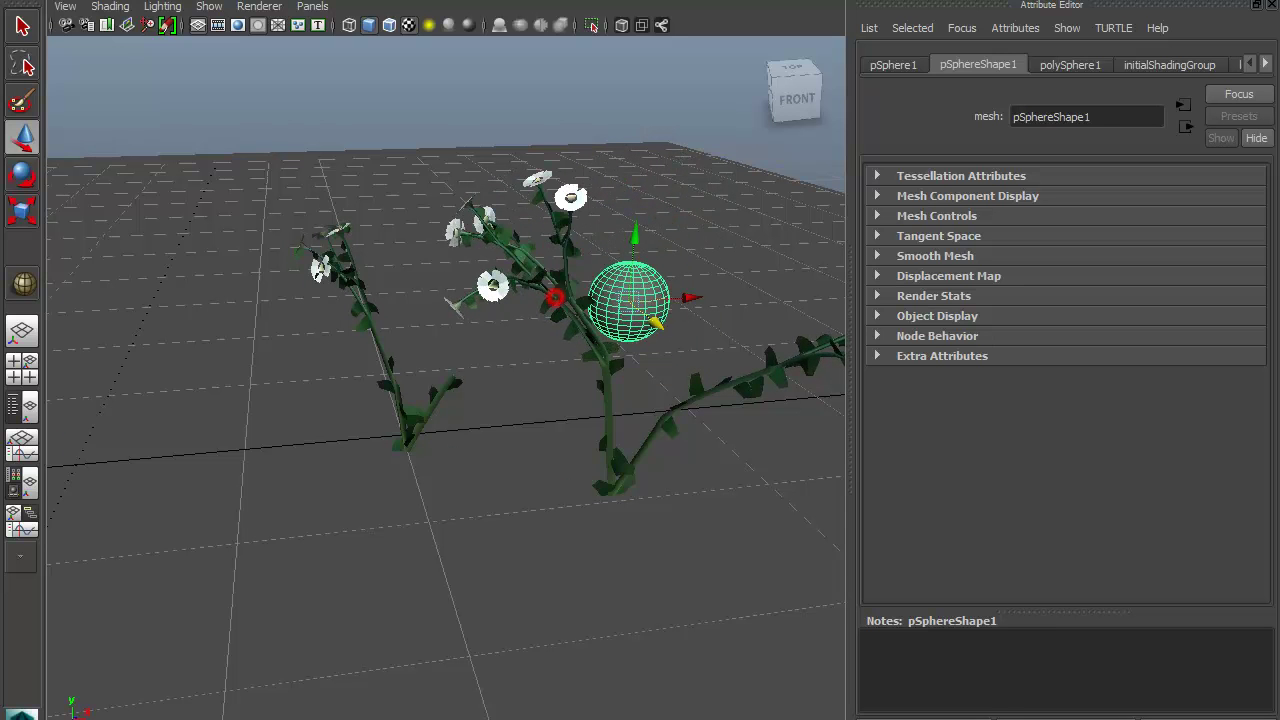
{"action": "left_click", "coordinate": [566, 293]}
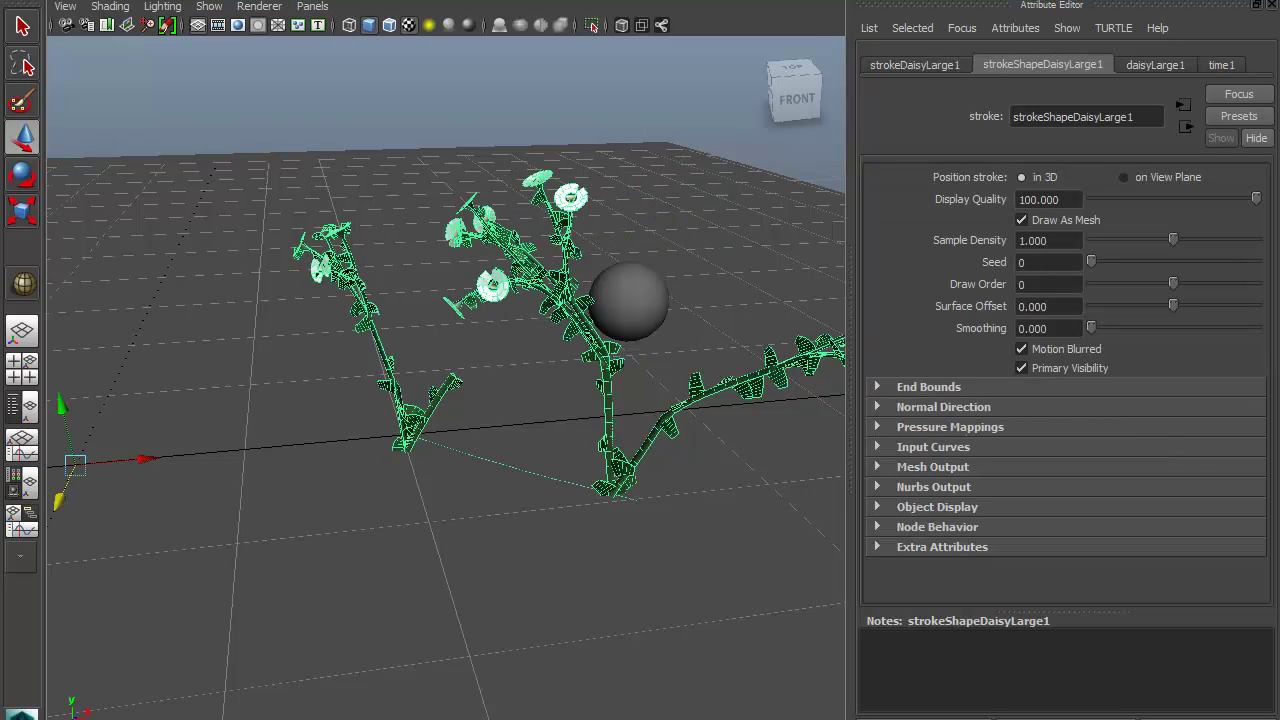
{"action": "left_click", "coordinate": [1155, 64]}
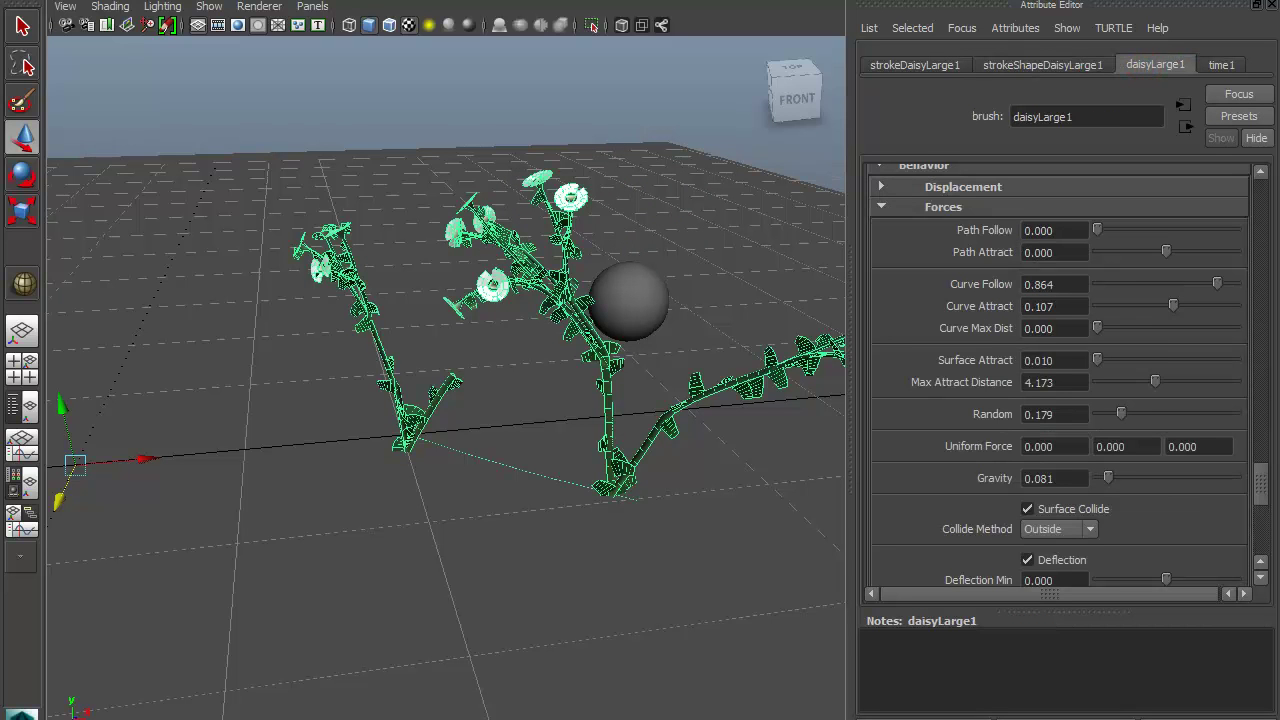
{"action": "left_click_drag", "start_coordinate": [1155, 381], "coordinate": [1190, 381]}
{"action": "left_click_drag", "start_coordinate": [1097, 360], "coordinate": [1145, 360]}
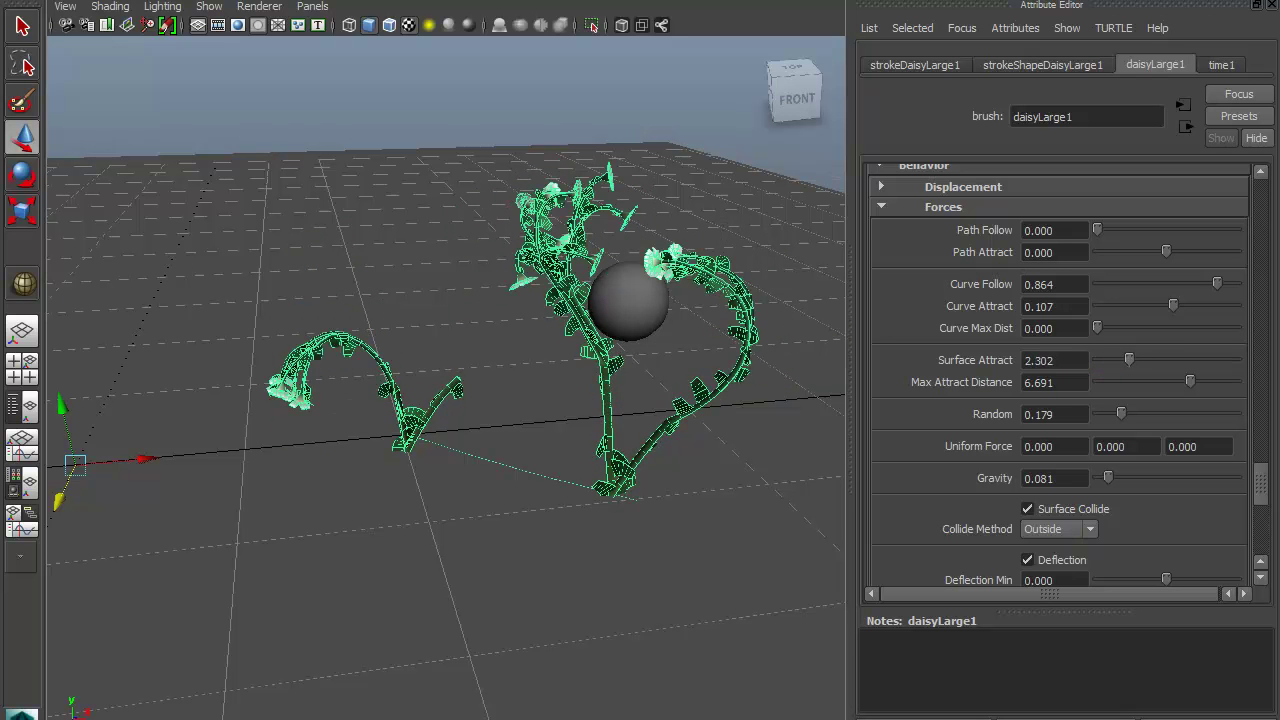
{"action": "left_click_drag", "start_coordinate": [1145, 360], "coordinate": [1125, 360]}
Move the sphere left, then set Surface Attract 0.001 and Max Attract Distance 10.000
{"action": "left_click", "coordinate": [632, 306]}
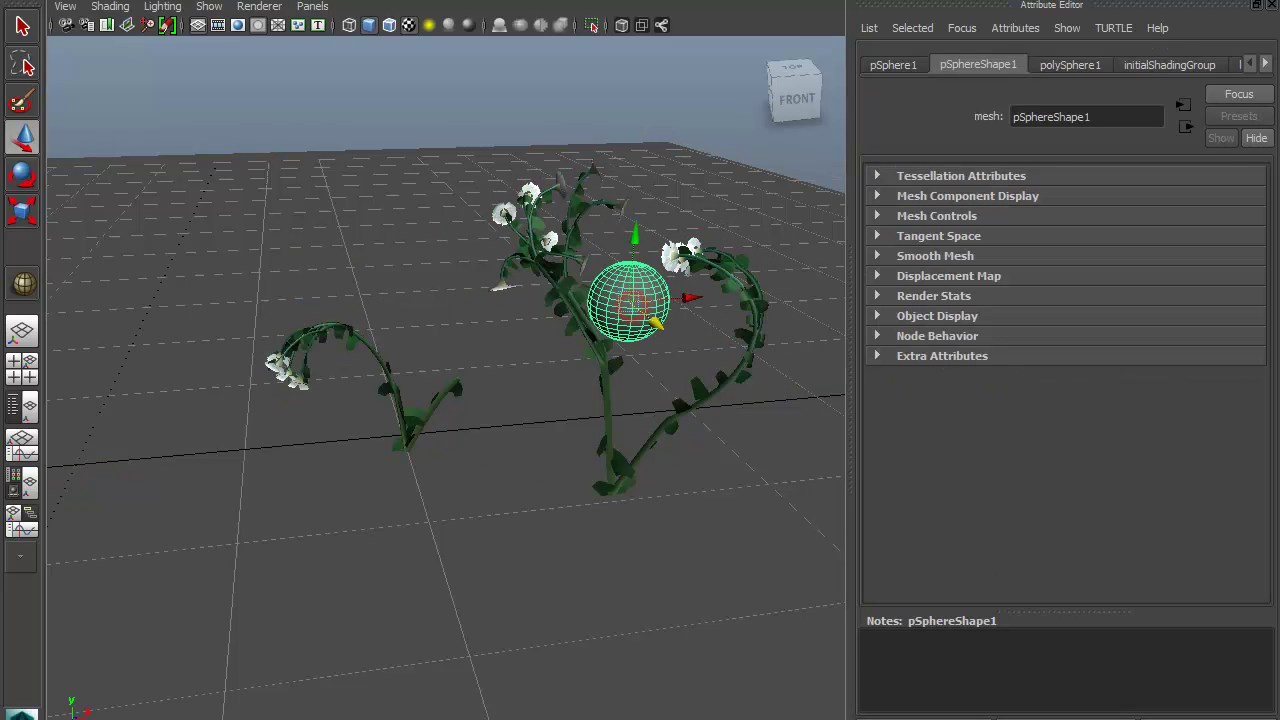
{"action": "left_click_drag", "start_coordinate": [680, 296], "coordinate": [372, 318]}
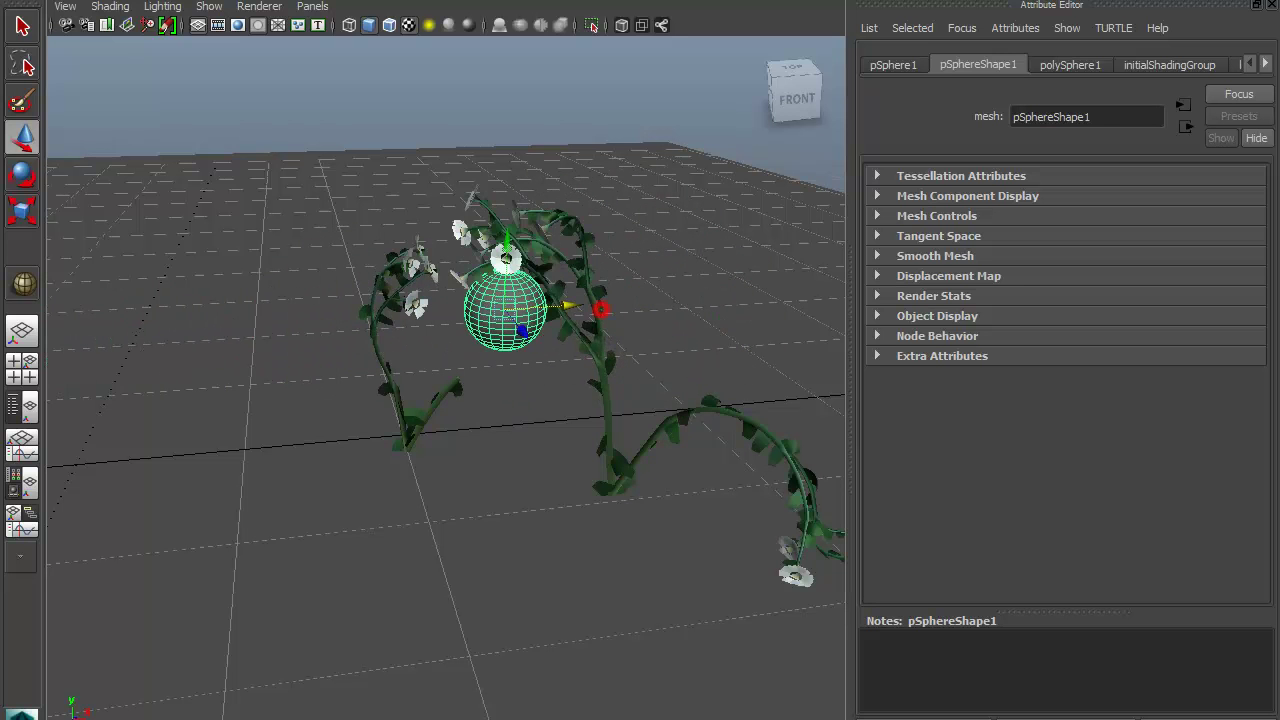
{"action": "left_click", "coordinate": [600, 310]}
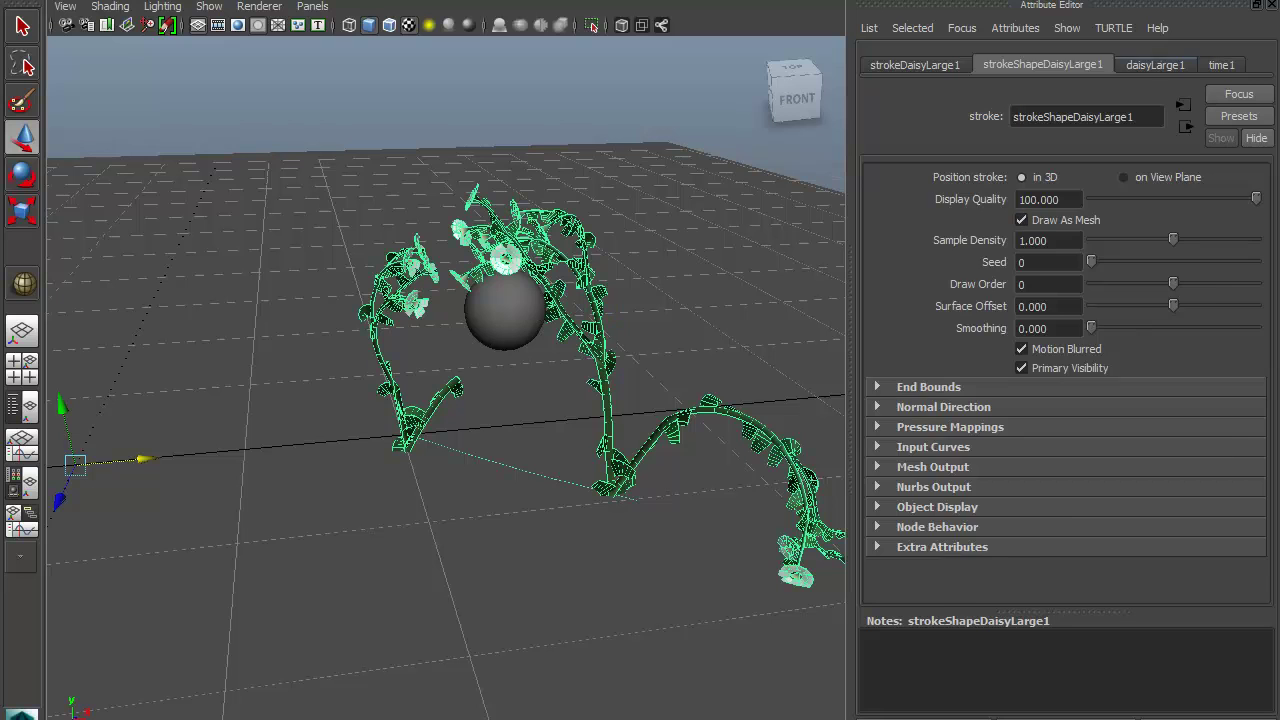
{"action": "left_click", "coordinate": [1160, 64]}
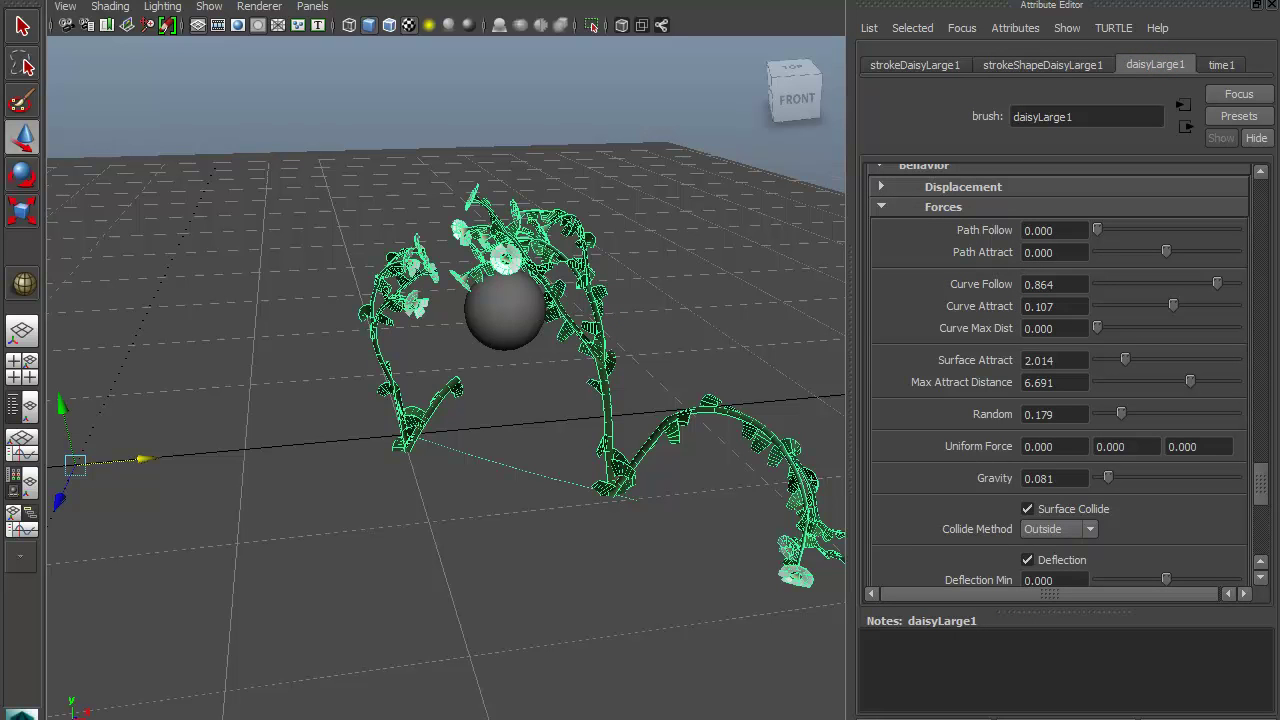
{"action": "left_click", "coordinate": [1066, 364]}
{"action": "type", "text": ".00"}
{"action": "key", "text": "Return"}
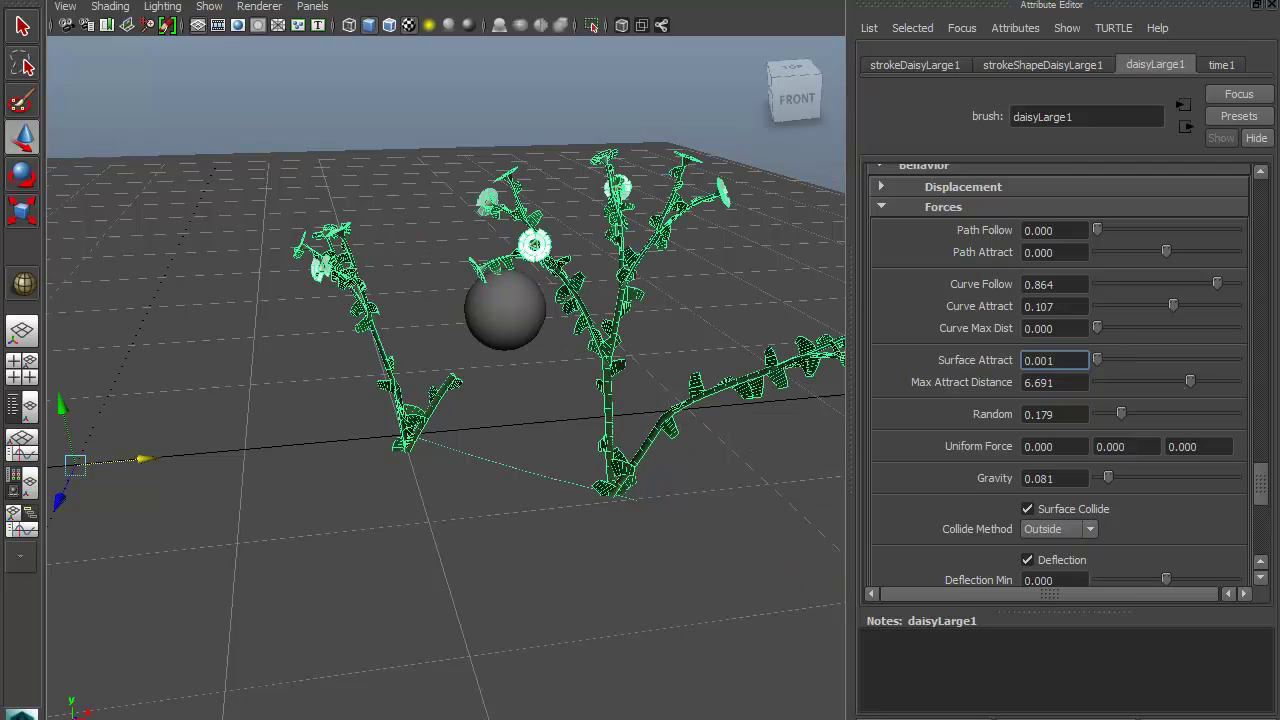
{"action": "left_click_drag", "start_coordinate": [1190, 381], "coordinate": [1237, 381]}
Raise Curve Attract and turn on Deflection (Min 0.065, Max 0.158), then slide the sphere between stems
{"action": "scroll", "coordinate": [1060, 380], "scroll_direction": "down", "scroll_amount": 2}
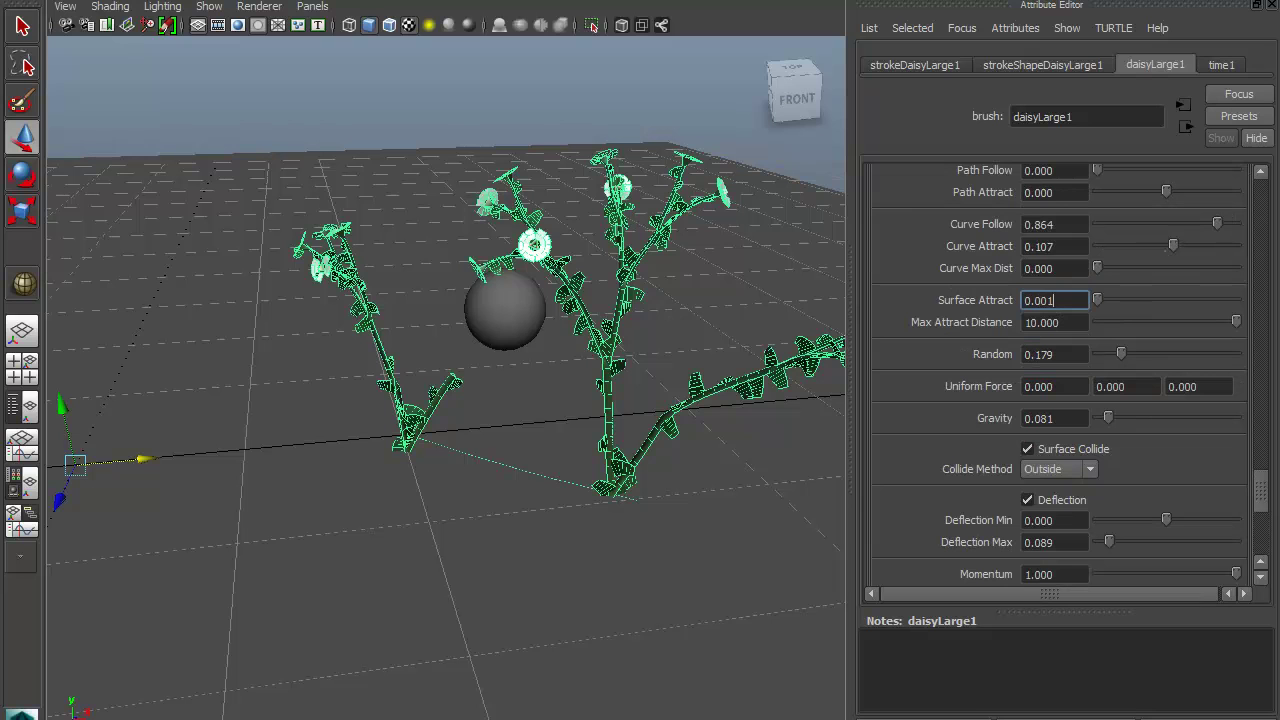
{"action": "left_click_drag", "start_coordinate": [1174, 246], "coordinate": [1209, 246]}
{"action": "scroll", "coordinate": [1060, 380], "scroll_direction": "down", "scroll_amount": 2}
{"action": "scroll", "coordinate": [1060, 380], "scroll_direction": "down", "scroll_amount": 4}
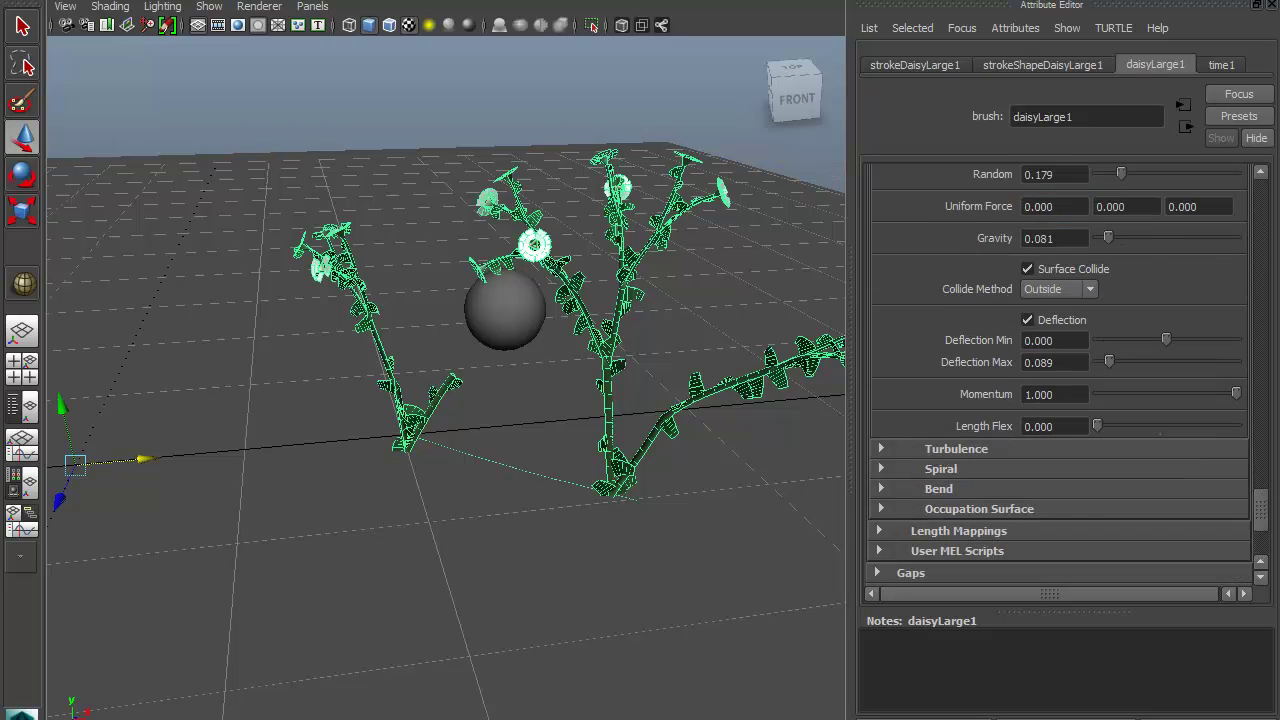
{"action": "mouse_move", "coordinate": [1115, 362]}
{"action": "left_mouse_down"}
{"action": "mouse_move", "coordinate": [1206, 362]}
{"action": "mouse_move", "coordinate": [1112, 362]}
{"action": "mouse_move", "coordinate": [1171, 340]}
{"action": "left_mouse_up"}
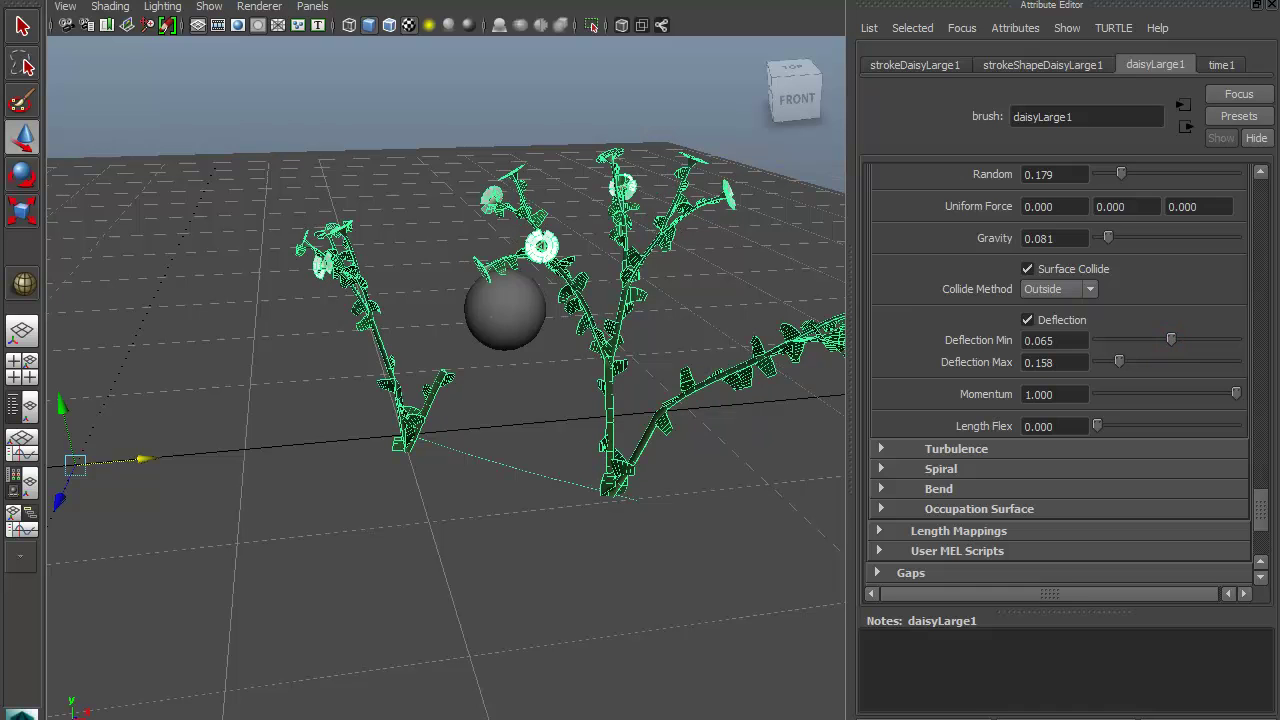
{"action": "left_click", "coordinate": [505, 308]}
{"action": "mouse_move", "coordinate": [568, 305]}
{"action": "left_mouse_down"}
{"action": "mouse_move", "coordinate": [646, 300]}
{"action": "mouse_move", "coordinate": [398, 316]}
{"action": "left_mouse_up"}
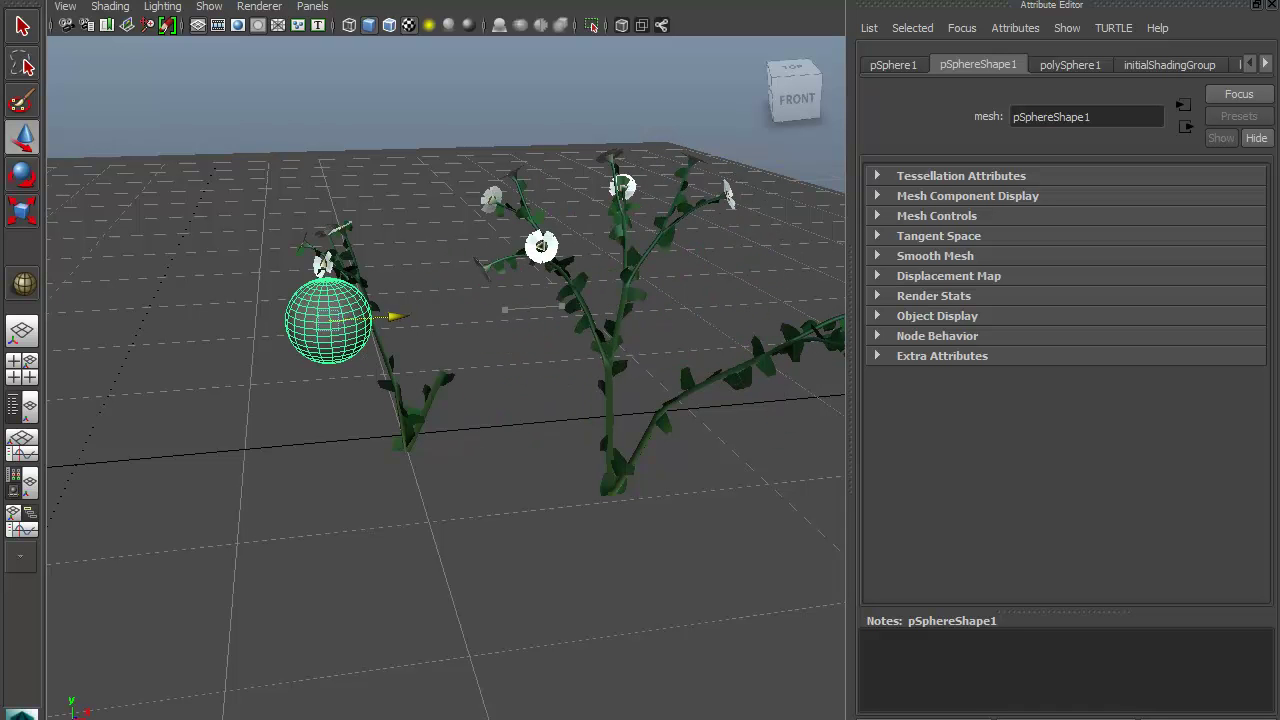
Drag pSphere1 up and through both daisy plants, leaving it left of the left daisy's flowers
{"action": "left_click_drag", "start_coordinate": [330, 258], "coordinate": [327, 223]}
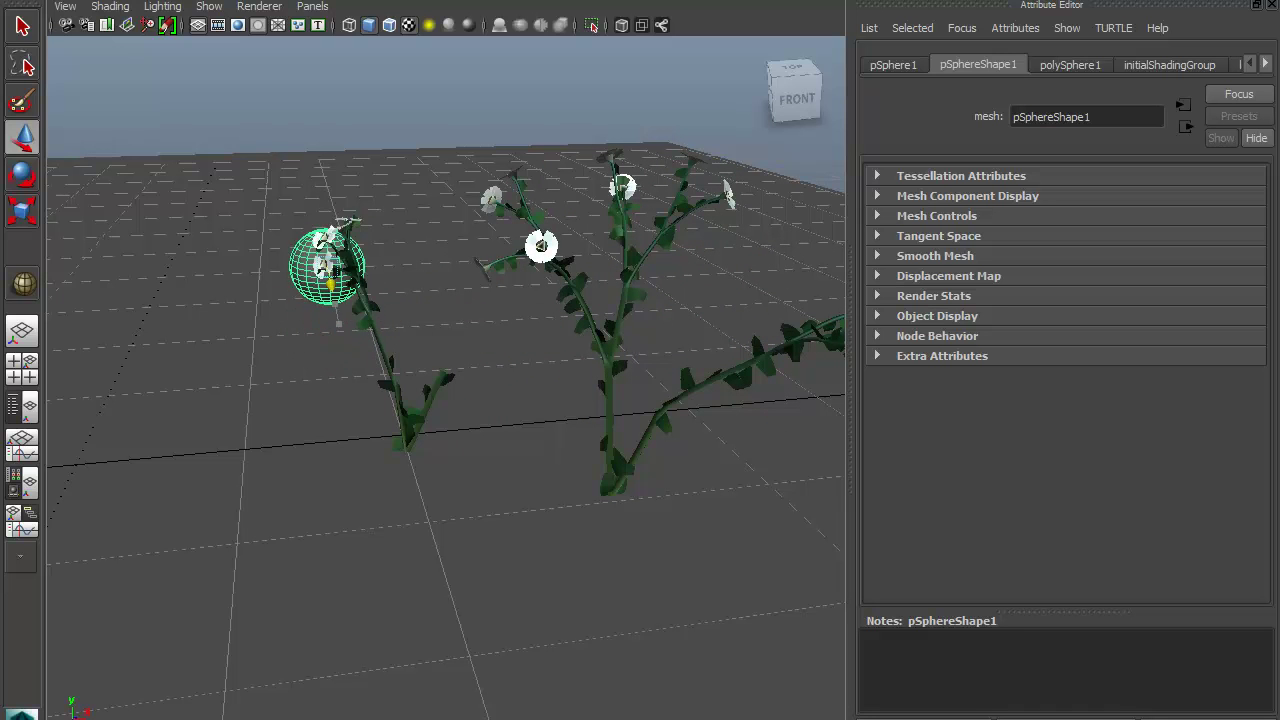
{"action": "mouse_move", "coordinate": [398, 279]}
{"action": "left_mouse_down"}
{"action": "mouse_move", "coordinate": [652, 265]}
{"action": "mouse_move", "coordinate": [546, 277]}
{"action": "mouse_move", "coordinate": [664, 300]}
{"action": "left_mouse_up"}
{"action": "mouse_move", "coordinate": [568, 266]}
{"action": "left_mouse_down"}
{"action": "mouse_move", "coordinate": [672, 252]}
{"action": "mouse_move", "coordinate": [445, 300]}
{"action": "mouse_move", "coordinate": [449, 366]}
{"action": "mouse_move", "coordinate": [406, 294]}
{"action": "mouse_move", "coordinate": [371, 280]}
{"action": "left_mouse_up"}
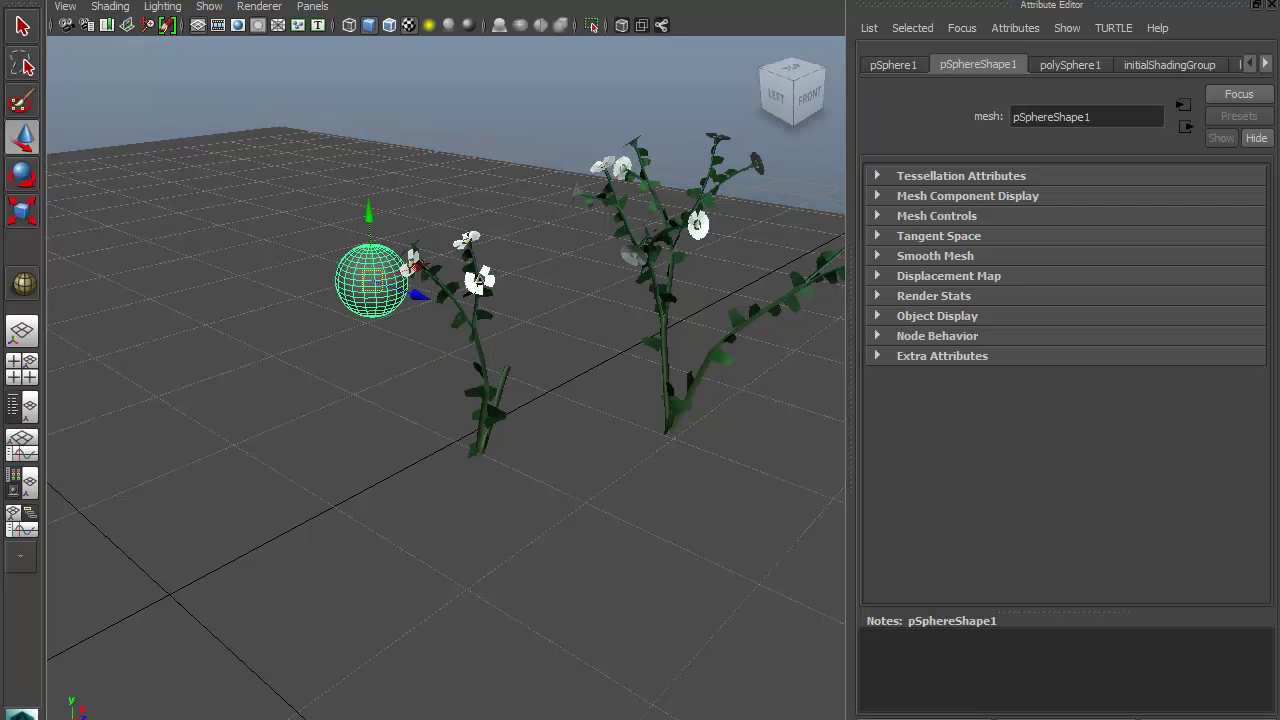
{"action": "left_click", "coordinate": [474, 320]}
Apply the funMesh feedingCreature brush from the Visor to the selected daisy stroke
{"action": "left_click_drag", "start_coordinate": [490, 322], "coordinate": [466, 323], "text": "alt"}
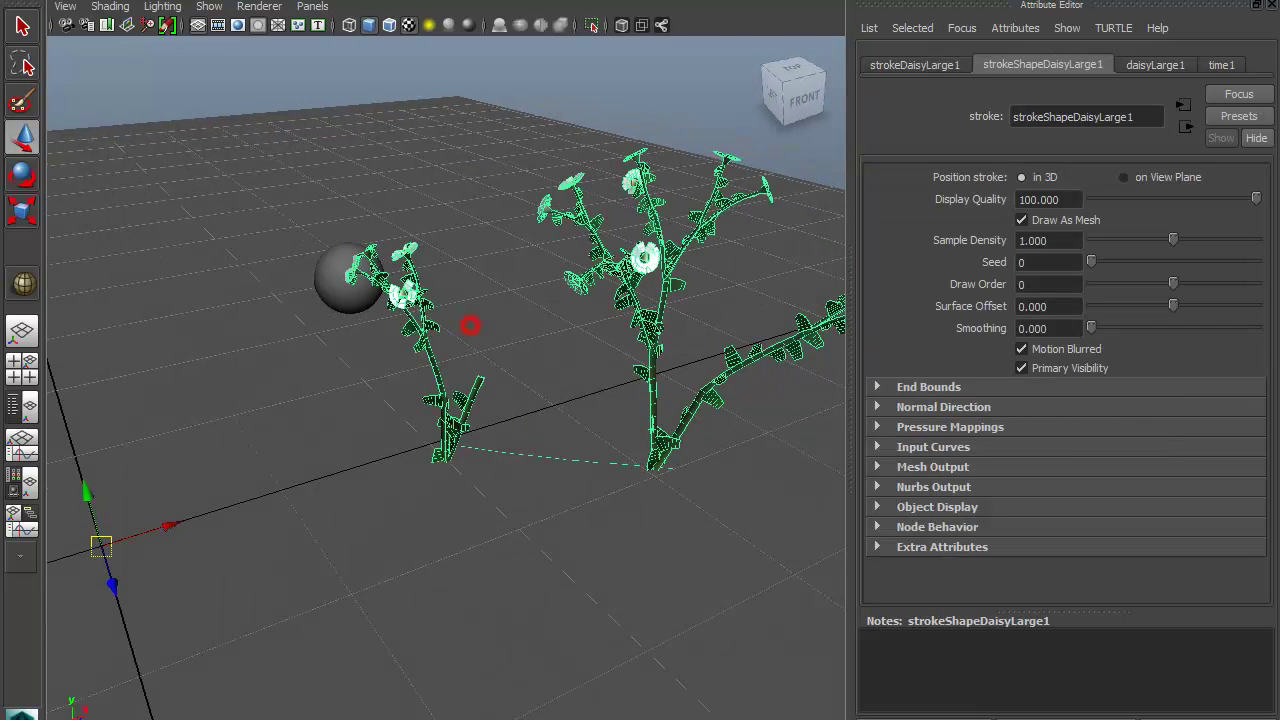
{"action": "left_click", "coordinate": [600, 0]}
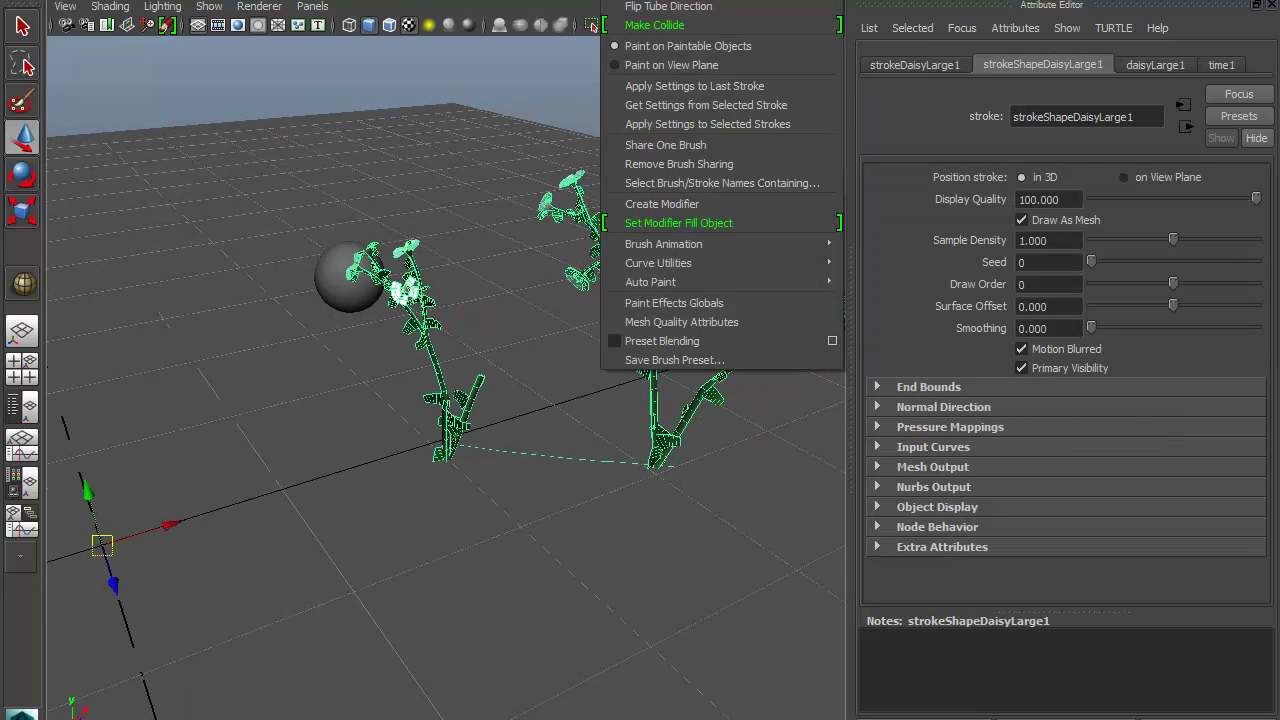
{"action": "left_click", "coordinate": [827, 238]}
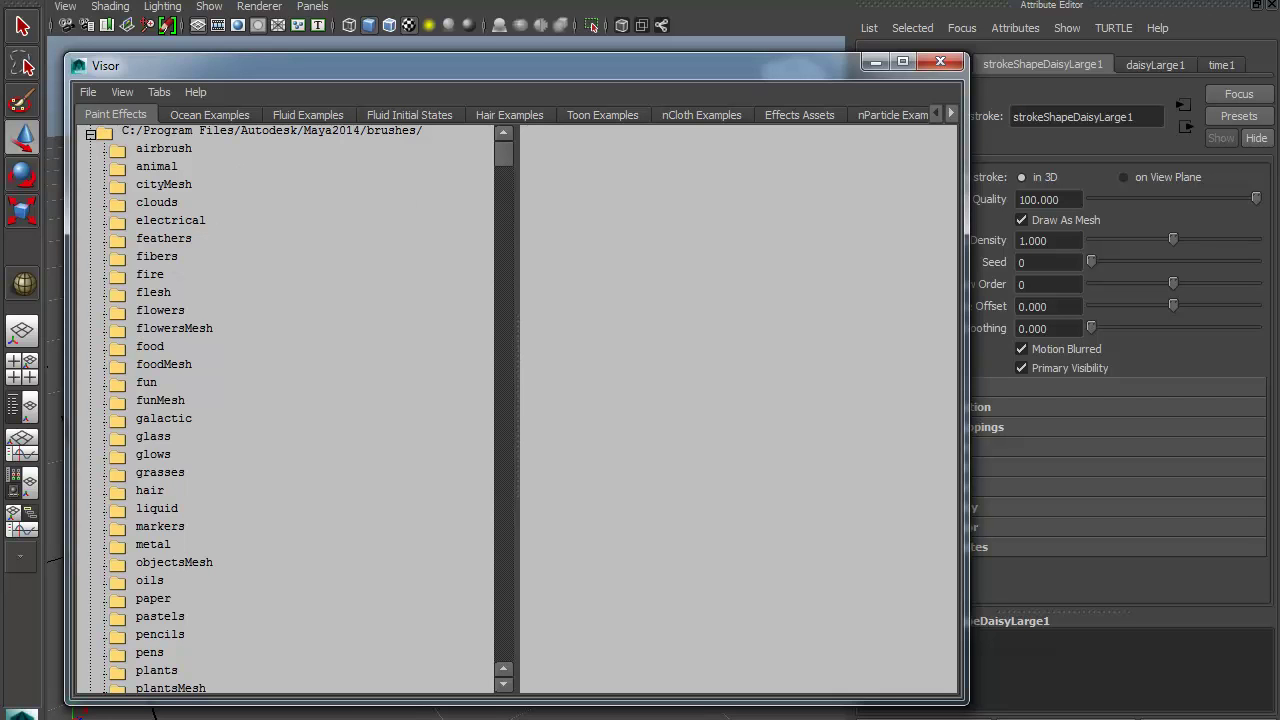
{"action": "scroll", "coordinate": [254, 409], "scroll_direction": "down", "scroll_amount": 1}
{"action": "scroll", "coordinate": [254, 409], "scroll_direction": "down", "scroll_amount": 1}
{"action": "scroll", "coordinate": [254, 409], "scroll_direction": "down", "scroll_amount": 1}
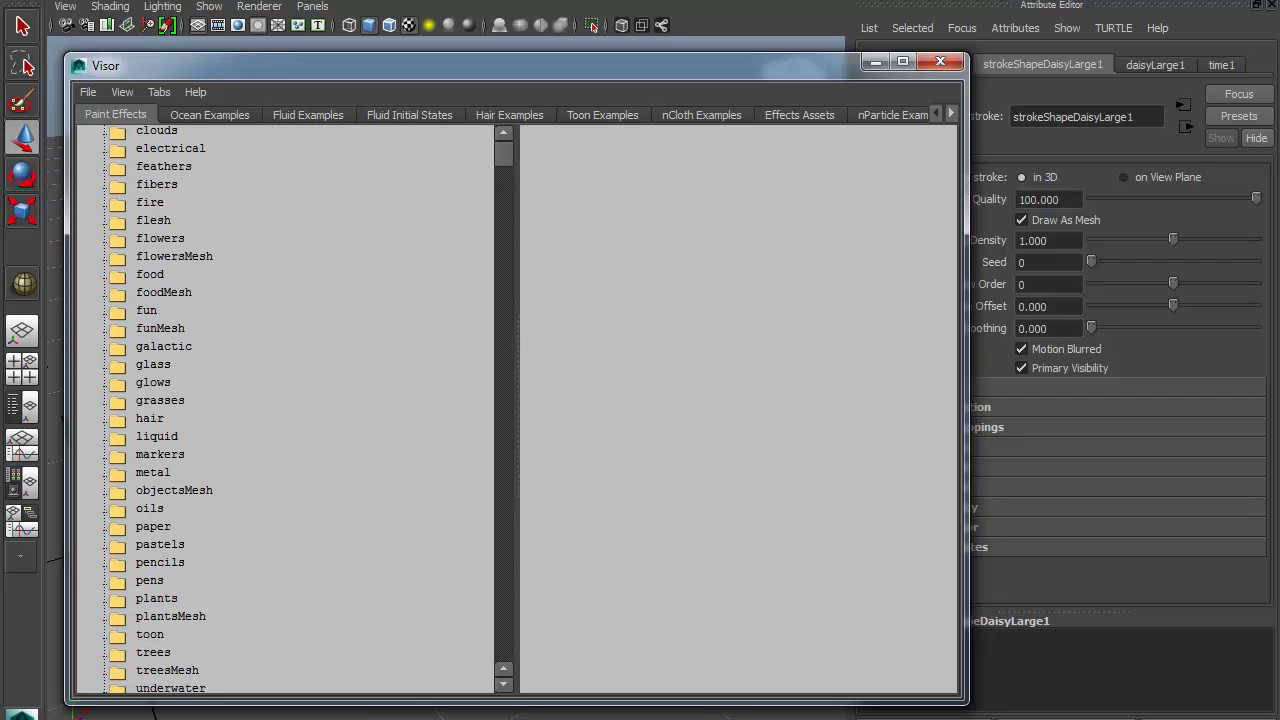
{"action": "left_click", "coordinate": [158, 329]}
{"action": "right_click", "coordinate": [750, 289]}
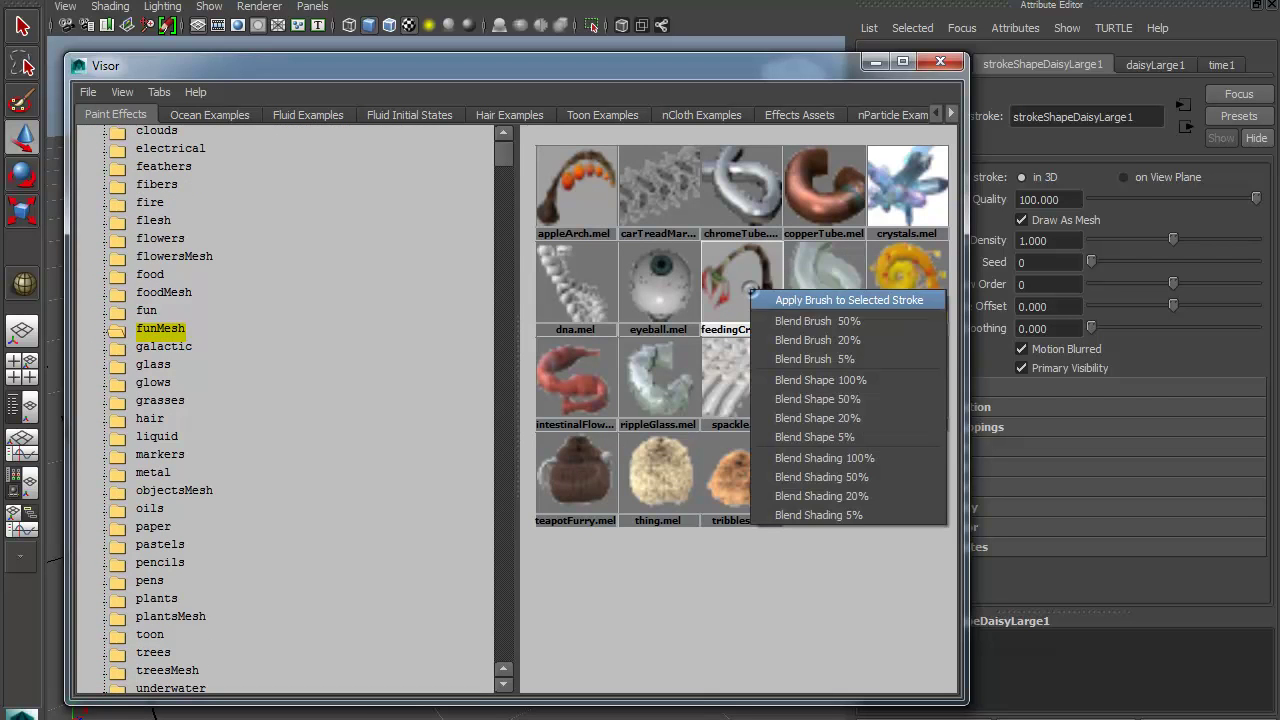
{"action": "left_click", "coordinate": [849, 300]}
Frame the stroke and remove it, leaving only the ground plane and sphere
{"action": "left_click_drag", "start_coordinate": [500, 65], "coordinate": [5, 208]}
{"action": "key", "text": "f"}
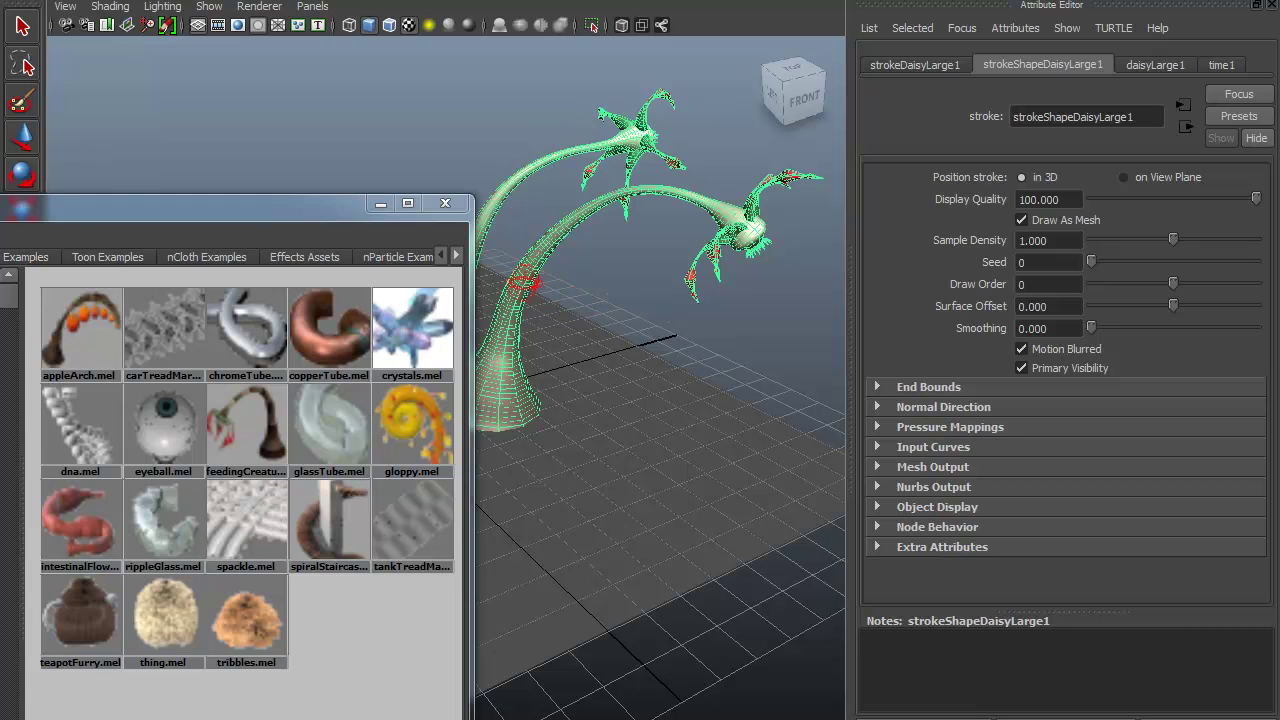
{"action": "key", "text": "ctrl+z"}
Load the feedingCreature brush and paint a feedingCreature stroke on the grid
{"action": "left_click_drag", "start_coordinate": [200, 207], "coordinate": [66, 202]}
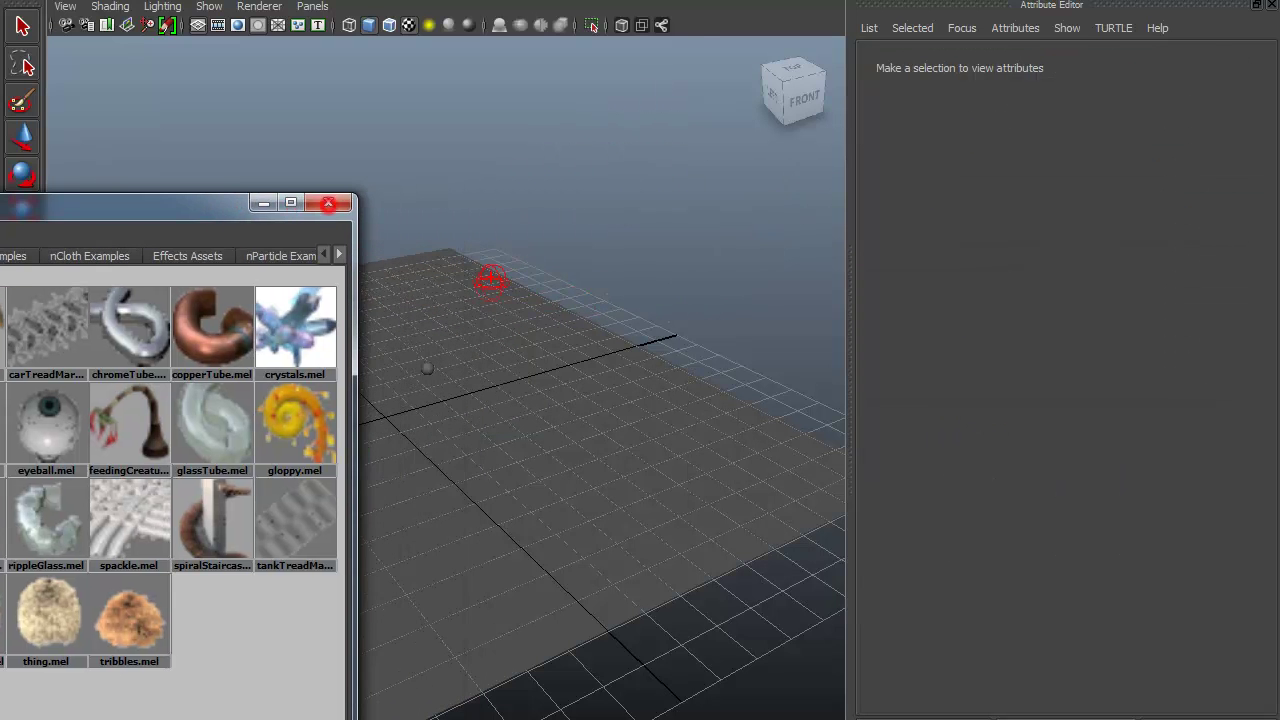
{"action": "right_click", "coordinate": [118, 405]}
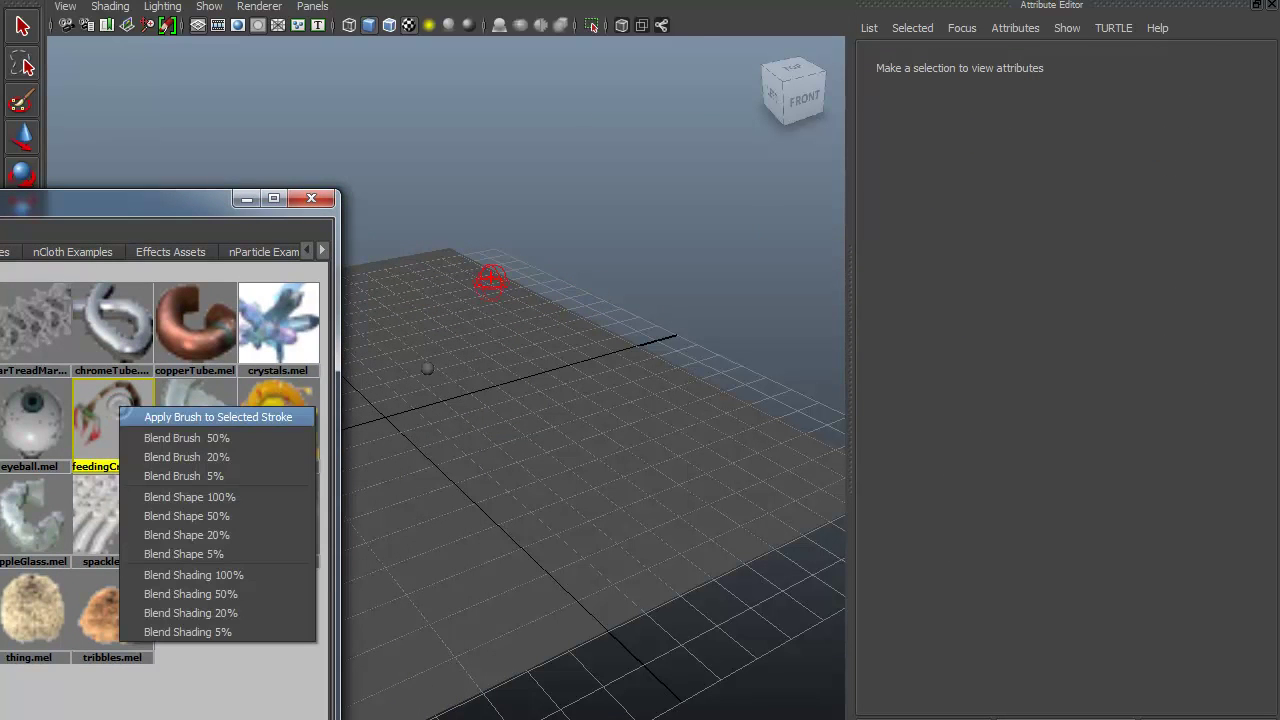
{"action": "left_click", "coordinate": [186, 438]}
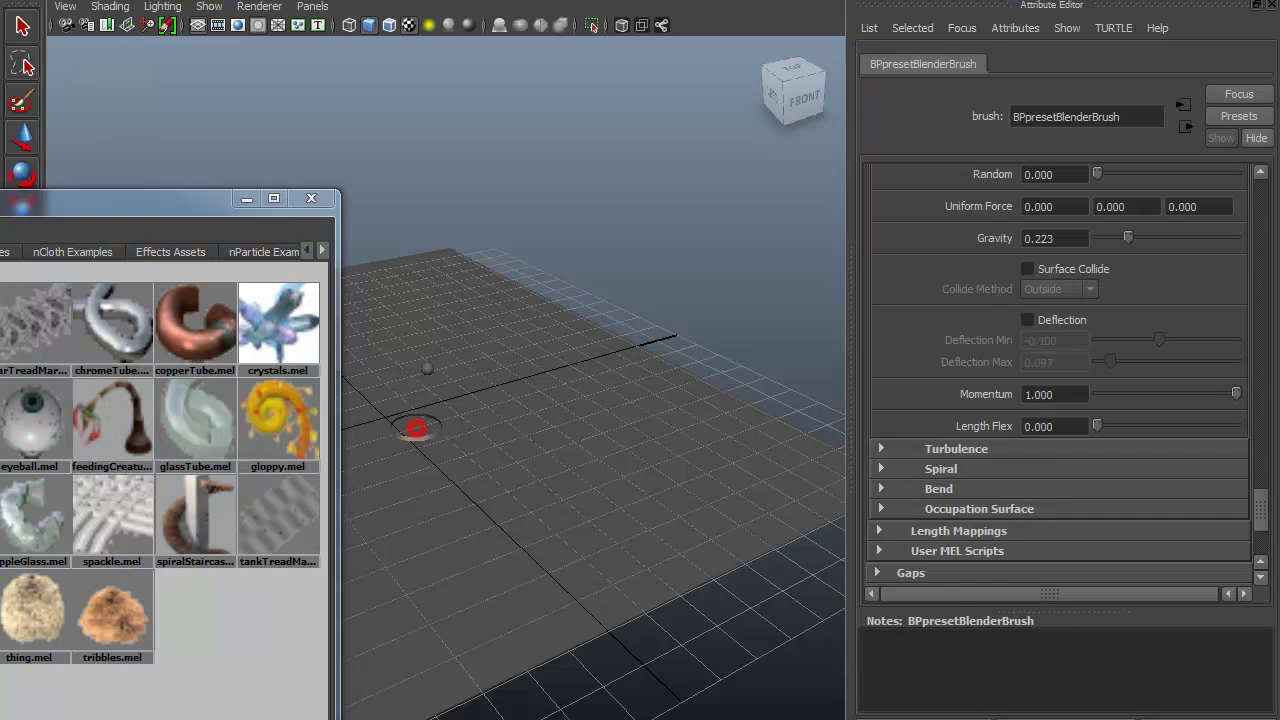
{"action": "left_click", "coordinate": [416, 428]}
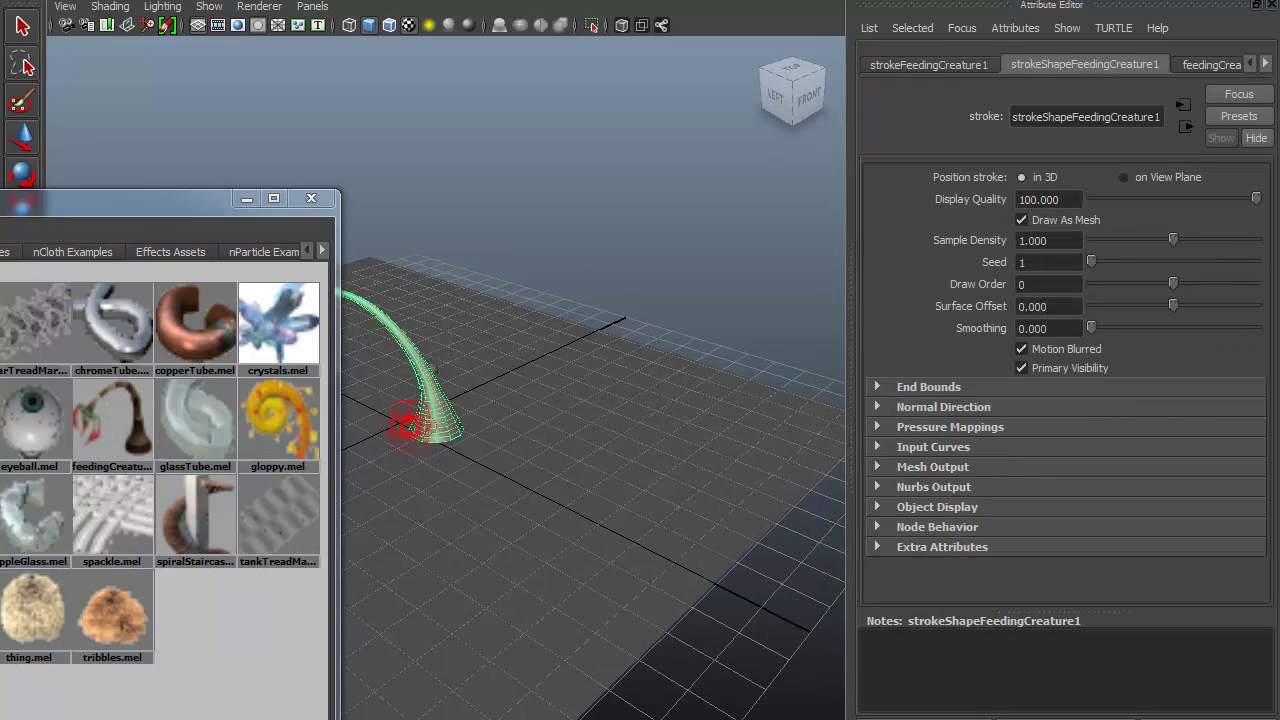
Orbit around the new creature and start sliding the sphere along its stalk
{"action": "left_click_drag", "start_coordinate": [410, 420], "coordinate": [608, 428], "text": "alt"}
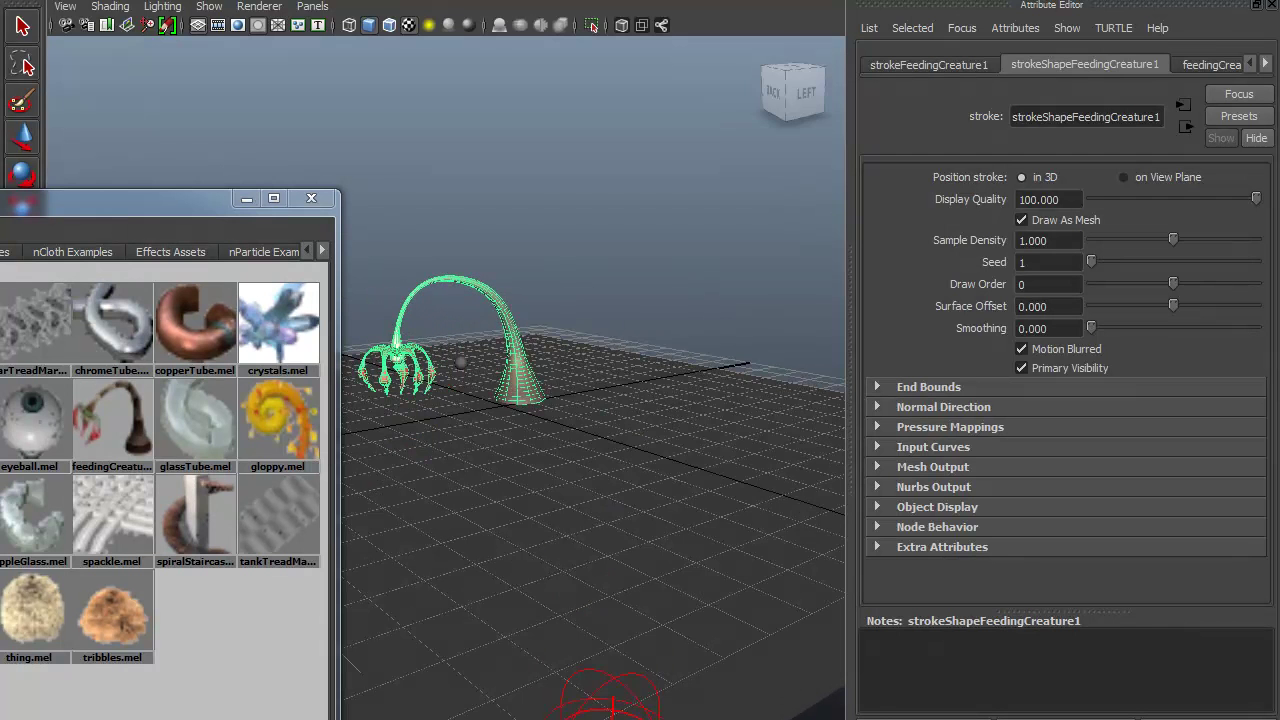
{"action": "left_click_drag", "start_coordinate": [598, 465], "coordinate": [597, 471], "text": "alt"}
{"action": "scroll", "coordinate": [547, 408], "scroll_direction": "up", "scroll_amount": 3}
{"action": "scroll", "coordinate": [530, 405], "scroll_direction": "up", "scroll_amount": 3}
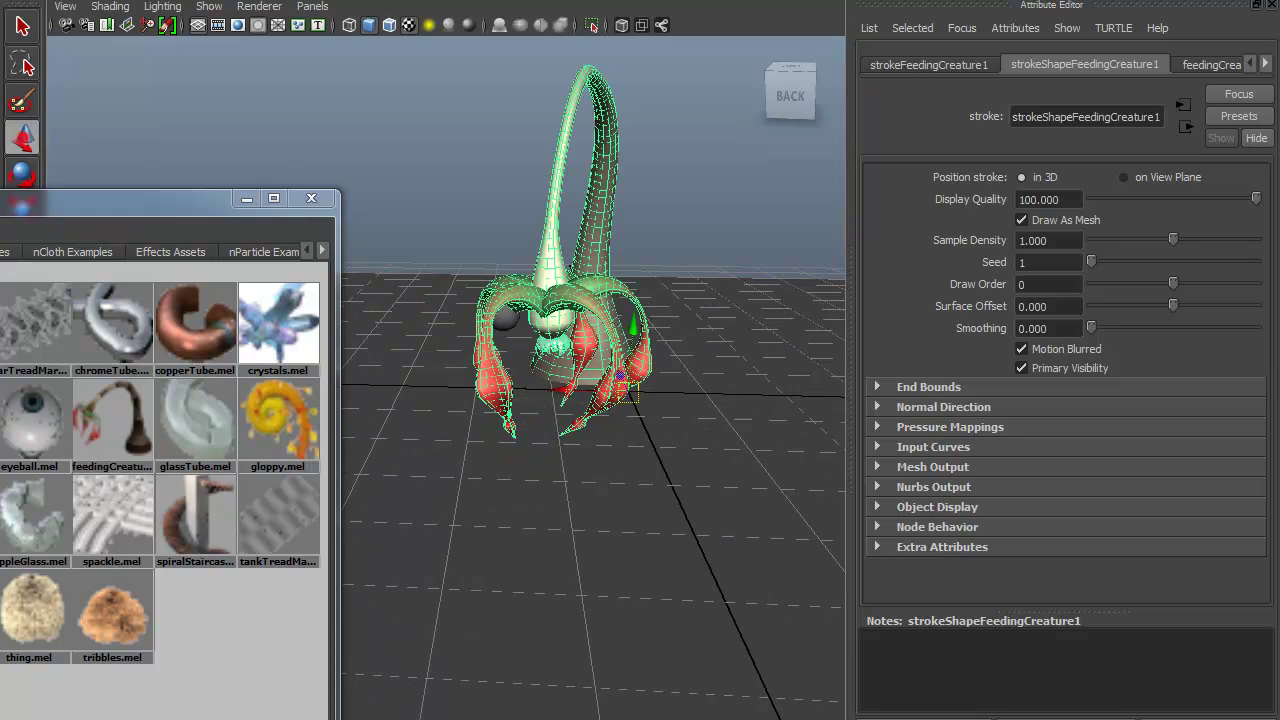
{"action": "mouse_move", "coordinate": [390, 300]}
{"action": "left_mouse_down", "text": "alt"}
{"action": "mouse_move", "coordinate": [436, 295]}
{"action": "mouse_move", "coordinate": [600, 415]}
{"action": "left_mouse_up", "text": "alt"}
{"action": "key", "text": "w"}
{"action": "left_click_drag", "start_coordinate": [480, 297], "coordinate": [617, 445], "text": "alt"}
{"action": "mouse_move", "coordinate": [488, 345]}
{"action": "left_mouse_down"}
{"action": "mouse_move", "coordinate": [537, 343]}
{"action": "mouse_move", "coordinate": [507, 375]}
{"action": "mouse_move", "coordinate": [480, 330]}
{"action": "mouse_move", "coordinate": [500, 297]}
{"action": "left_mouse_up"}
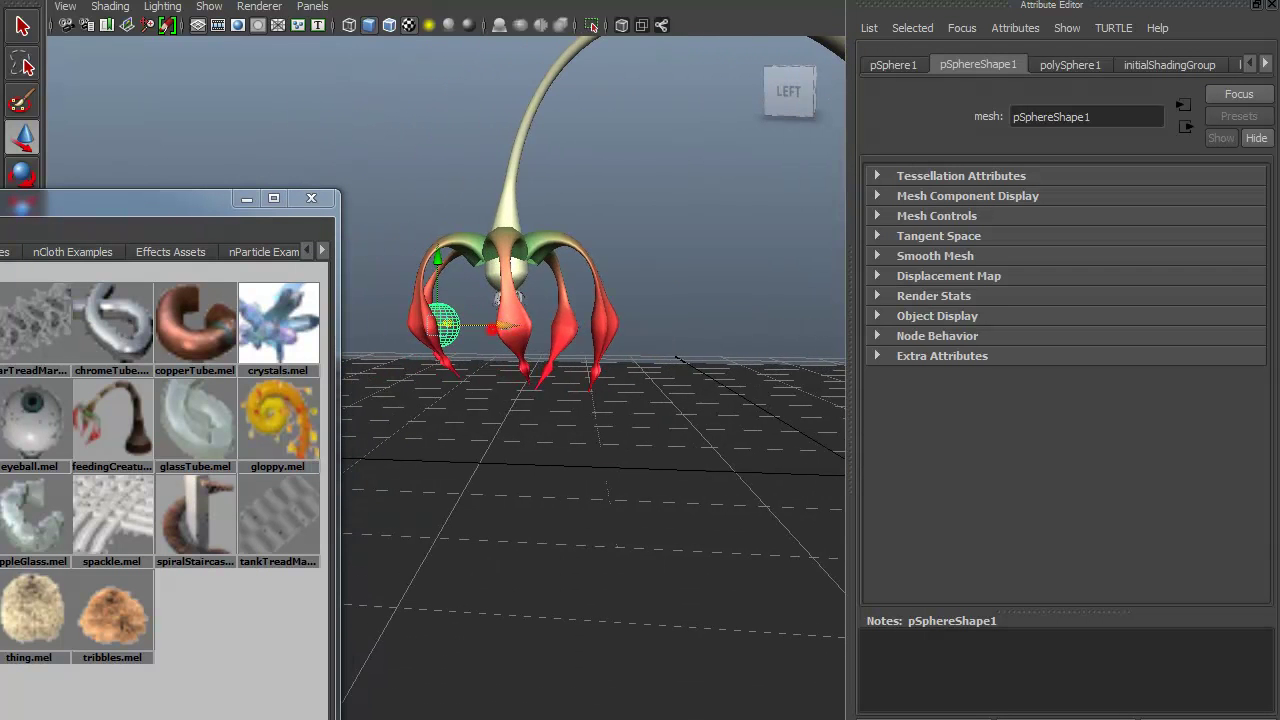
Move the sphere right under the creature's head and put away the brush browser
{"action": "left_click", "coordinate": [504, 322]}
{"action": "left_click", "coordinate": [440, 322]}
{"action": "left_click_drag", "start_coordinate": [443, 322], "coordinate": [495, 325]}
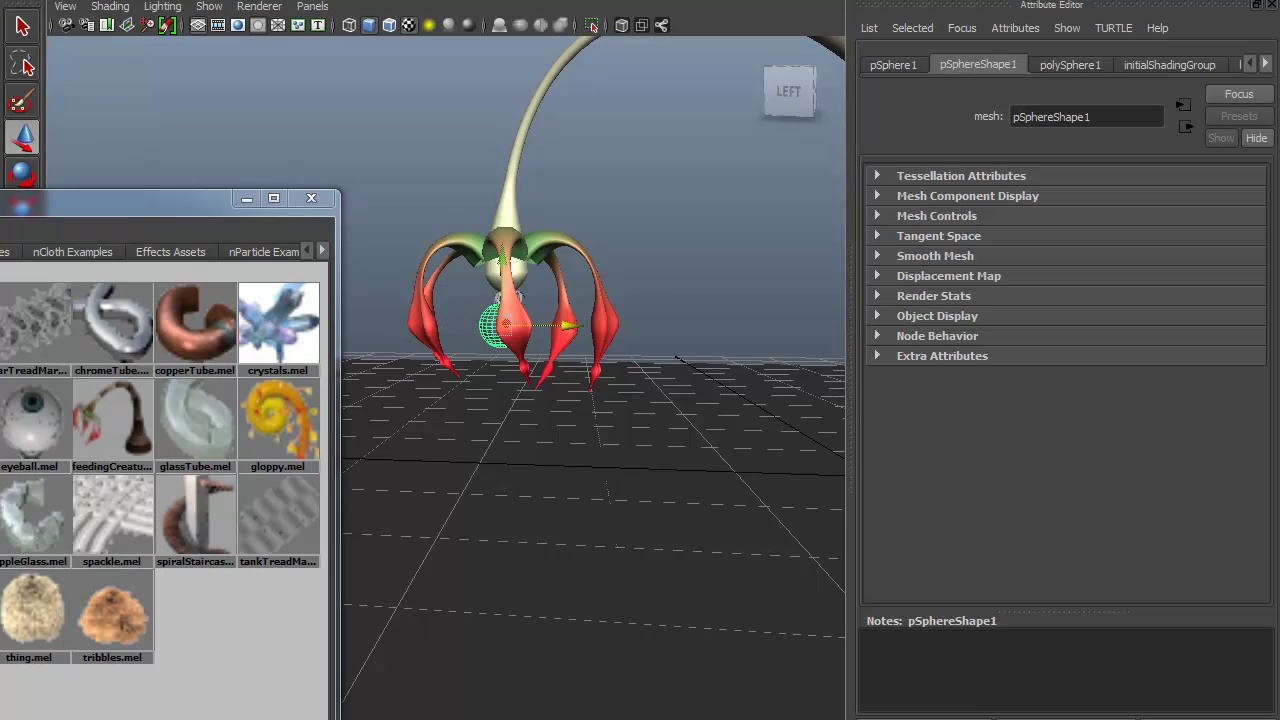
{"action": "left_click", "coordinate": [247, 198]}
{"action": "left_click_drag", "start_coordinate": [408, 343], "coordinate": [533, 330], "text": "alt"}
{"action": "left_click_drag", "start_coordinate": [603, 373], "coordinate": [612, 378]}
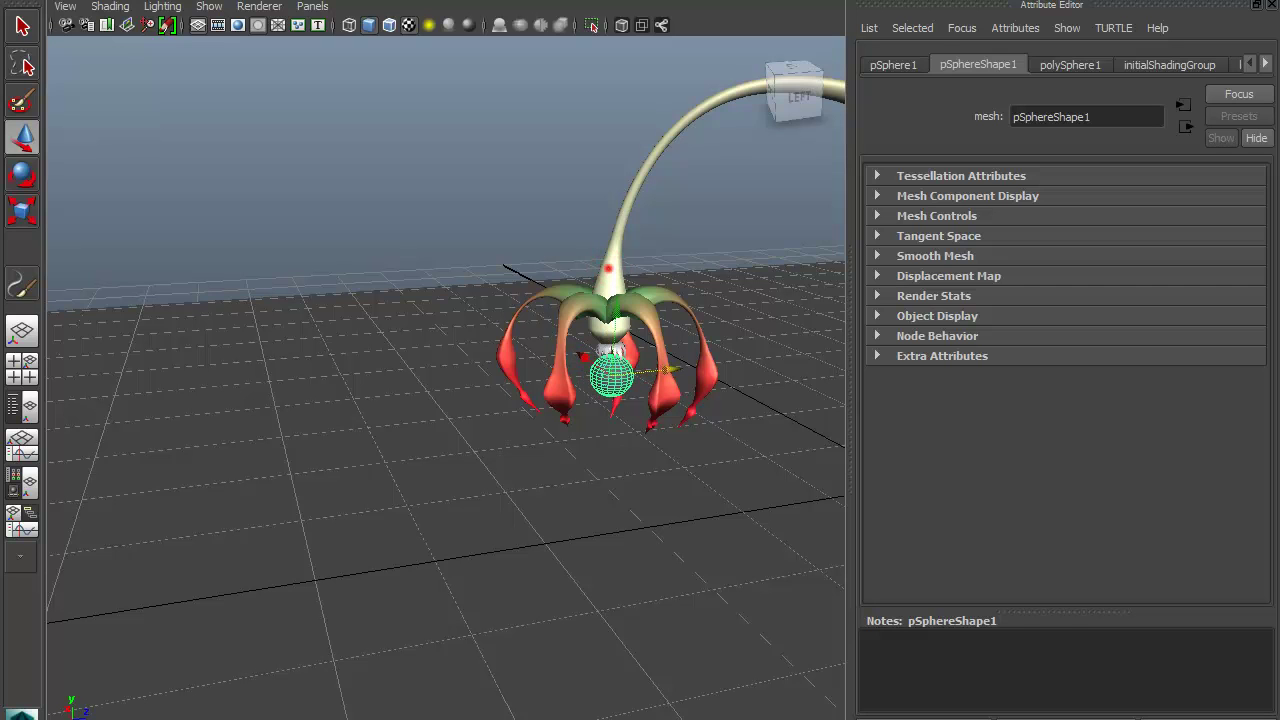
Make the feedingCreature stroke collide with the sphere
{"action": "left_click", "coordinate": [610, 275]}
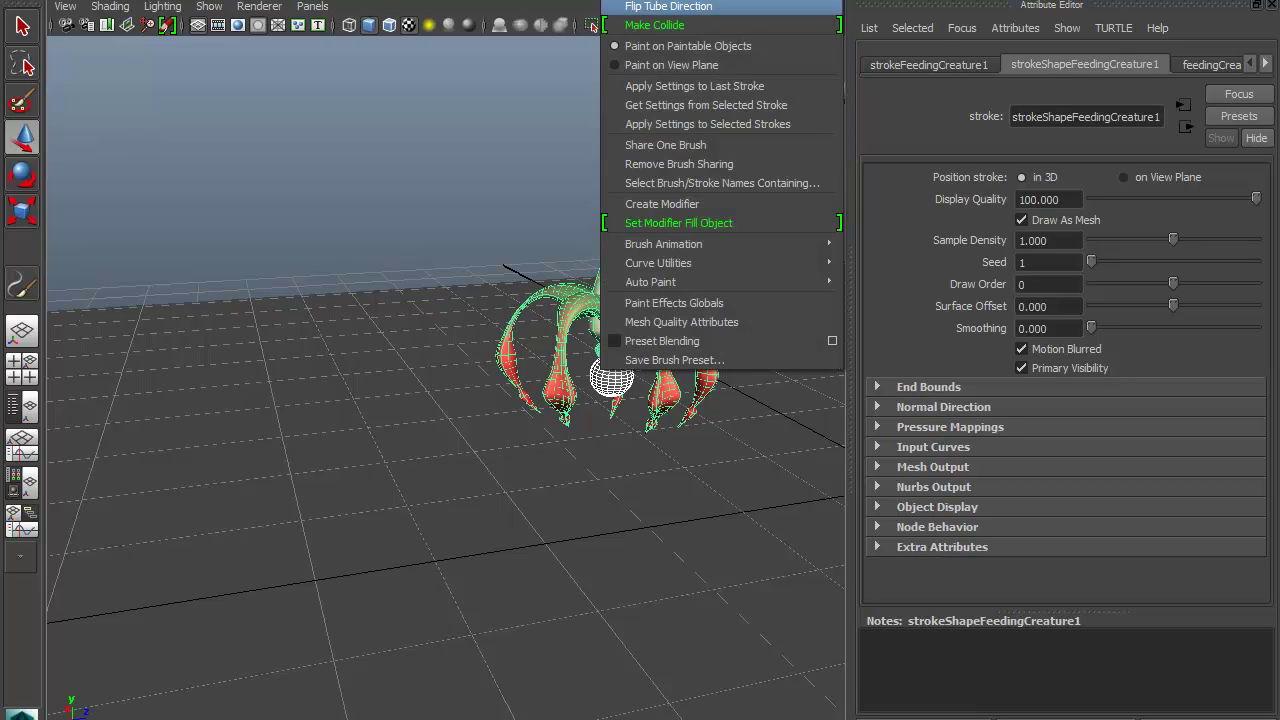
{"action": "left_click", "coordinate": [660, 23]}
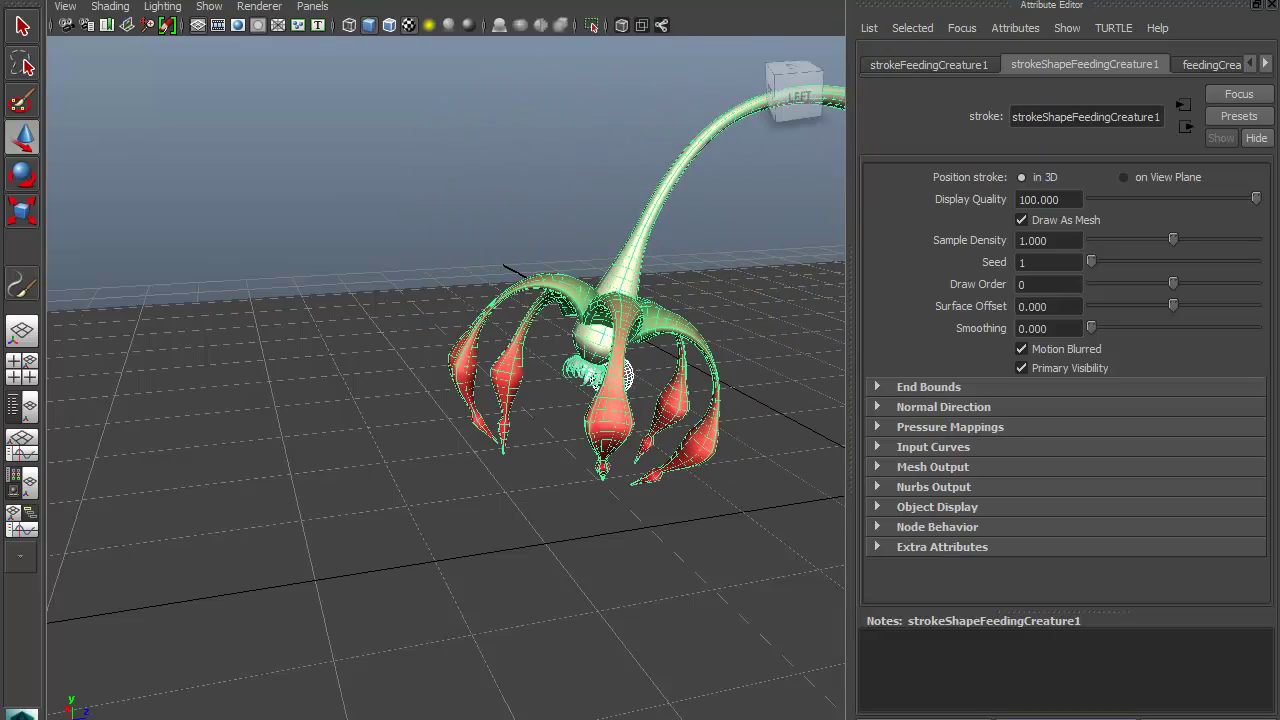
{"action": "left_click_drag", "start_coordinate": [500, 400], "coordinate": [400, 400], "text": "alt"}
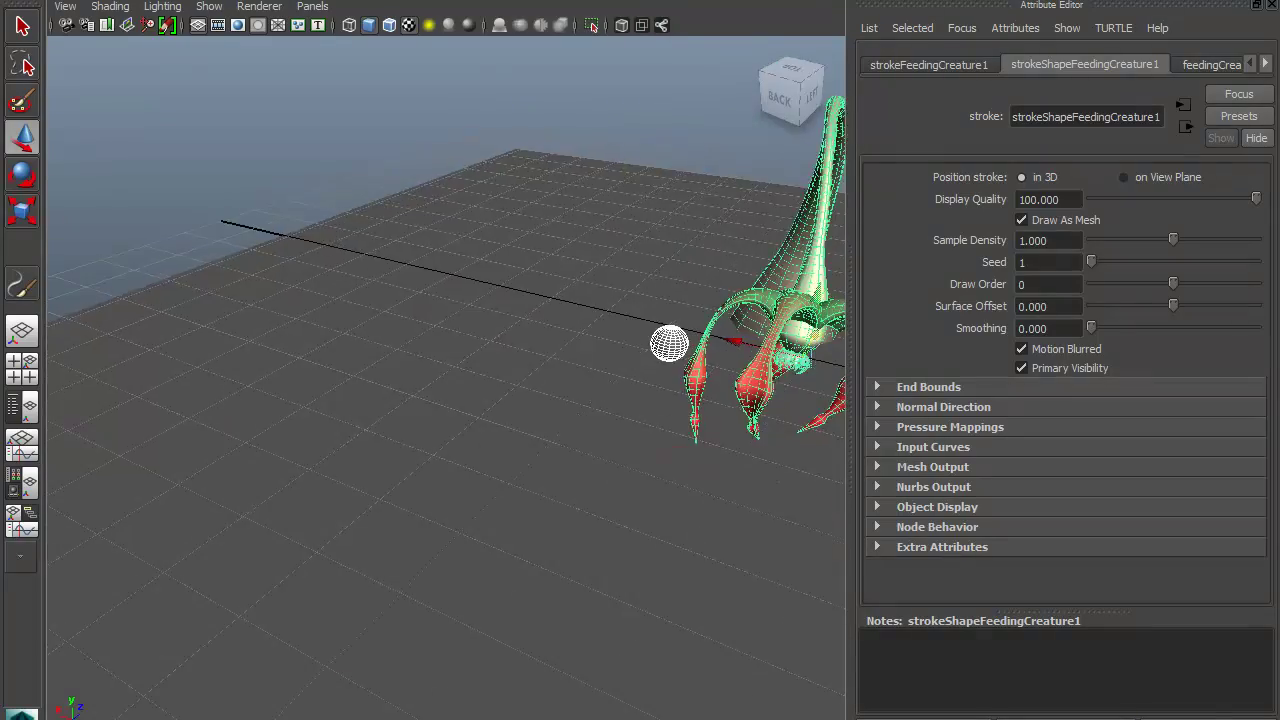
Scale the sphere up into a large ball
{"action": "left_click", "coordinate": [613, 346]}
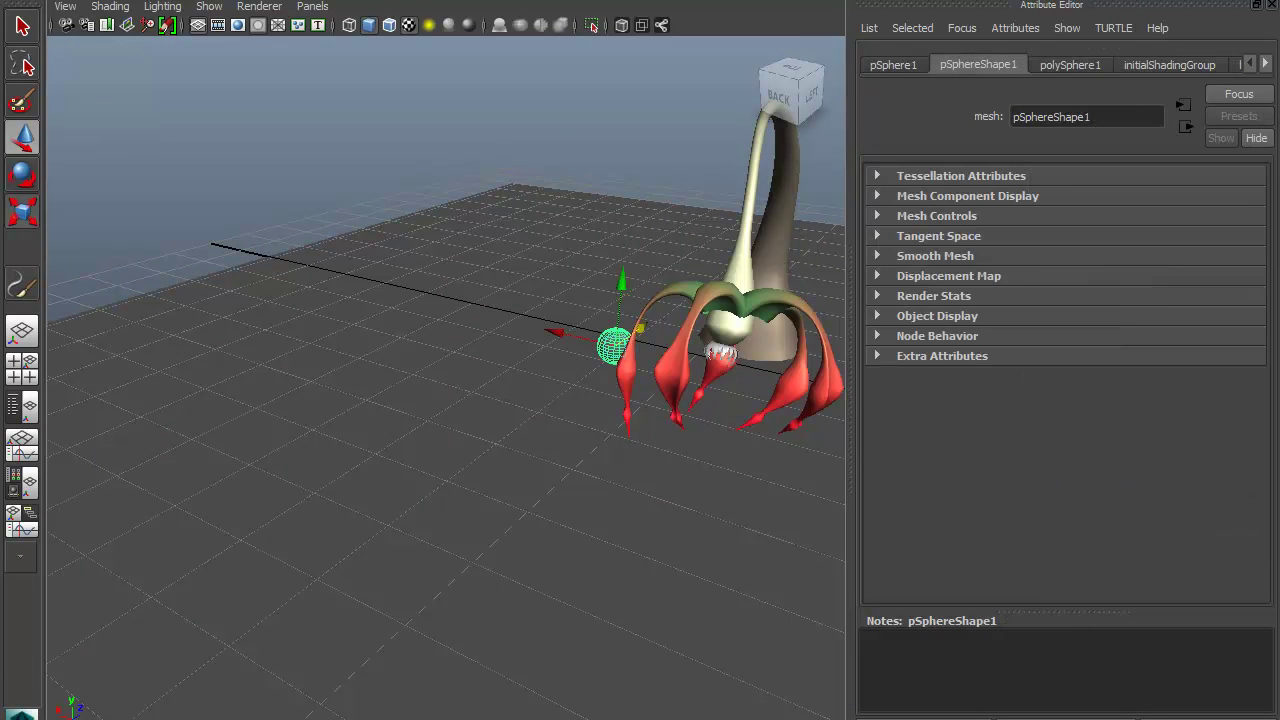
{"action": "key", "text": "r"}
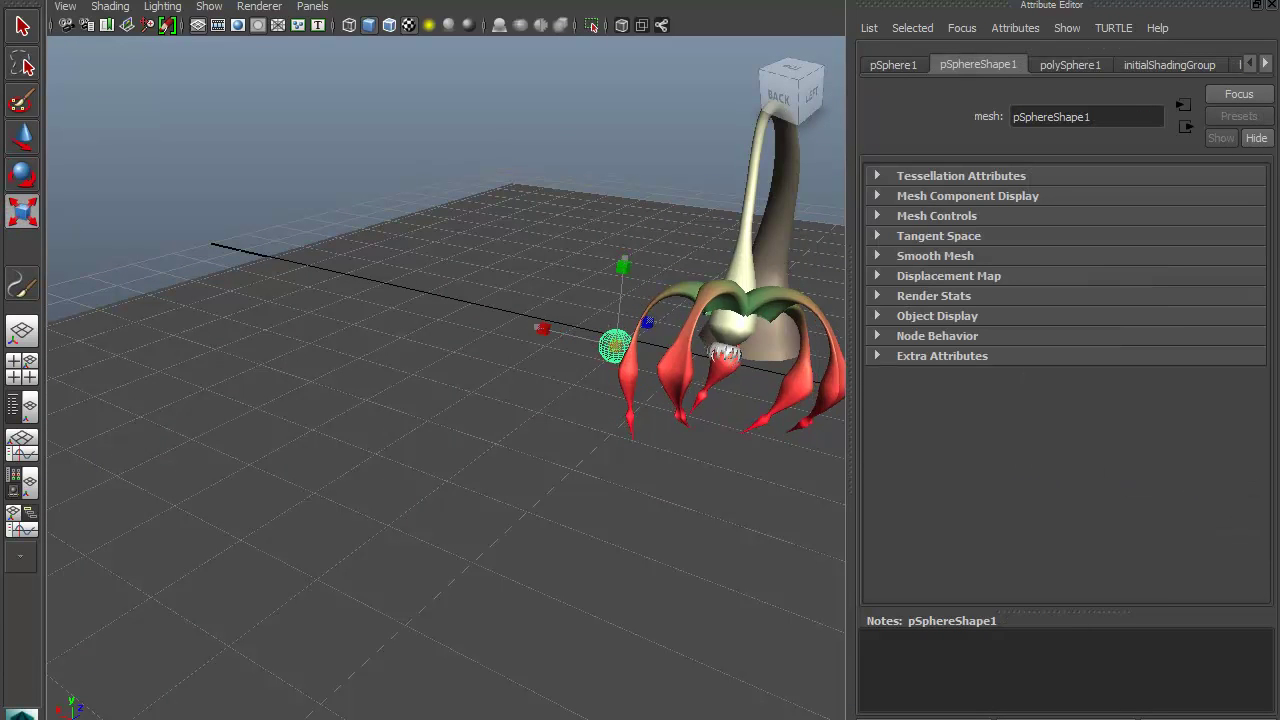
{"action": "left_click_drag", "start_coordinate": [613, 346], "coordinate": [730, 285]}
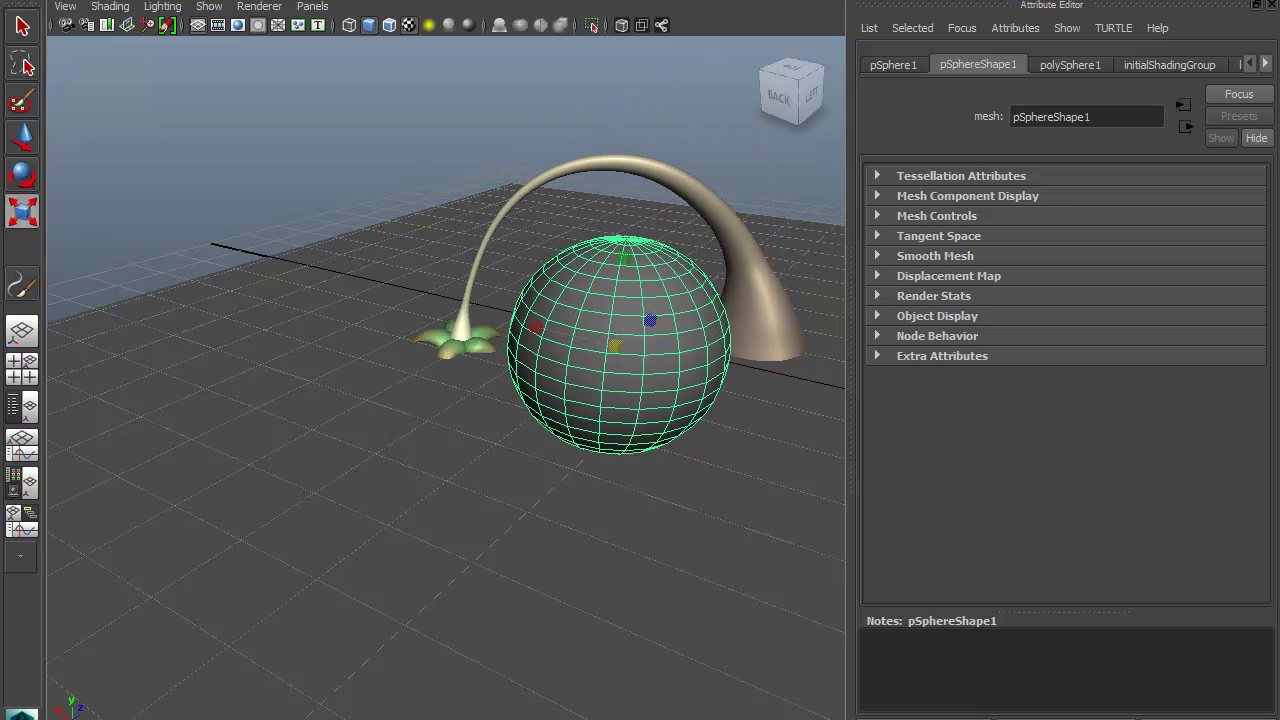
Select the arching feedingCreature stroke and run a Paint Effects command on it
{"action": "left_click", "coordinate": [402, 418]}
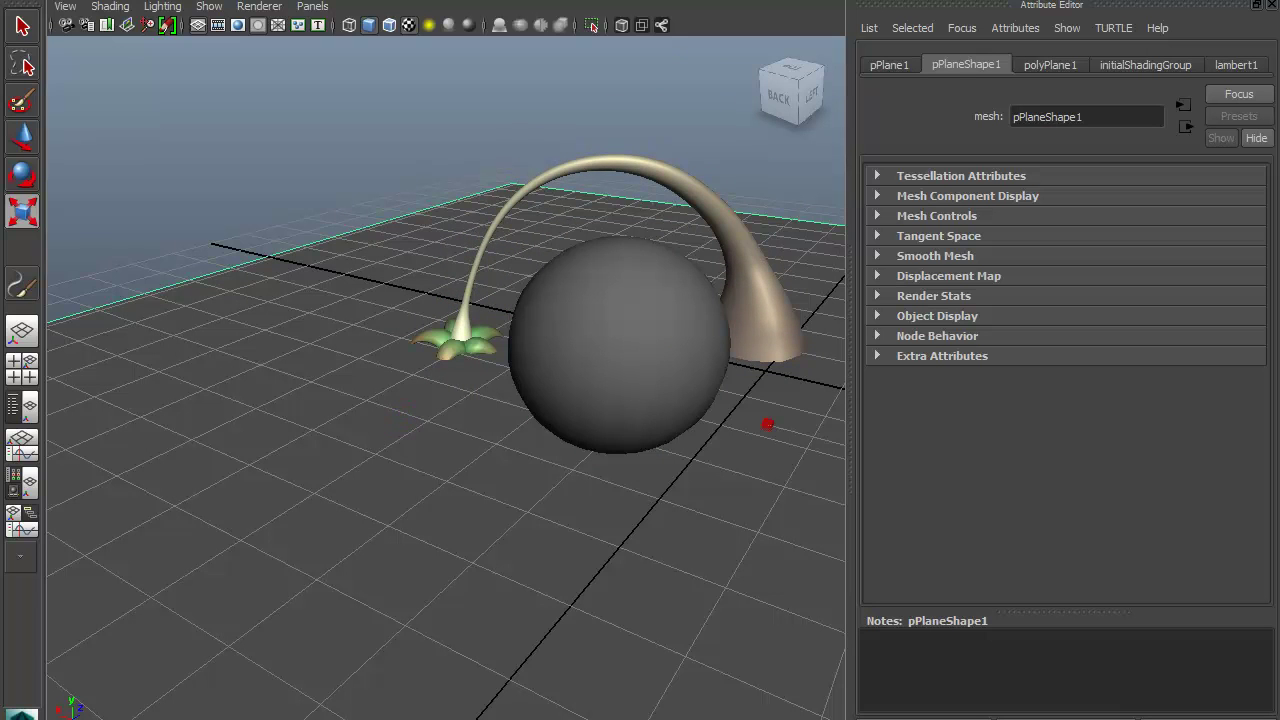
{"action": "left_click", "coordinate": [760, 305]}
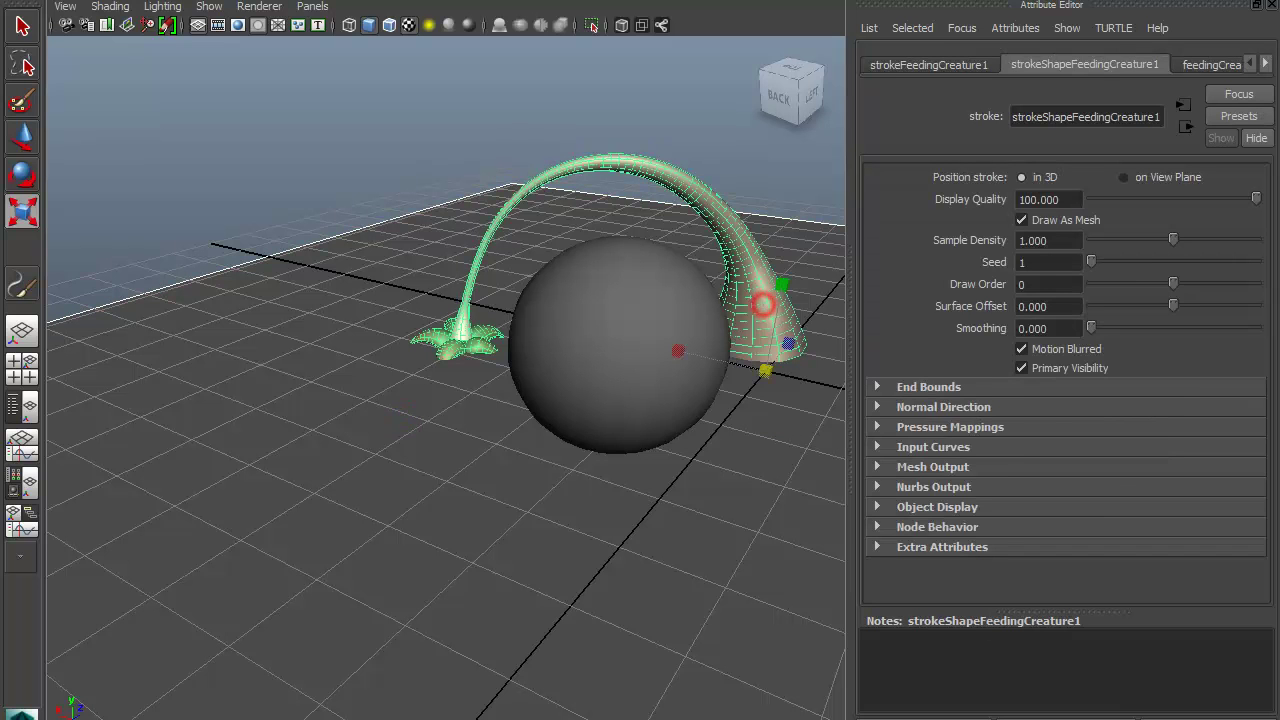
{"action": "key", "text": "space"}
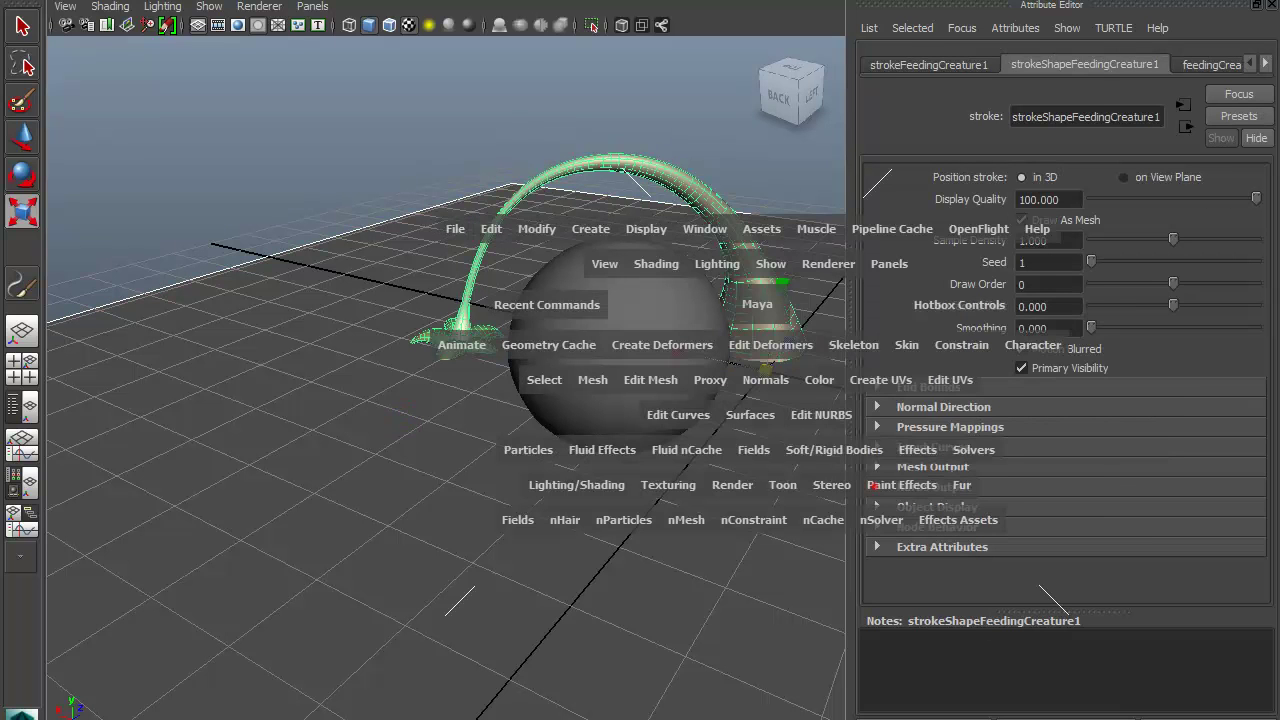
{"action": "left_click_drag", "start_coordinate": [901, 485], "coordinate": [920, 124]}
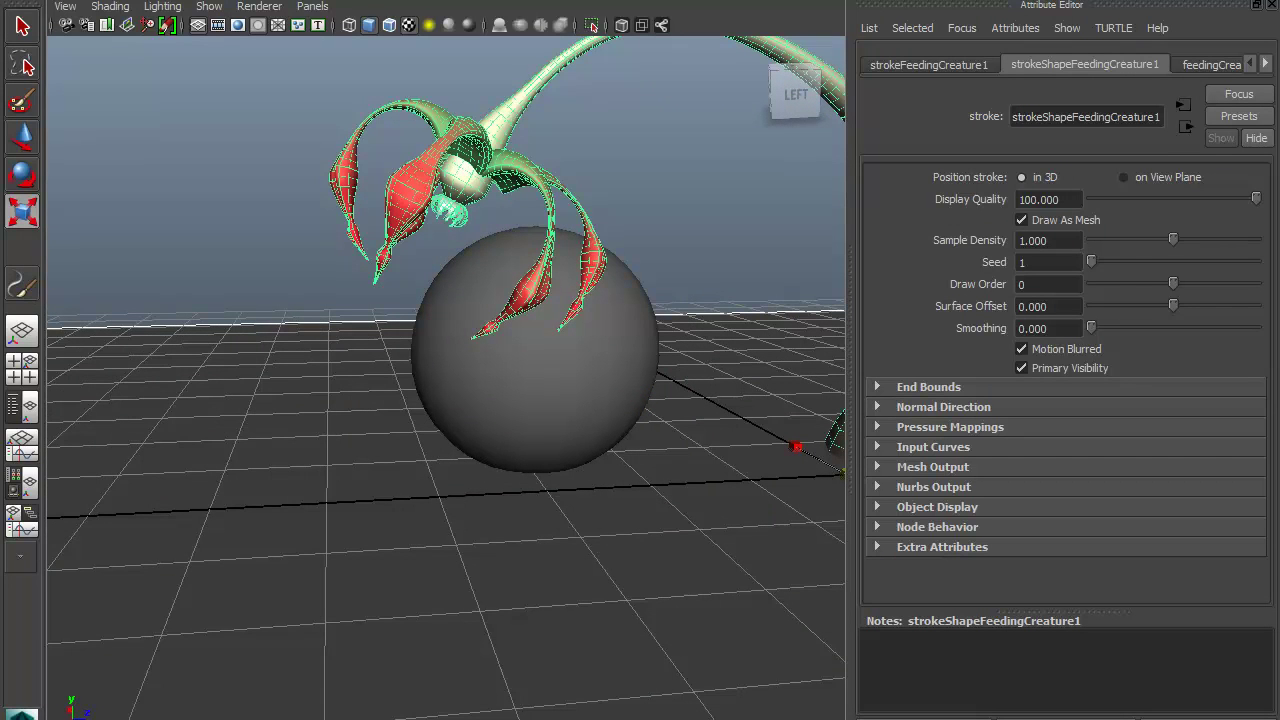
Apply the liquid sprayThick brush to the selected stroke
{"action": "mouse_move", "coordinate": [116, 205]}
{"action": "left_mouse_down"}
{"action": "mouse_move", "coordinate": [559, 11]}
{"action": "mouse_move", "coordinate": [816, 0]}
{"action": "left_mouse_up"}
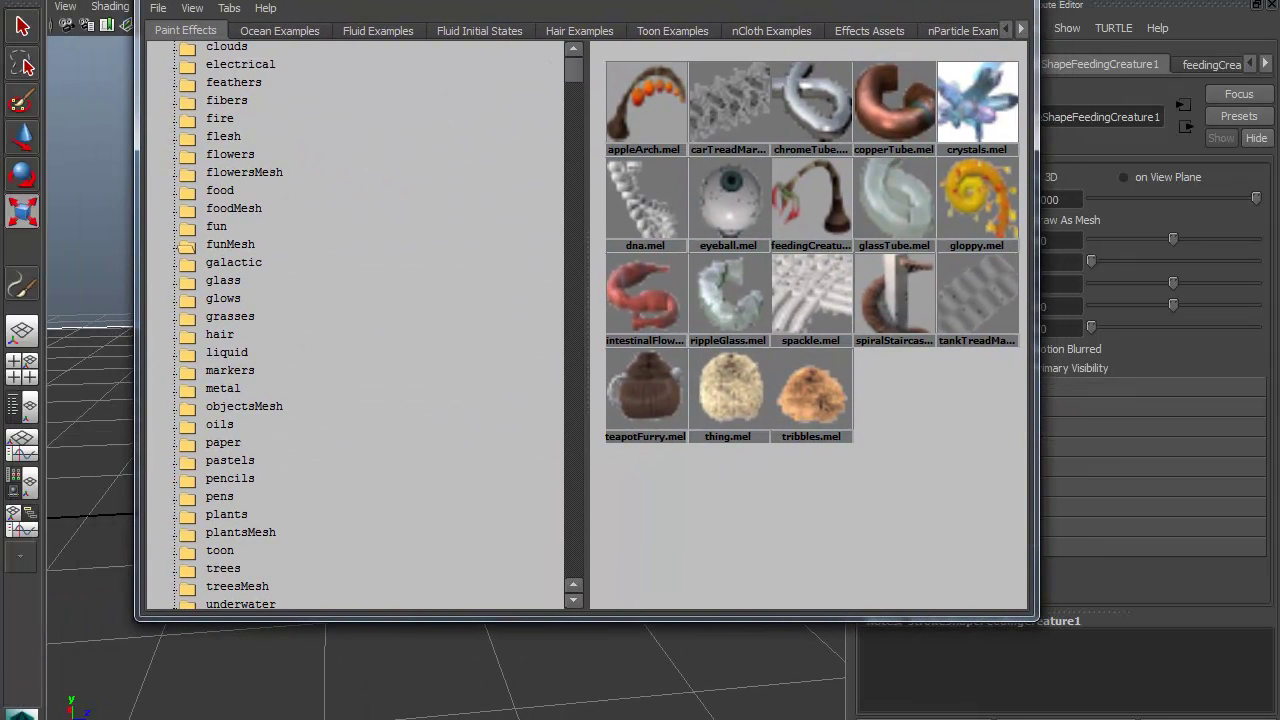
{"action": "scroll", "coordinate": [360, 325], "scroll_direction": "down", "scroll_amount": 2}
{"action": "scroll", "coordinate": [360, 325], "scroll_direction": "down", "scroll_amount": 2}
{"action": "scroll", "coordinate": [360, 325], "scroll_direction": "down", "scroll_amount": 1}
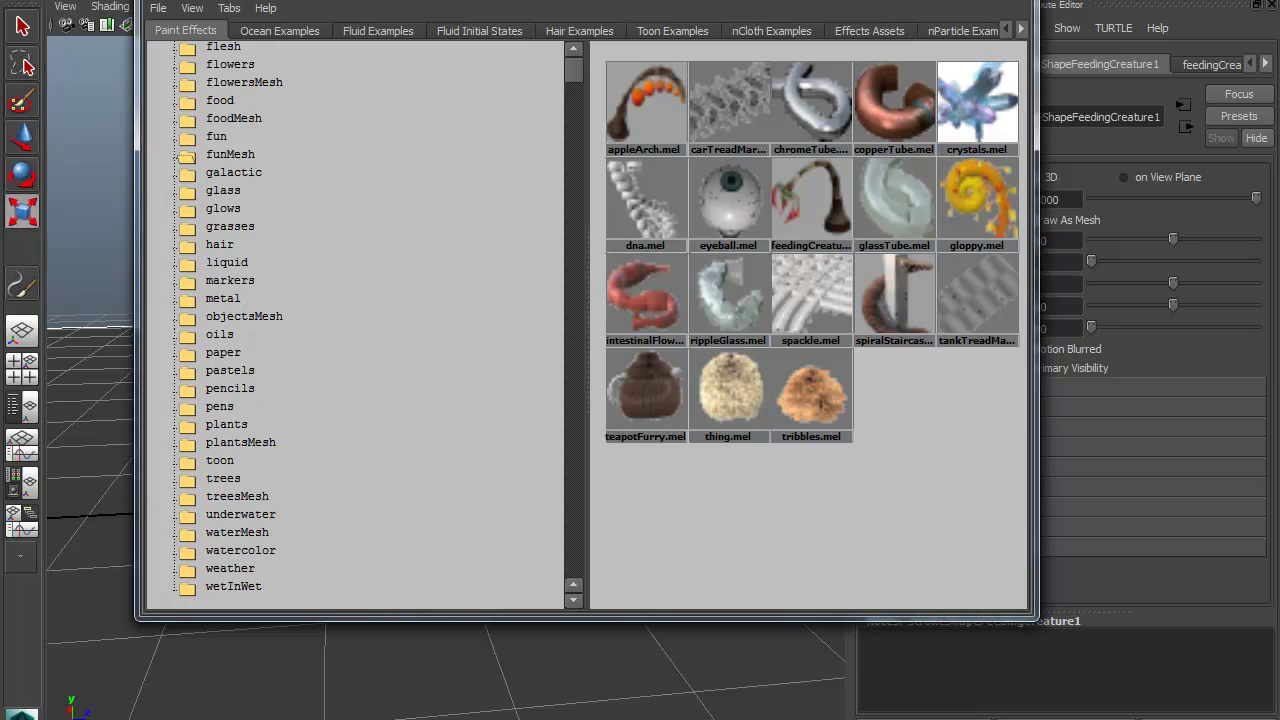
{"action": "left_click", "coordinate": [228, 263]}
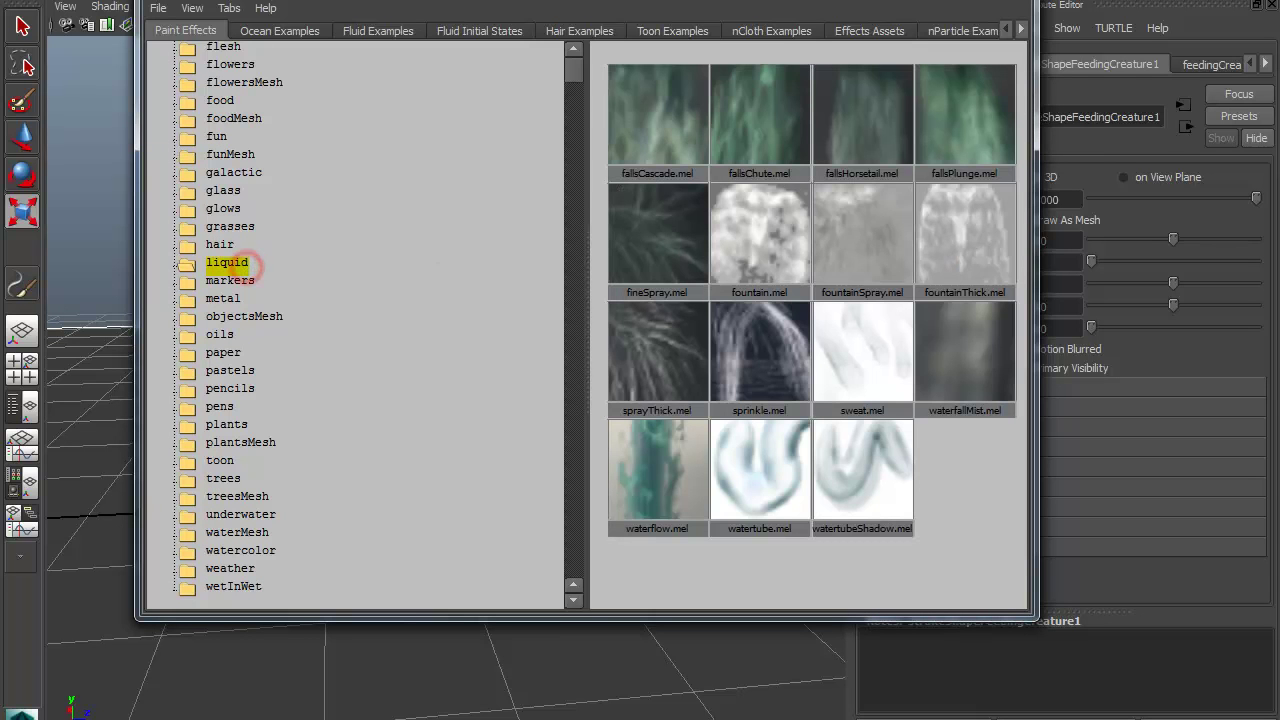
{"action": "right_click", "coordinate": [676, 360]}
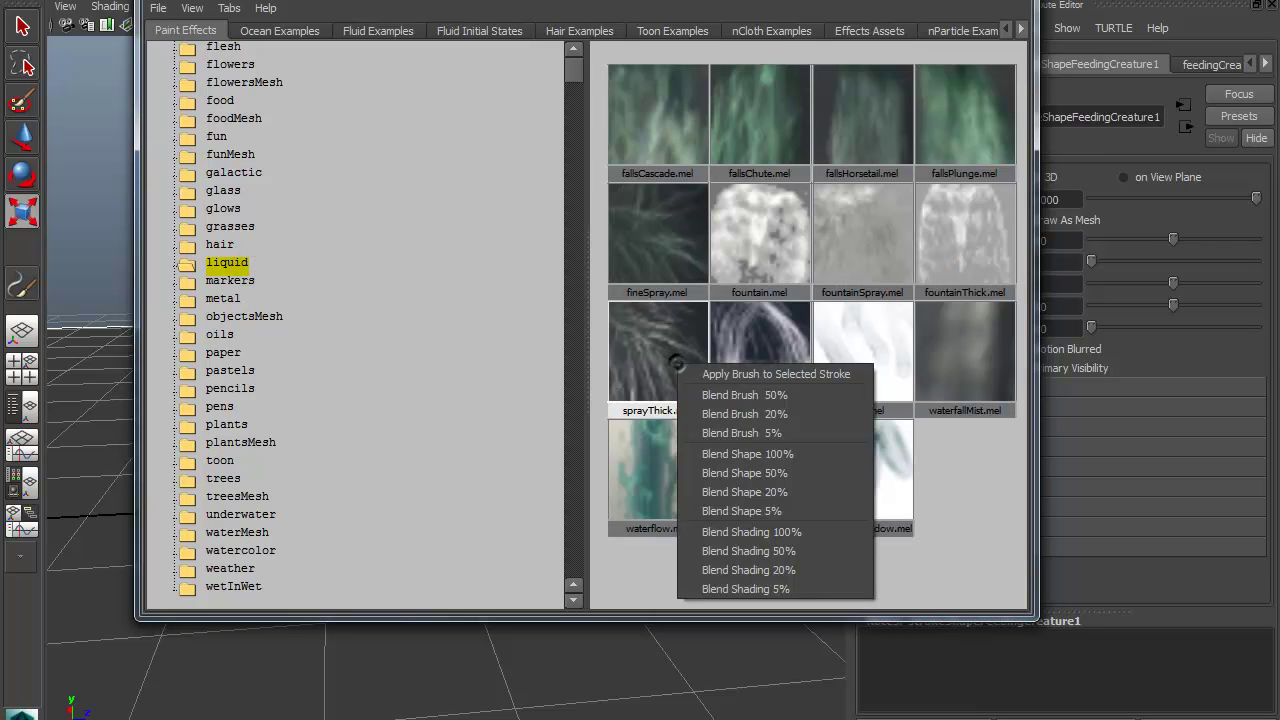
{"action": "left_click", "coordinate": [688, 370]}
{"action": "left_click_drag", "start_coordinate": [600, 300], "coordinate": [10, 681], "text": "alt"}
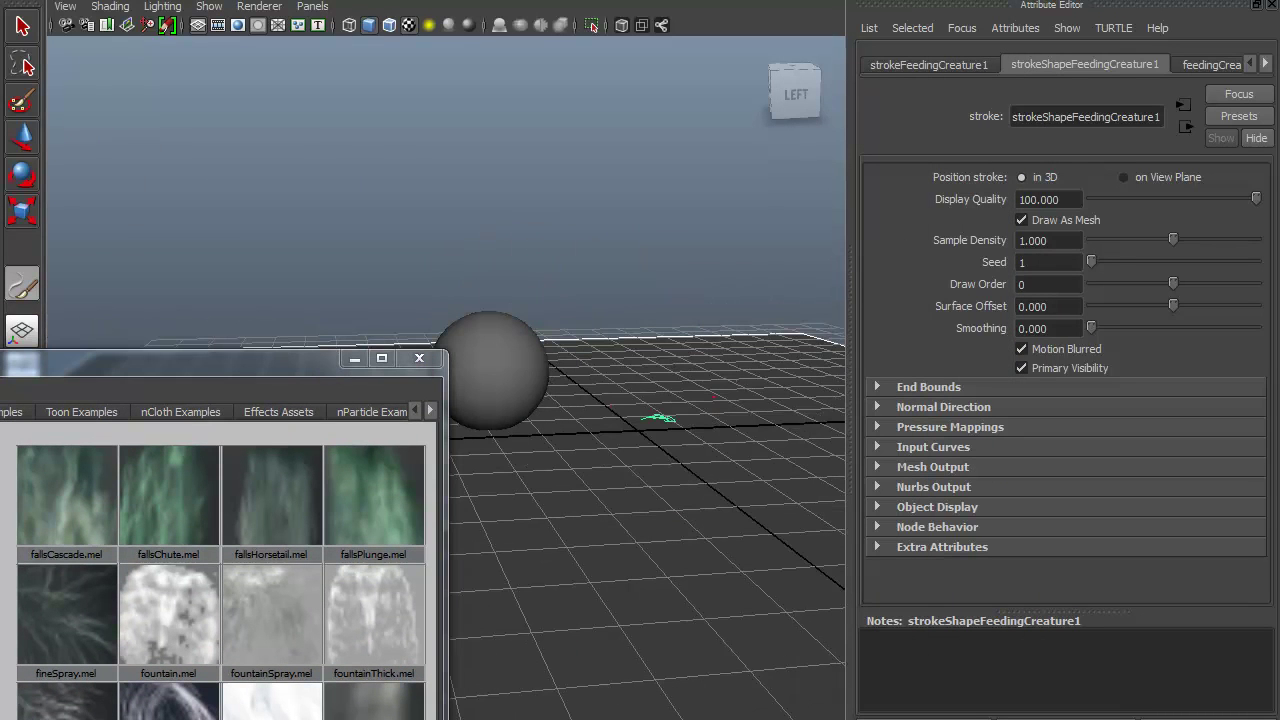
Raise the feedingCreature1 brush's Global Scale to 10
{"action": "left_click", "coordinate": [1197, 63]}
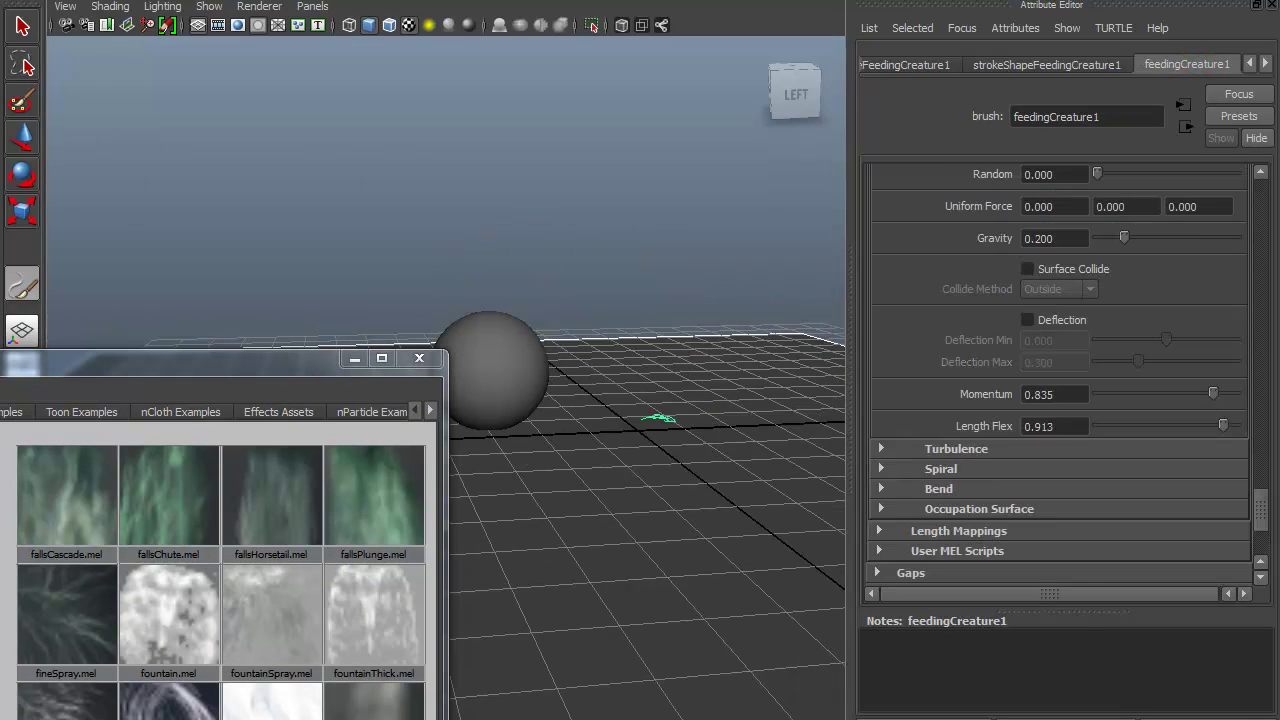
{"action": "scroll", "coordinate": [1060, 380], "scroll_direction": "up", "scroll_amount": 5}
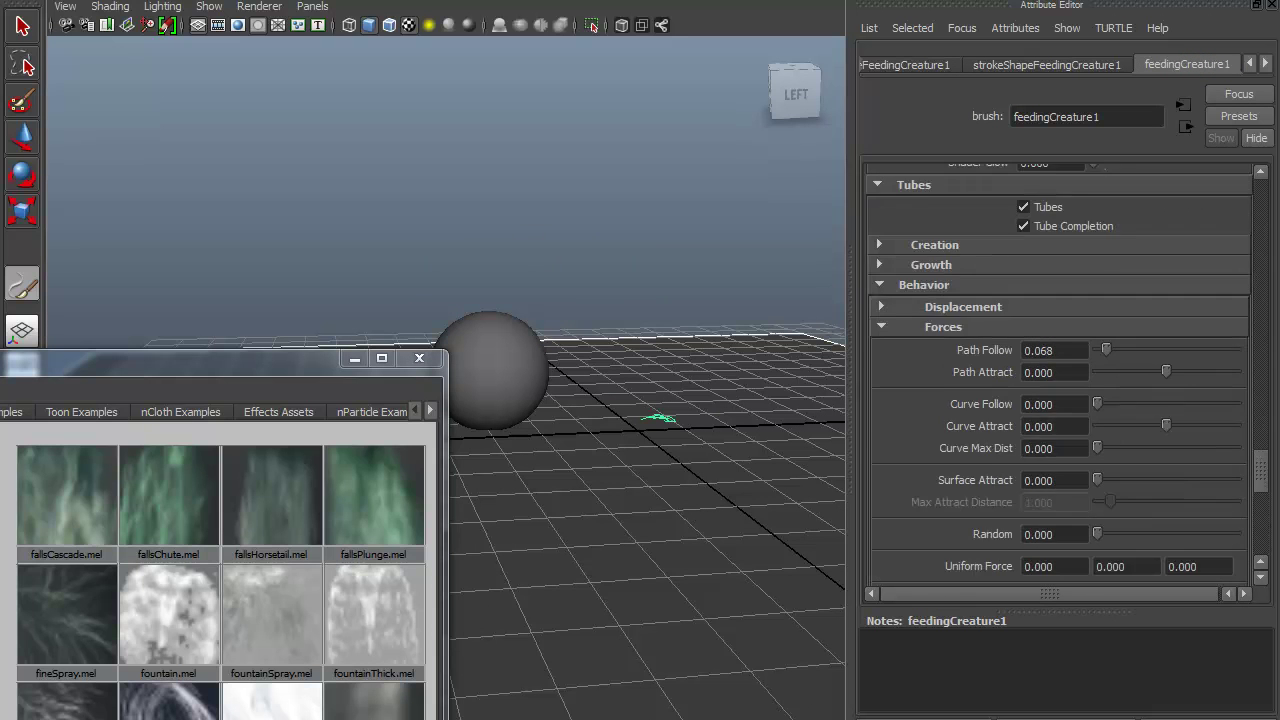
{"action": "scroll", "coordinate": [1060, 380], "scroll_direction": "up", "scroll_amount": 3}
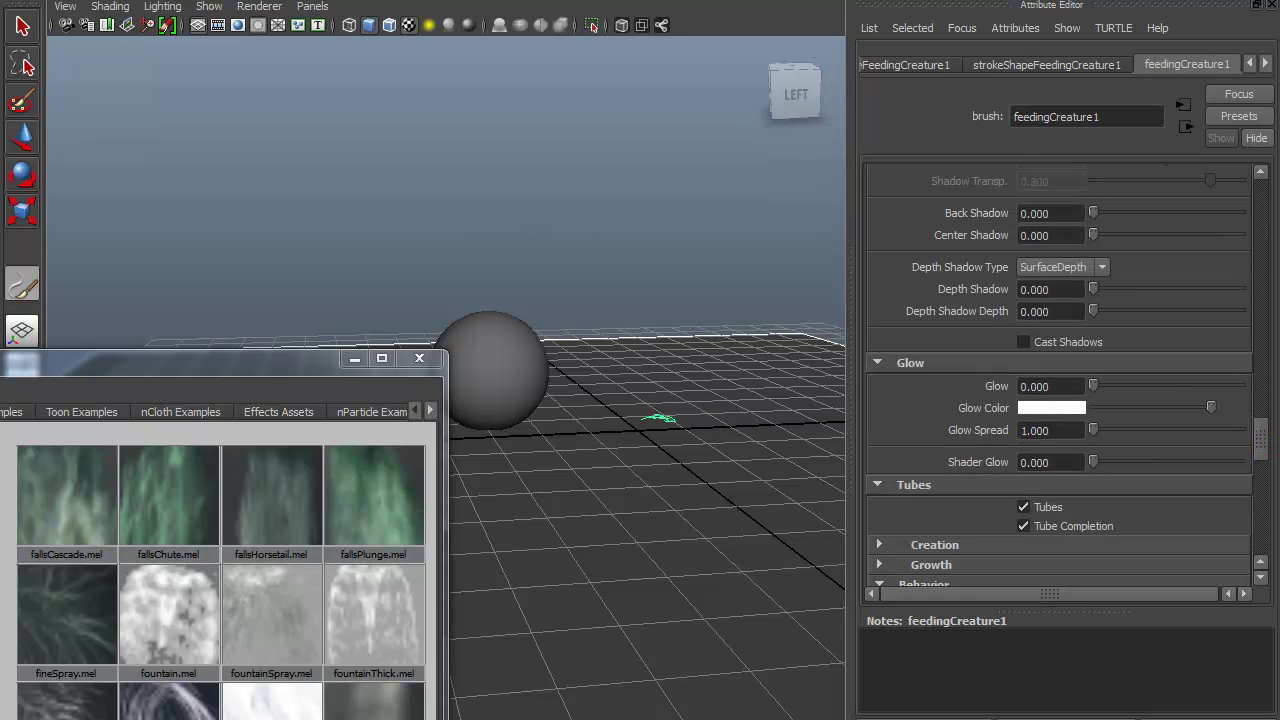
{"action": "scroll", "coordinate": [1257, 430], "scroll_direction": "up", "scroll_amount": 10}
{"action": "left_click_drag", "start_coordinate": [1128, 199], "coordinate": [1242, 199]}
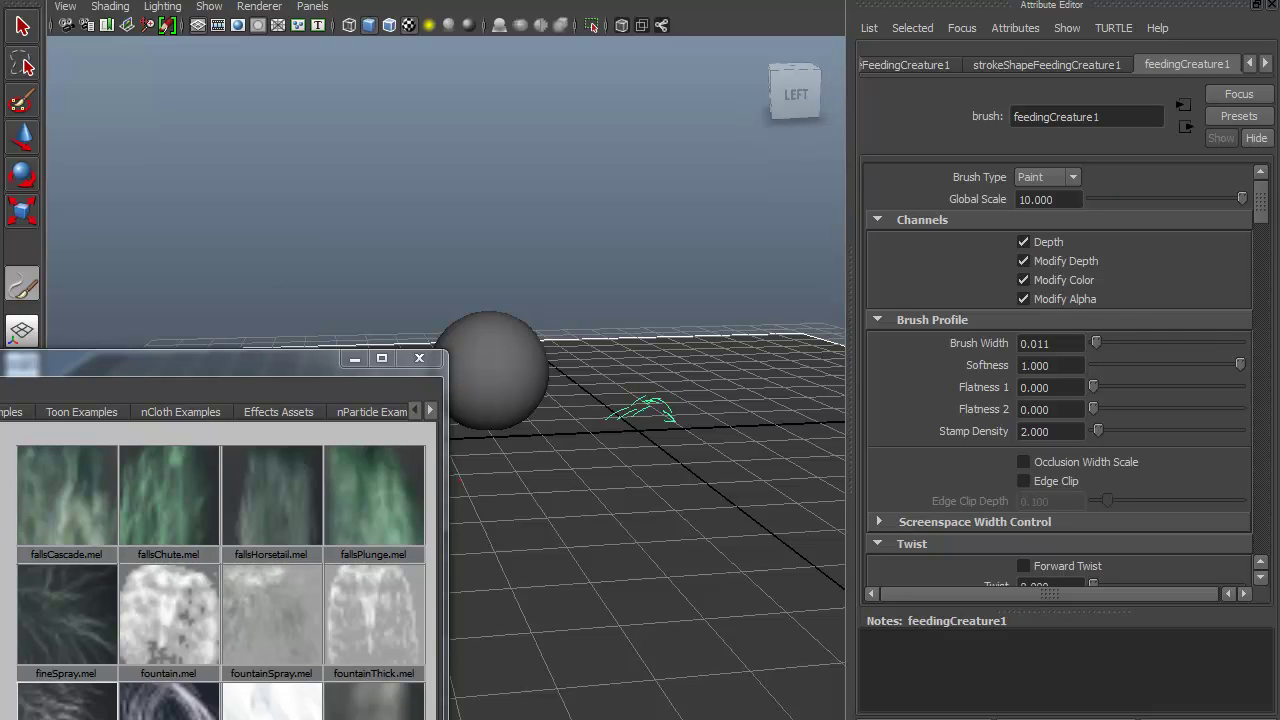
Swap the stroke to fallsChute, after trying fallsCascade, at Global Scale 8.742
{"action": "right_click", "coordinate": [82, 480]}
{"action": "left_click", "coordinate": [130, 493]}
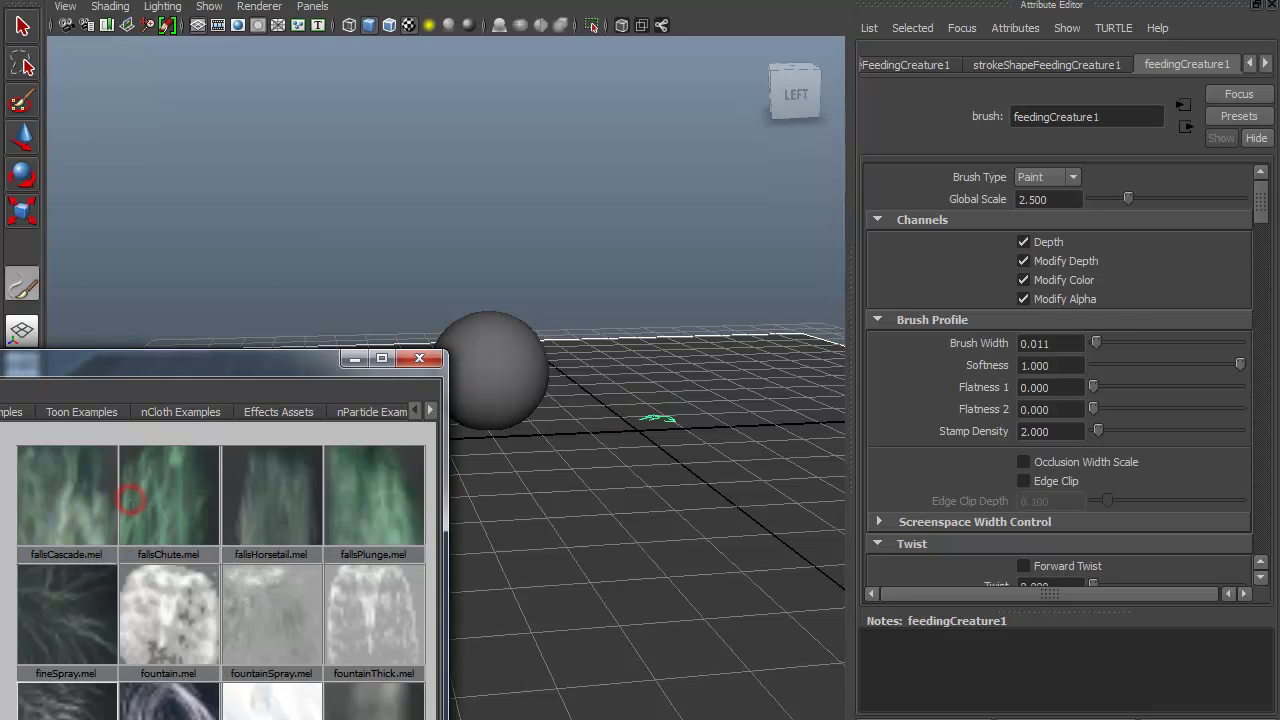
{"action": "right_click", "coordinate": [172, 480]}
{"action": "left_click", "coordinate": [212, 491]}
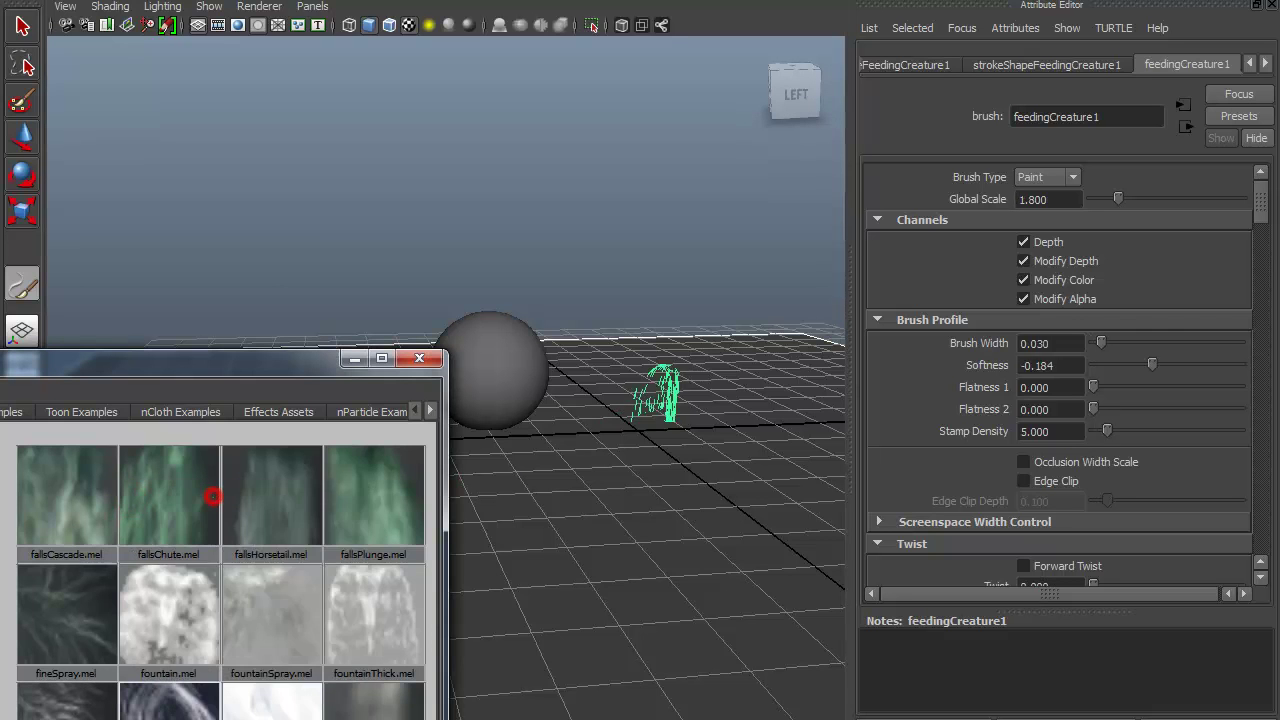
{"action": "left_click_drag", "start_coordinate": [1118, 199], "coordinate": [1222, 199]}
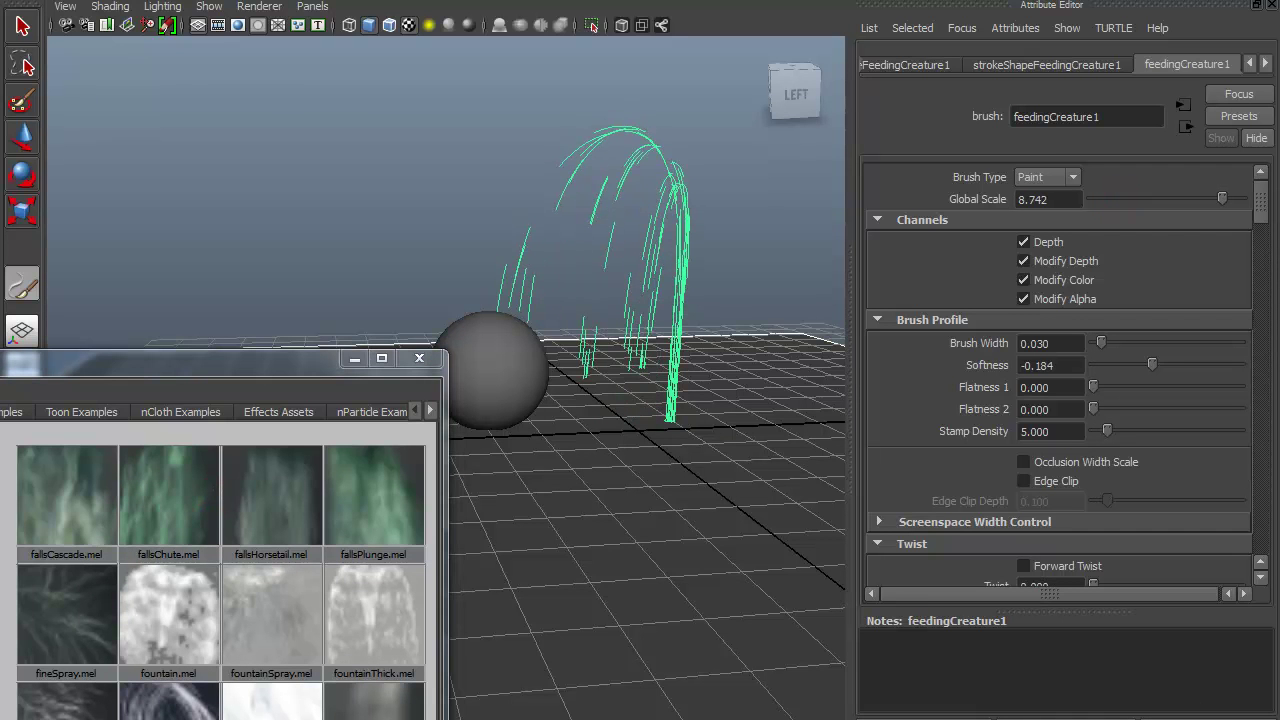
Put away the brush browser and set the brush Softness to 1
{"action": "left_click_drag", "start_coordinate": [749, 366], "coordinate": [760, 380], "text": "alt"}
{"action": "left_click", "coordinate": [354, 358]}
{"action": "left_click_drag", "start_coordinate": [476, 436], "coordinate": [760, 412], "text": "alt"}
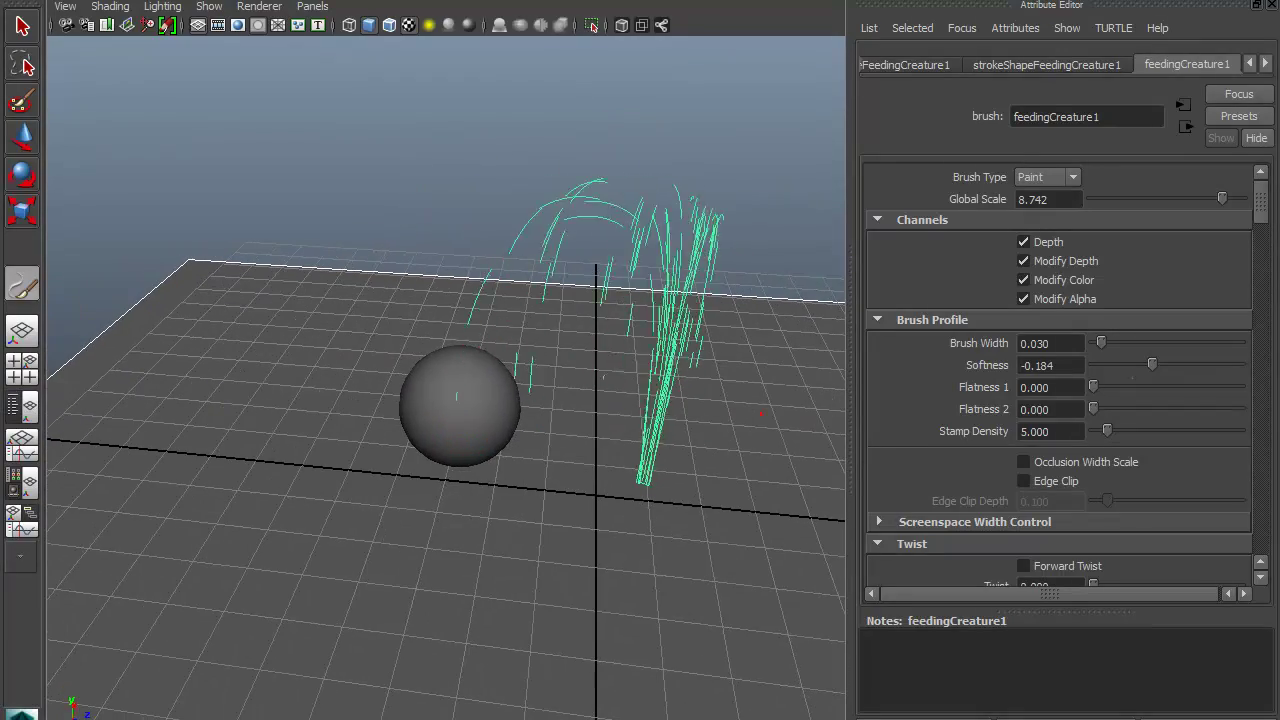
{"action": "left_click_drag", "start_coordinate": [1152, 365], "coordinate": [1240, 365]}
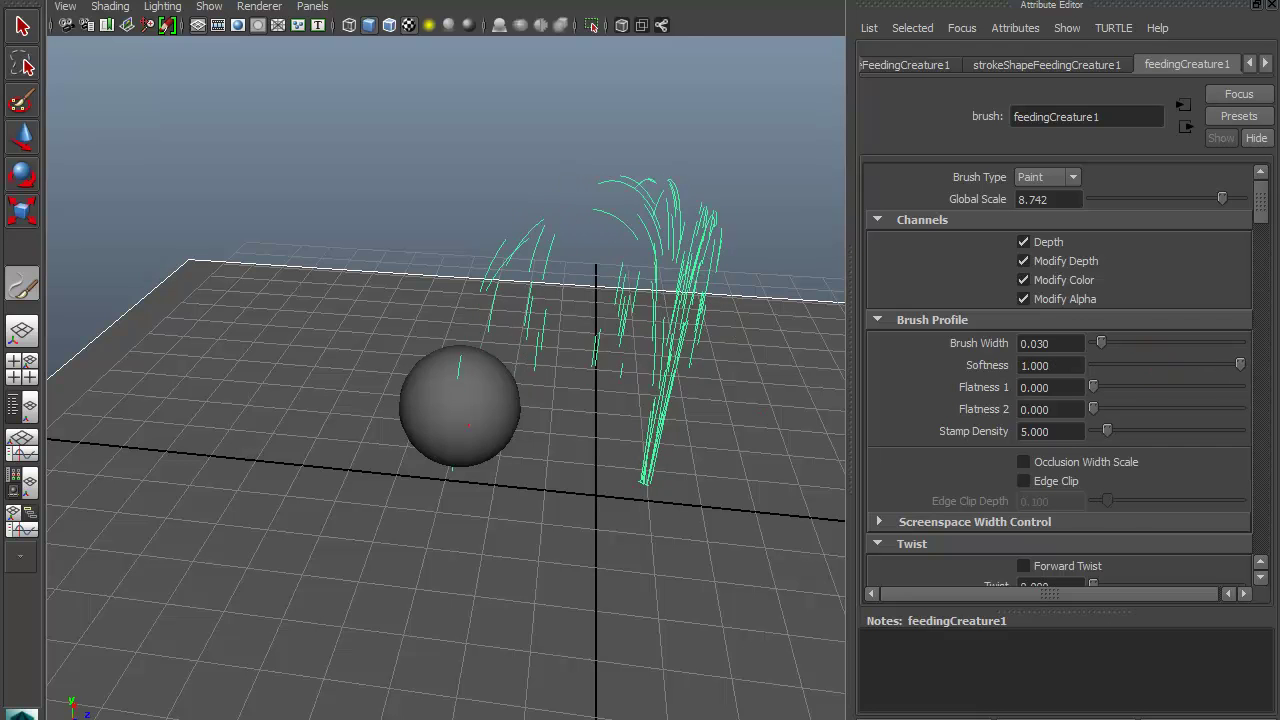
{"action": "left_click_drag", "start_coordinate": [488, 425], "coordinate": [471, 423], "text": "alt"}
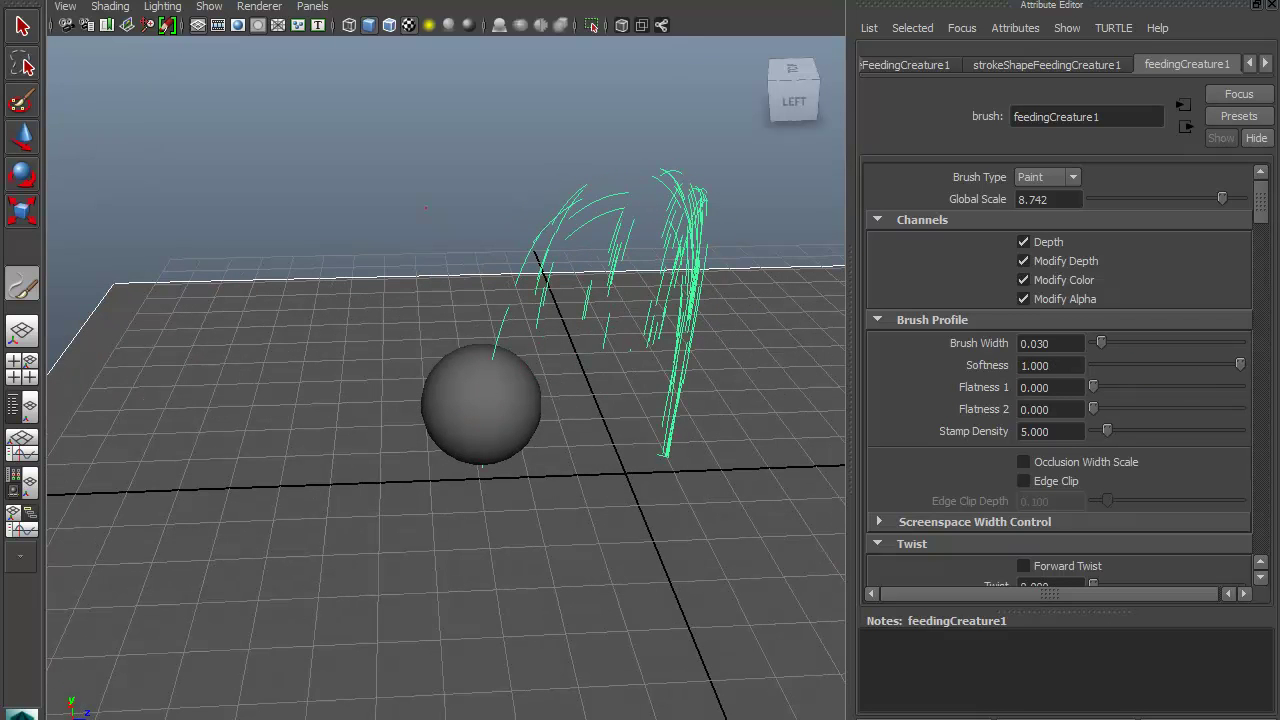
{"action": "left_click", "coordinate": [22, 26]}
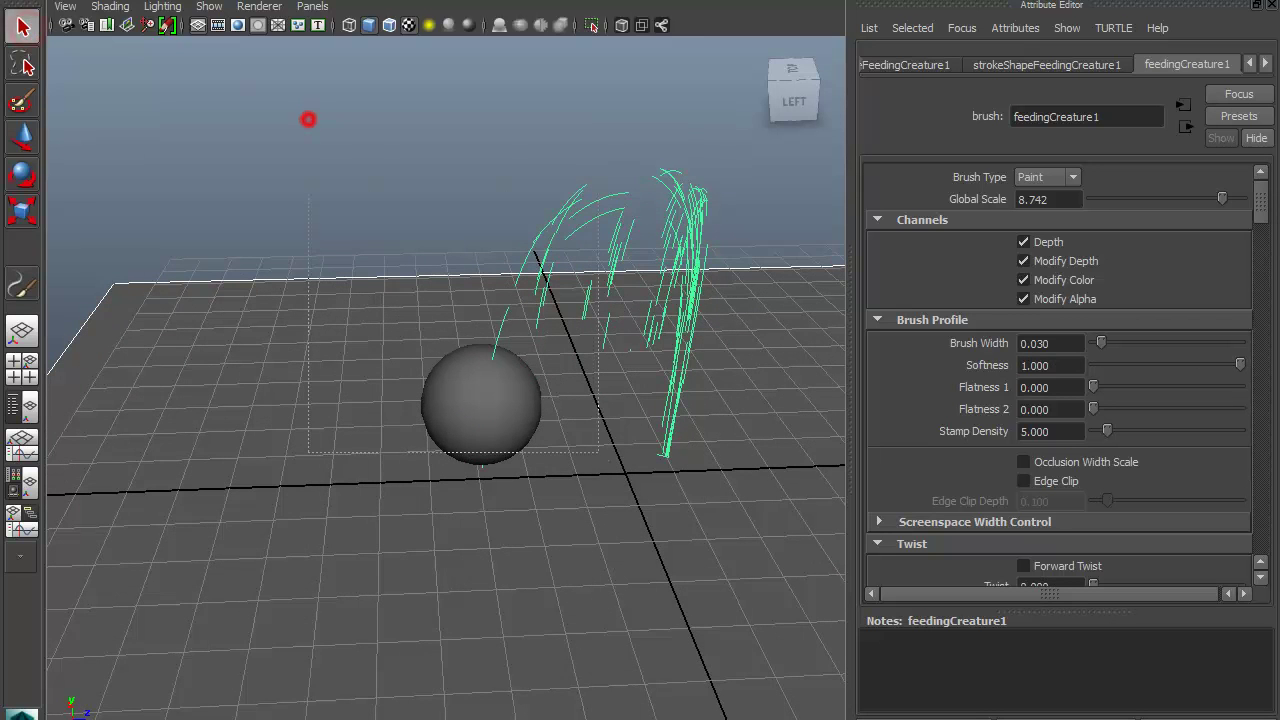
Make the strokes collide with the sphere
{"action": "left_click", "coordinate": [308, 120]}
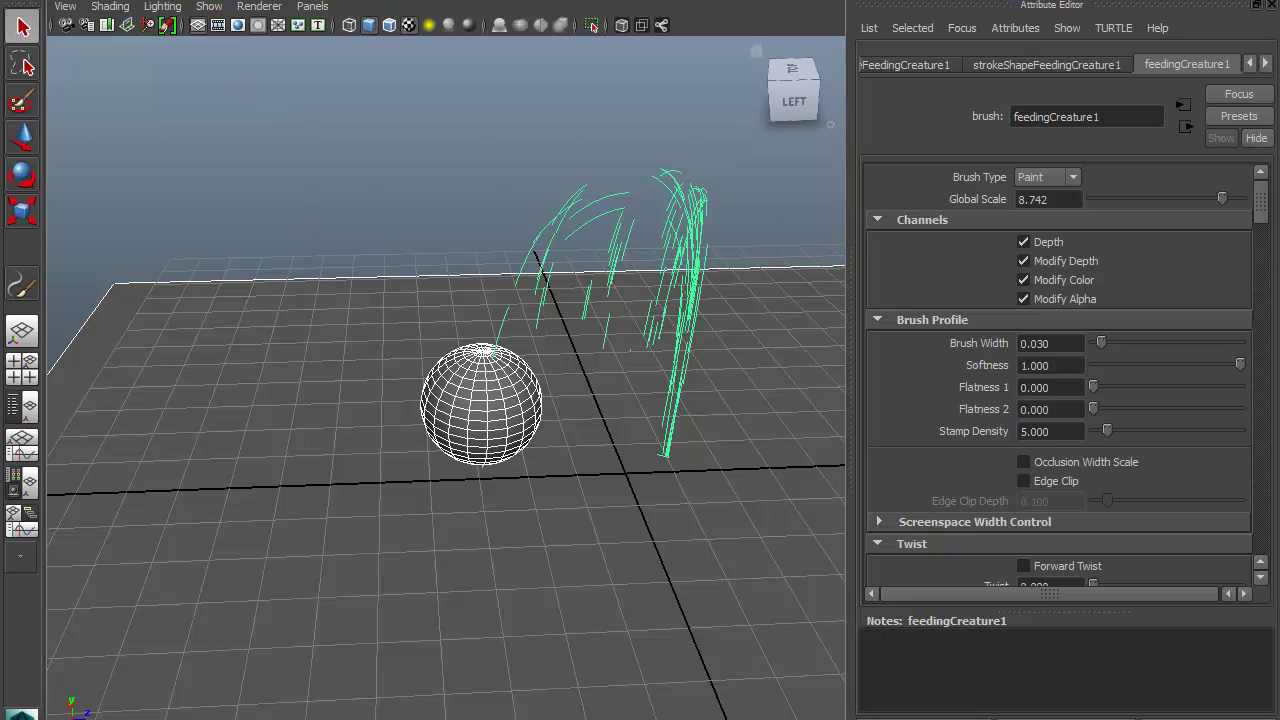
{"action": "left_click", "coordinate": [640, 1]}
{"action": "left_click", "coordinate": [650, 25]}
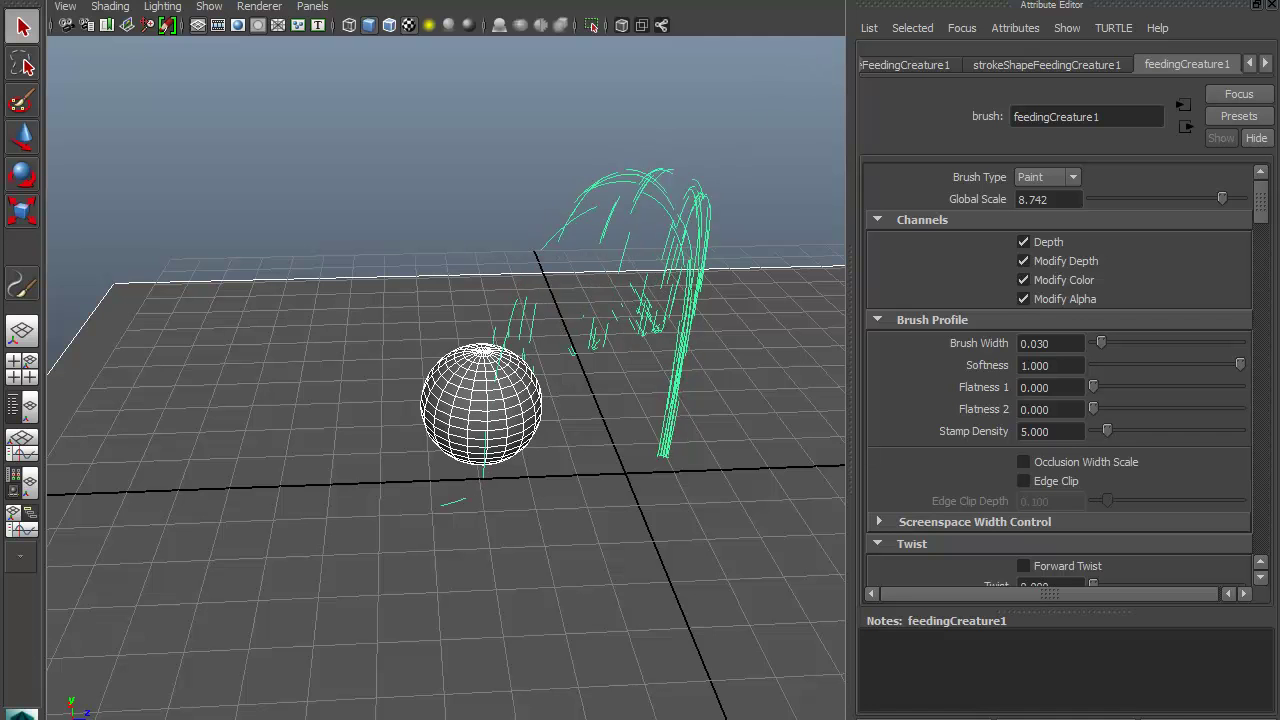
Push the sphere right into the hair strokes and raise it so strands bend over it
{"action": "left_click", "coordinate": [424, 402]}
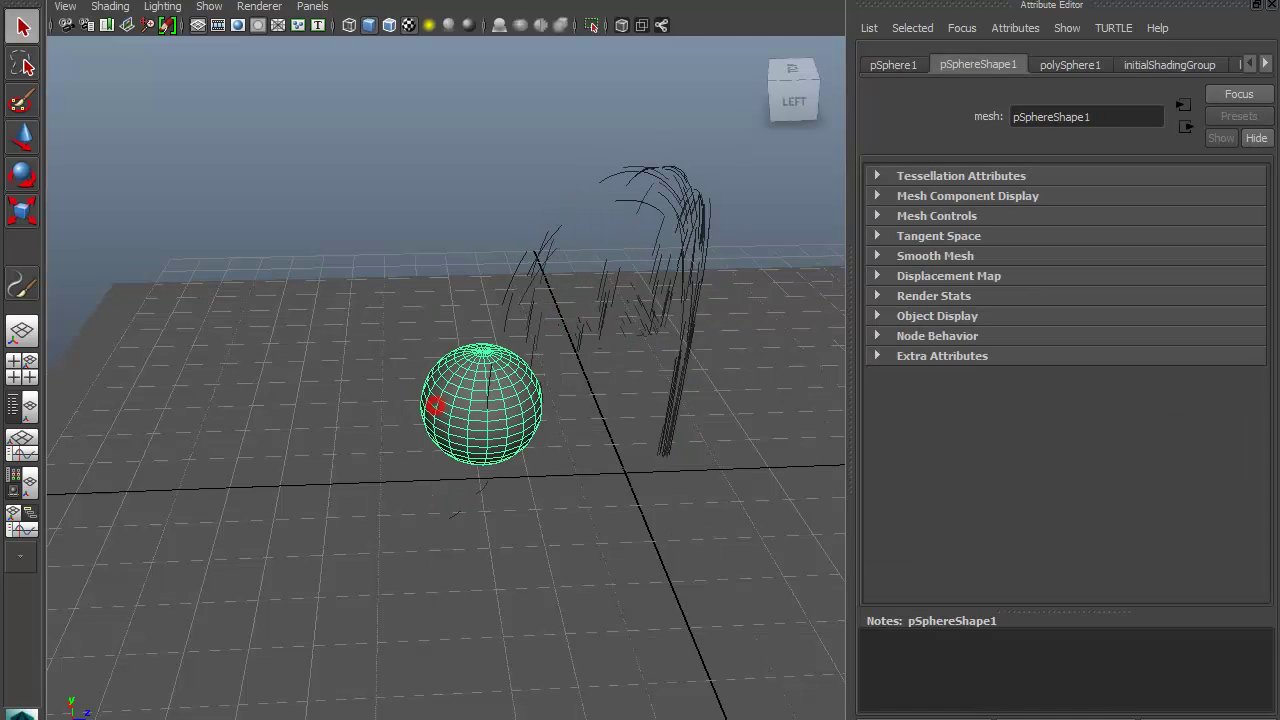
{"action": "key", "text": "w"}
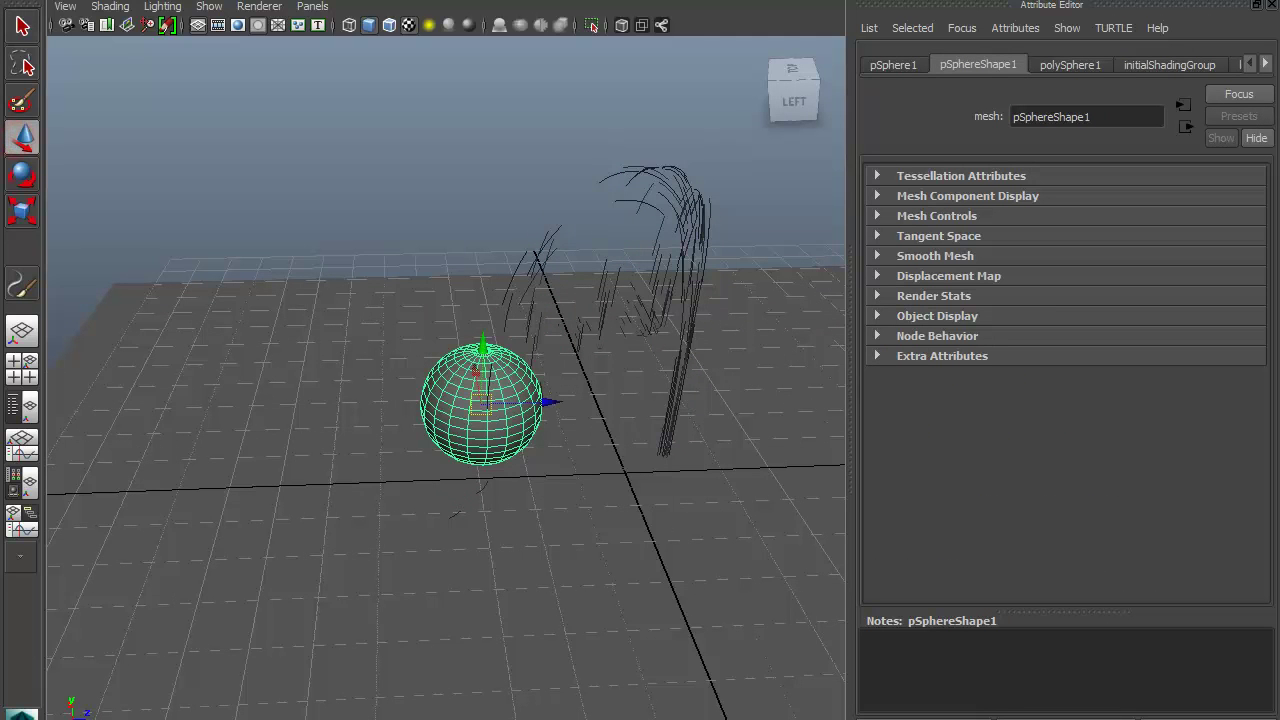
{"action": "left_click_drag", "start_coordinate": [544, 403], "coordinate": [676, 398]}
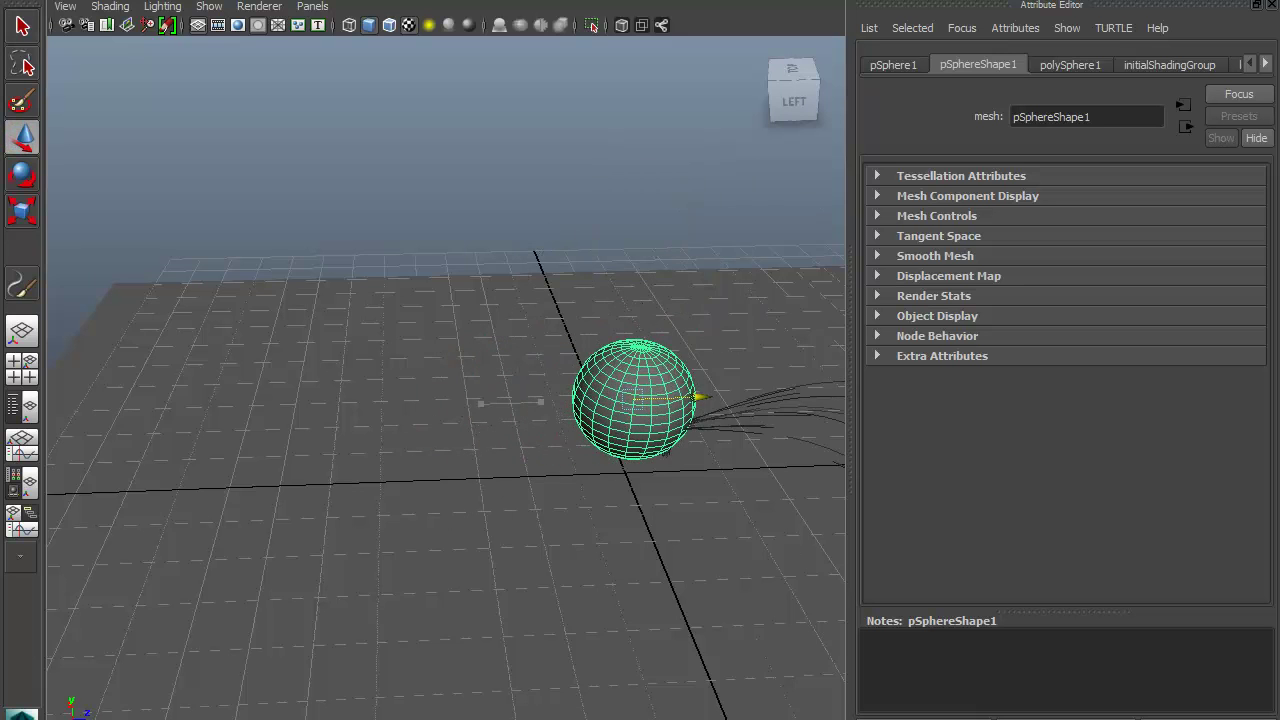
{"action": "left_click_drag", "start_coordinate": [616, 332], "coordinate": [633, 212]}
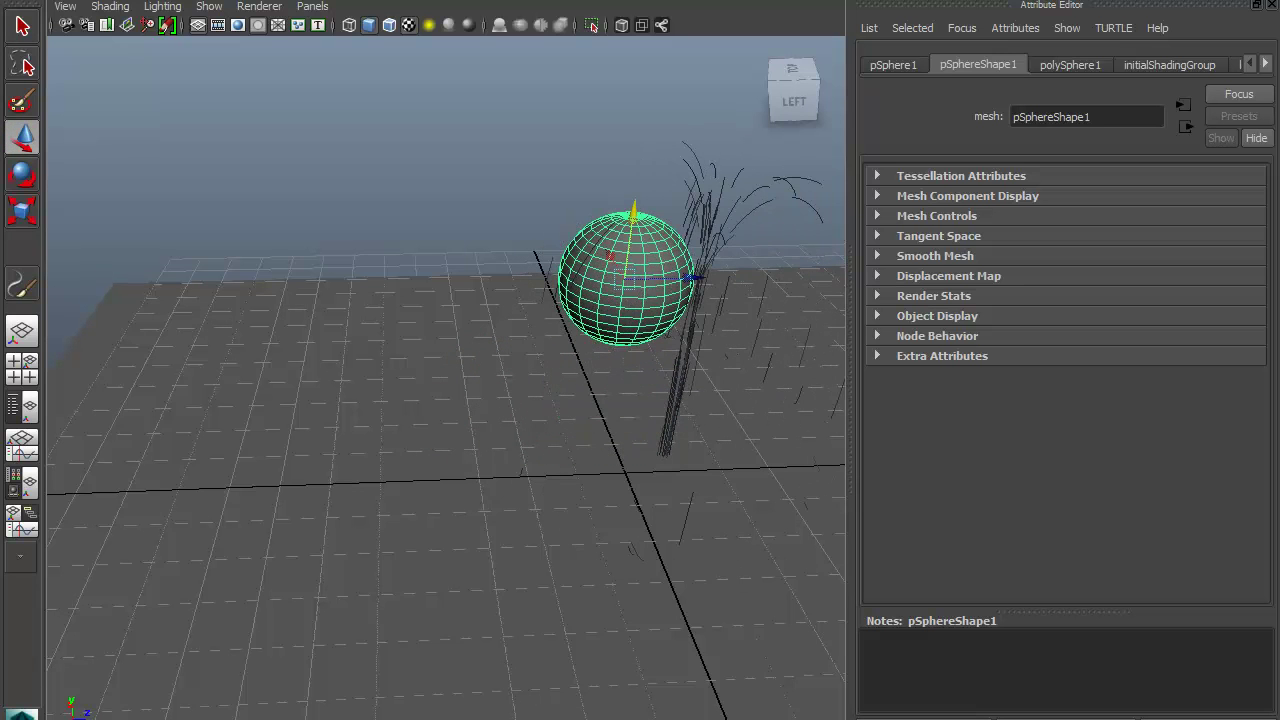
{"action": "left_click", "coordinate": [690, 300]}
{"action": "left_click", "coordinate": [630, 280]}
{"action": "left_click_drag", "start_coordinate": [693, 277], "coordinate": [757, 275]}
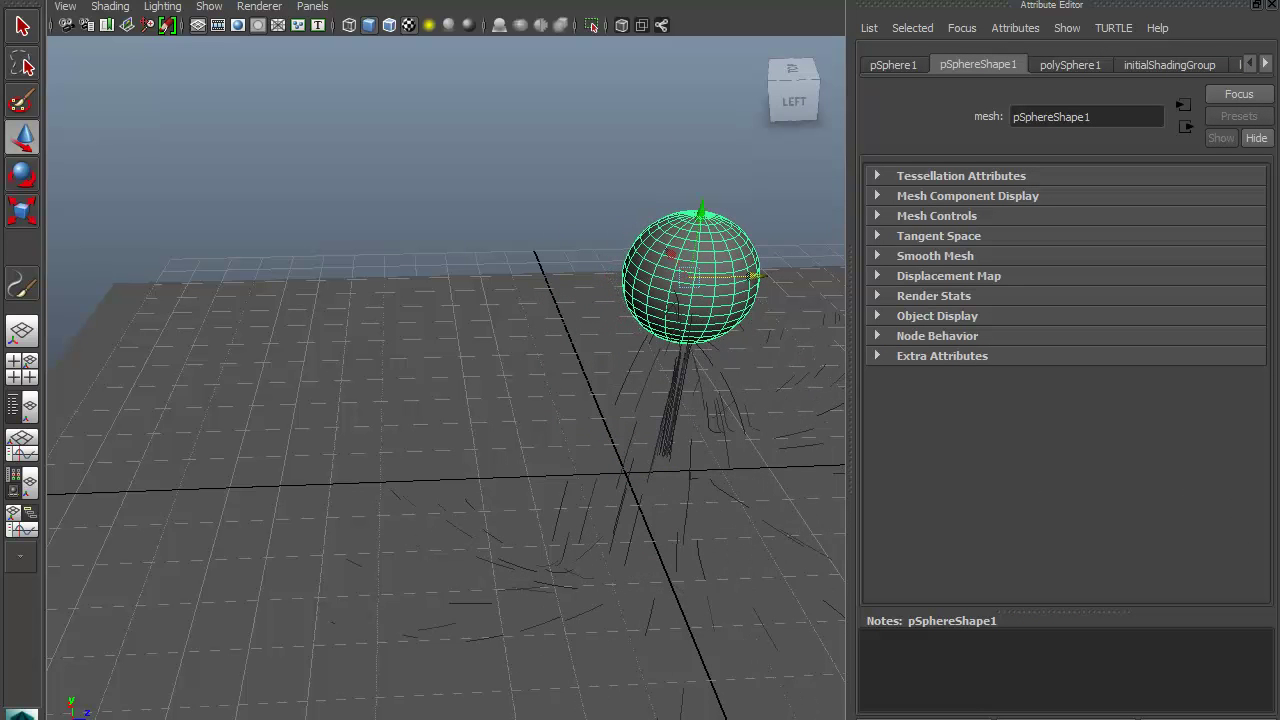
Shrink the sphere to a smaller size
{"action": "key", "text": "r"}
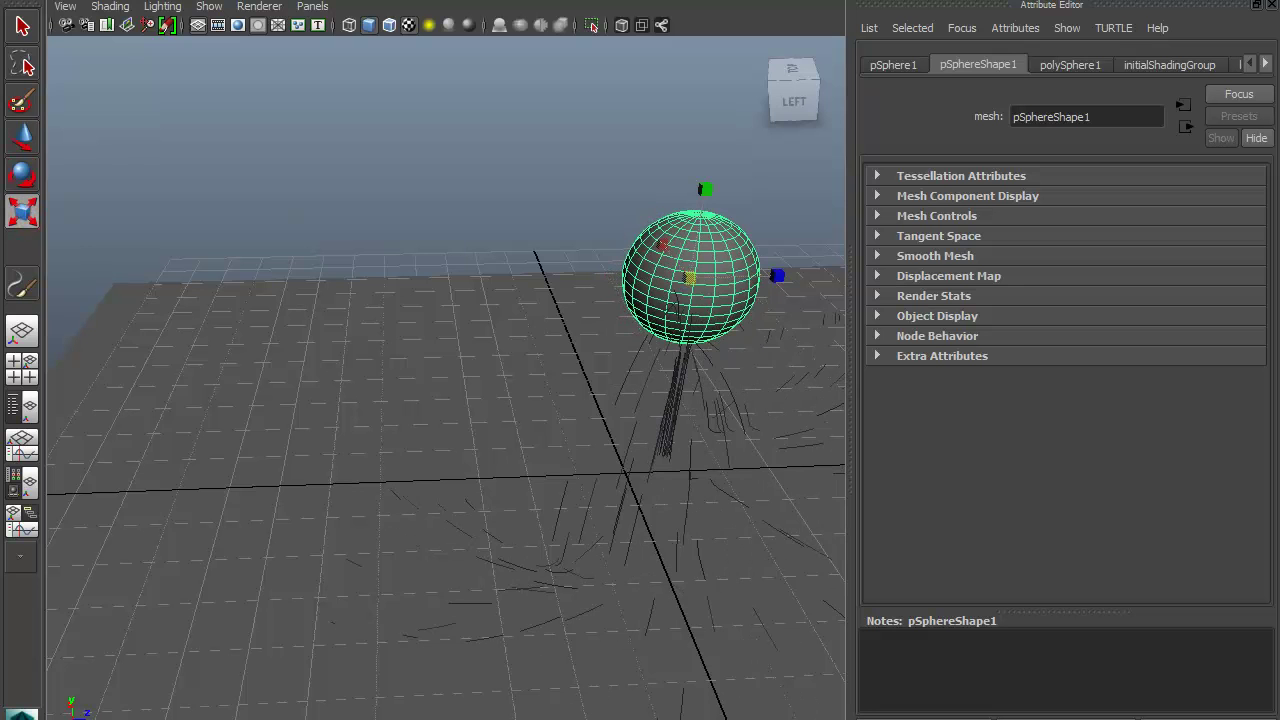
{"action": "mouse_move", "coordinate": [690, 278]}
{"action": "left_mouse_down"}
{"action": "mouse_move", "coordinate": [660, 278]}
{"action": "mouse_move", "coordinate": [718, 278]}
{"action": "left_mouse_up"}
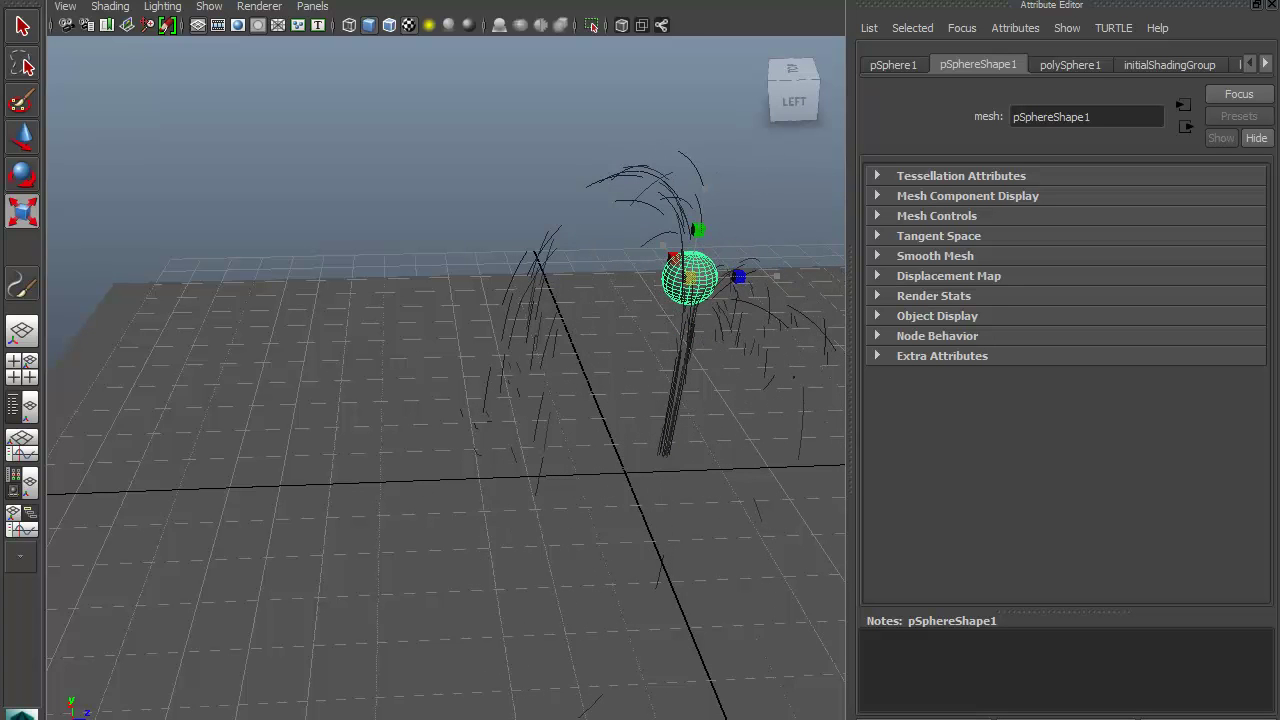
{"action": "mouse_move", "coordinate": [600, 320]}
{"action": "left_mouse_down", "text": "alt"}
{"action": "mouse_move", "coordinate": [683, 325]}
{"action": "mouse_move", "coordinate": [703, 291]}
{"action": "mouse_move", "coordinate": [640, 300]}
{"action": "left_mouse_up", "text": "alt"}
{"action": "key", "text": "w"}
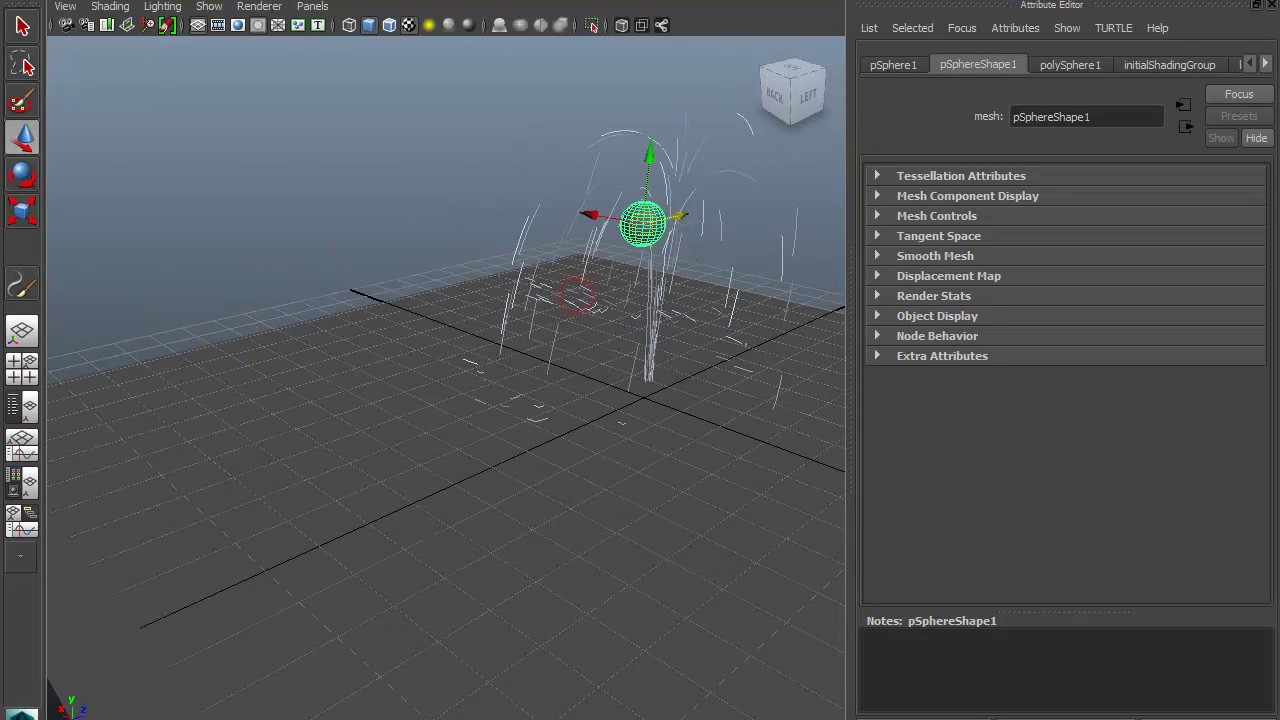
{"action": "scroll", "coordinate": [447, 378], "scroll_direction": "up", "scroll_amount": 2}
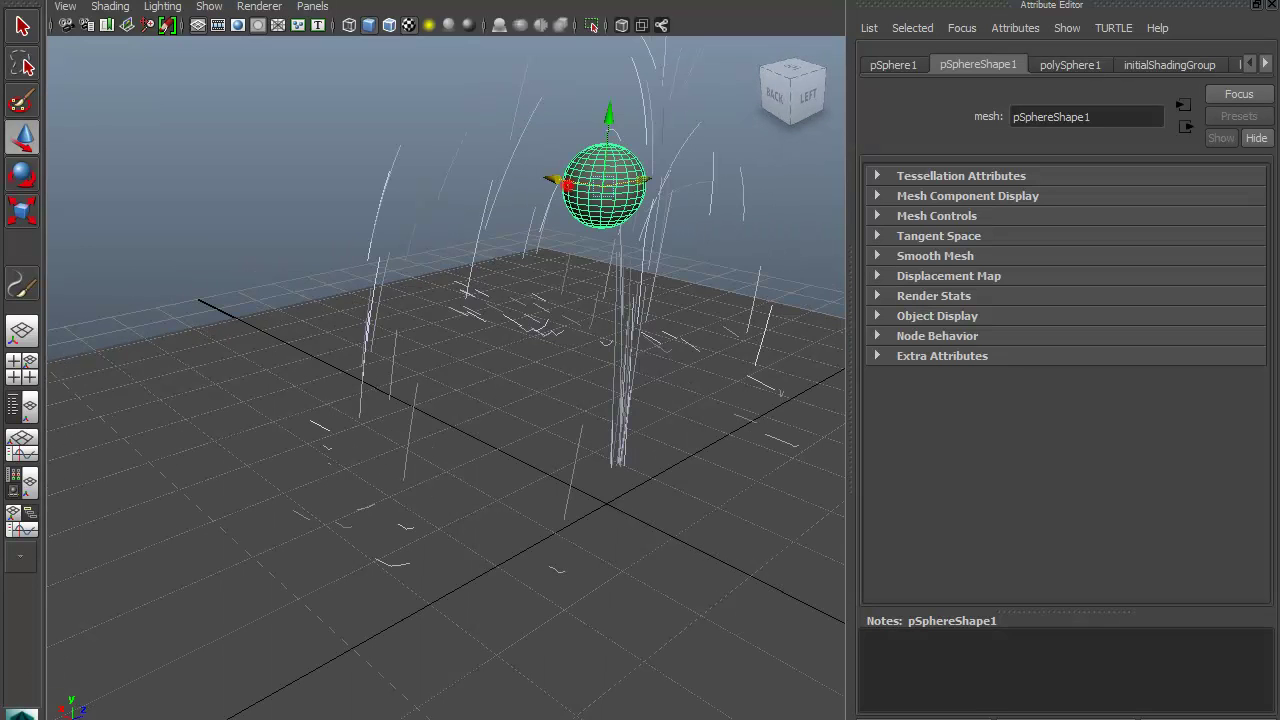
Nudge the sphere right through the strands and reselect the hair stroke
{"action": "left_click", "coordinate": [568, 196]}
{"action": "left_click", "coordinate": [578, 184]}
{"action": "left_click_drag", "start_coordinate": [570, 190], "coordinate": [470, 200], "text": "alt"}
{"action": "left_click", "coordinate": [640, 215]}
{"action": "left_click", "coordinate": [646, 209]}
{"action": "left_click_drag", "start_coordinate": [658, 208], "coordinate": [621, 216]}
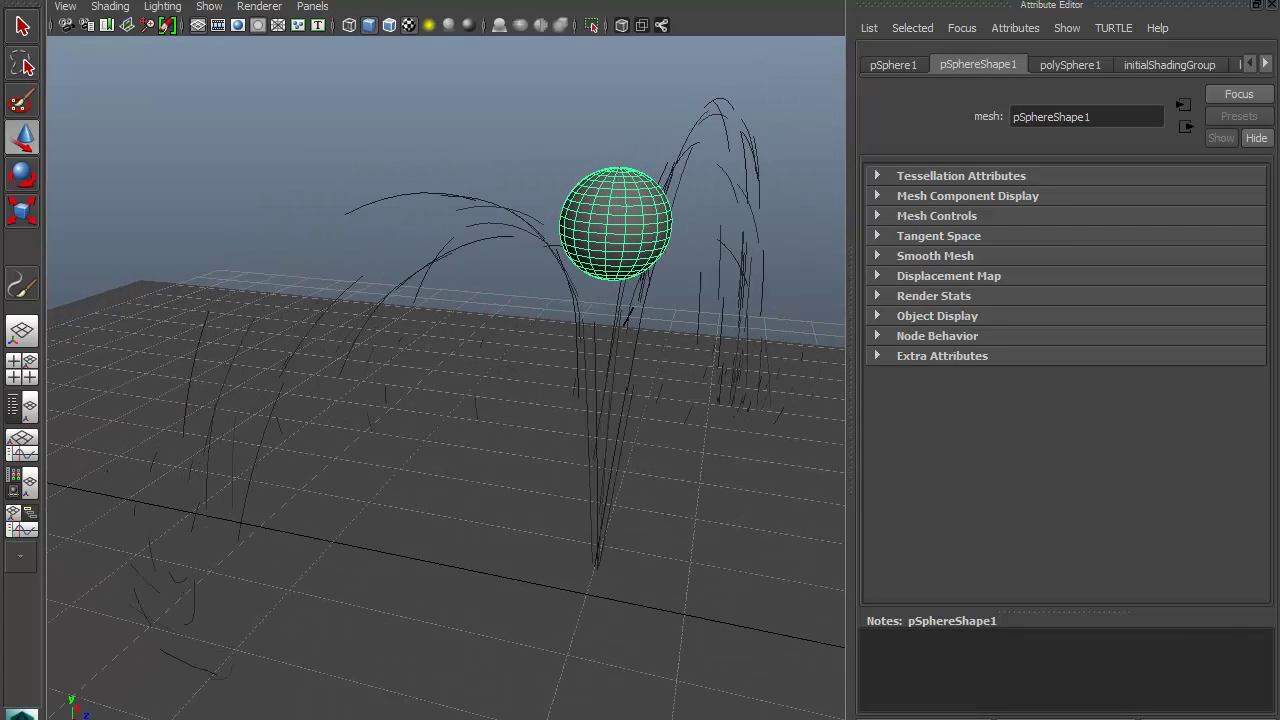
{"action": "left_click", "coordinate": [598, 480]}
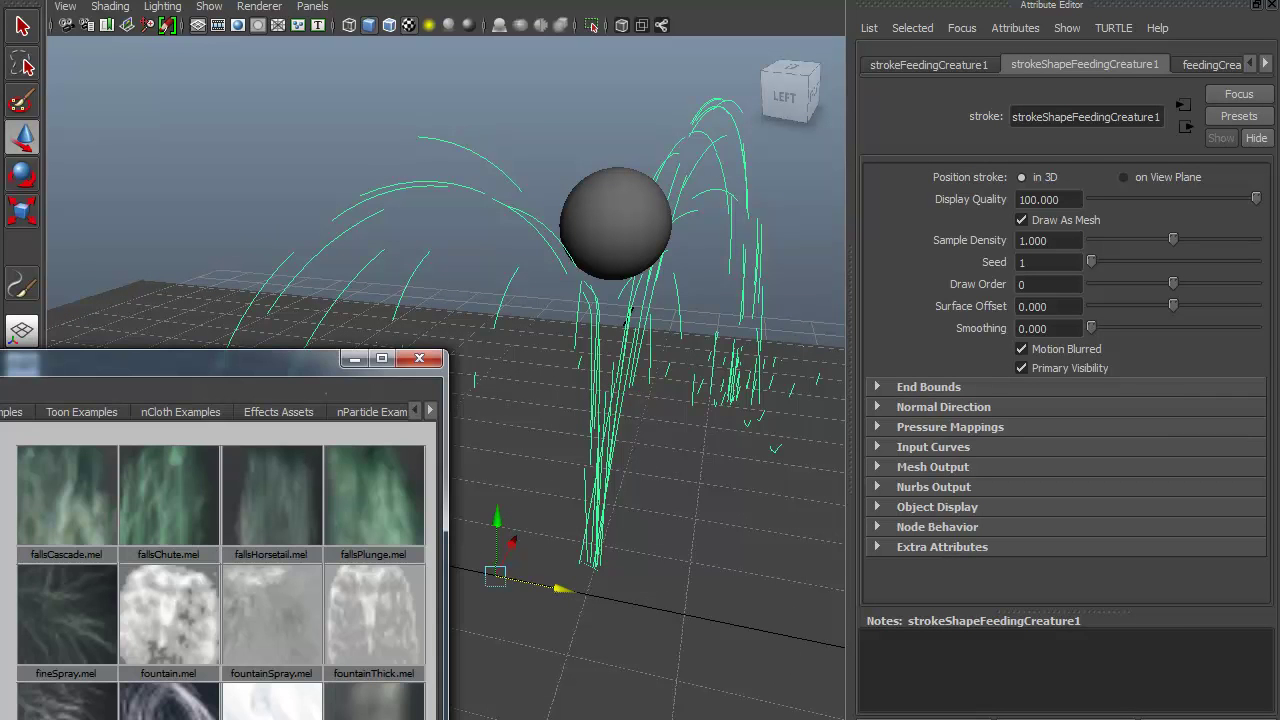
Apply the fountainThick brush to the hair stroke and close the brush library
{"action": "left_click_drag", "start_coordinate": [150, 359], "coordinate": [400, 86]}
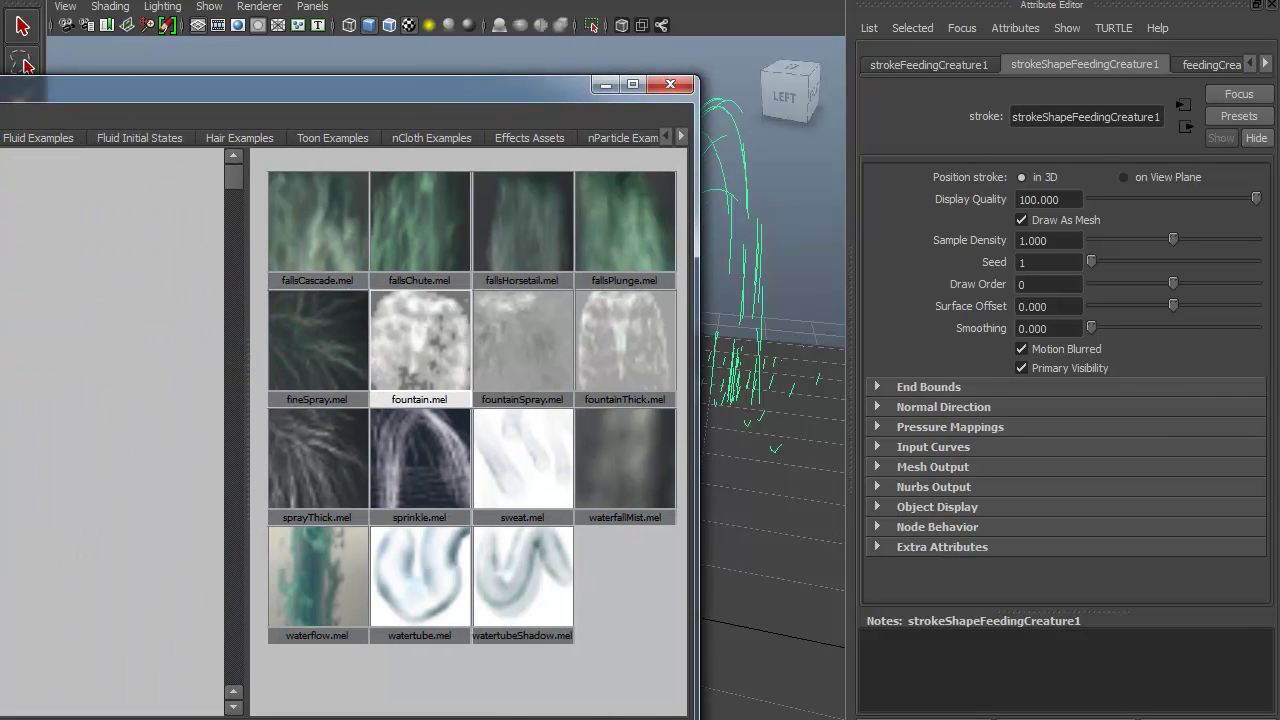
{"action": "right_click", "coordinate": [424, 327]}
{"action": "right_click", "coordinate": [601, 289]}
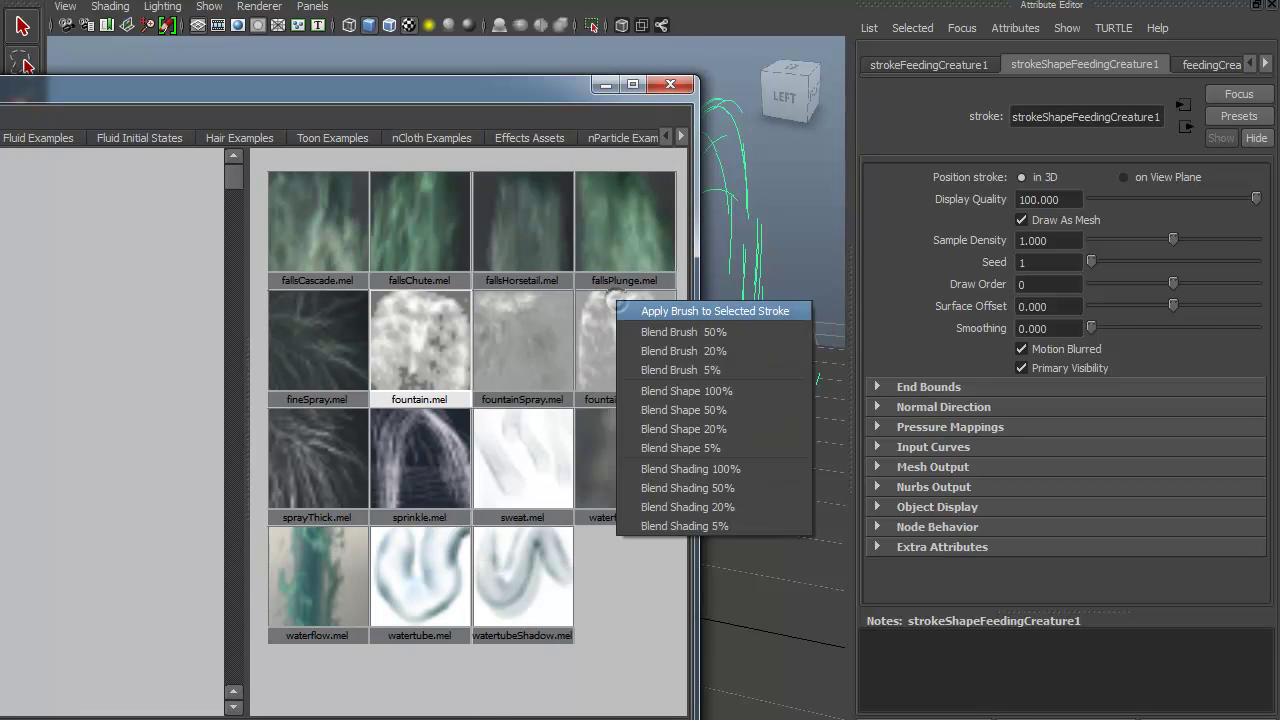
{"action": "left_click", "coordinate": [641, 309]}
{"action": "left_click", "coordinate": [604, 84]}
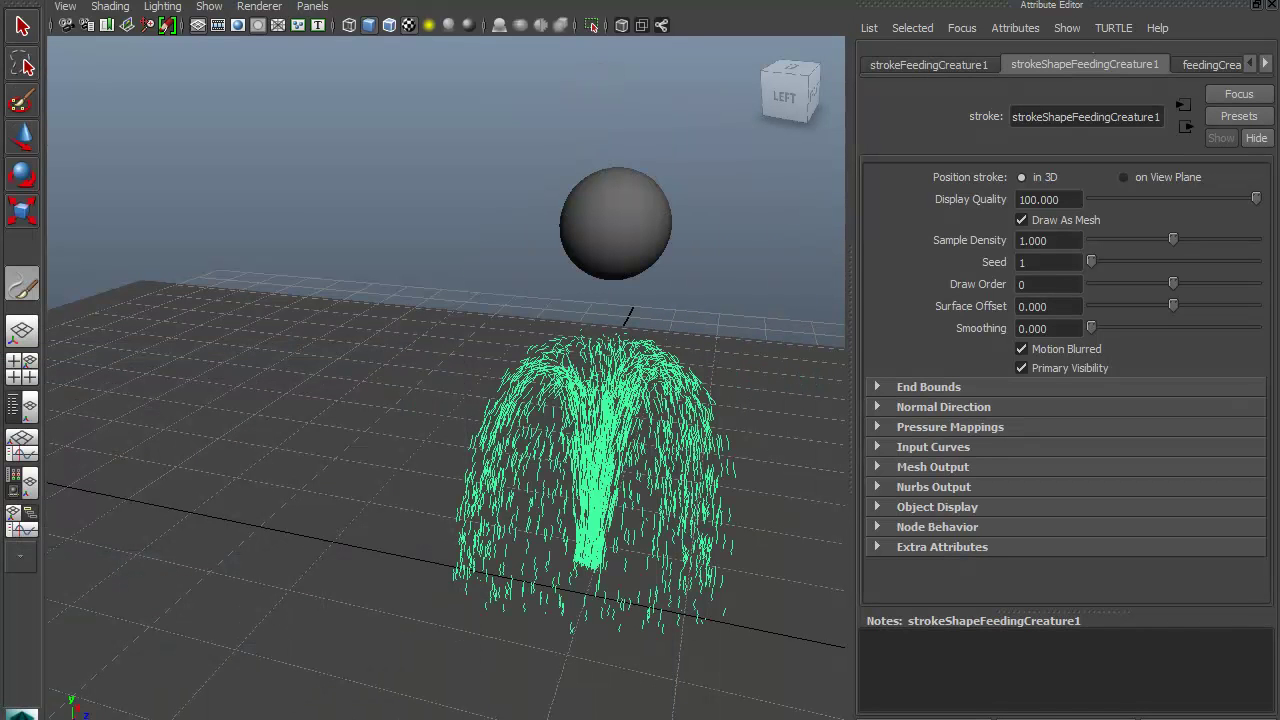
Set the fountainThick Global Scale to 10 and add the sphere to the selection
{"action": "left_click", "coordinate": [1196, 65]}
{"action": "left_click_drag", "start_coordinate": [1166, 198], "coordinate": [1242, 198]}
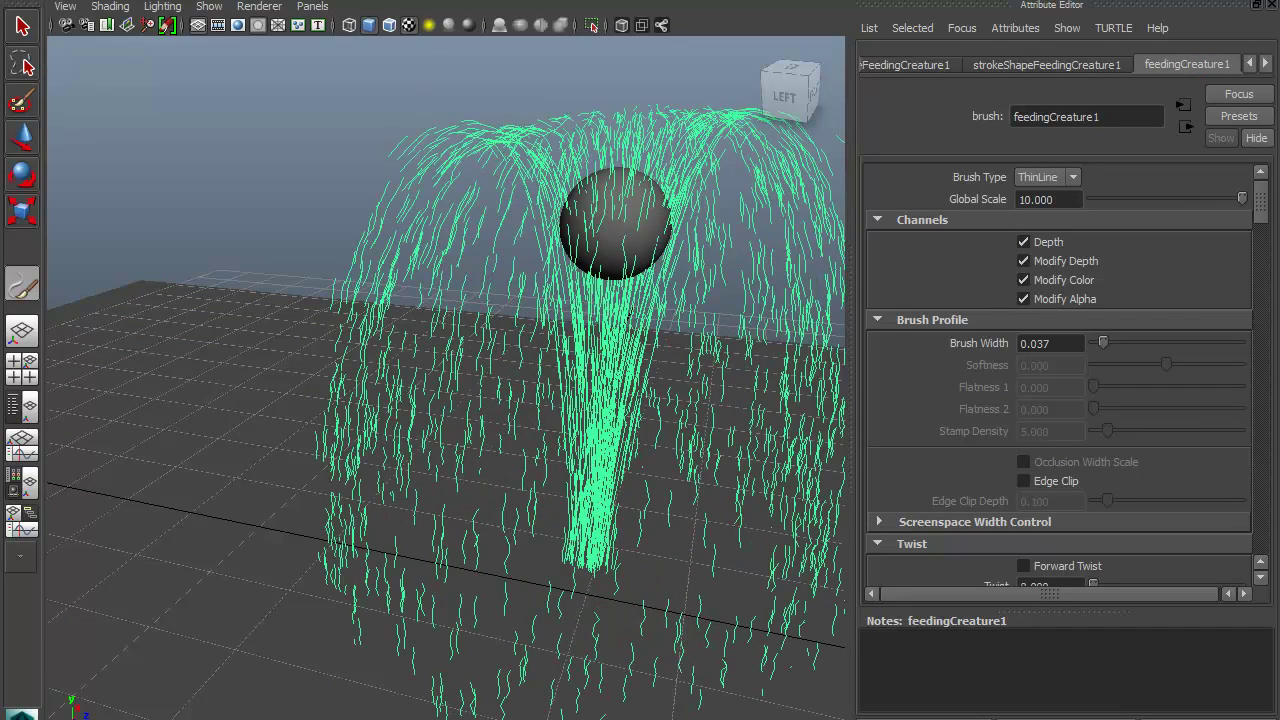
{"action": "key", "text": "q"}
{"action": "left_click", "coordinate": [329, 114]}
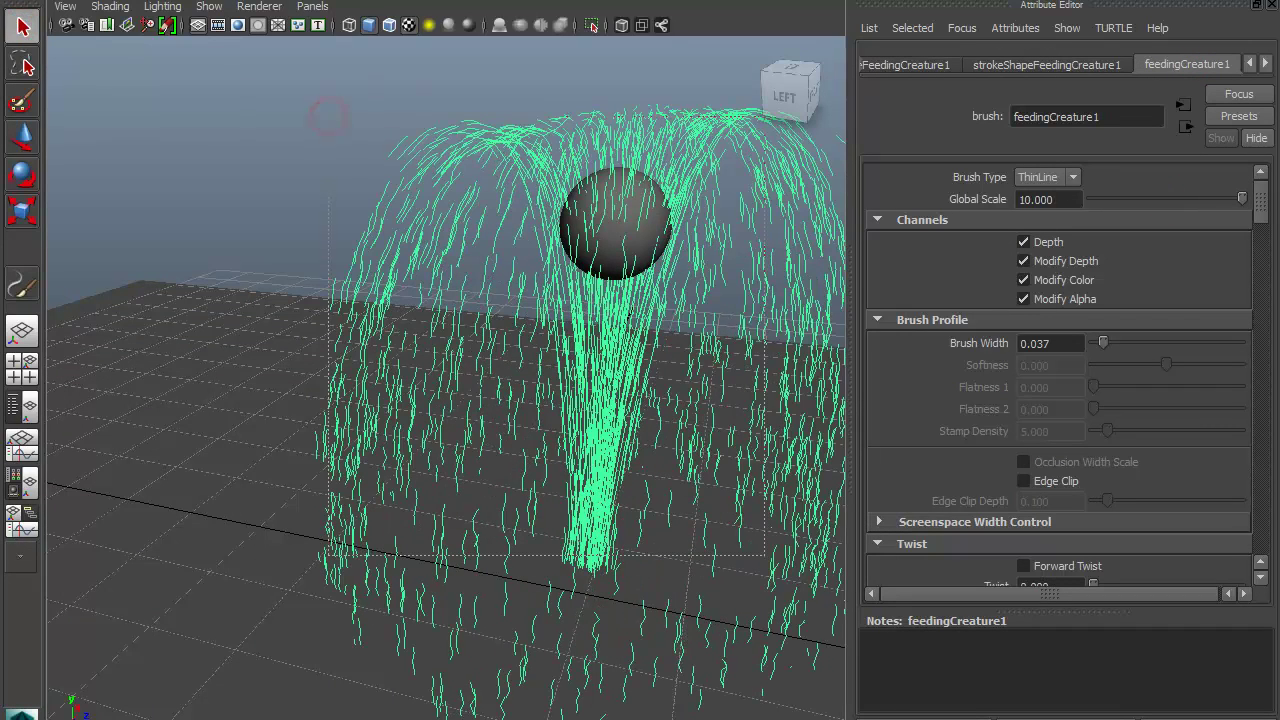
{"action": "key", "text": "space"}
Make the fountain stroke collide with the sphere, then slide the sphere left
{"action": "left_click", "coordinate": [690, 604]}
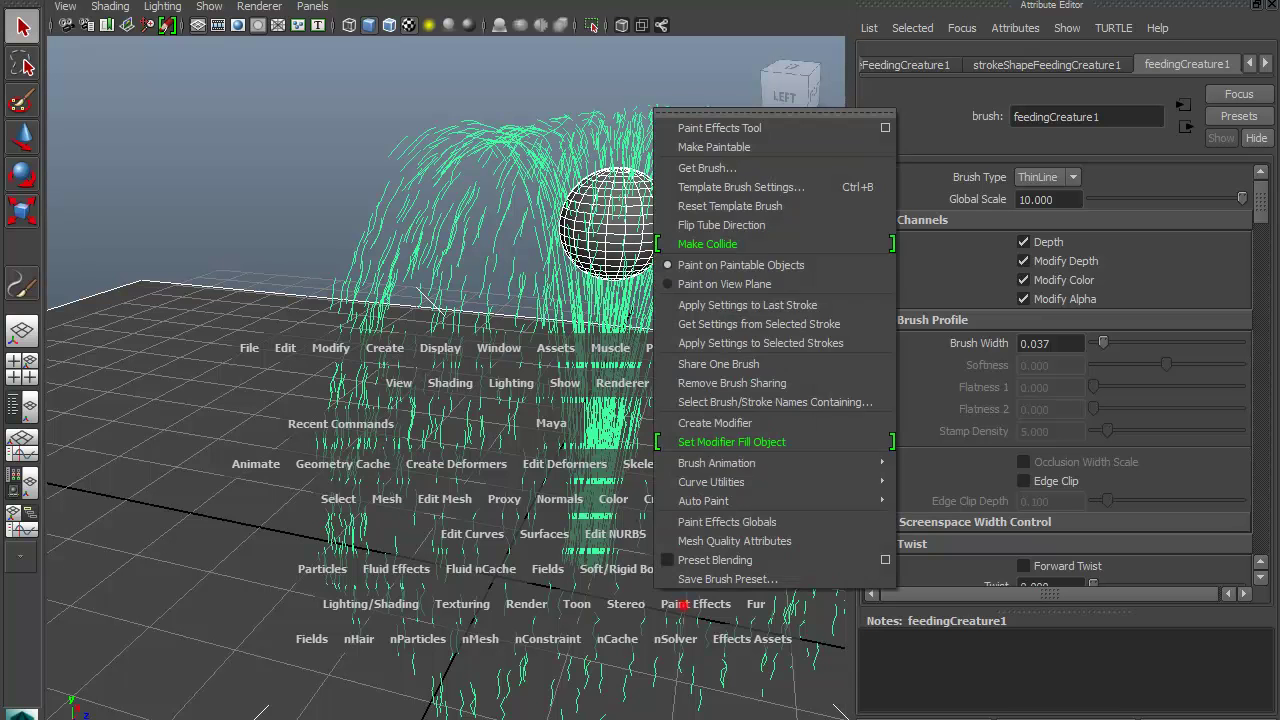
{"action": "left_click", "coordinate": [707, 244]}
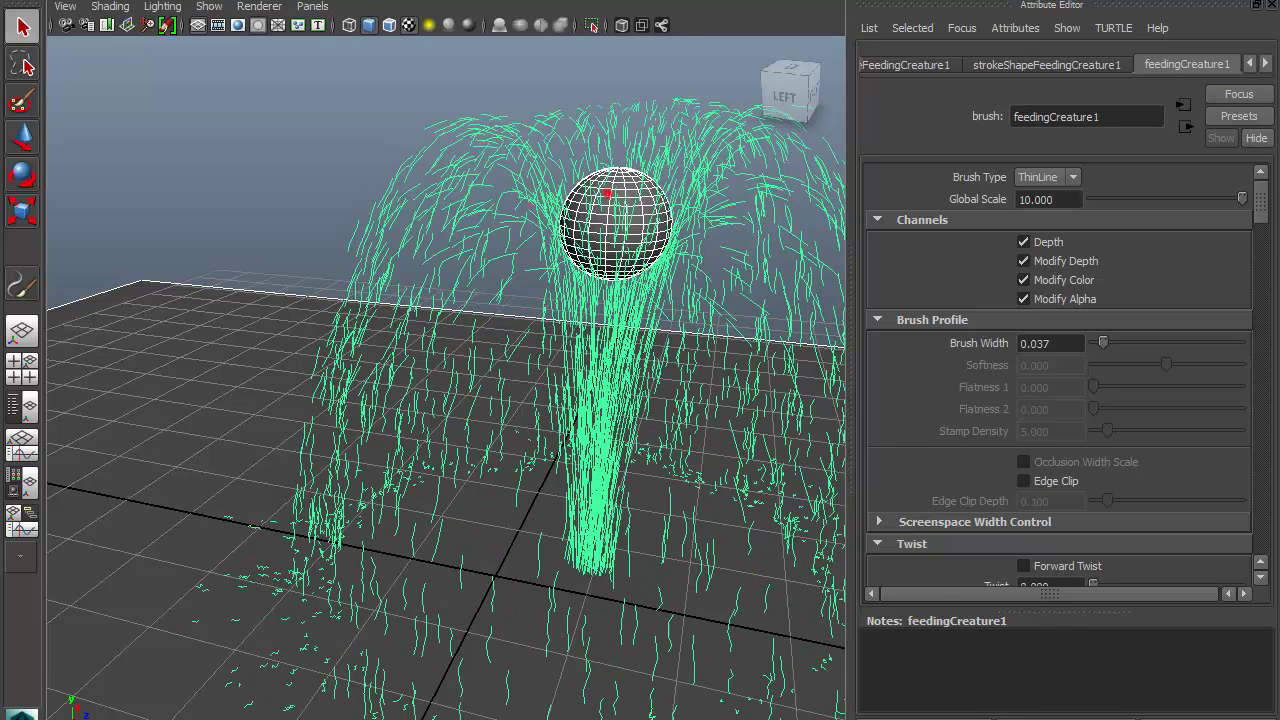
{"action": "left_click", "coordinate": [606, 193]}
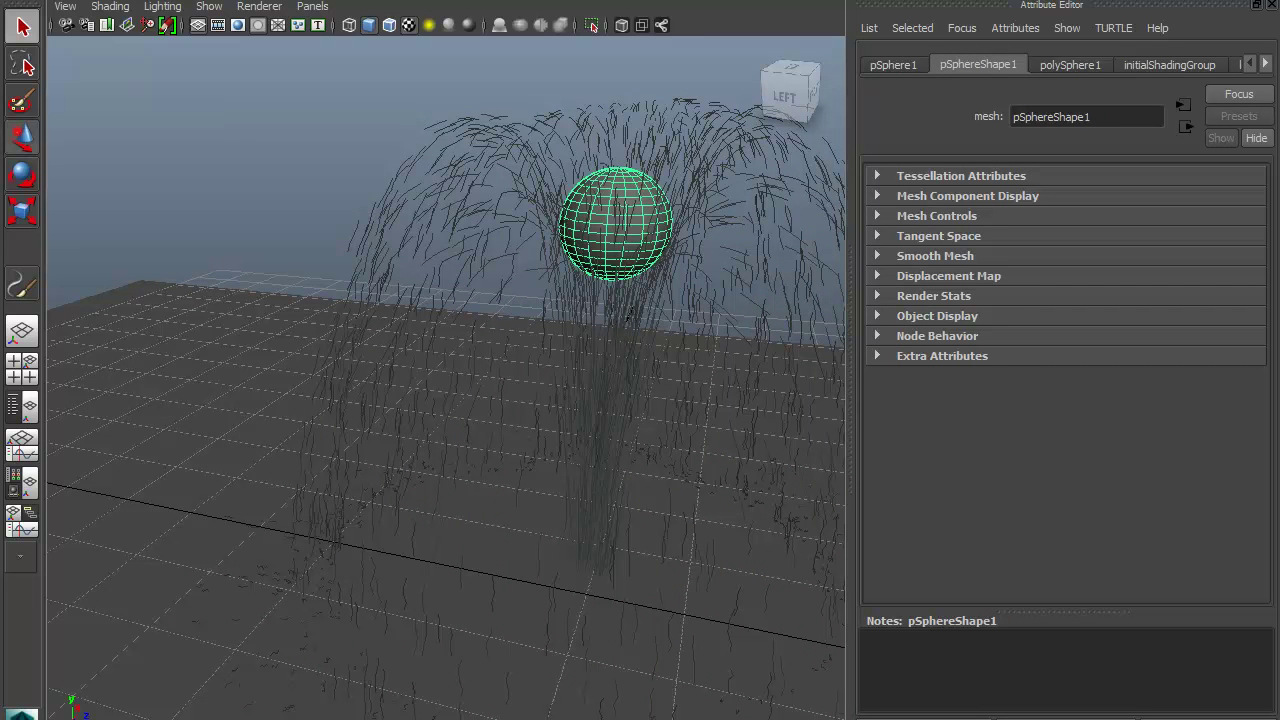
{"action": "left_click", "coordinate": [22, 136]}
{"action": "mouse_move", "coordinate": [683, 228]}
{"action": "left_mouse_down"}
{"action": "mouse_move", "coordinate": [350, 209]}
{"action": "mouse_move", "coordinate": [444, 214]}
{"action": "left_mouse_up"}
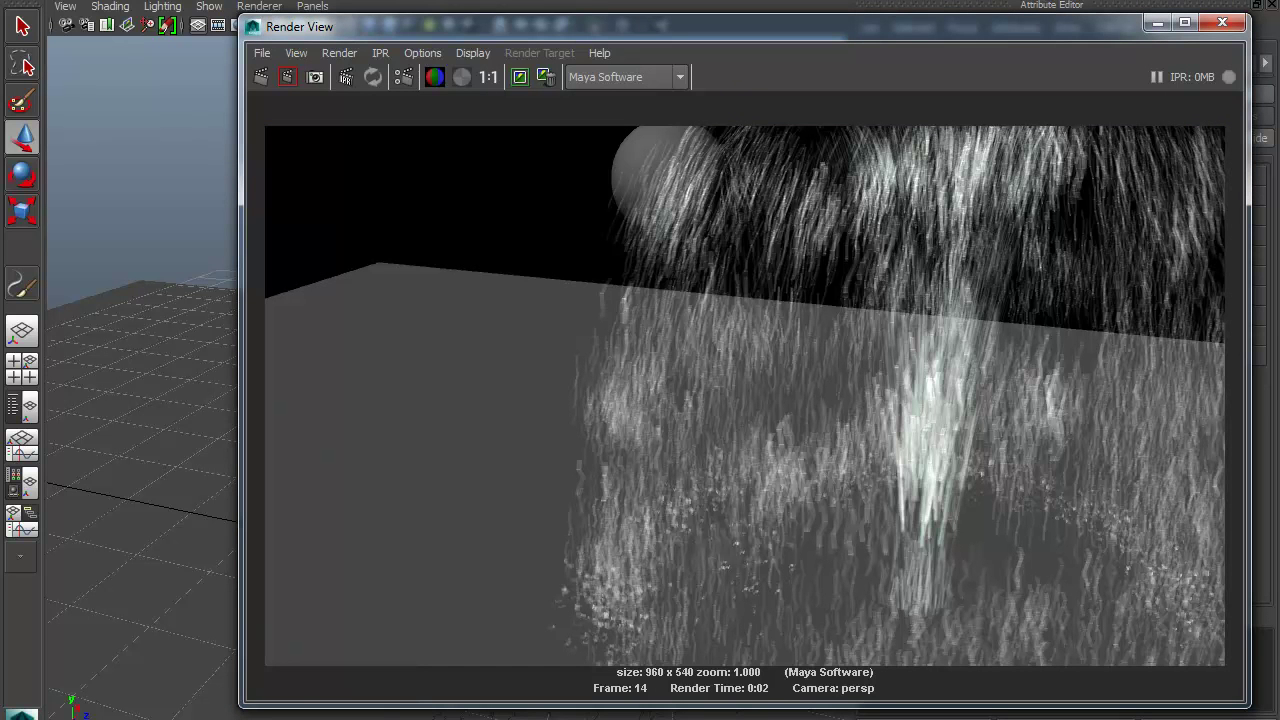
Slide the sphere right, back into the fountain
{"action": "left_click", "coordinate": [1223, 23]}
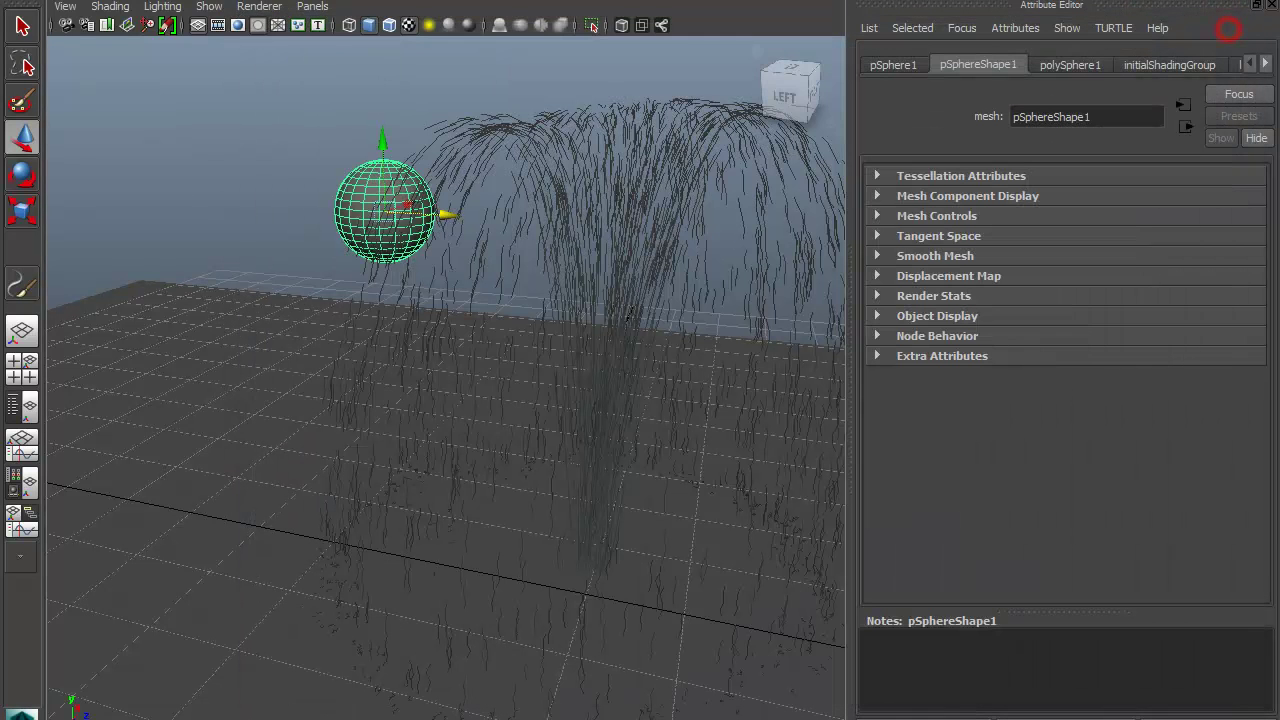
{"action": "mouse_move", "coordinate": [447, 214]}
{"action": "left_mouse_down"}
{"action": "mouse_move", "coordinate": [676, 227]}
{"action": "mouse_move", "coordinate": [618, 224]}
{"action": "left_mouse_up"}
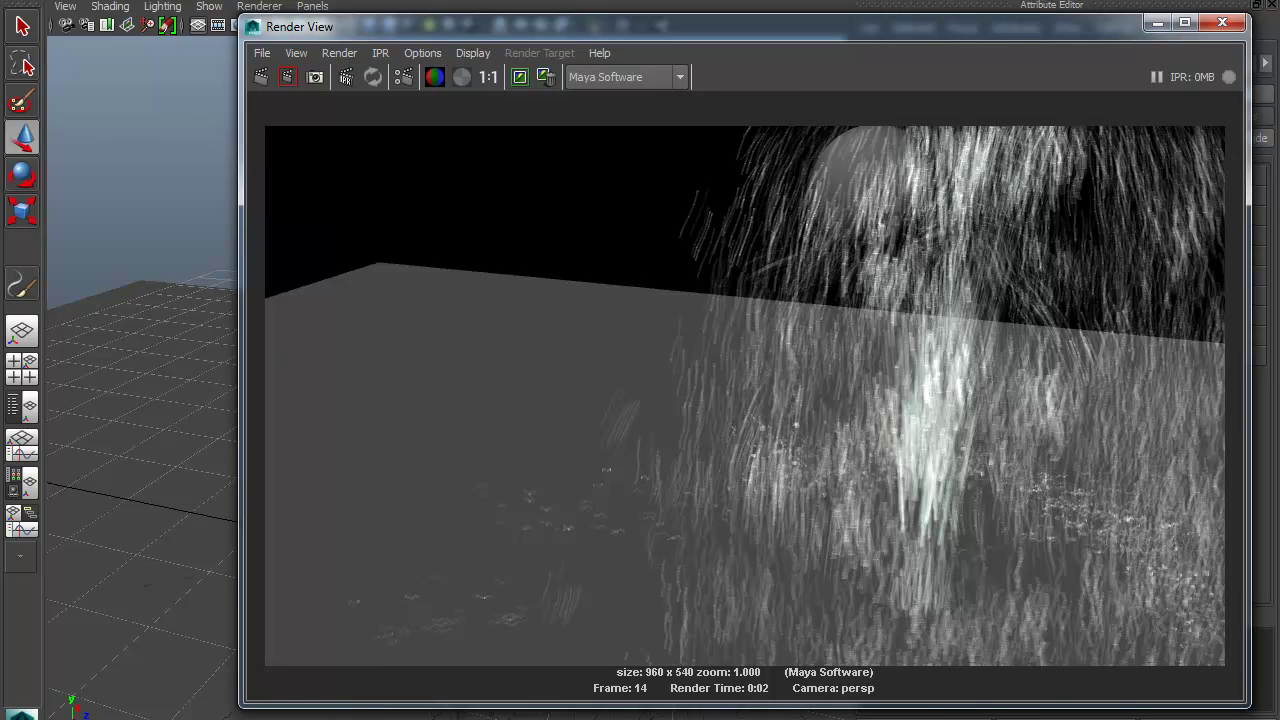
{"action": "left_click", "coordinate": [1222, 22]}
Re-render the frame from a back-left angle to check the strands bend around the sphere
{"action": "left_click_drag", "start_coordinate": [450, 400], "coordinate": [590, 418], "text": "alt"}
{"action": "scroll", "coordinate": [446, 378], "scroll_direction": "up", "scroll_amount": 2}
{"action": "scroll", "coordinate": [446, 378], "scroll_direction": "up", "scroll_amount": 3}
{"action": "scroll", "coordinate": [446, 378], "scroll_direction": "up", "scroll_amount": 3}
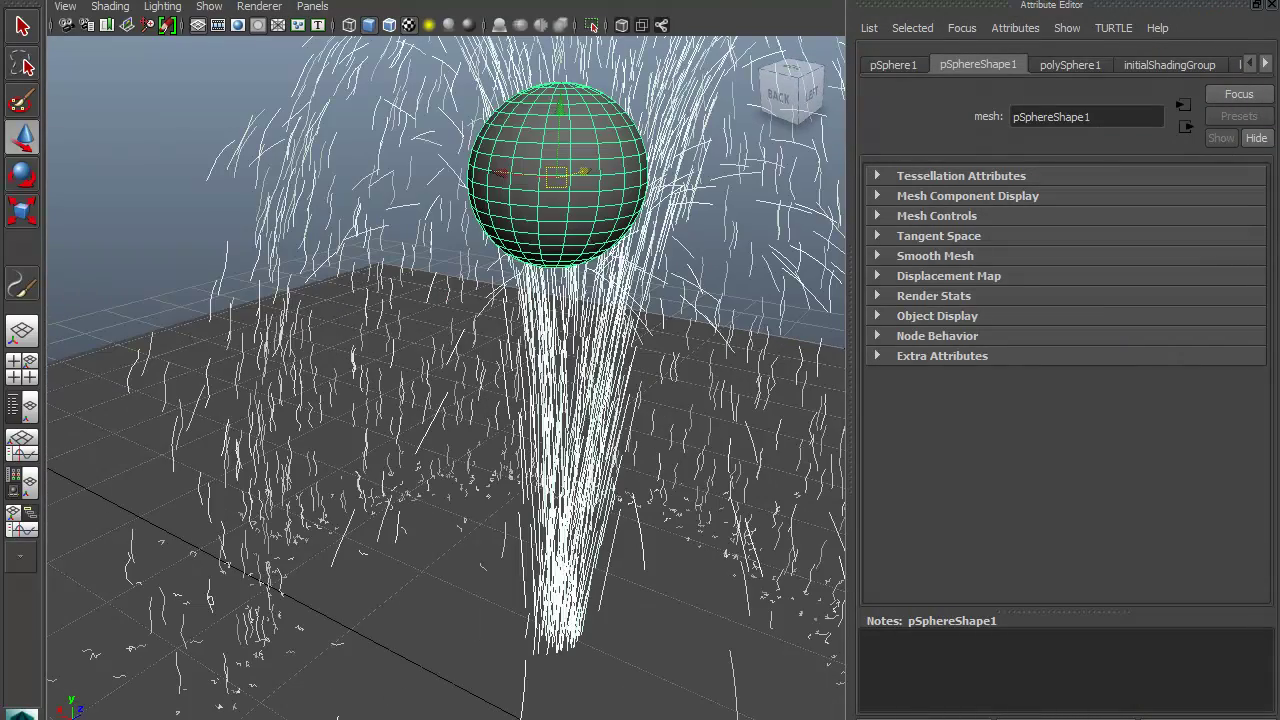
{"action": "scroll", "coordinate": [446, 378], "scroll_direction": "down", "scroll_amount": 3}
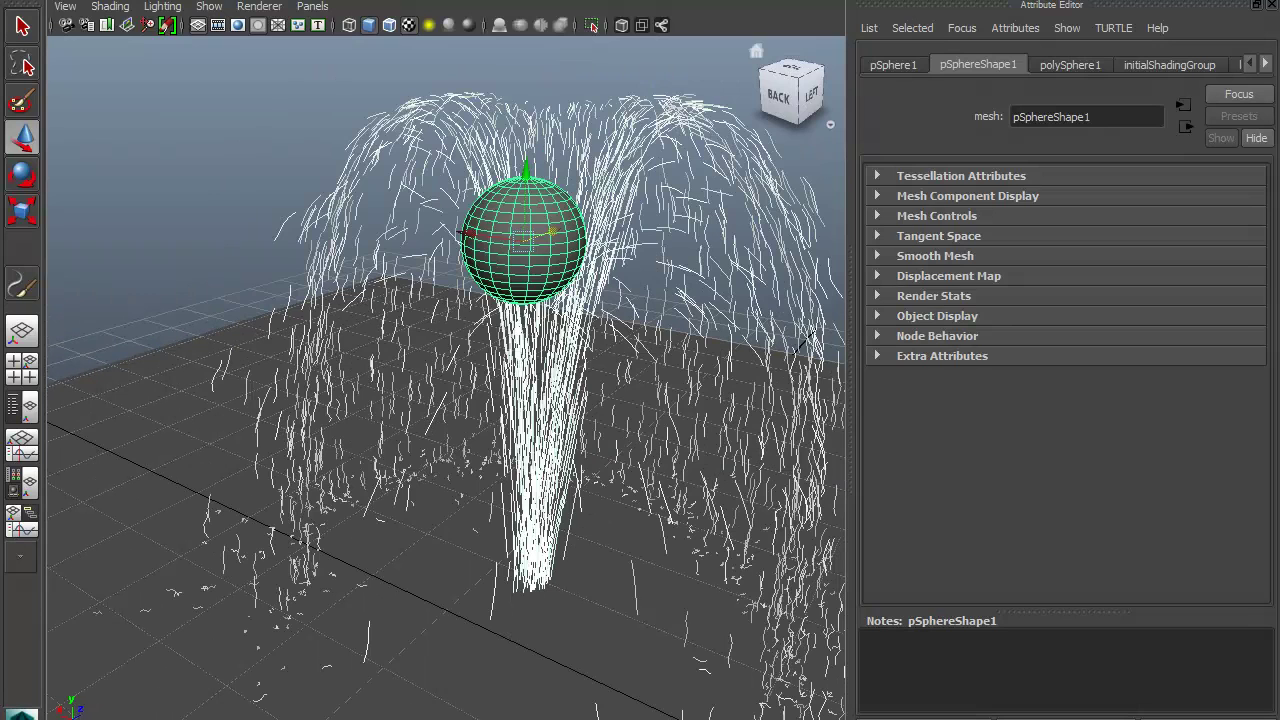
{"action": "key", "text": "ctrl+r"}
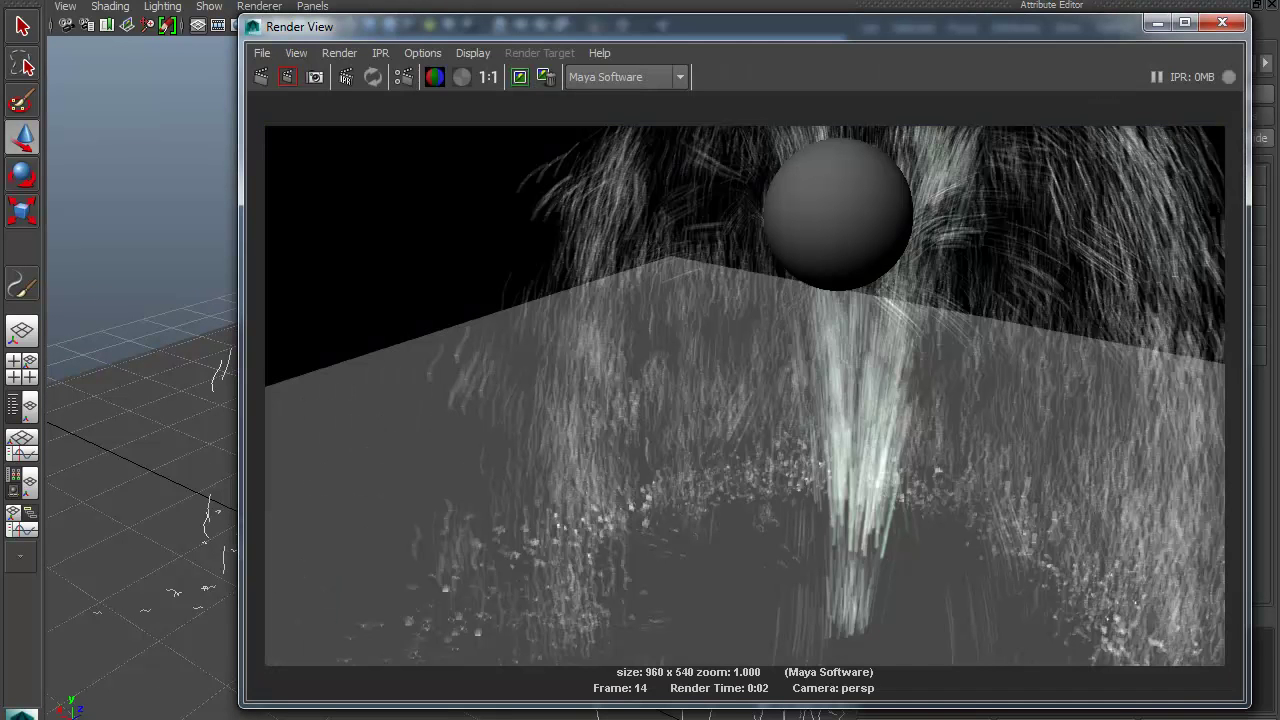
{"action": "left_click", "coordinate": [1222, 22]}
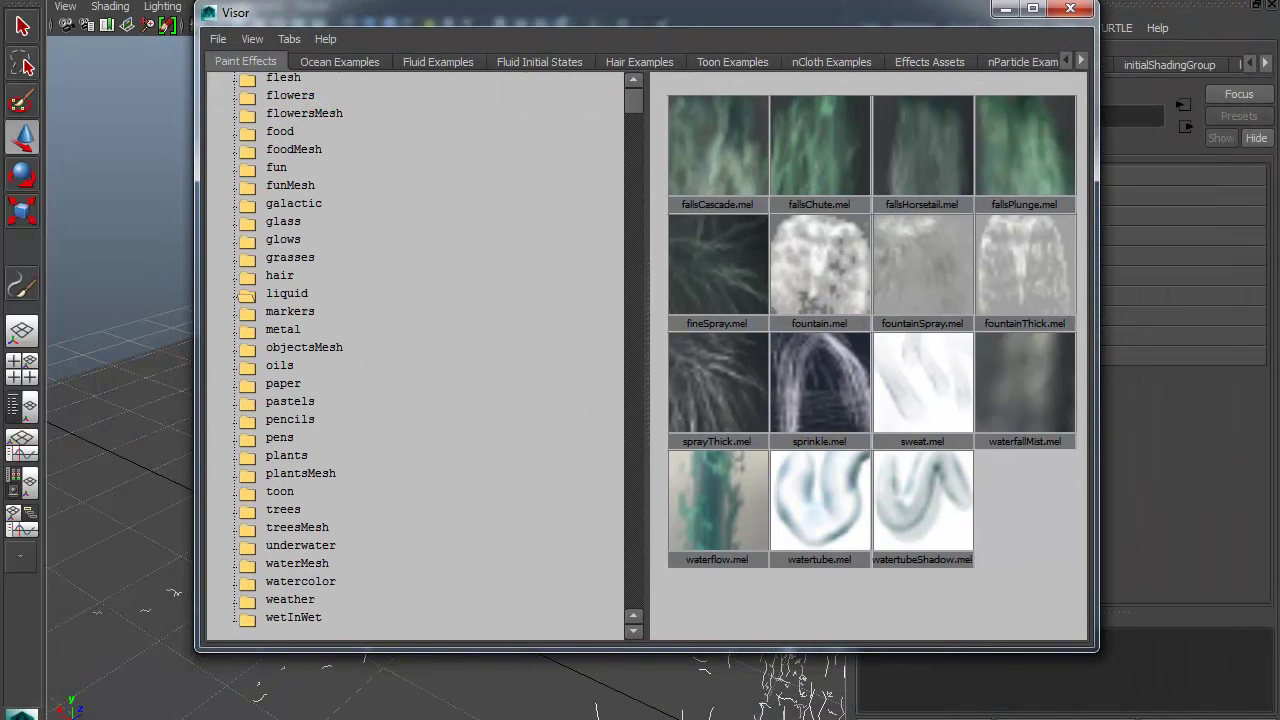
Browse to the fire brush presets and make flameCurly the current brush
{"action": "left_click", "coordinate": [283, 384]}
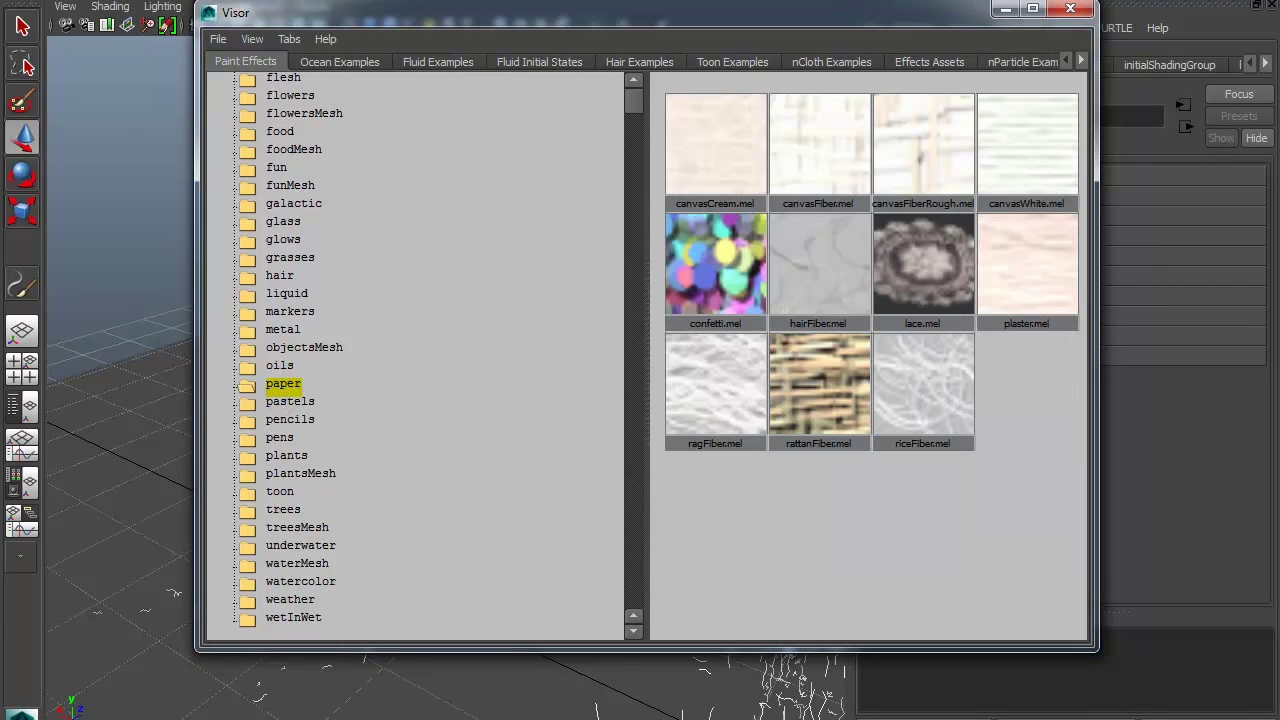
{"action": "scroll", "coordinate": [420, 356], "scroll_direction": "up", "scroll_amount": 1}
{"action": "scroll", "coordinate": [420, 356], "scroll_direction": "up", "scroll_amount": 3}
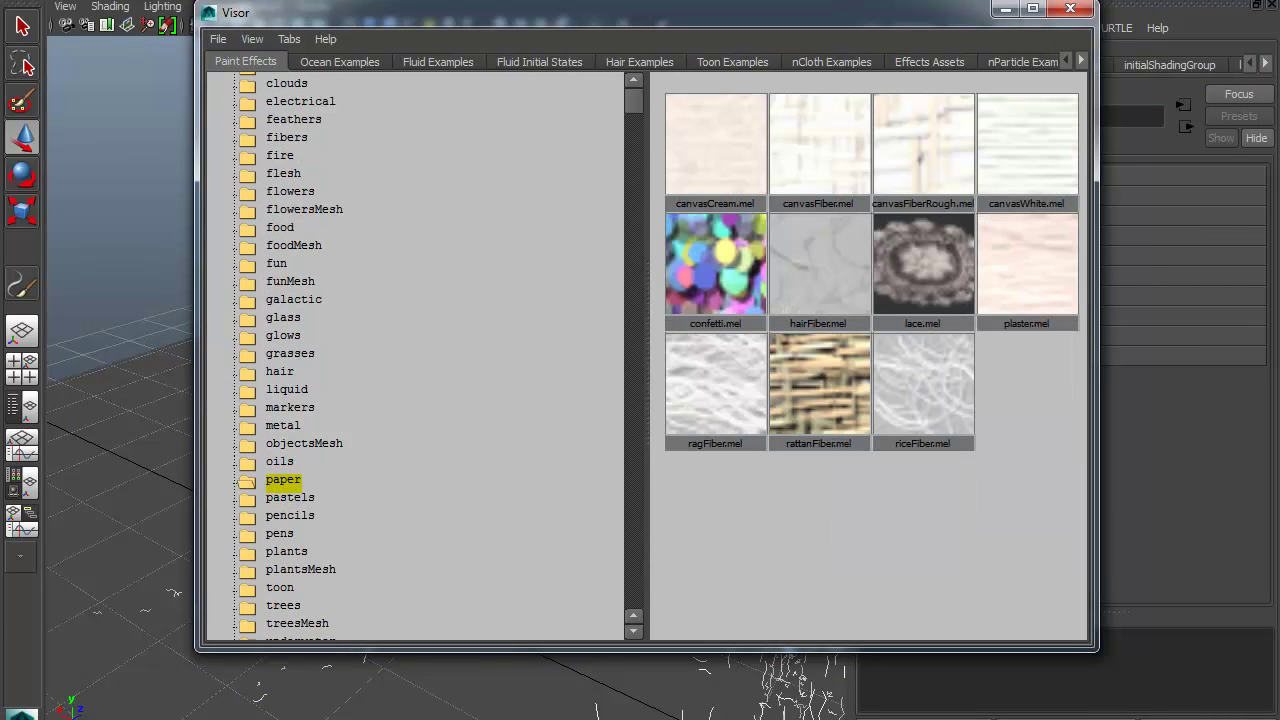
{"action": "left_click", "coordinate": [280, 155]}
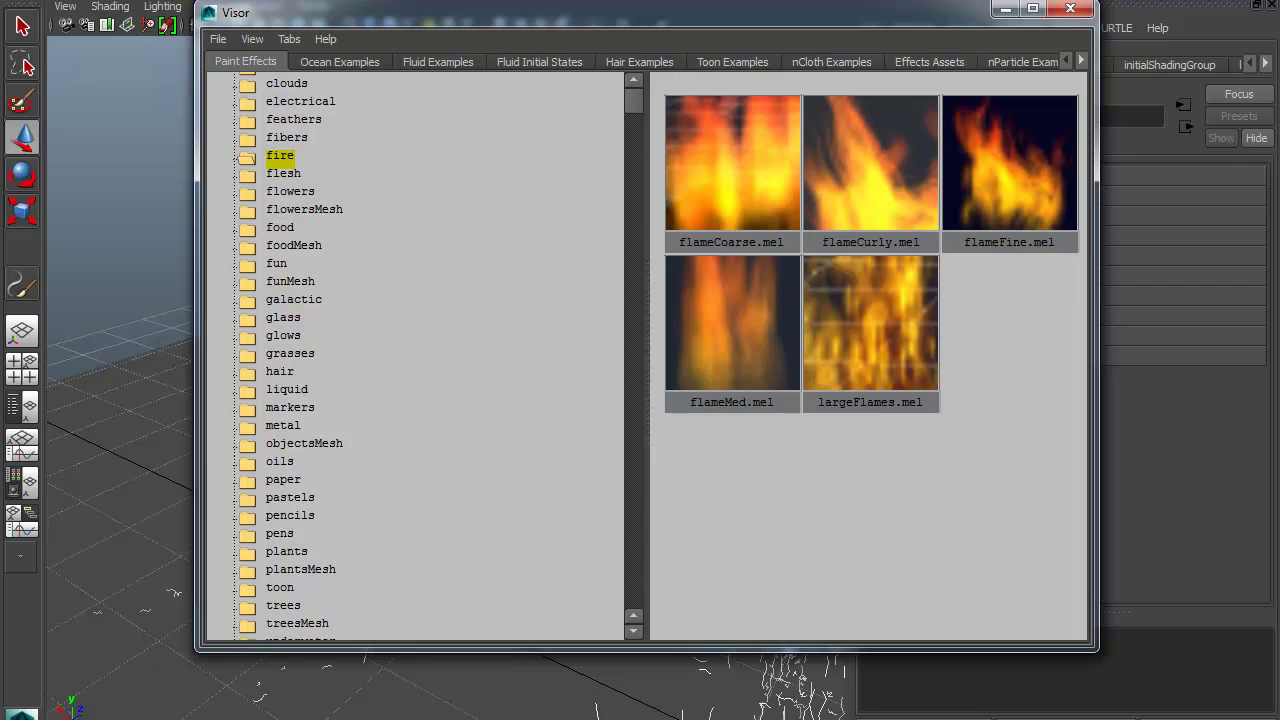
{"action": "left_click_drag", "start_coordinate": [600, 12], "coordinate": [514, 46]}
{"action": "left_click", "coordinate": [199, 172]}
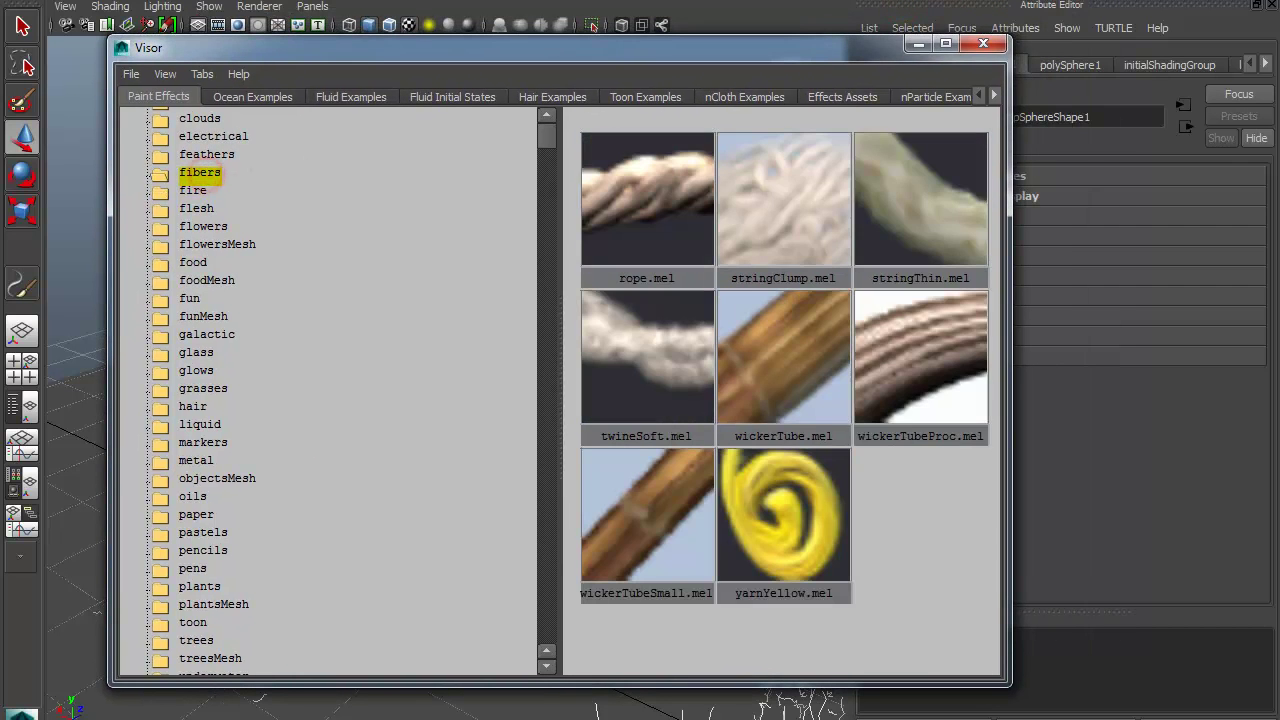
{"action": "left_click", "coordinate": [197, 208]}
{"action": "left_click", "coordinate": [193, 190]}
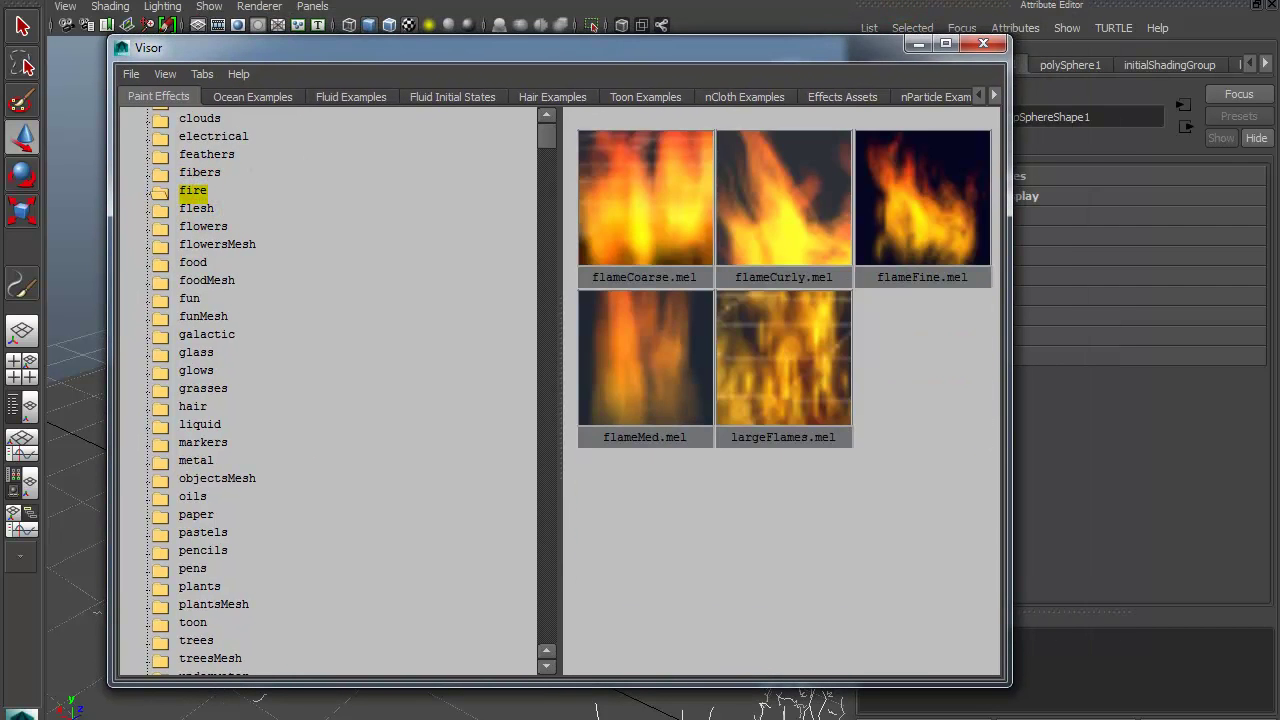
{"action": "right_click", "coordinate": [750, 245]}
{"action": "left_click", "coordinate": [774, 252]}
{"action": "left_click_drag", "start_coordinate": [803, 50], "coordinate": [219, 277]}
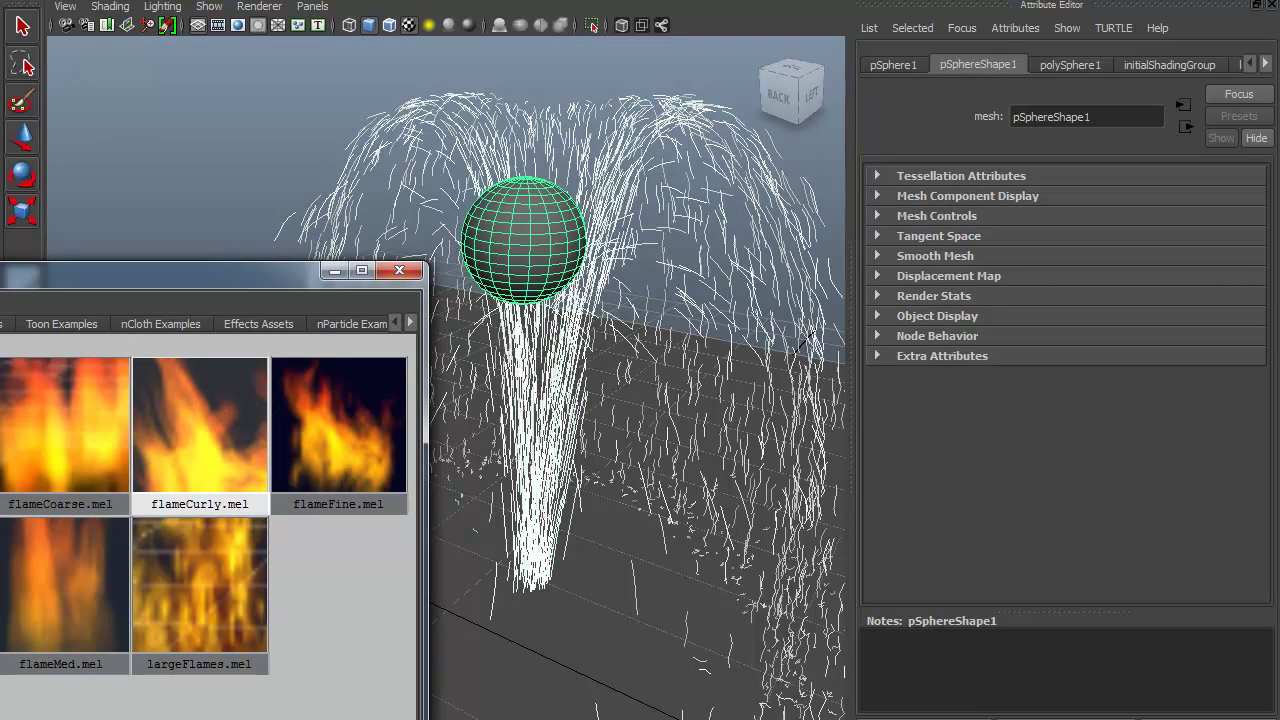
Replace the fountain stroke's brush with flameCurly
{"action": "left_click", "coordinate": [22, 26]}
{"action": "left_click", "coordinate": [520, 340]}
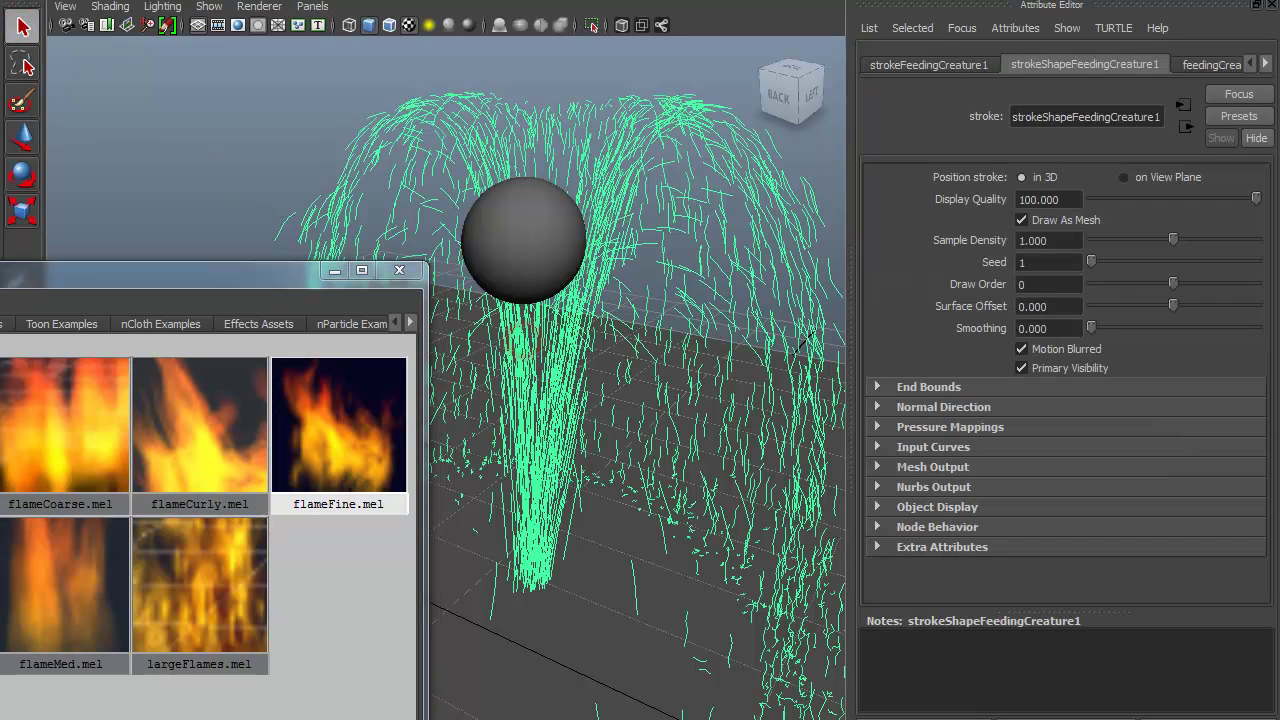
{"action": "right_click", "coordinate": [228, 432]}
{"action": "left_click", "coordinate": [268, 447]}
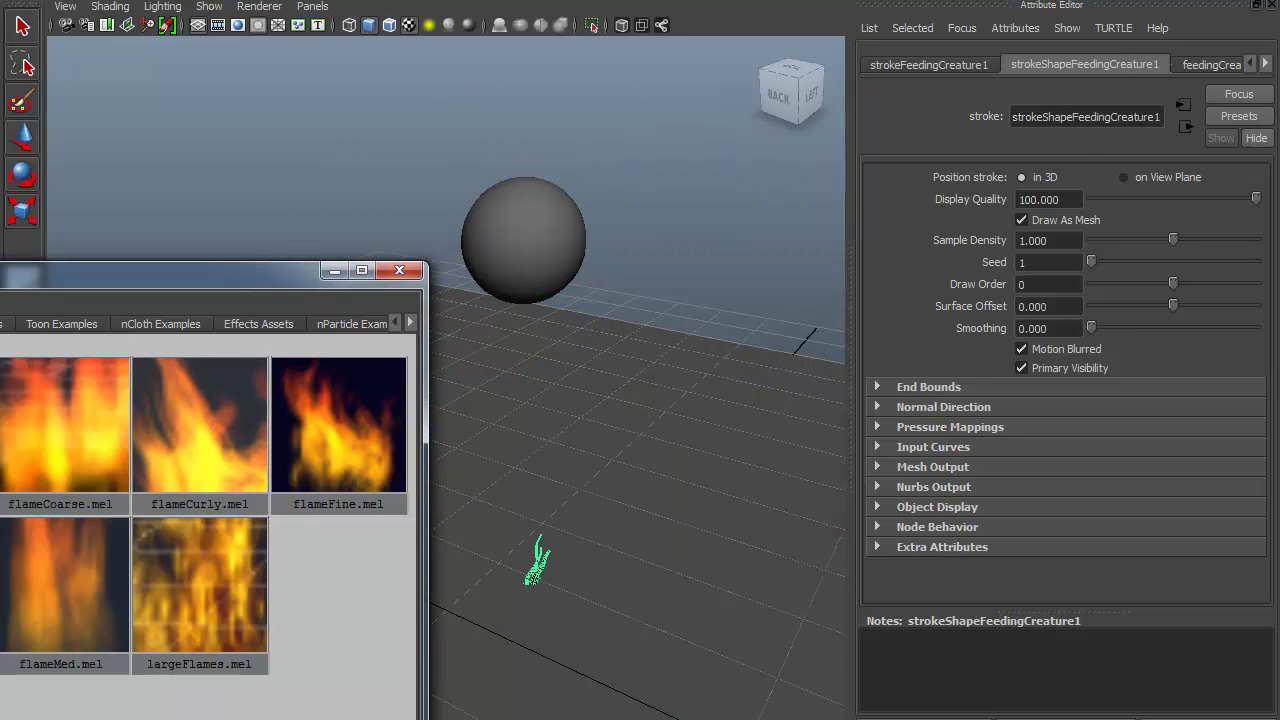
Set the brush Global Scale to 50 and play the animation to check it
{"action": "left_click", "coordinate": [1187, 64]}
{"action": "left_click", "coordinate": [1147, 198]}
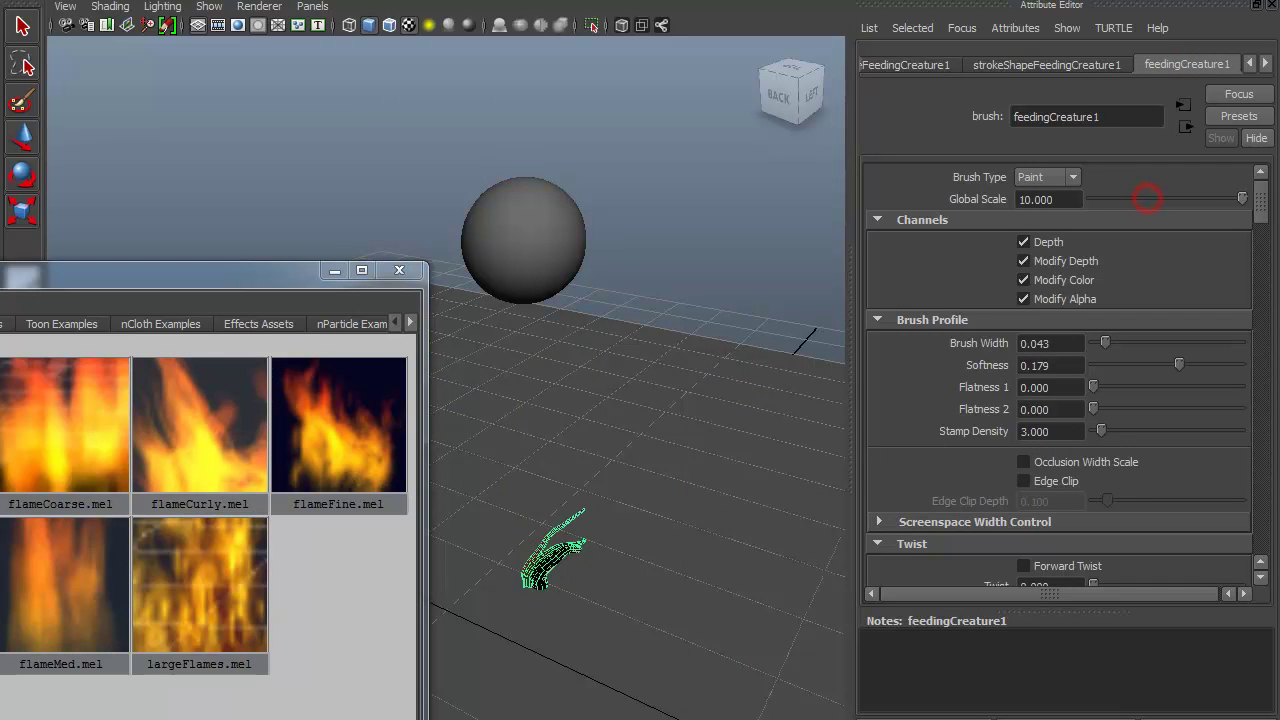
{"action": "left_click", "coordinate": [1048, 199]}
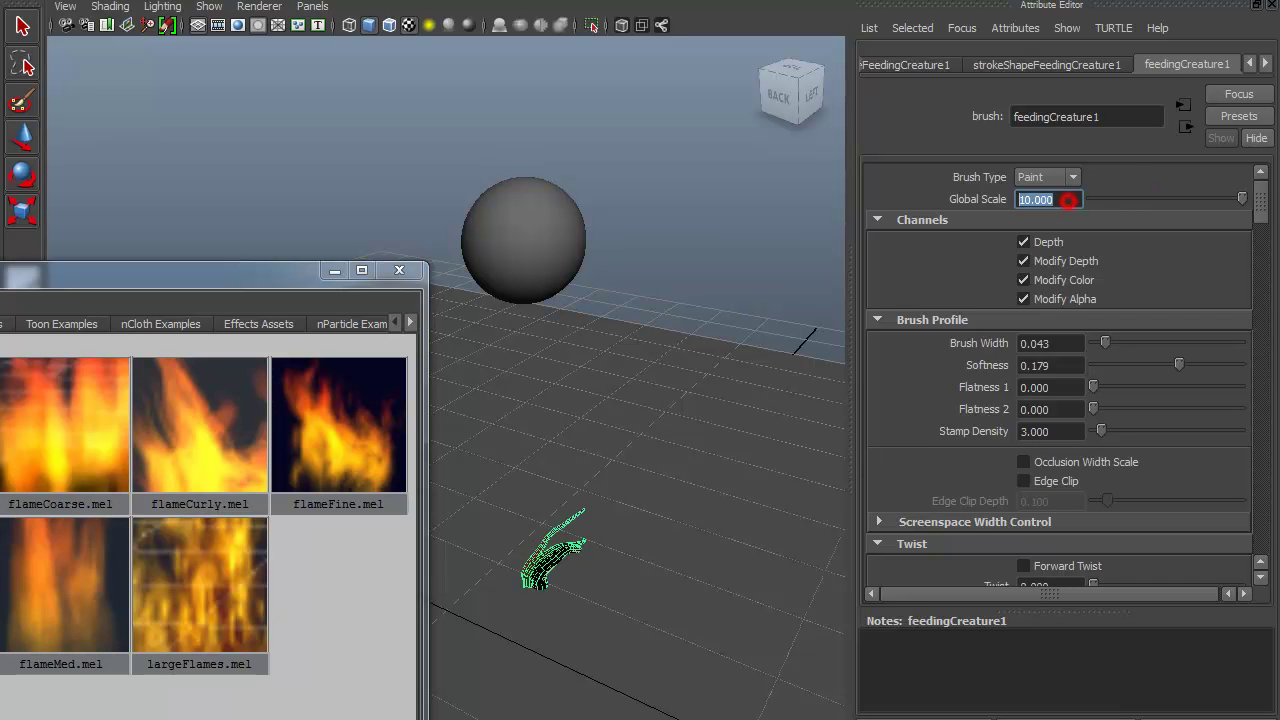
{"action": "type", "text": "50"}
{"action": "key", "text": "Return"}
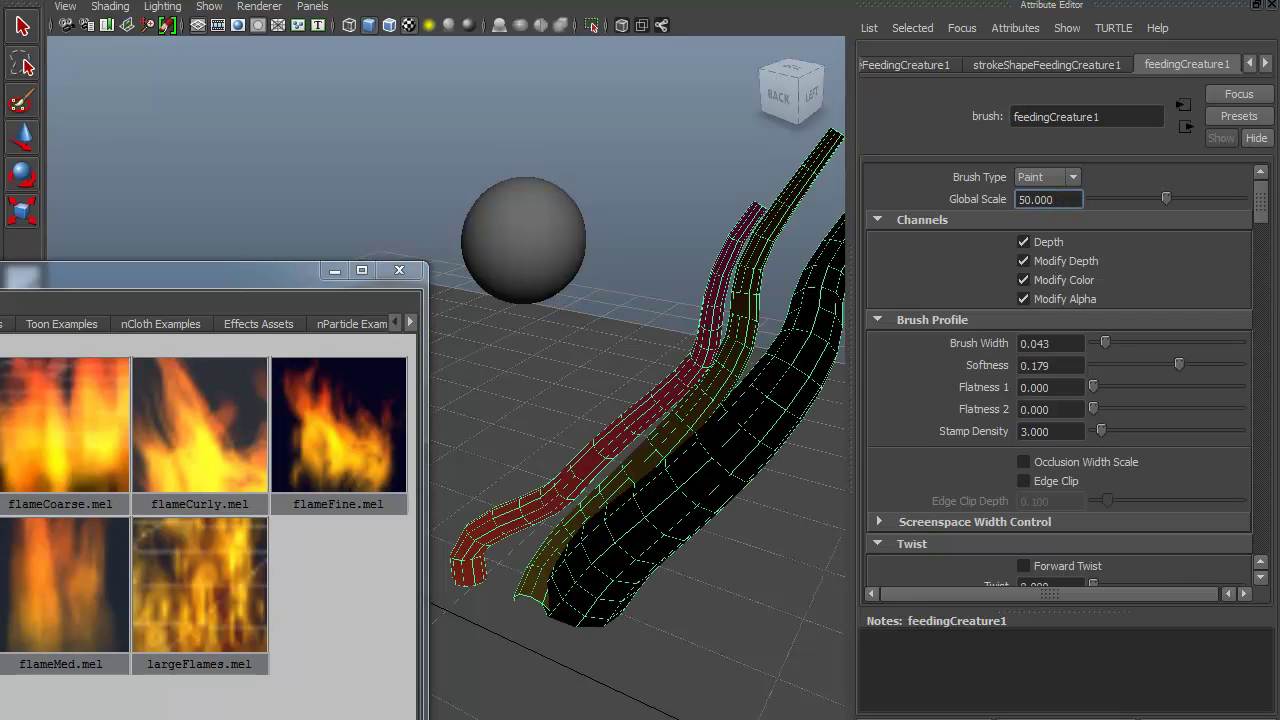
{"action": "key", "text": "alt+v"}
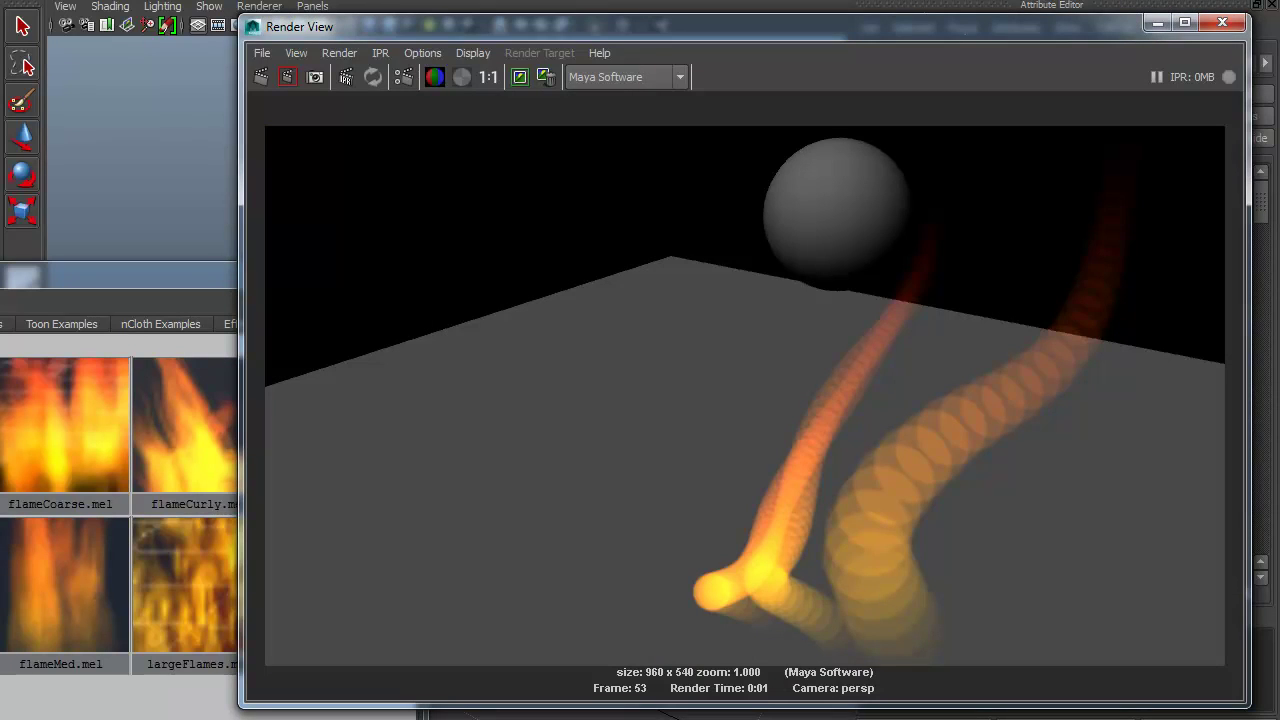
{"action": "left_click", "coordinate": [1222, 22]}
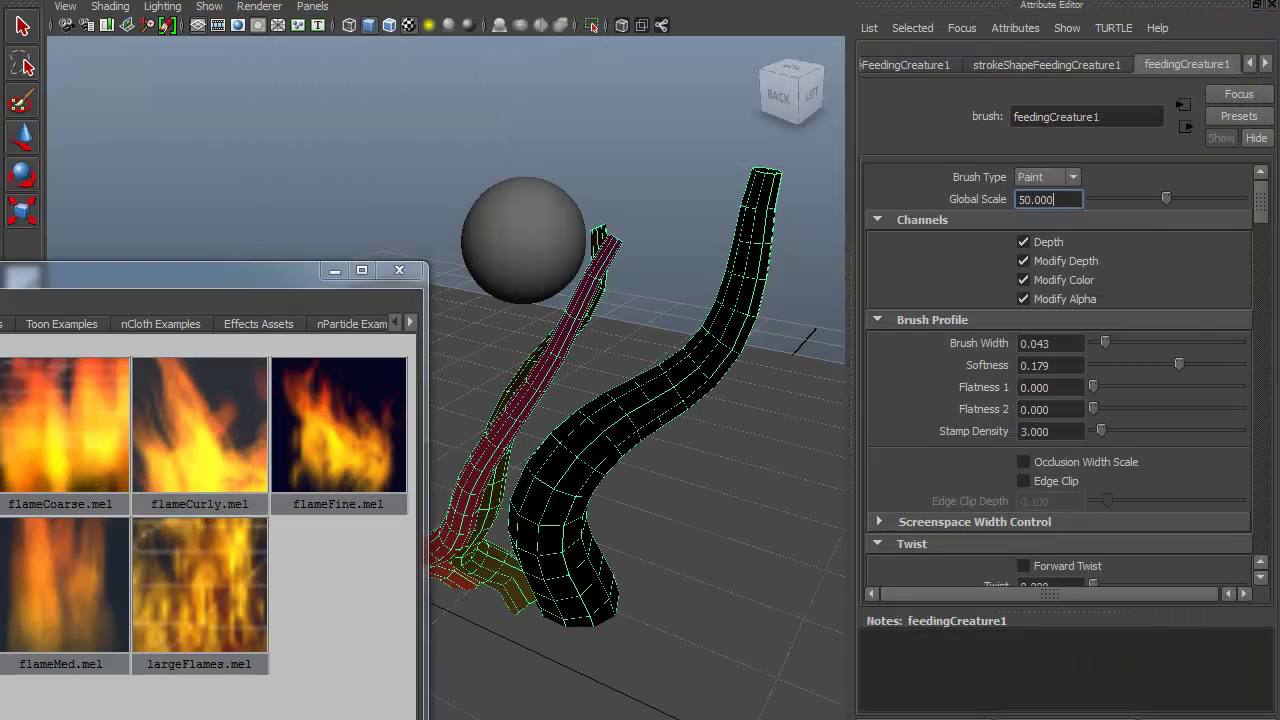
Apply the largeFlames brush to the selected stroke and set its Global Scale to 100
{"action": "right_click", "coordinate": [200, 594]}
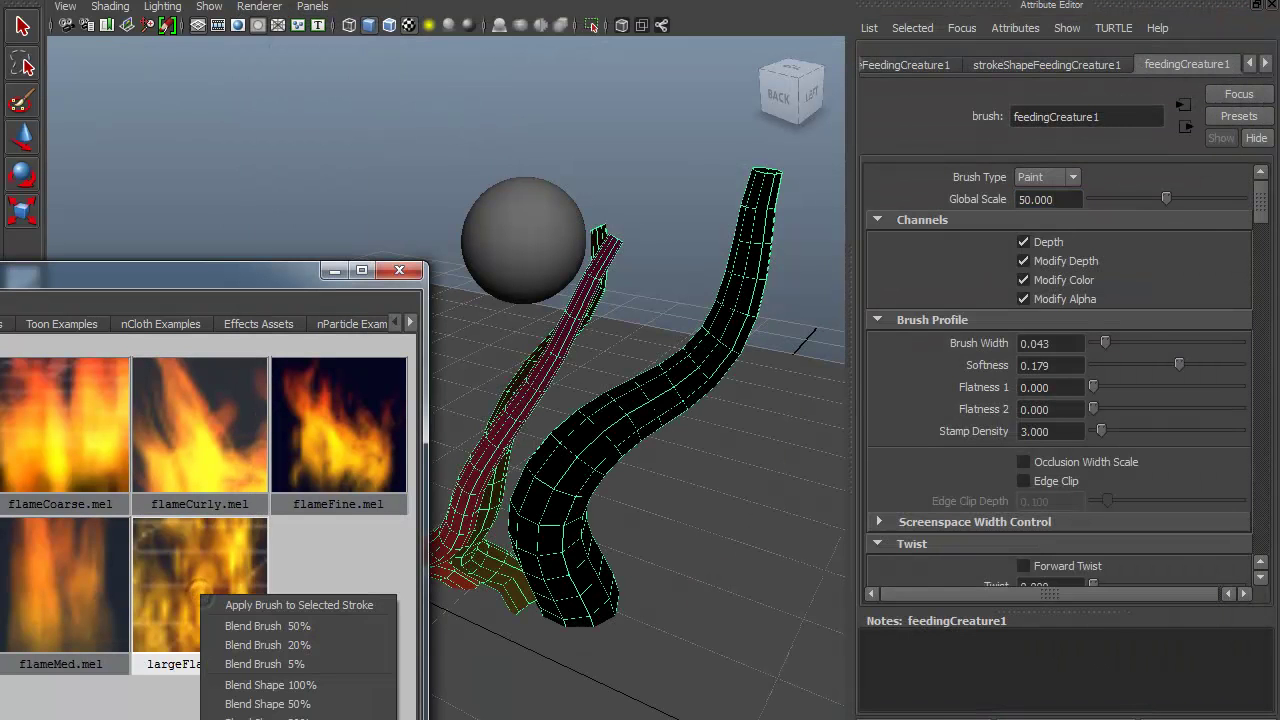
{"action": "left_click", "coordinate": [210, 605]}
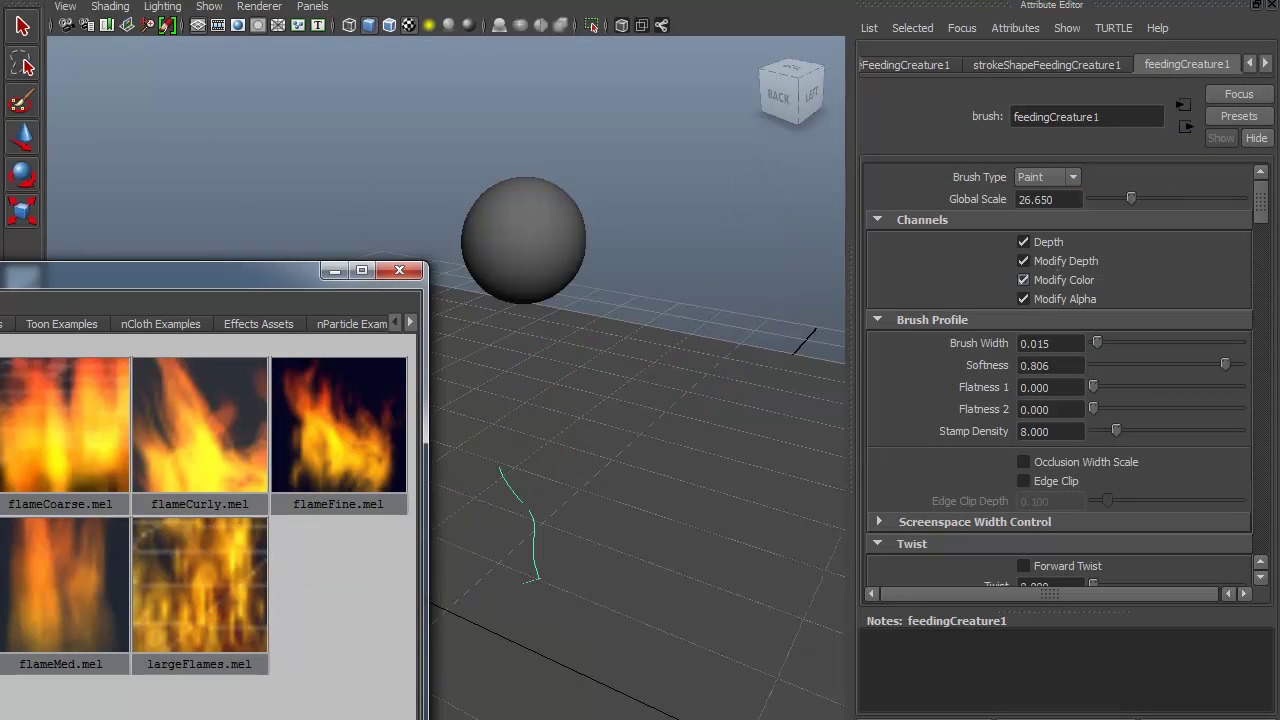
{"action": "left_click_drag", "start_coordinate": [1131, 198], "coordinate": [1242, 198]}
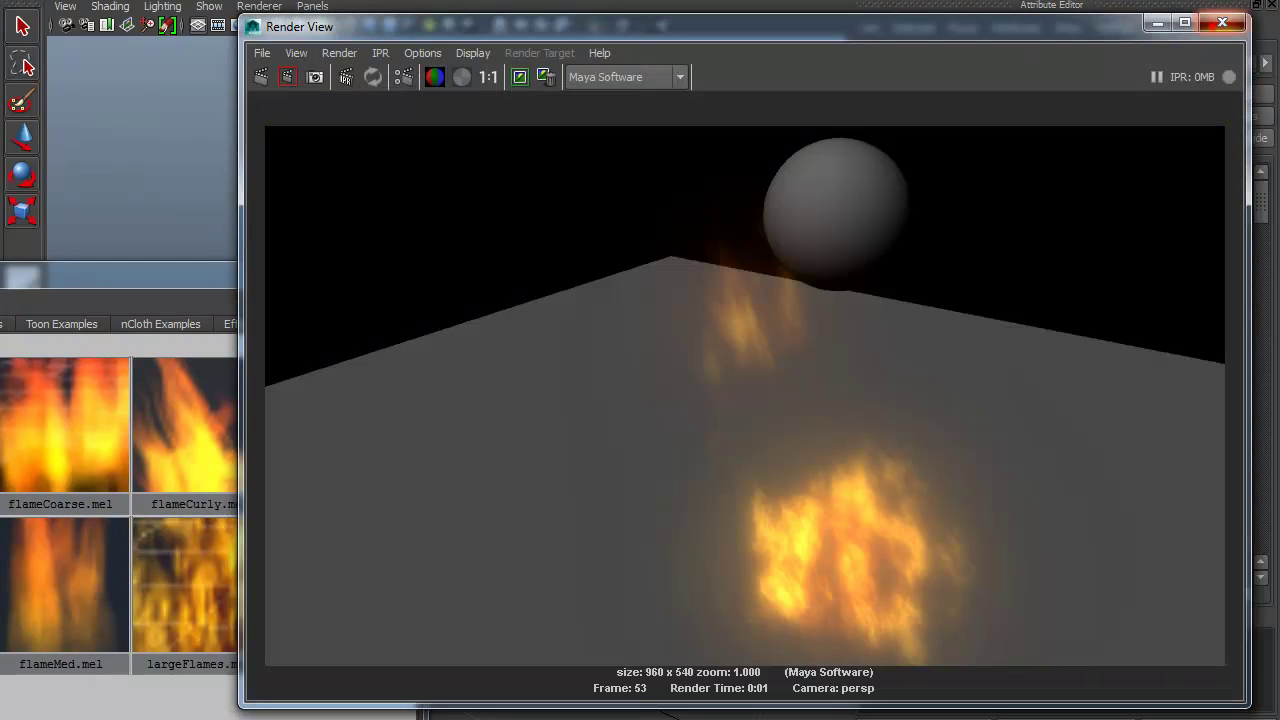
{"action": "left_click", "coordinate": [1218, 23]}
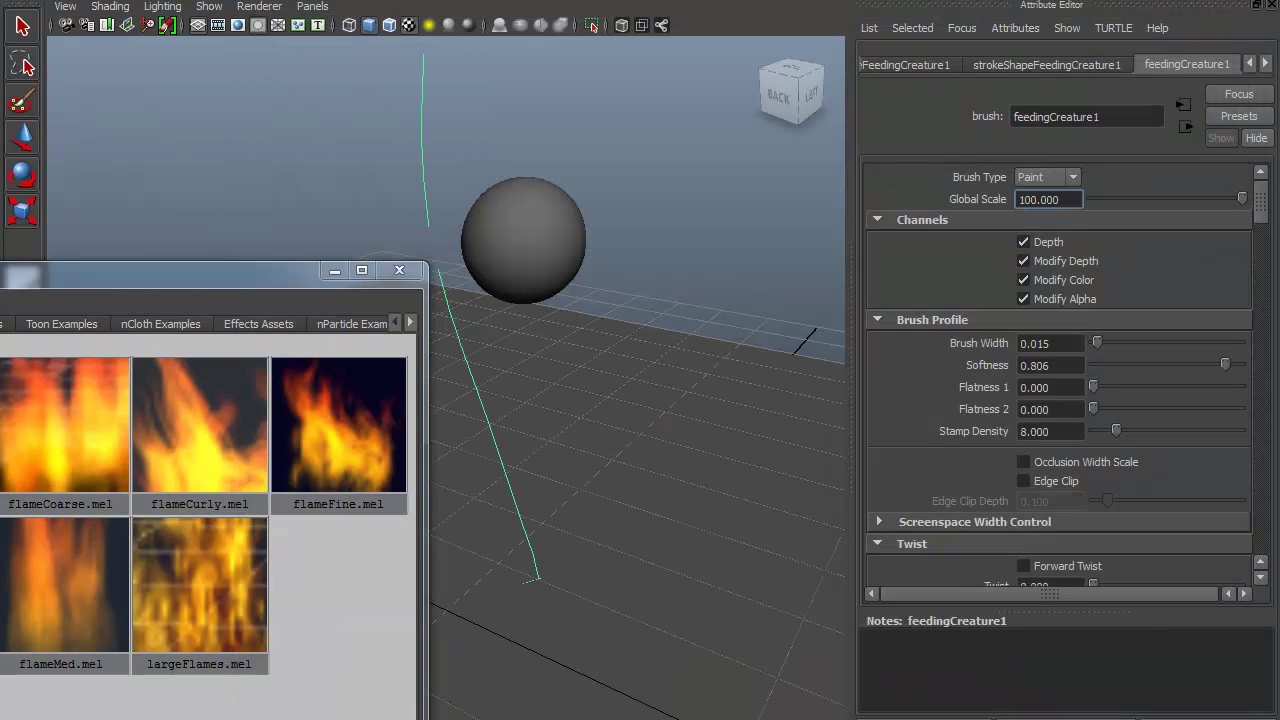
Make the flame stroke collide with the sphere and ground plane via Paint Effects > Make Collide
{"action": "left_click", "coordinate": [22, 26]}
{"action": "left_click_drag", "start_coordinate": [143, 84], "coordinate": [650, 600]}
{"action": "left_click", "coordinate": [625, 0]}
{"action": "left_click", "coordinate": [642, 25]}
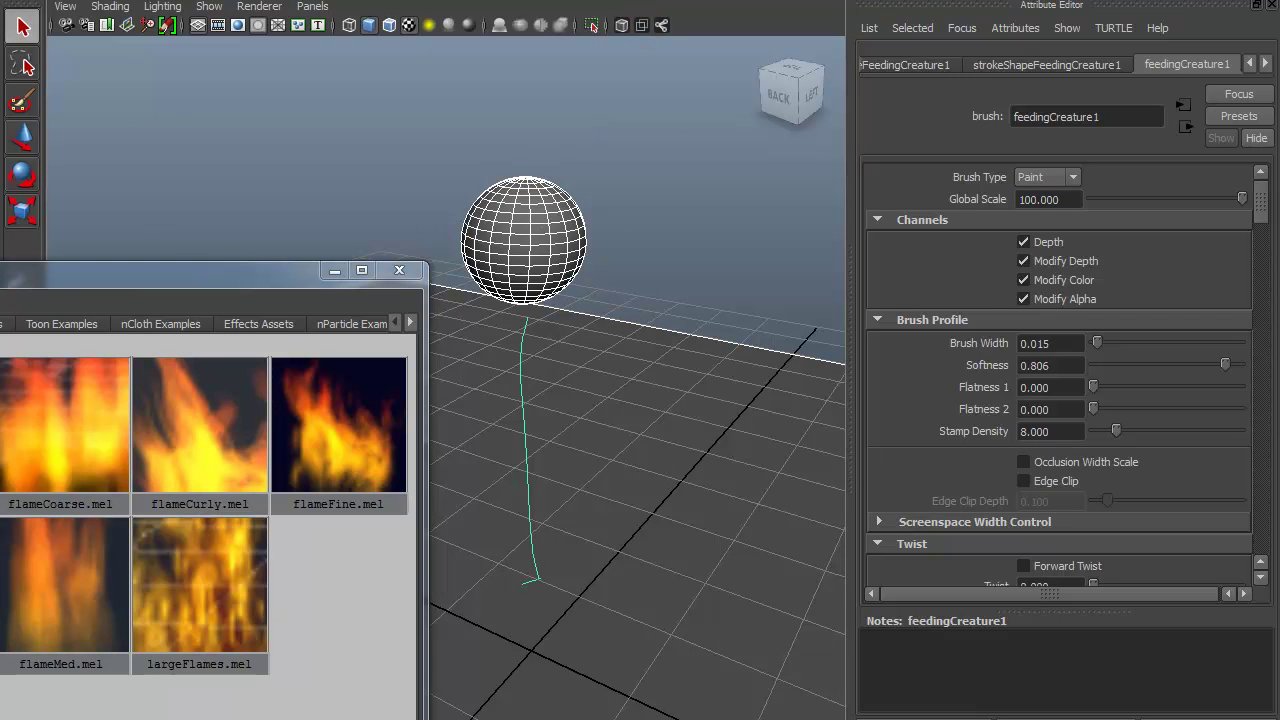
Slide pSphere1 along X and lower it toward the ground beside the flames
{"action": "left_click", "coordinate": [540, 225]}
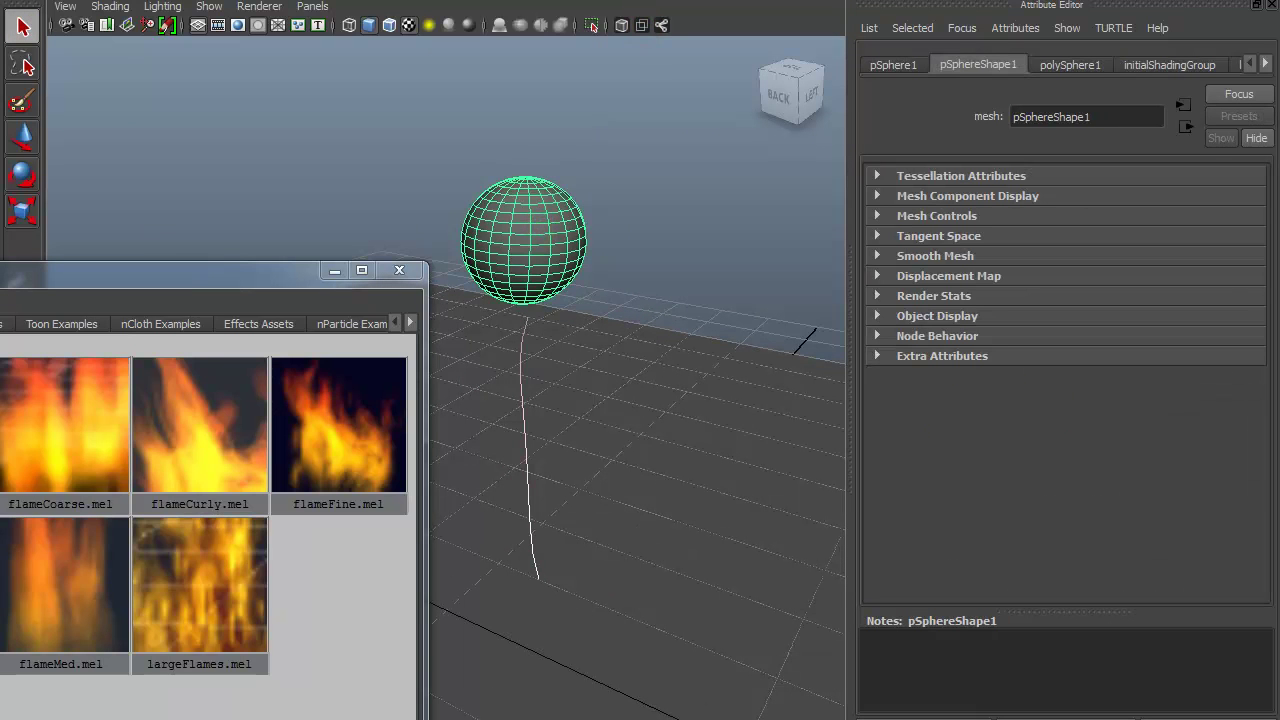
{"action": "left_click_drag", "start_coordinate": [686, 443], "coordinate": [600, 440], "text": "alt"}
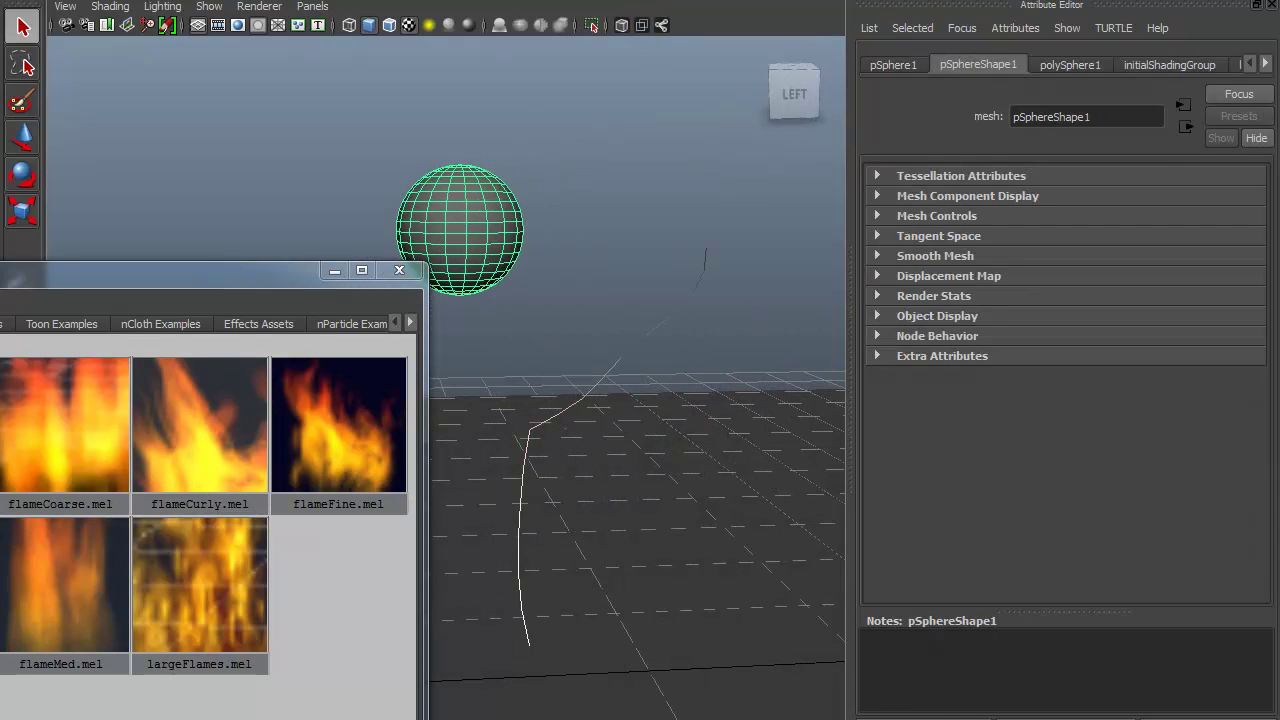
{"action": "key", "text": "w"}
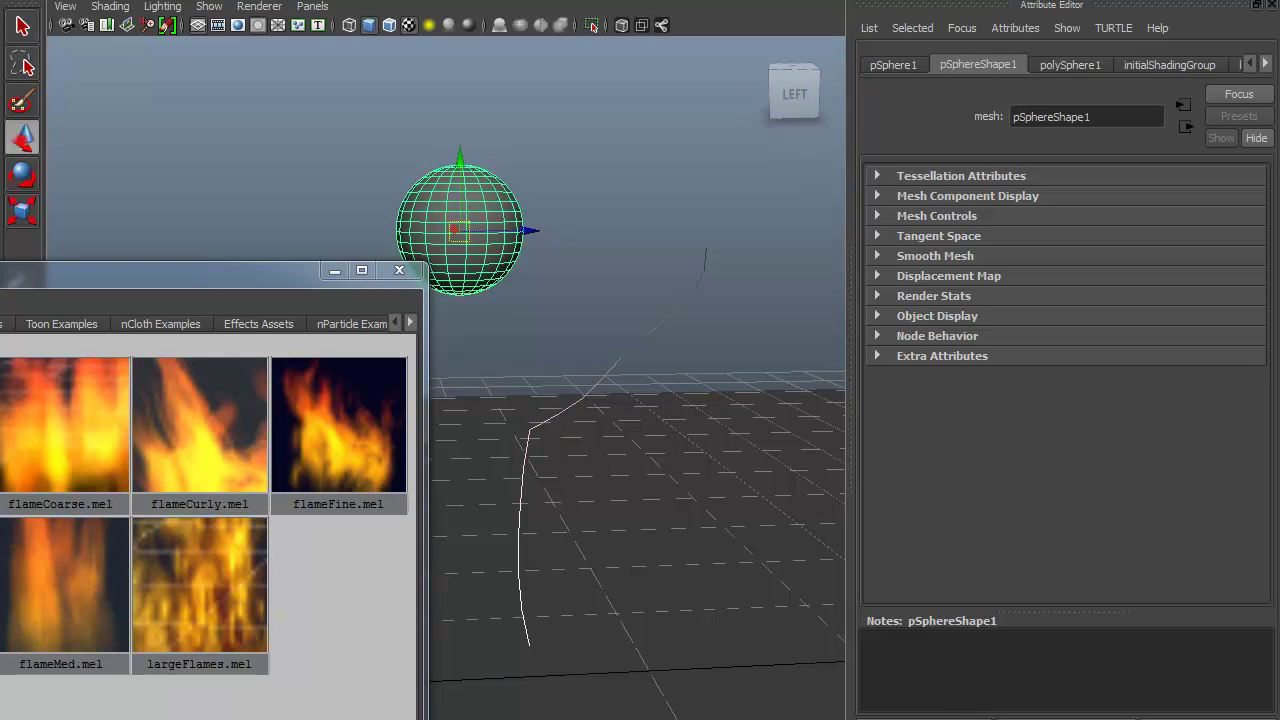
{"action": "left_click_drag", "start_coordinate": [525, 230], "coordinate": [560, 230]}
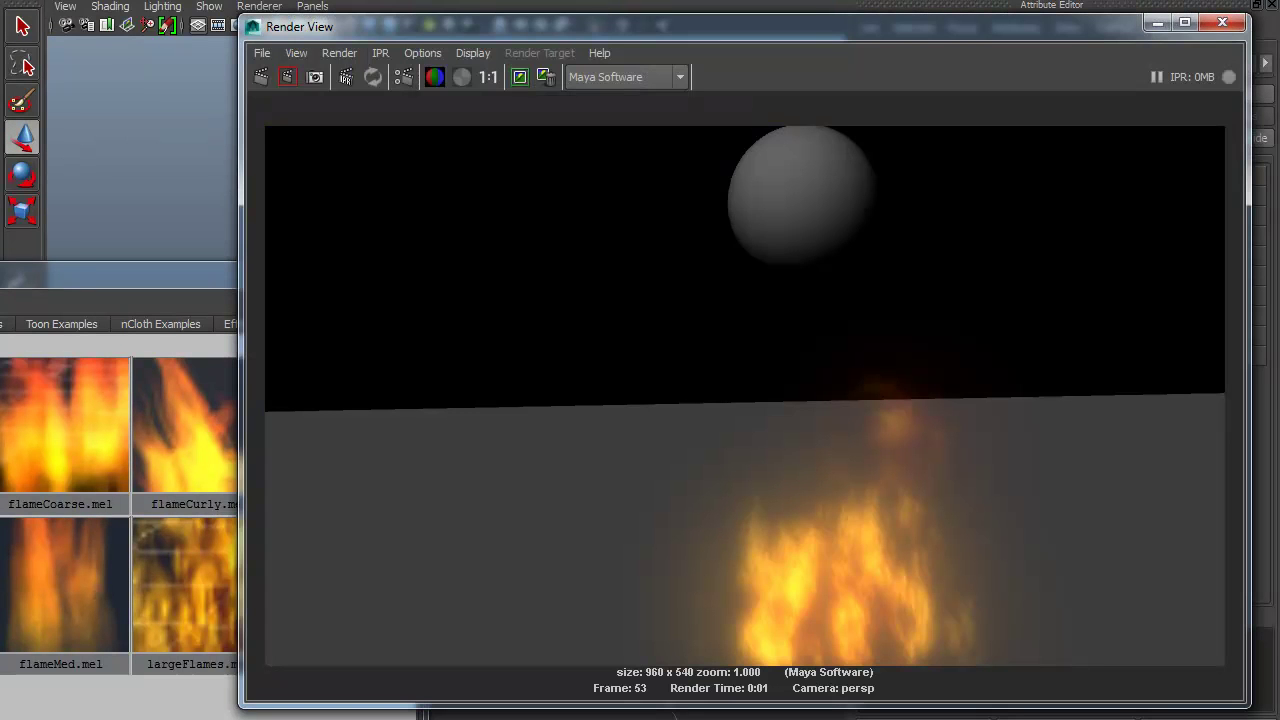
{"action": "left_click", "coordinate": [1222, 22]}
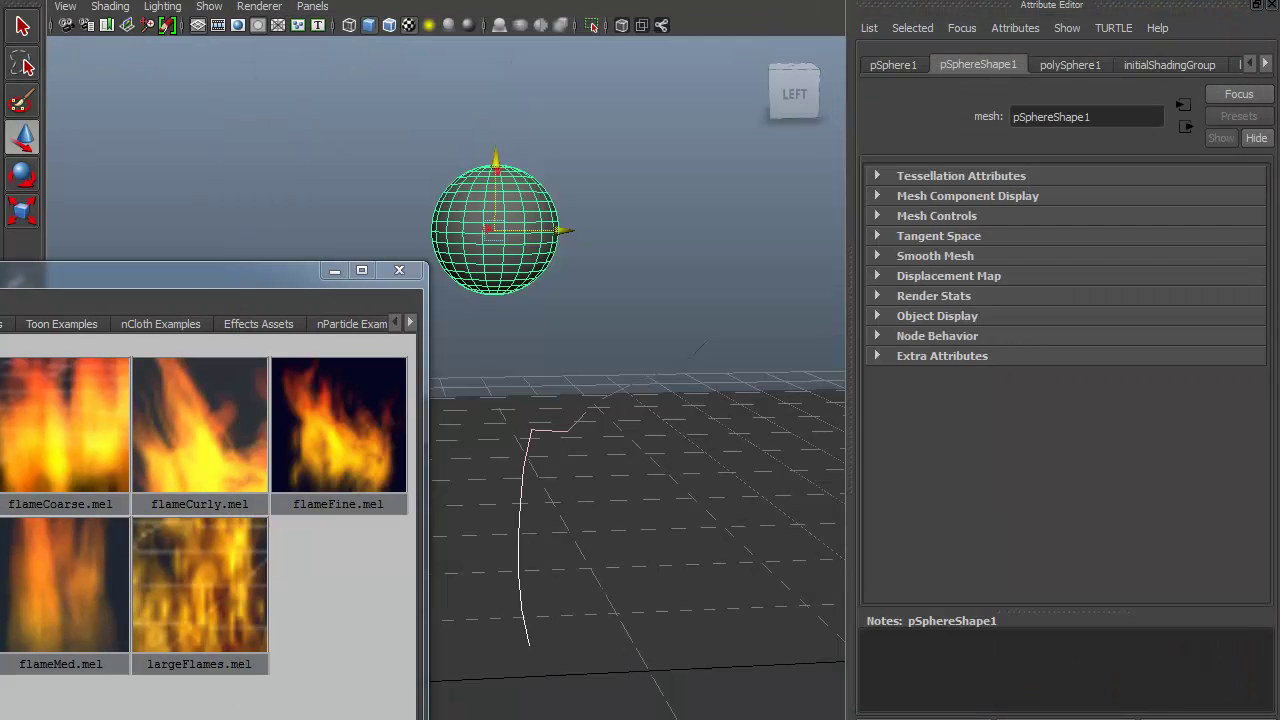
{"action": "left_click_drag", "start_coordinate": [495, 170], "coordinate": [493, 330]}
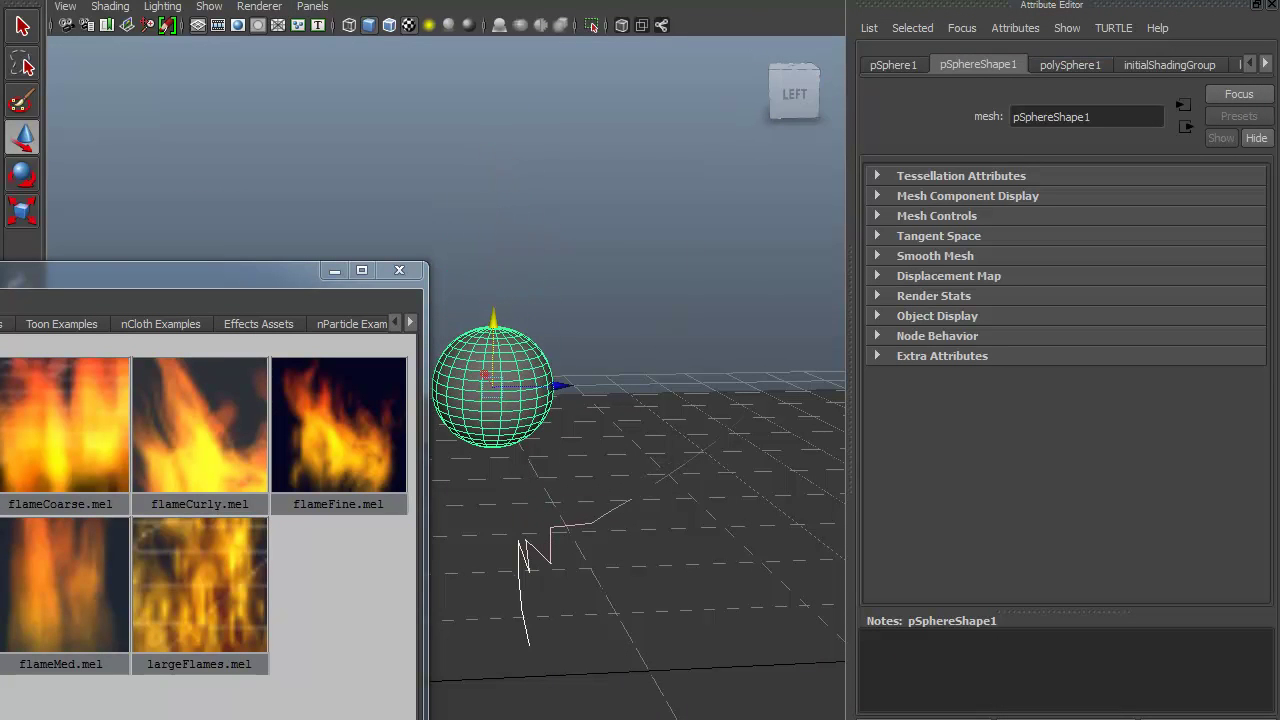
{"action": "left_click", "coordinate": [519, 580]}
Set the fire brush's Surface Attract to 0.001 and Max Attract Distance to 3.381
{"action": "left_click", "coordinate": [1200, 63]}
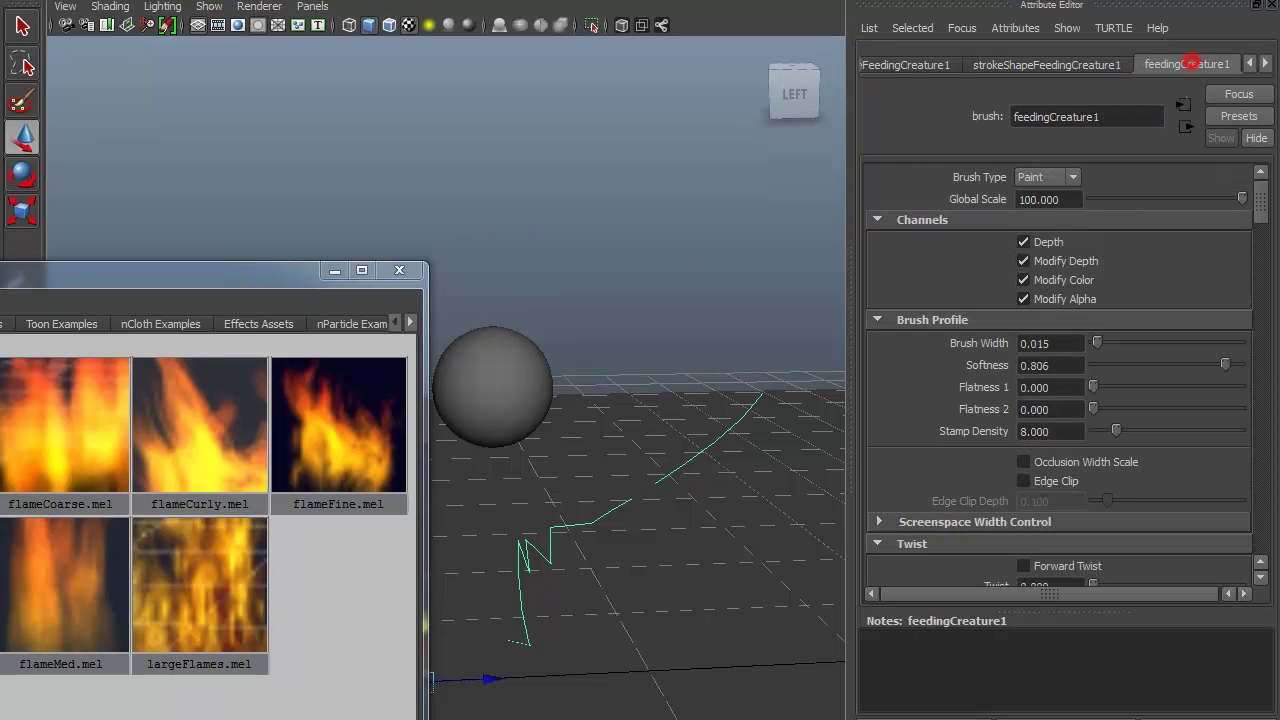
{"action": "scroll", "coordinate": [1263, 210], "scroll_direction": "down", "scroll_amount": 3}
{"action": "scroll", "coordinate": [1263, 210], "scroll_direction": "down", "scroll_amount": 5}
{"action": "scroll", "coordinate": [1255, 208], "scroll_direction": "down", "scroll_amount": 10}
{"action": "scroll", "coordinate": [1255, 208], "scroll_direction": "down", "scroll_amount": 3}
{"action": "scroll", "coordinate": [1255, 208], "scroll_direction": "up", "scroll_amount": 5}
{"action": "scroll", "coordinate": [1255, 208], "scroll_direction": "up", "scroll_amount": 2}
{"action": "scroll", "coordinate": [1070, 287], "scroll_direction": "down", "scroll_amount": 2}
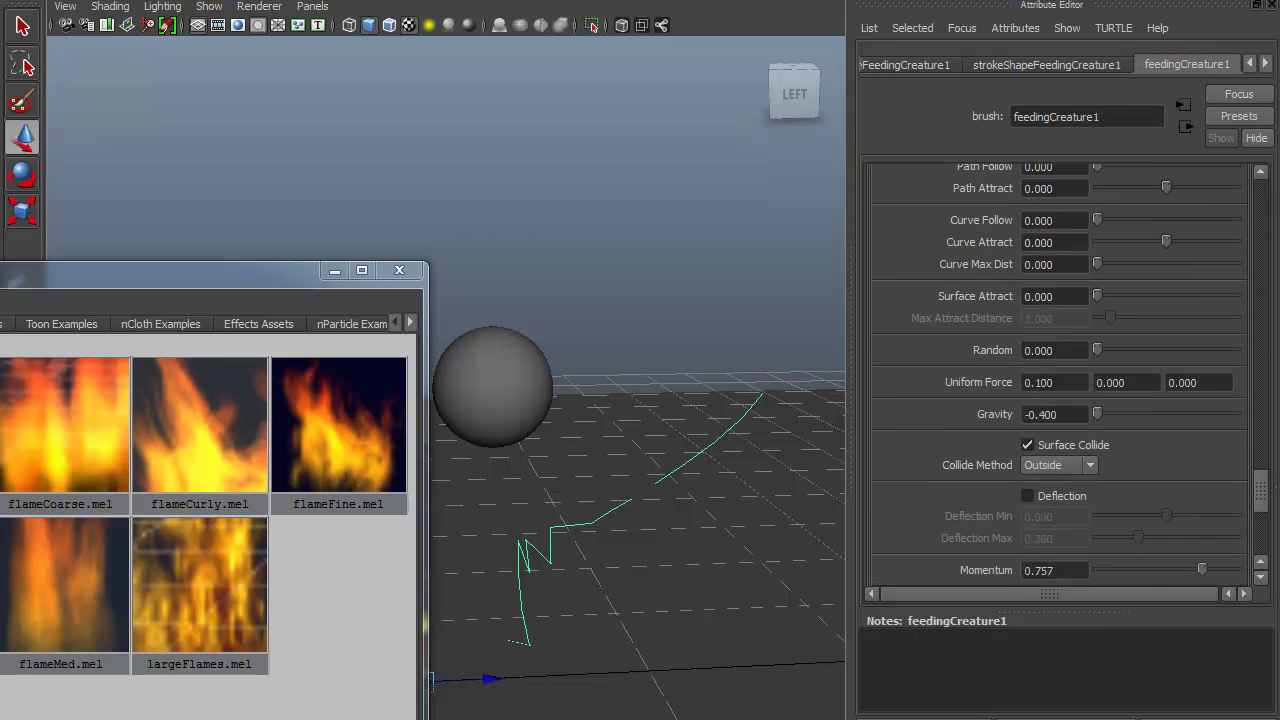
{"action": "scroll", "coordinate": [1070, 287], "scroll_direction": "down", "scroll_amount": 1}
{"action": "left_click", "coordinate": [1070, 287]}
{"action": "type", "text": ".00"}
{"action": "key", "text": "Return"}
{"action": "left_click_drag", "start_coordinate": [1110, 308], "coordinate": [1144, 308]}
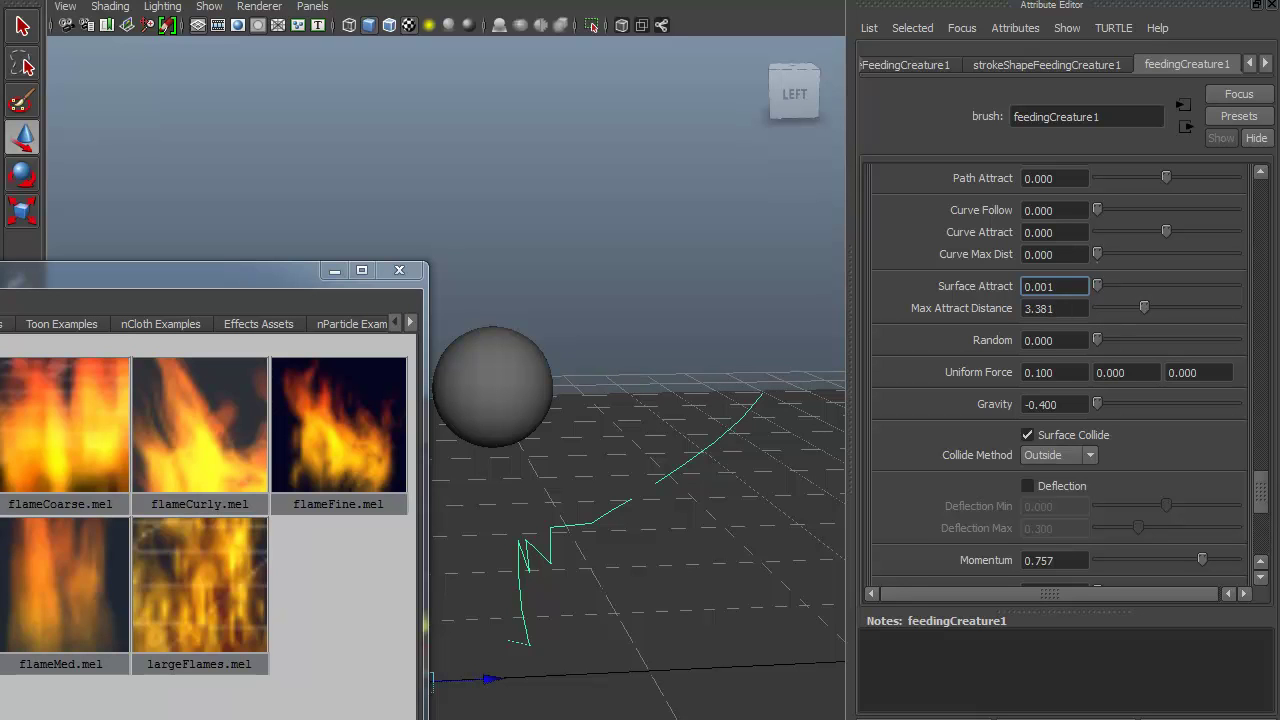
Increase the brush's Curve Max Dist and Length Flex so the flames stretch around the sphere
{"action": "mouse_move", "coordinate": [1097, 254]}
{"action": "left_mouse_down"}
{"action": "mouse_move", "coordinate": [1125, 232]}
{"action": "mouse_move", "coordinate": [1158, 232]}
{"action": "mouse_move", "coordinate": [1106, 210]}
{"action": "left_mouse_up"}
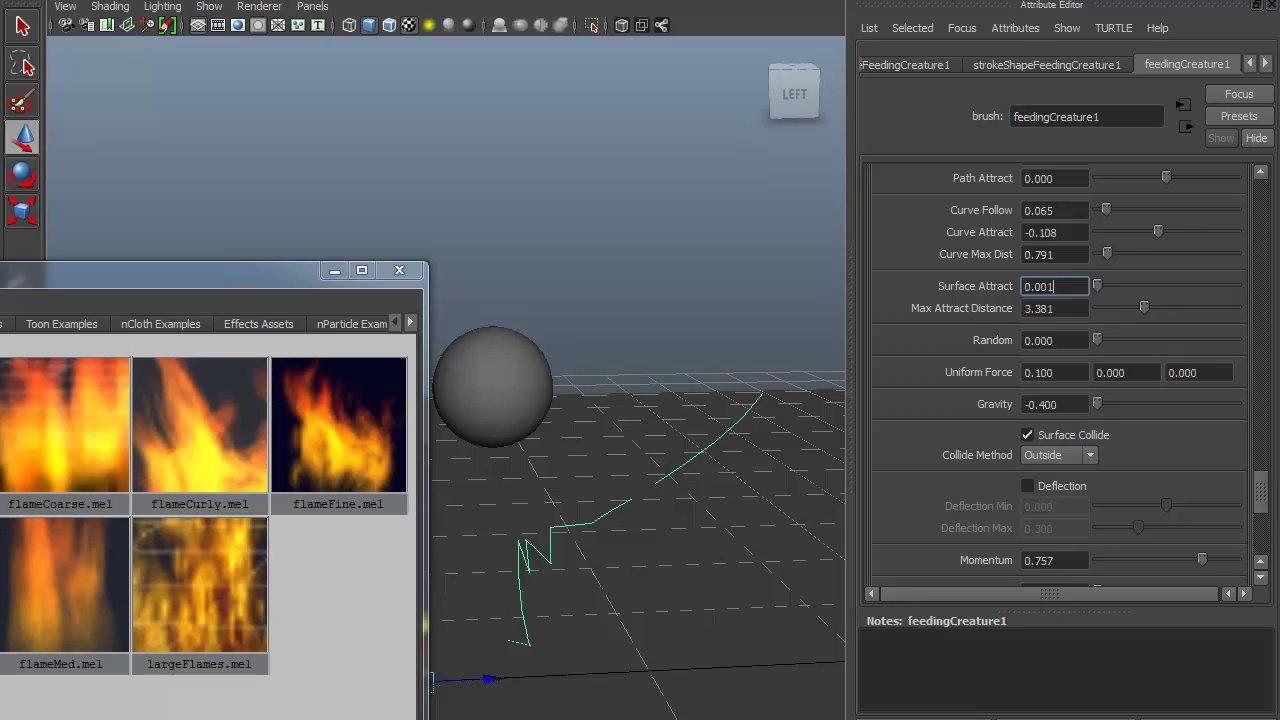
{"action": "scroll", "coordinate": [1060, 375], "scroll_direction": "down", "scroll_amount": 3}
{"action": "scroll", "coordinate": [1060, 375], "scroll_direction": "down", "scroll_amount": 1}
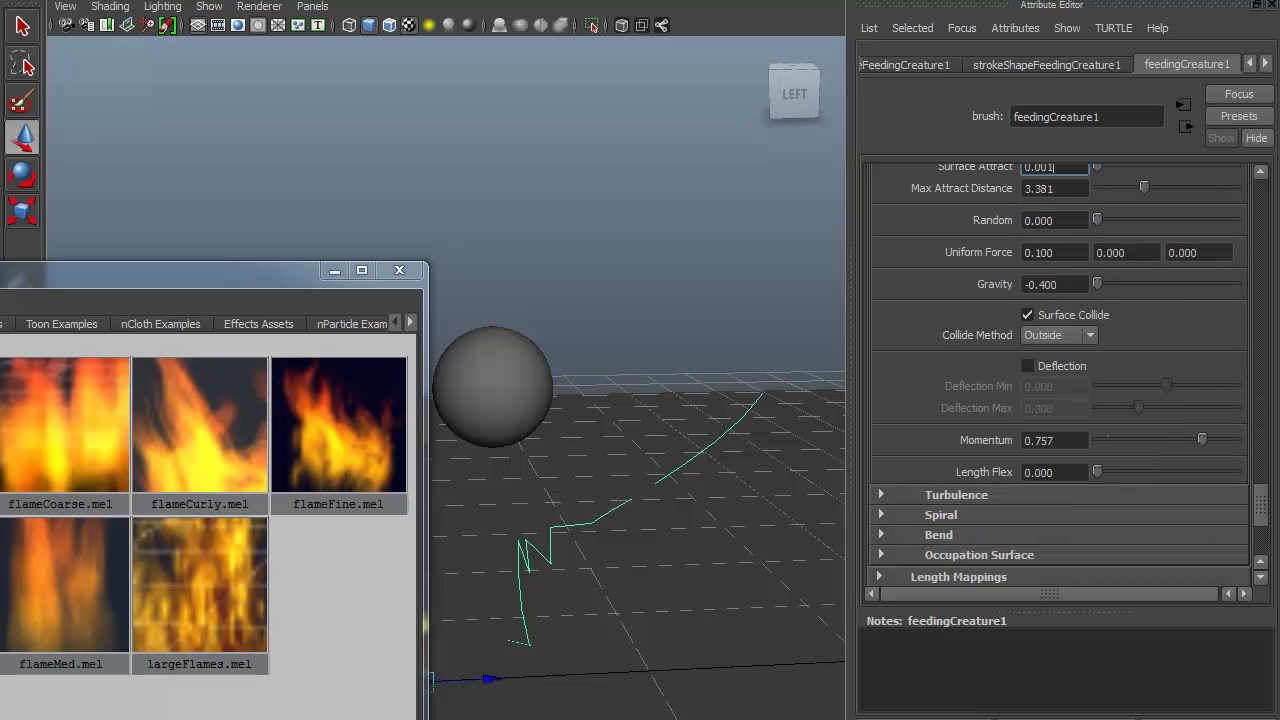
{"action": "scroll", "coordinate": [1060, 375], "scroll_direction": "down", "scroll_amount": 2}
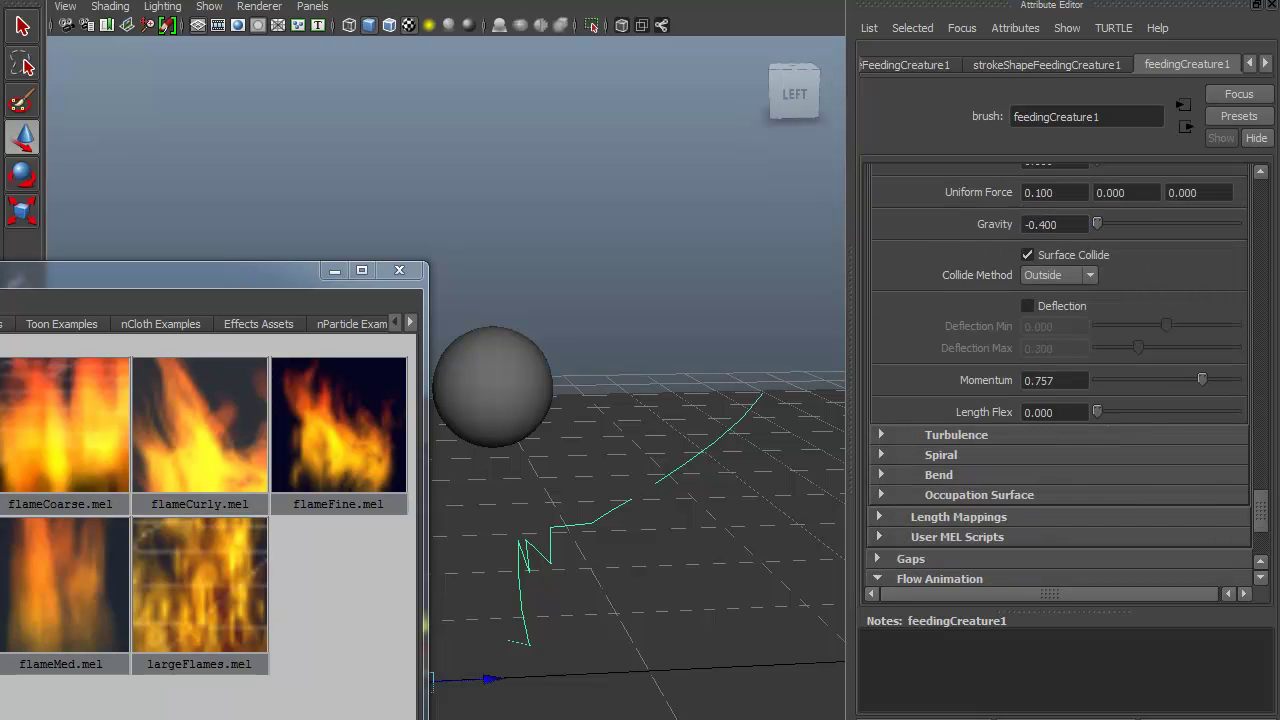
{"action": "left_click_drag", "start_coordinate": [1097, 412], "coordinate": [1232, 412]}
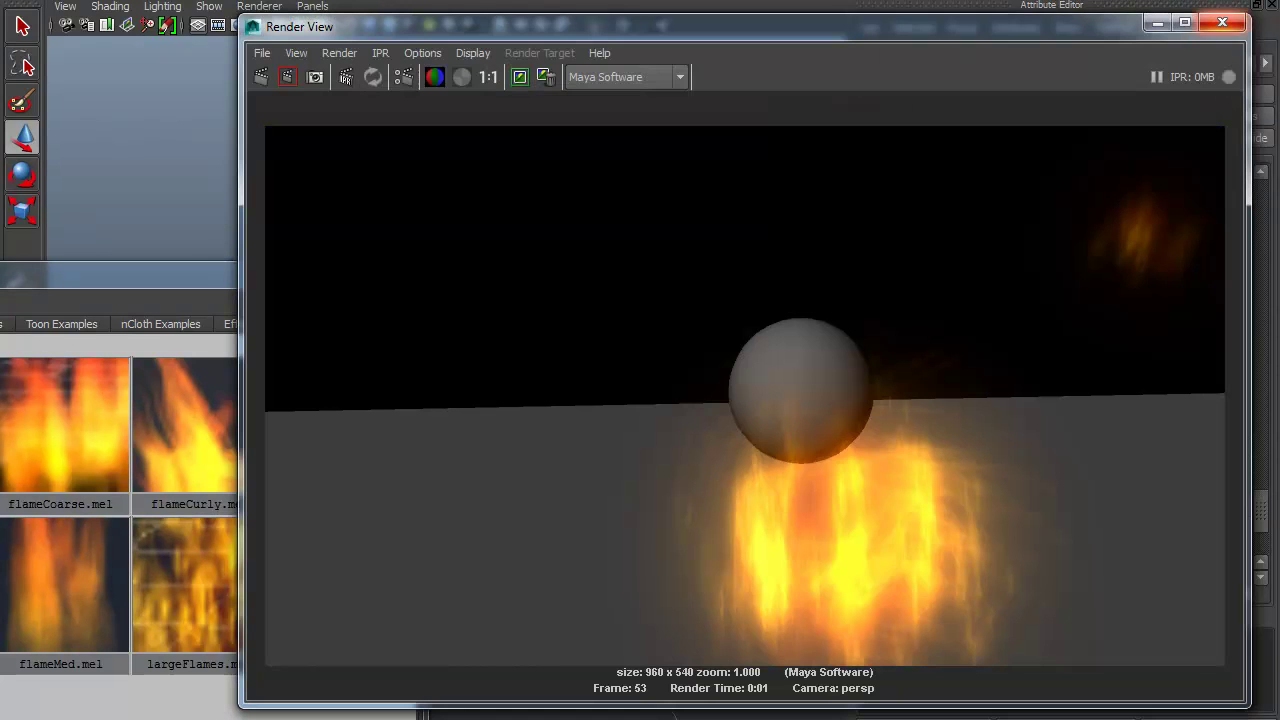
{"action": "left_click", "coordinate": [1222, 22]}
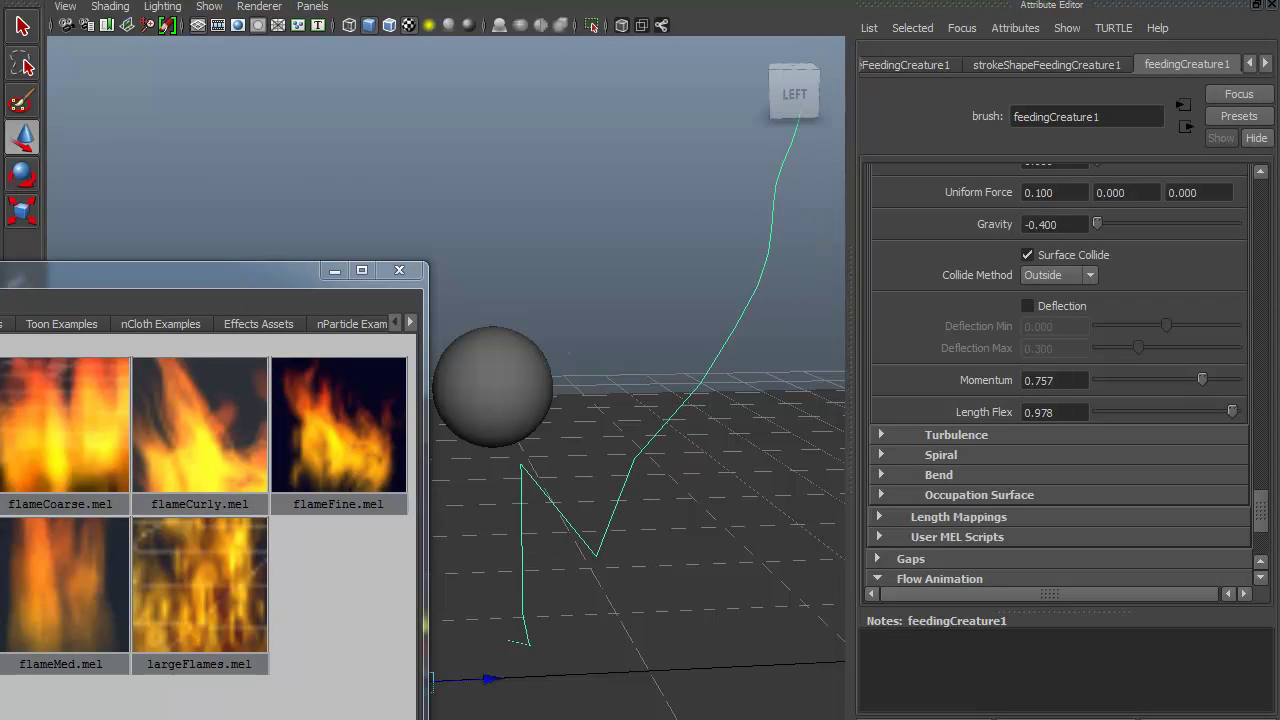
Move the sphere right, then further left beside the fire stroke
{"action": "left_click", "coordinate": [492, 385]}
{"action": "mouse_move", "coordinate": [530, 385]}
{"action": "left_mouse_down"}
{"action": "mouse_move", "coordinate": [580, 385]}
{"action": "mouse_move", "coordinate": [448, 385]}
{"action": "left_mouse_up"}
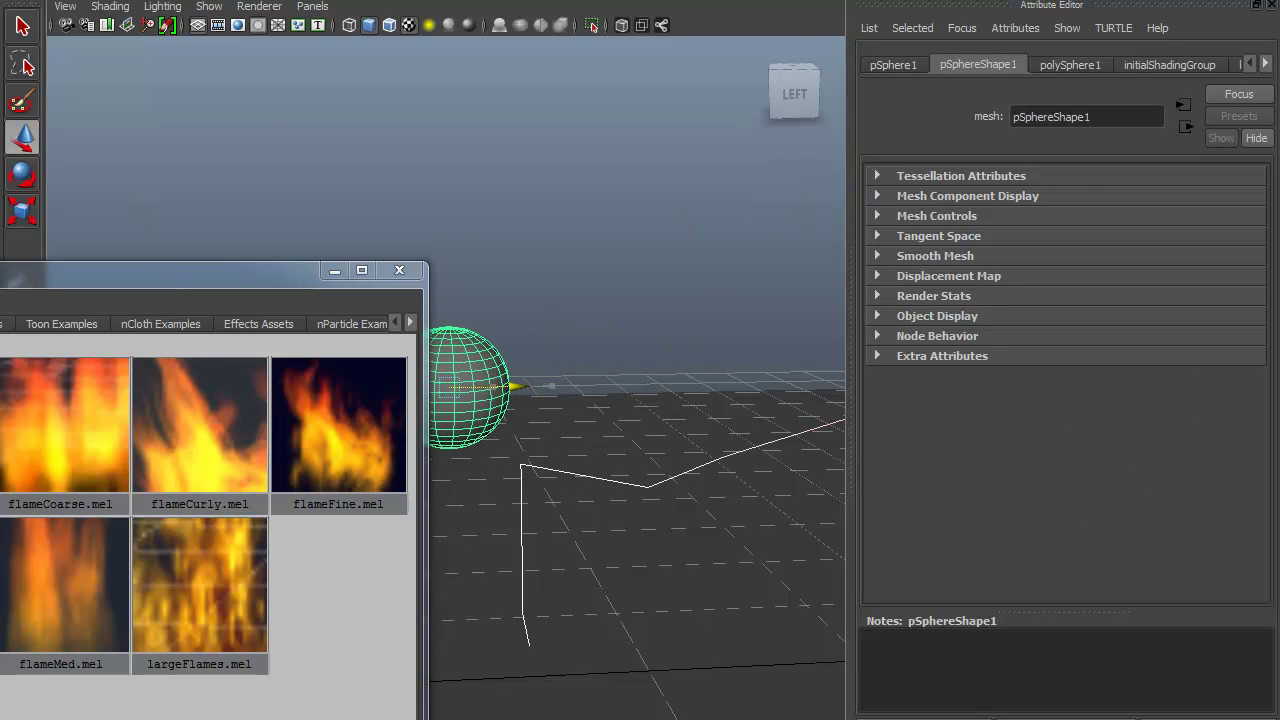
{"action": "left_click_drag", "start_coordinate": [239, 299], "coordinate": [279, 277]}
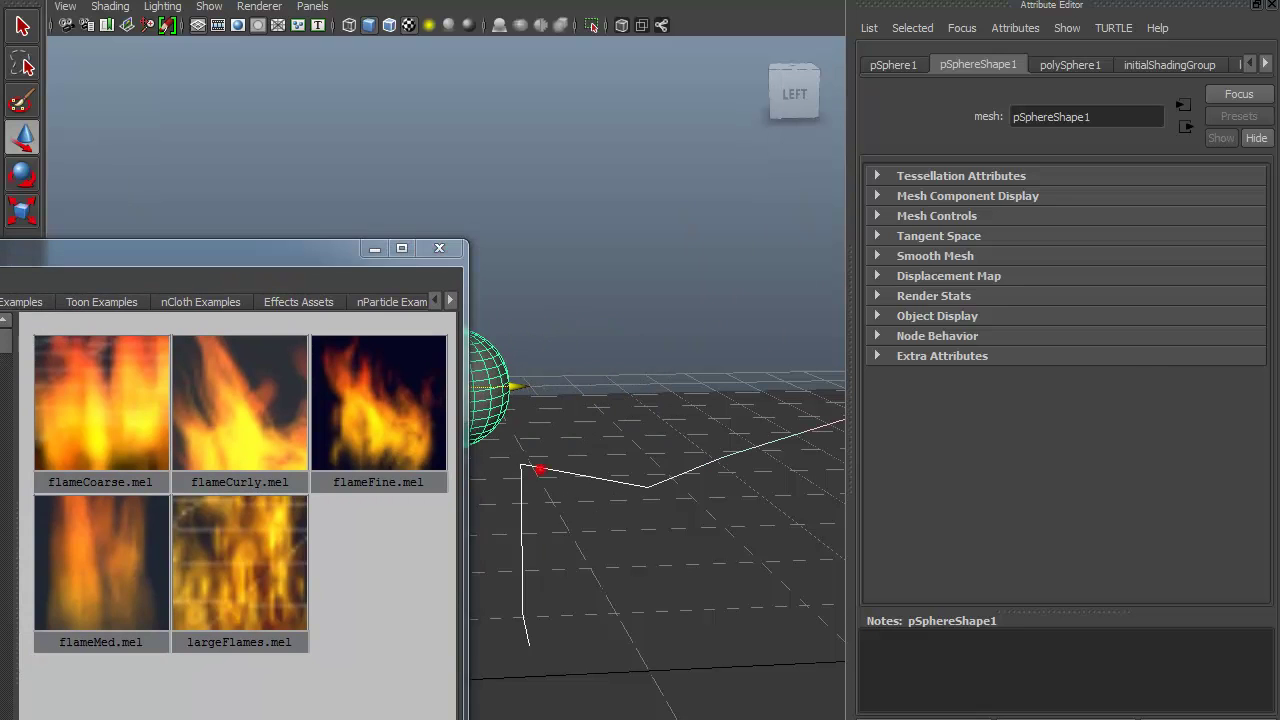
{"action": "left_click", "coordinate": [537, 466]}
Enlarge the Visor and browse the pens, toon and trees brush folders
{"action": "double_click", "coordinate": [294, 257]}
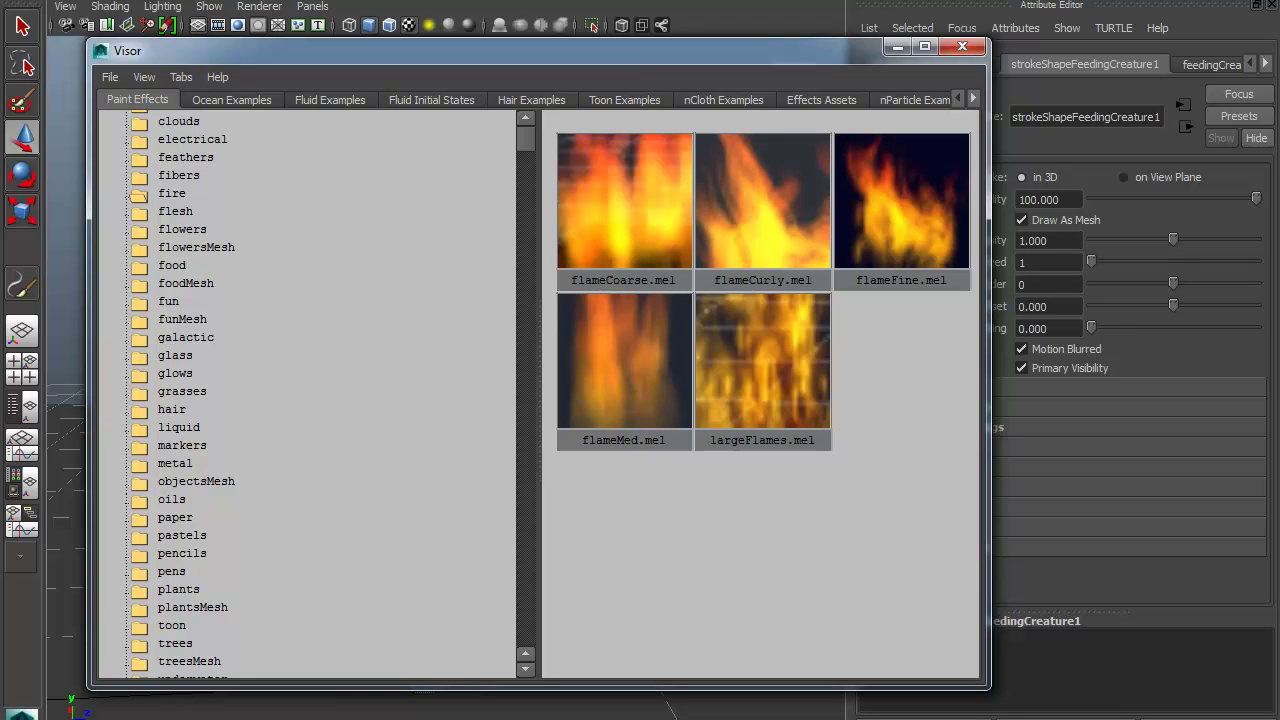
{"action": "scroll", "coordinate": [310, 395], "scroll_direction": "down", "scroll_amount": 1}
{"action": "scroll", "coordinate": [310, 395], "scroll_direction": "down", "scroll_amount": 1}
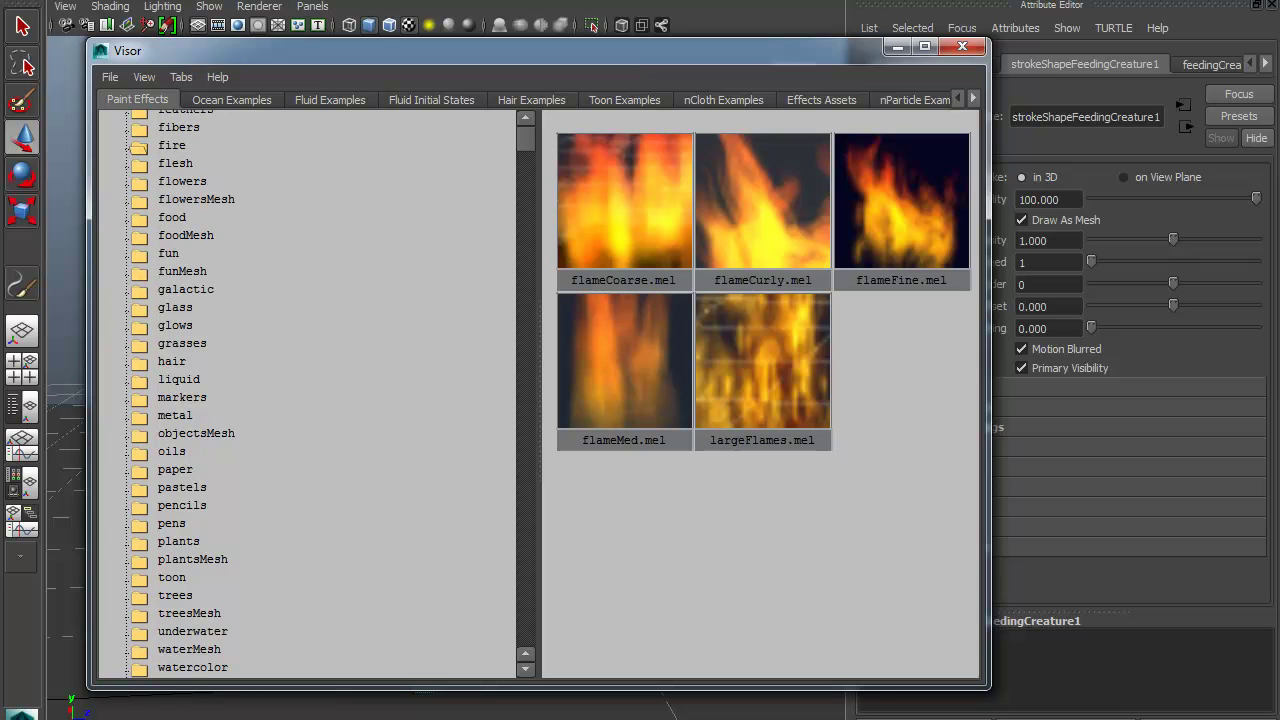
{"action": "left_click", "coordinate": [171, 523]}
{"action": "scroll", "coordinate": [171, 523], "scroll_direction": "down", "scroll_amount": 1}
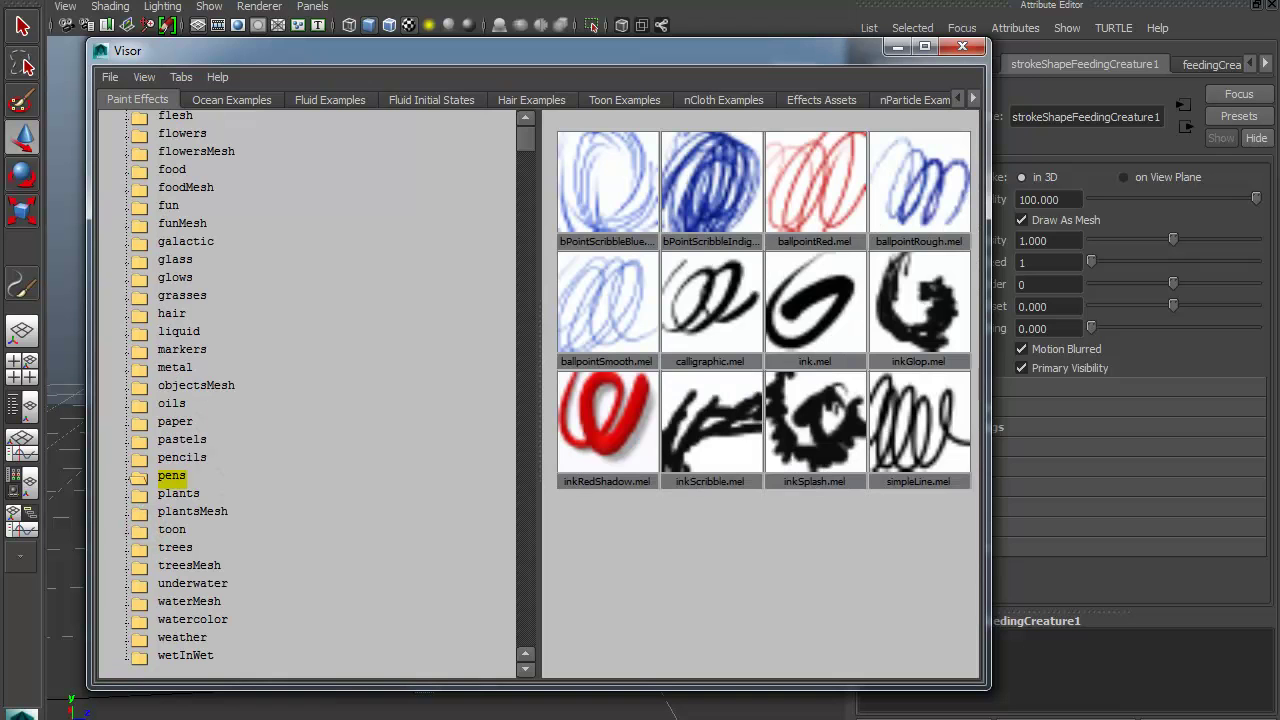
{"action": "left_click", "coordinate": [172, 529]}
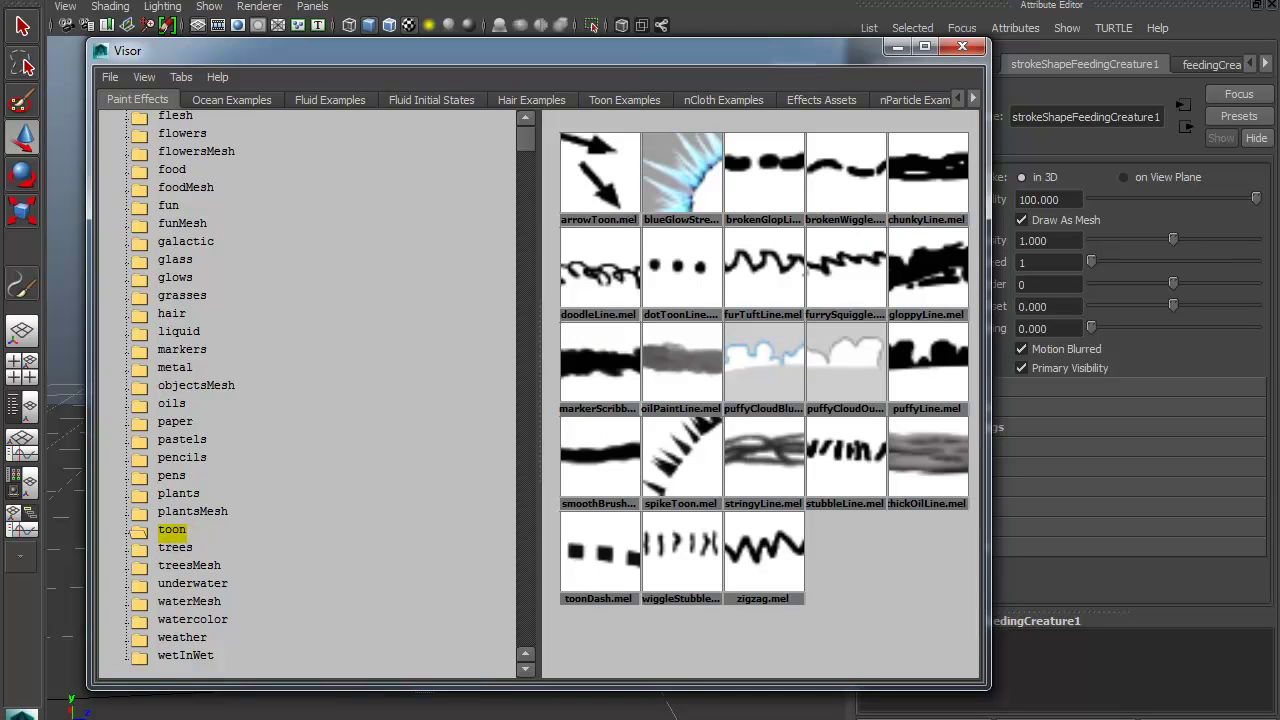
{"action": "left_click", "coordinate": [175, 547]}
{"action": "left_click_drag", "start_coordinate": [761, 51], "coordinate": [327, 97]}
{"action": "left_click", "coordinate": [215, 225]}
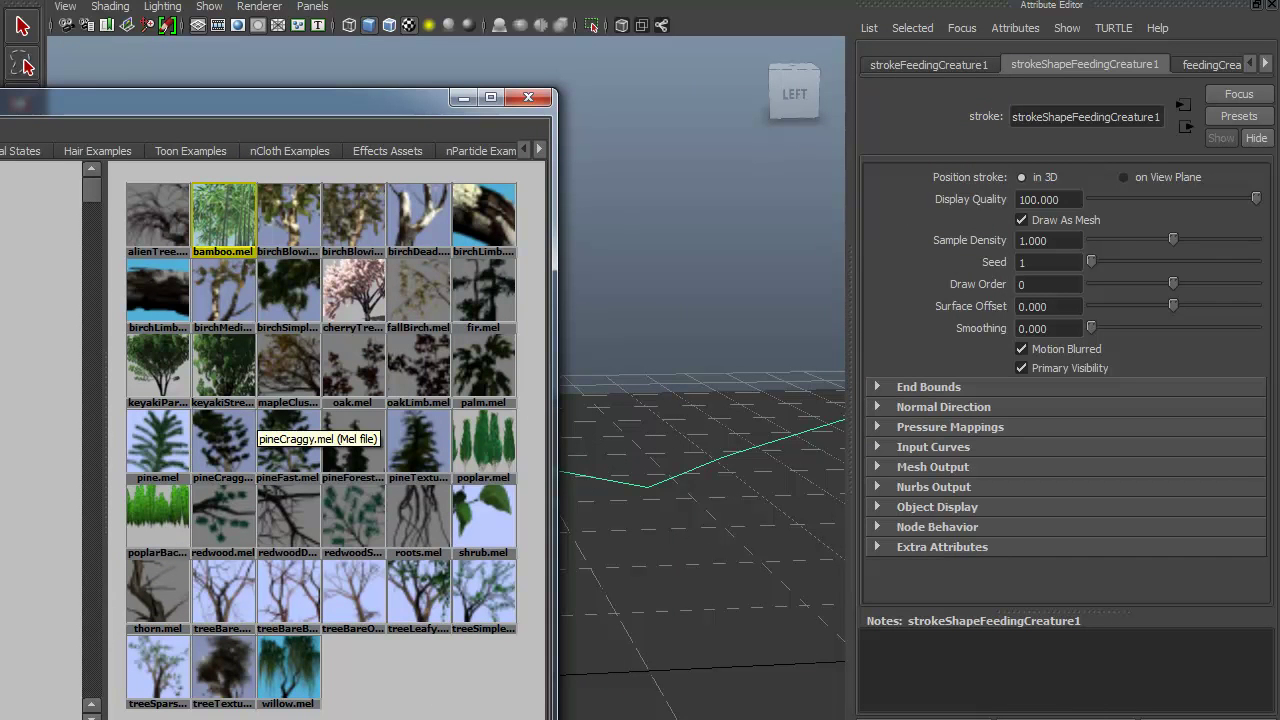
{"action": "left_click_drag", "start_coordinate": [327, 97], "coordinate": [708, 0]}
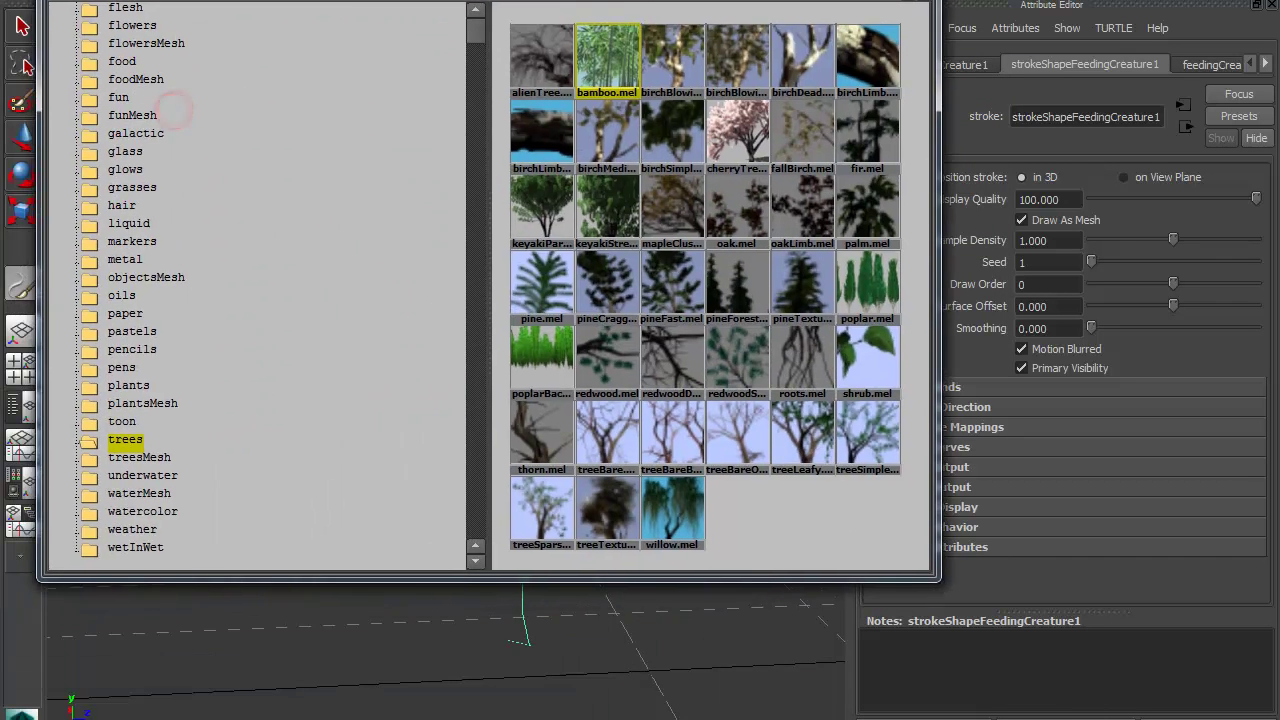
Apply the treesMesh palmMatureMedium brush to the selected stroke
{"action": "left_click", "coordinate": [136, 458]}
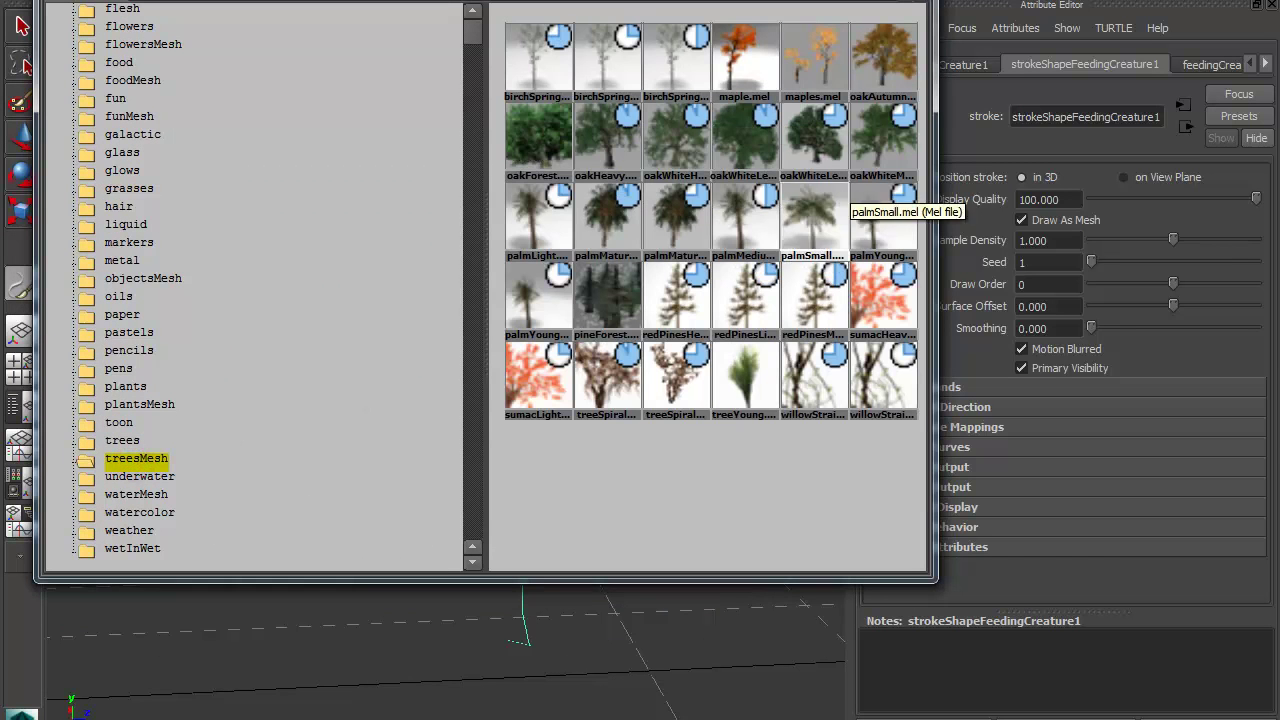
{"action": "left_click_drag", "start_coordinate": [757, 194], "coordinate": [470, 247]}
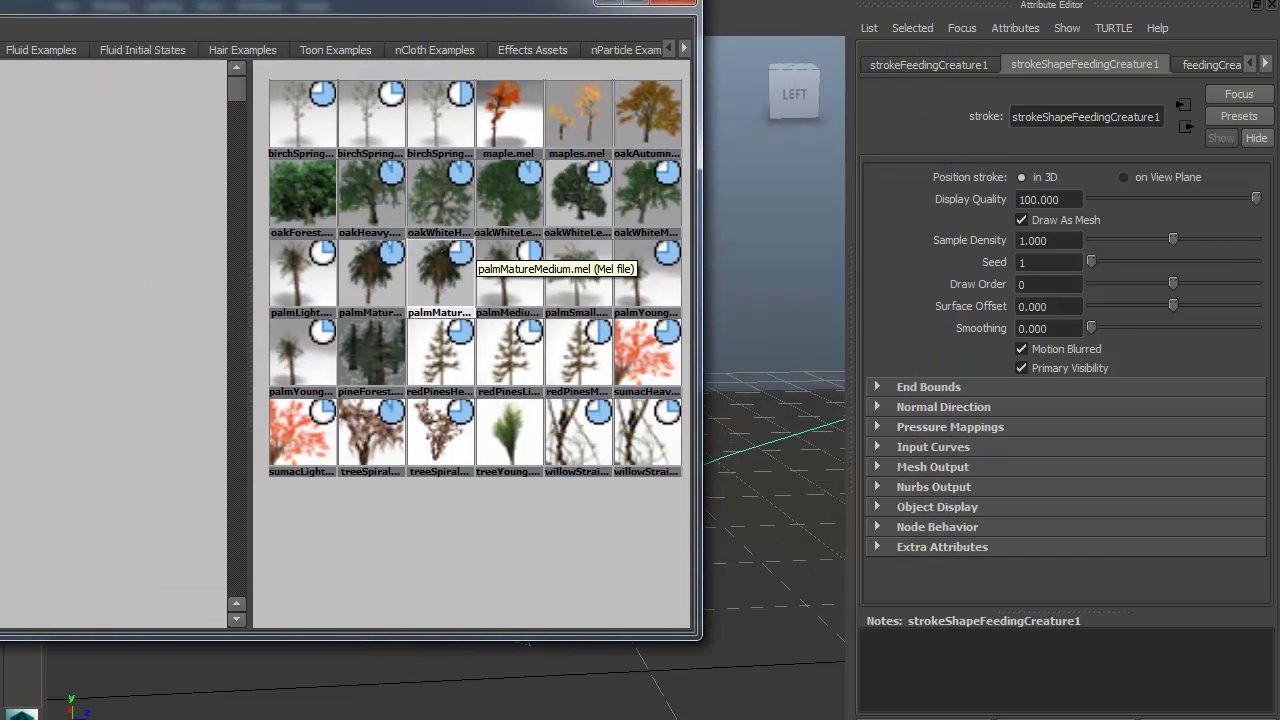
{"action": "right_click", "coordinate": [444, 256]}
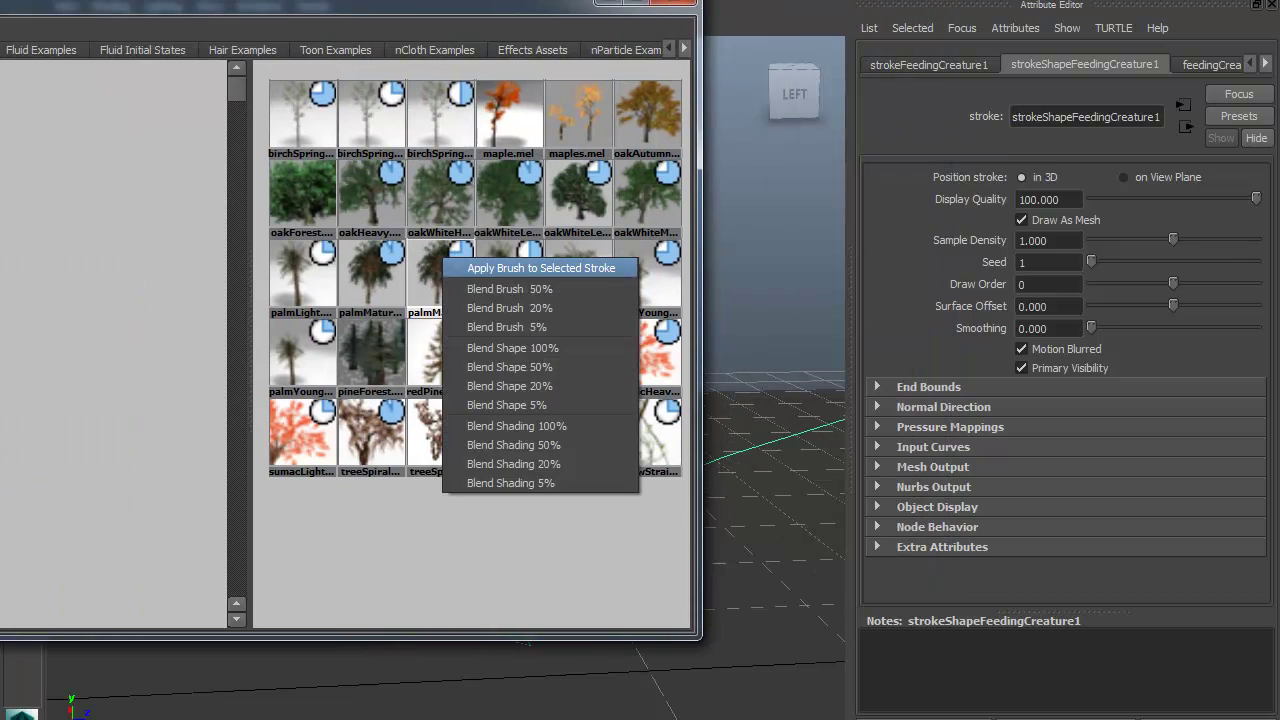
{"action": "left_click", "coordinate": [470, 268]}
{"action": "left_click", "coordinate": [607, 3]}
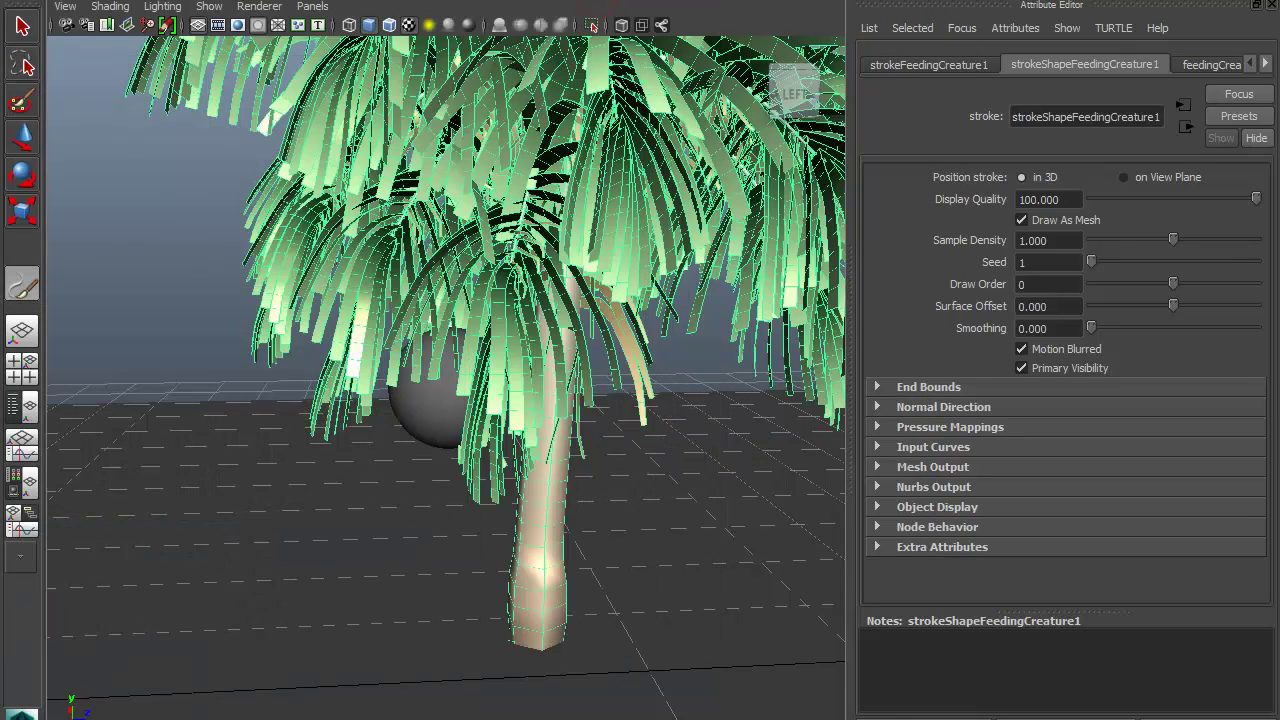
Frame the palm tree and raise its brush Global Scale to 7.219
{"action": "key", "text": "f"}
{"action": "left_click", "coordinate": [1200, 62]}
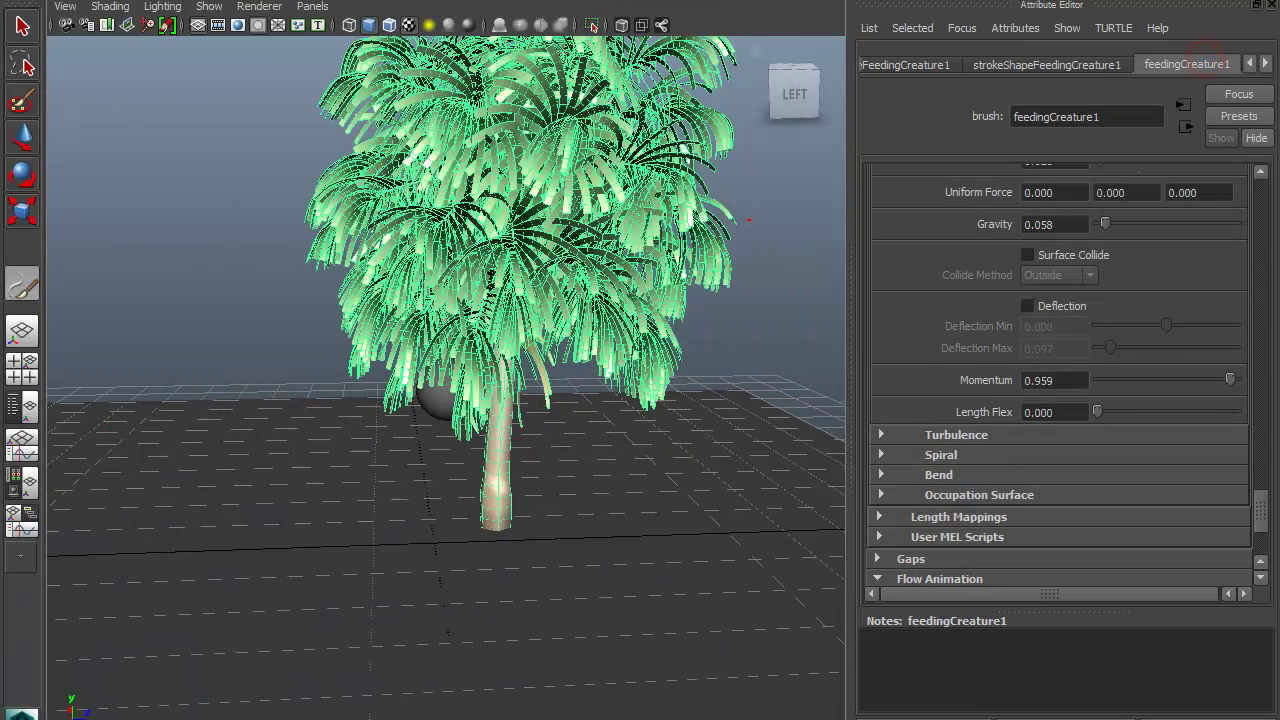
{"action": "left_click_drag", "start_coordinate": [1261, 510], "coordinate": [1261, 210]}
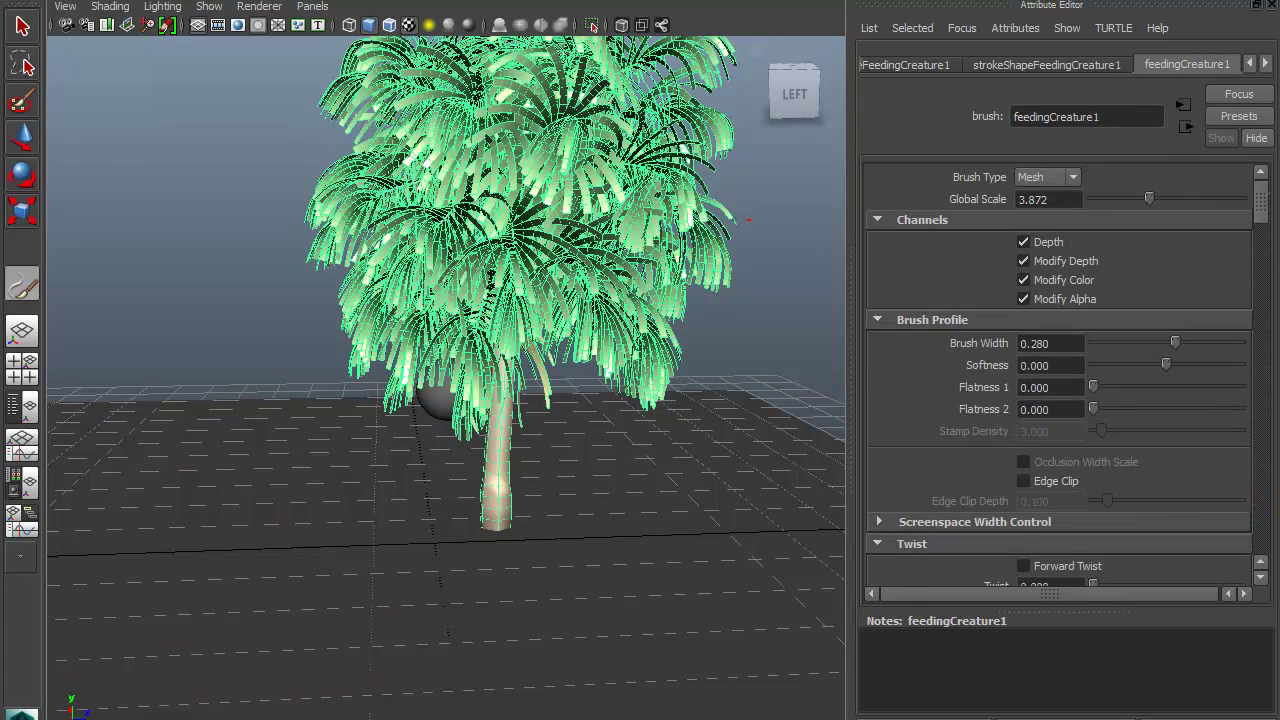
{"action": "left_click_drag", "start_coordinate": [1149, 198], "coordinate": [1199, 198]}
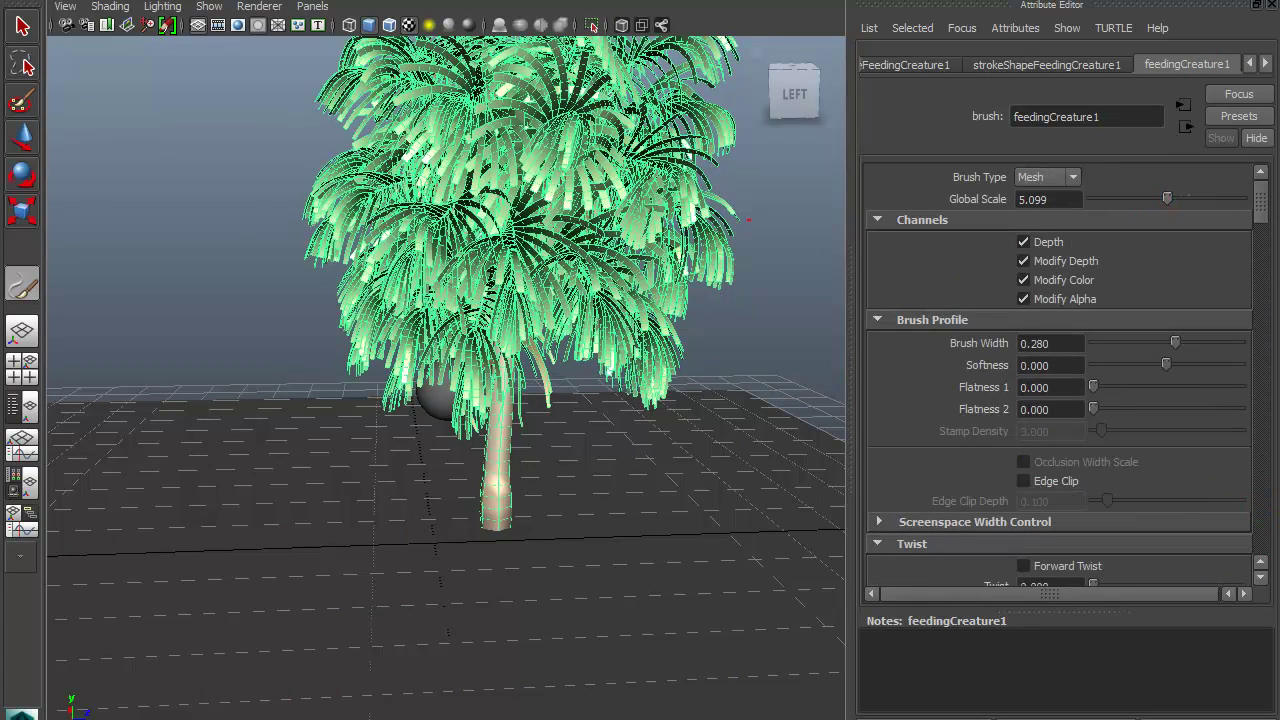
{"action": "left_click_drag", "start_coordinate": [410, 378], "coordinate": [400, 388]}
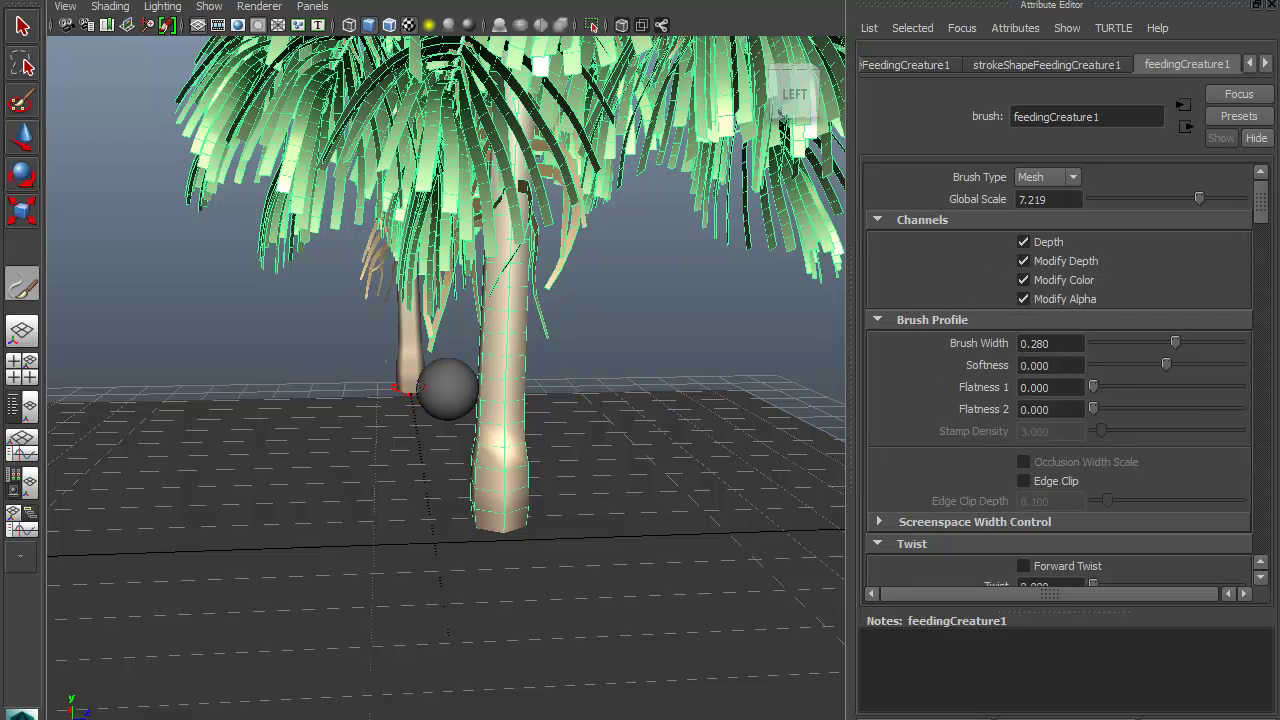
Clear the selection, orbit around the tree, and select the sphere
{"action": "key", "text": "q"}
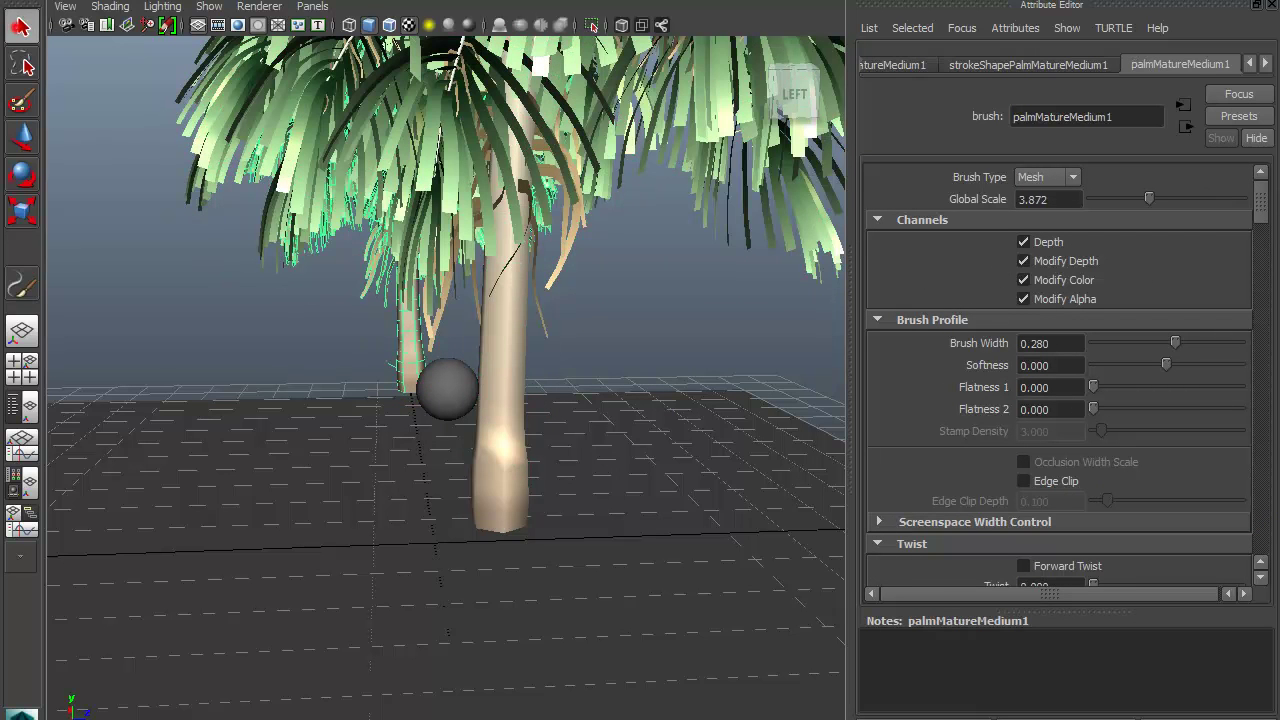
{"action": "left_click", "coordinate": [400, 352]}
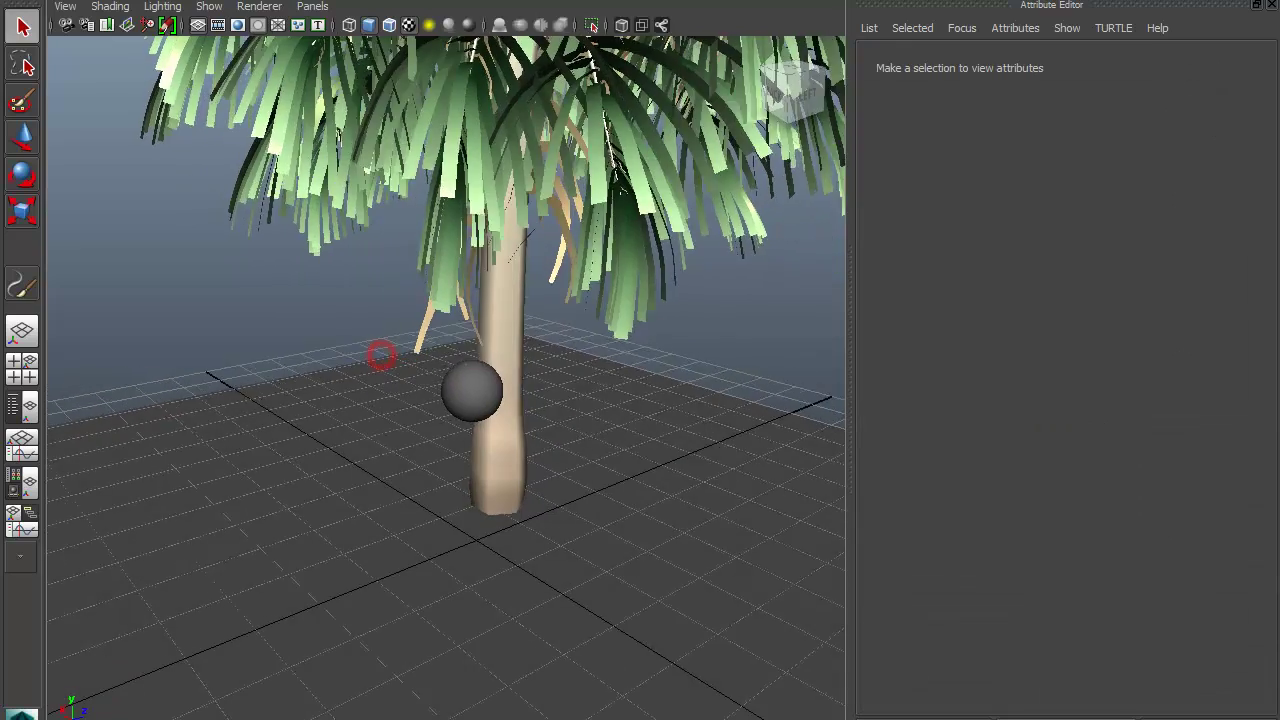
{"action": "mouse_move", "coordinate": [381, 356]}
{"action": "left_mouse_down", "text": "alt"}
{"action": "mouse_move", "coordinate": [466, 389]}
{"action": "mouse_move", "coordinate": [500, 431]}
{"action": "left_mouse_up", "text": "alt"}
{"action": "left_click", "coordinate": [466, 389]}
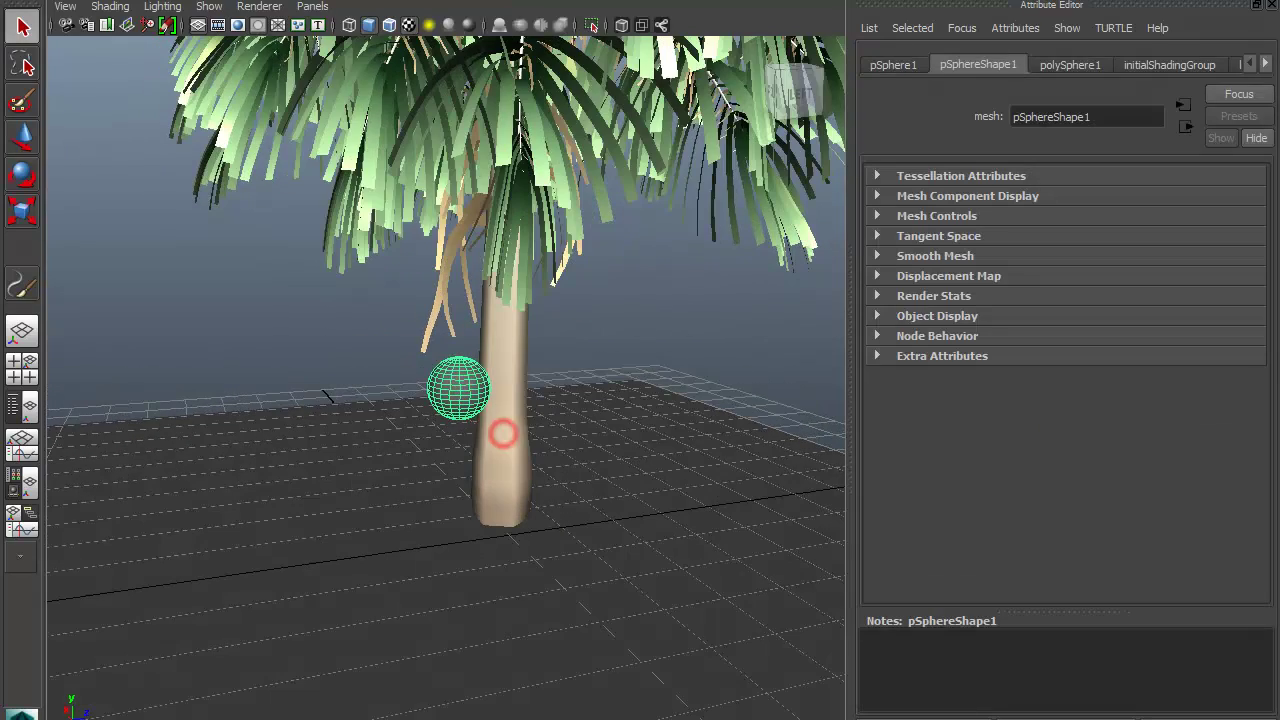
Make the palm collide with the sphere, then move the sphere left and up into the crown
{"action": "left_click", "coordinate": [346, 335]}
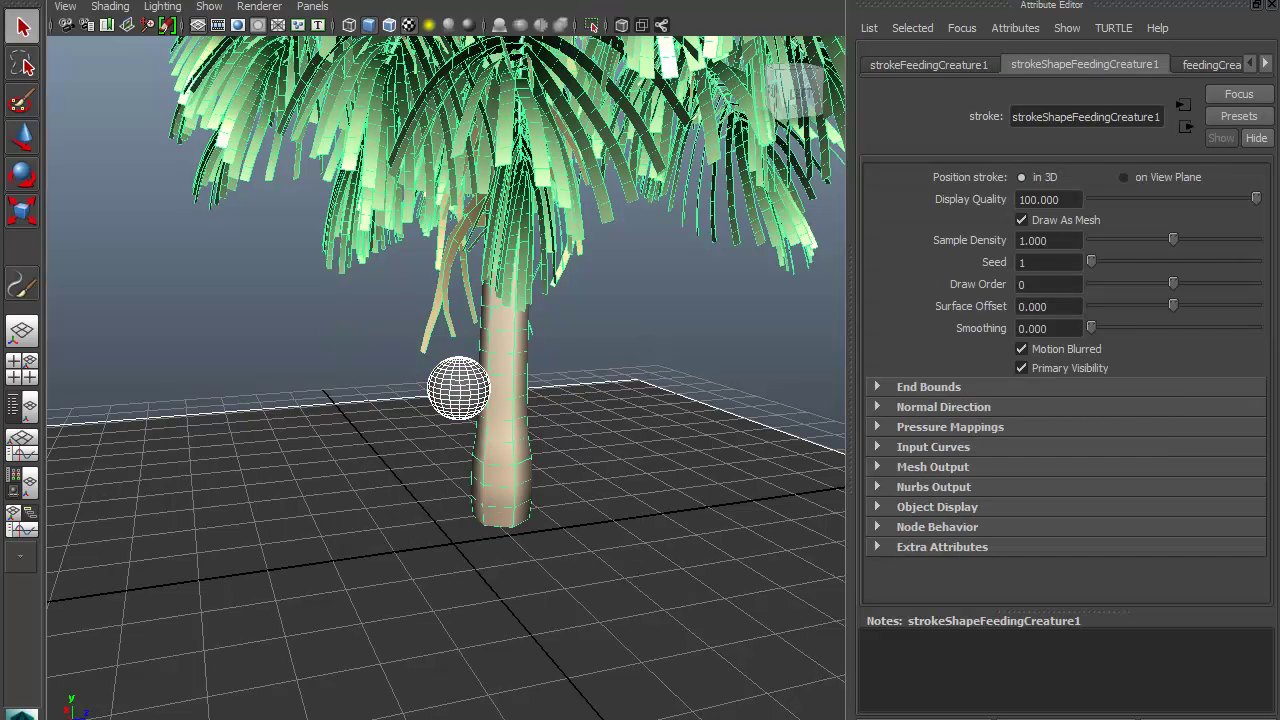
{"action": "left_click", "coordinate": [650, 26]}
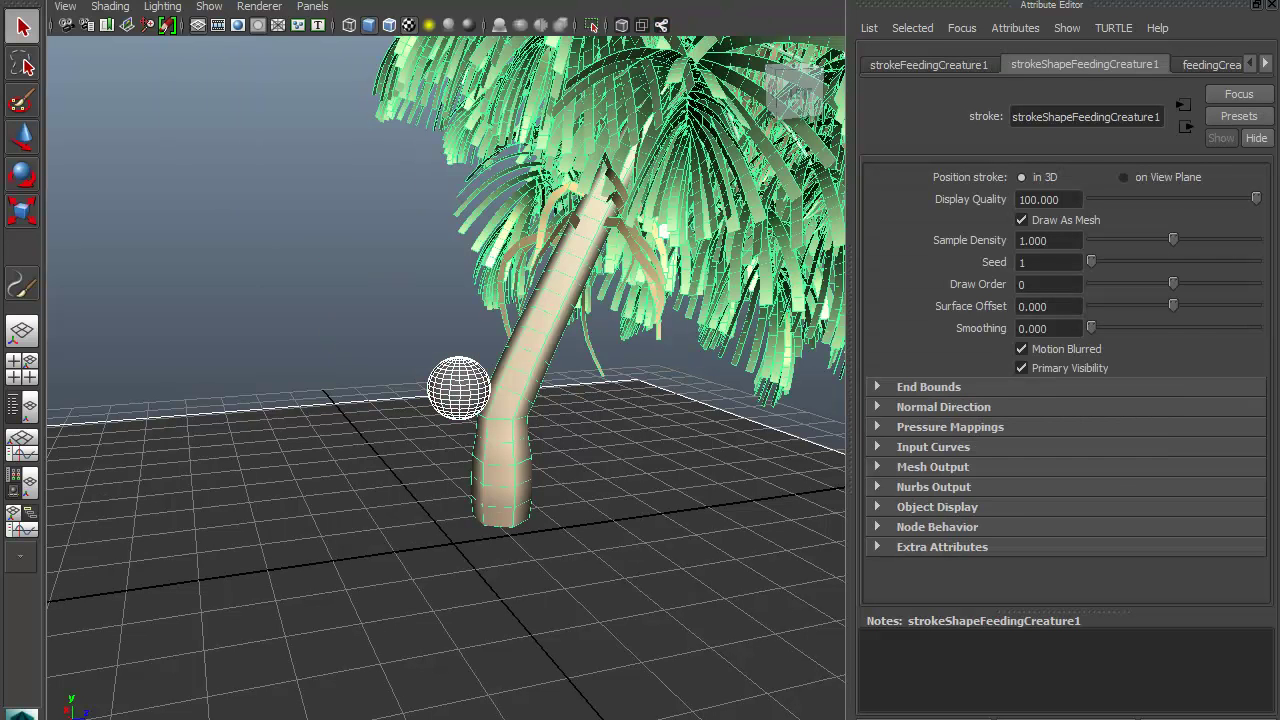
{"action": "left_click", "coordinate": [458, 388]}
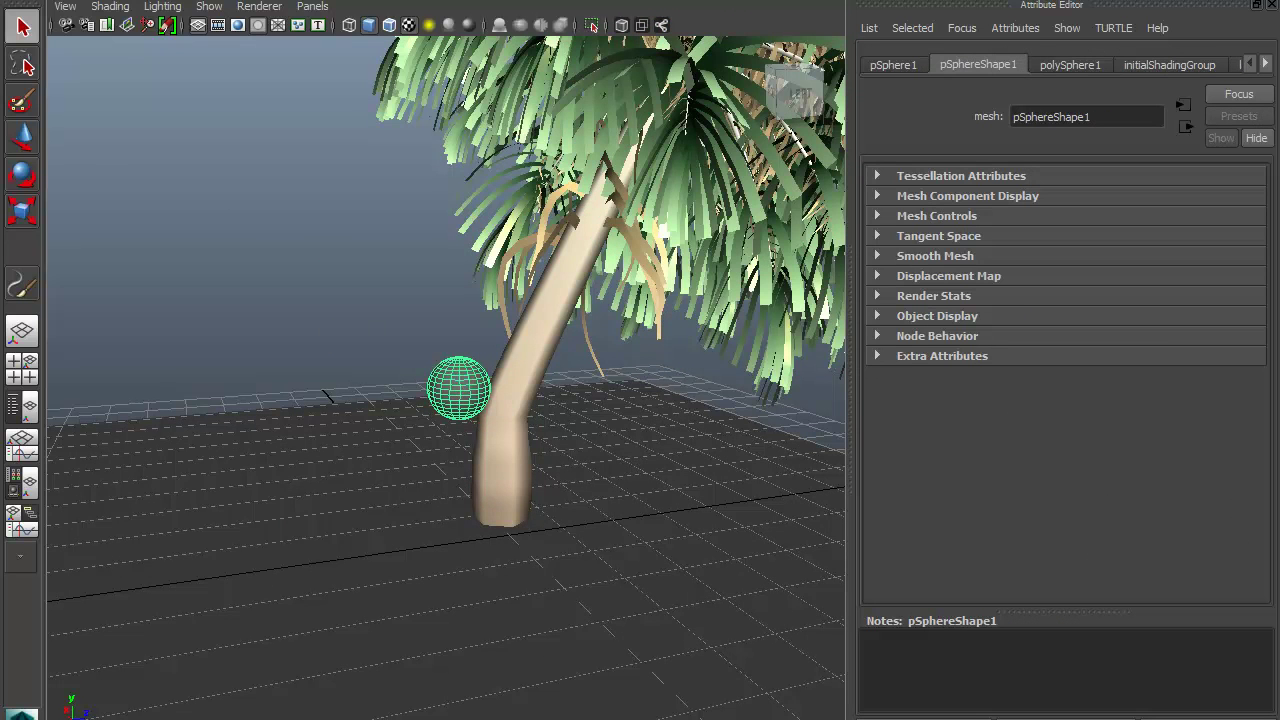
{"action": "key", "text": "w"}
{"action": "left_click_drag", "start_coordinate": [520, 386], "coordinate": [378, 390]}
{"action": "left_click_drag", "start_coordinate": [310, 332], "coordinate": [297, 4]}
Scale the sphere up among the palm fronds, viewed from above
{"action": "mouse_move", "coordinate": [327, 397]}
{"action": "left_mouse_down", "text": "alt"}
{"action": "mouse_move", "coordinate": [400, 350]}
{"action": "mouse_move", "coordinate": [410, 315]}
{"action": "left_mouse_up", "text": "alt"}
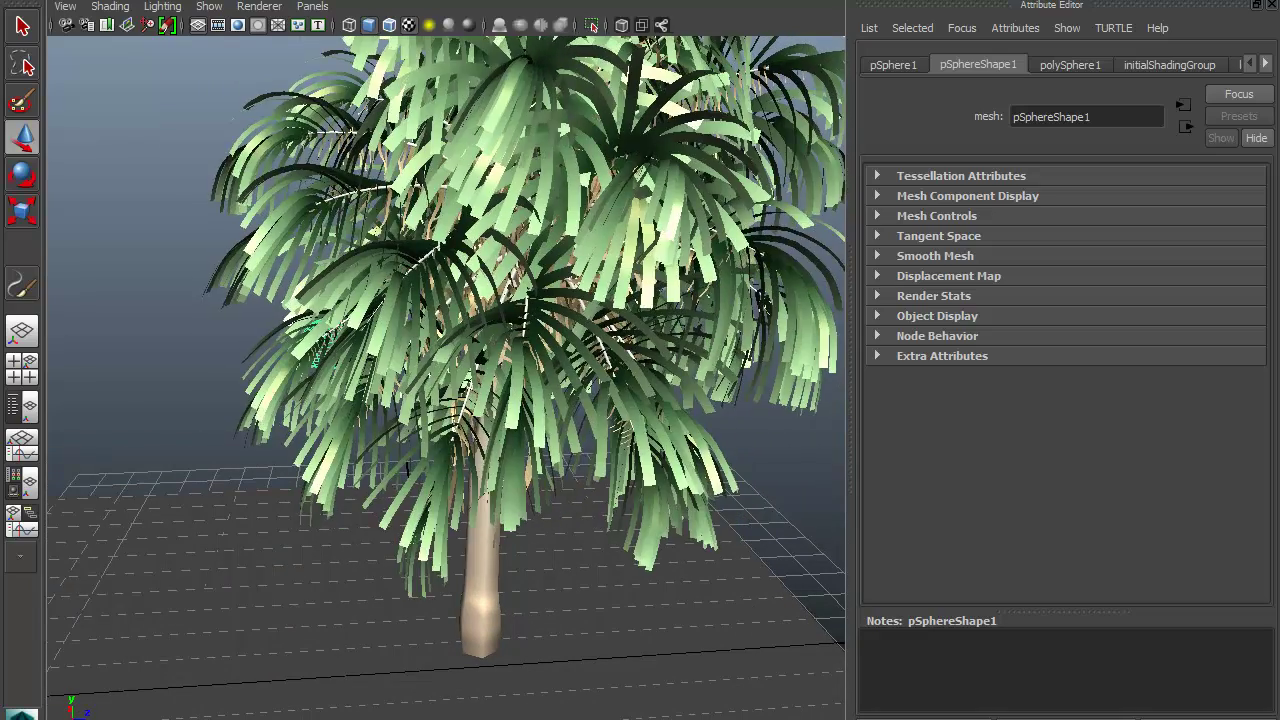
{"action": "left_click_drag", "start_coordinate": [400, 300], "coordinate": [420, 380], "text": "alt"}
{"action": "key", "text": "r"}
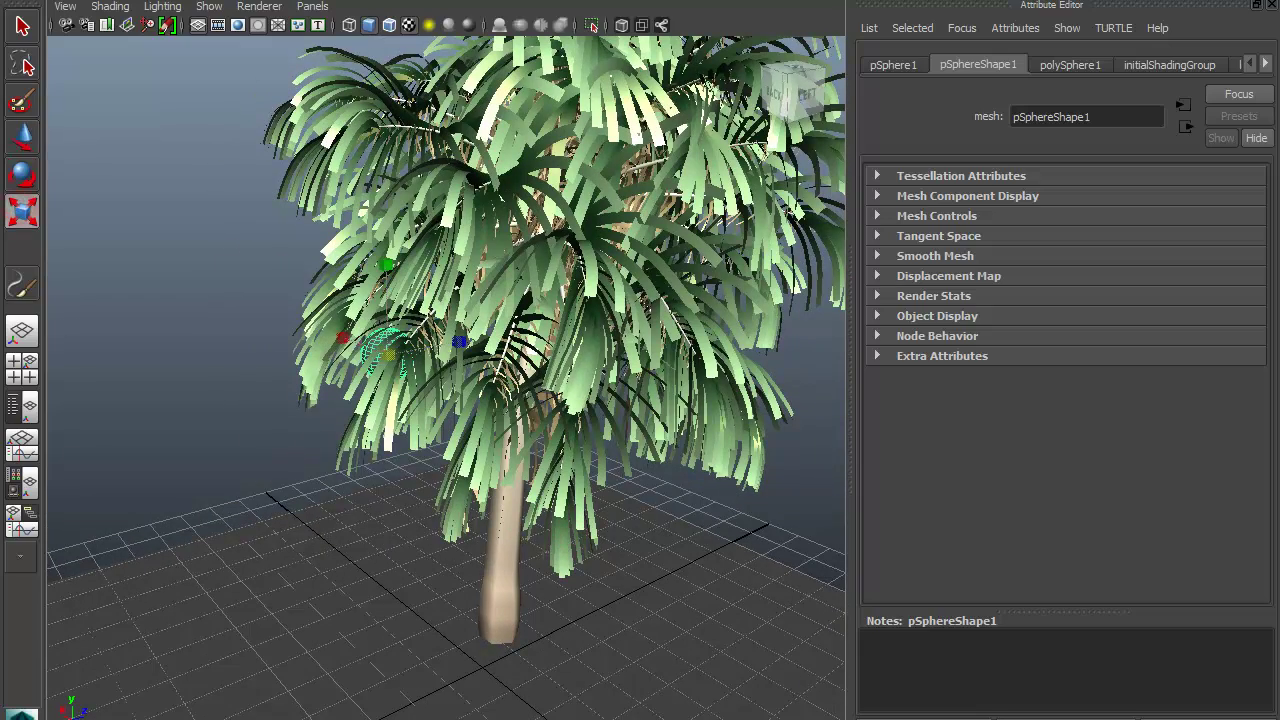
{"action": "left_click_drag", "start_coordinate": [387, 352], "coordinate": [540, 352]}
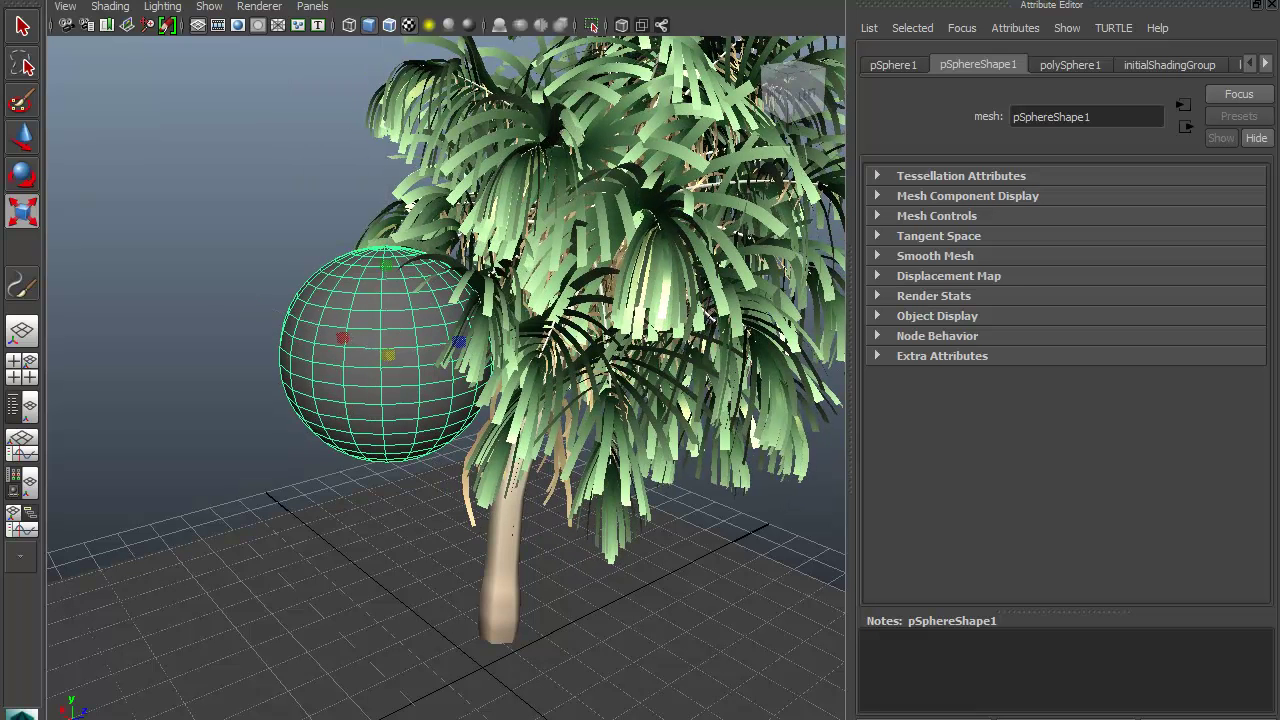
Reposition the sphere further left toward the camera and raise it straight up
{"action": "key", "text": "w"}
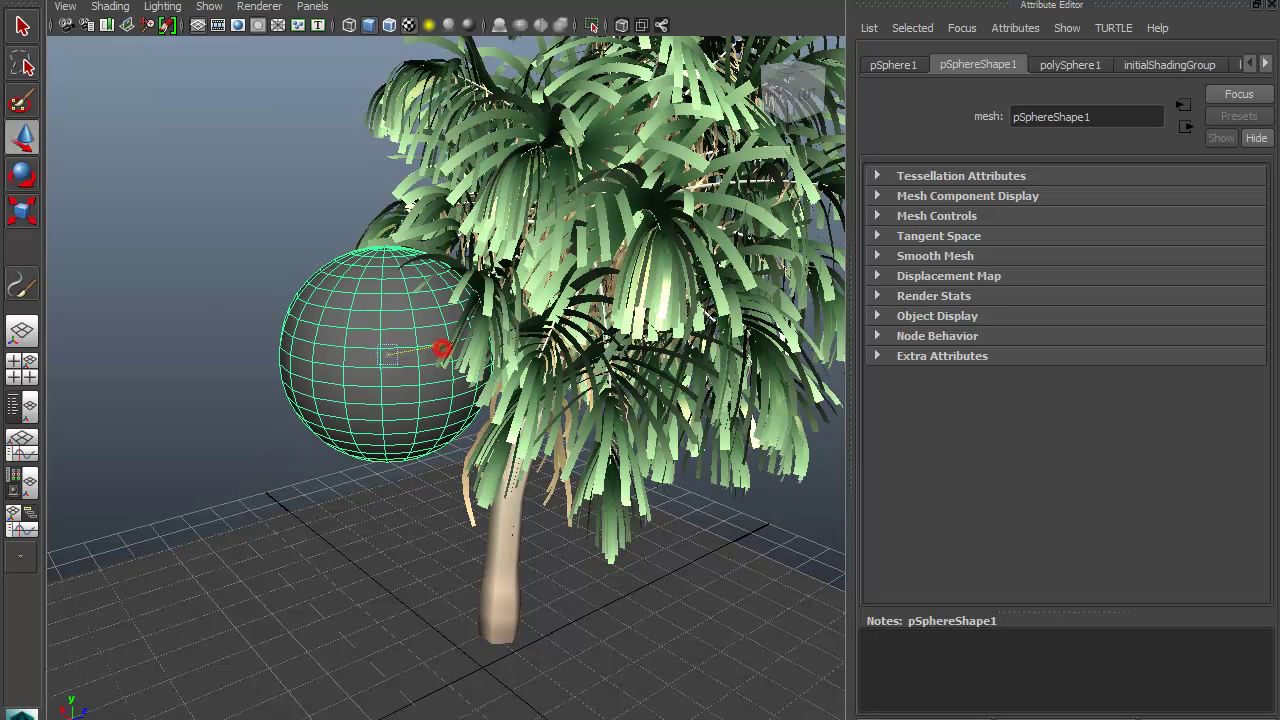
{"action": "mouse_move", "coordinate": [445, 350]}
{"action": "left_mouse_down"}
{"action": "mouse_move", "coordinate": [275, 376]}
{"action": "mouse_move", "coordinate": [387, 354]}
{"action": "mouse_move", "coordinate": [335, 363]}
{"action": "left_mouse_up"}
{"action": "middle_click_drag", "start_coordinate": [402, 338], "coordinate": [382, 337]}
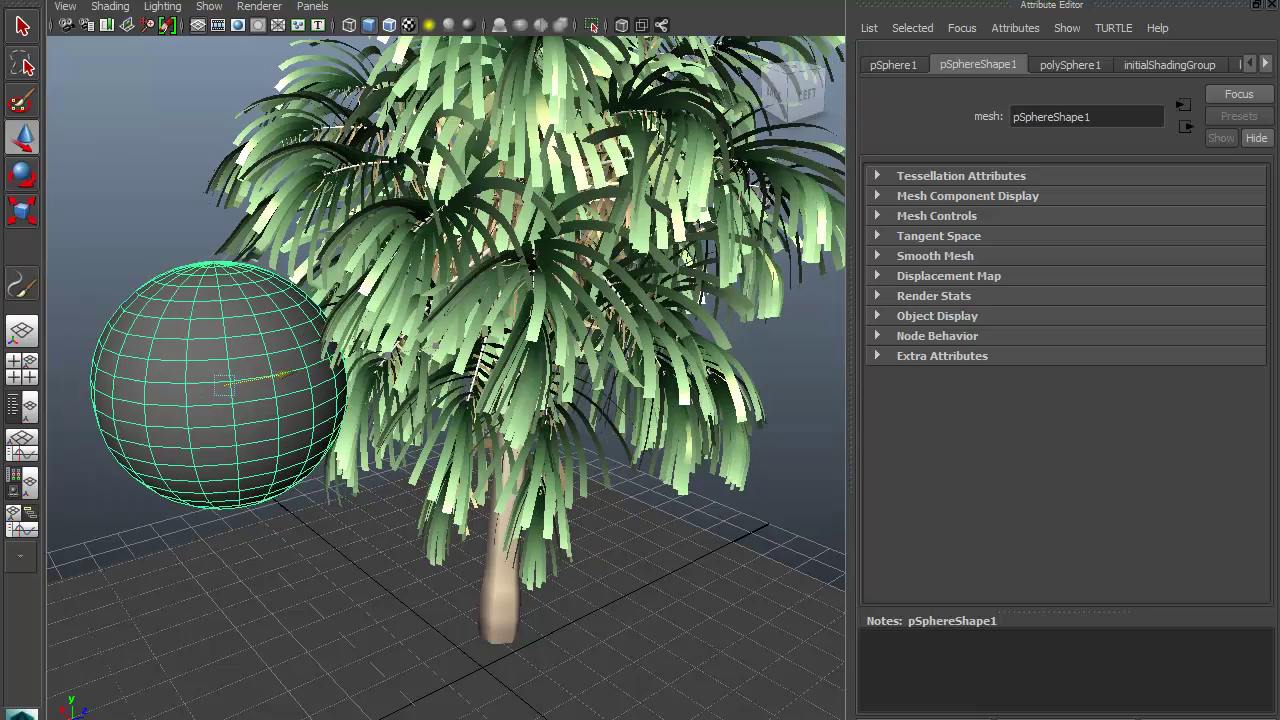
{"action": "left_click_drag", "start_coordinate": [394, 428], "coordinate": [290, 414], "text": "alt"}
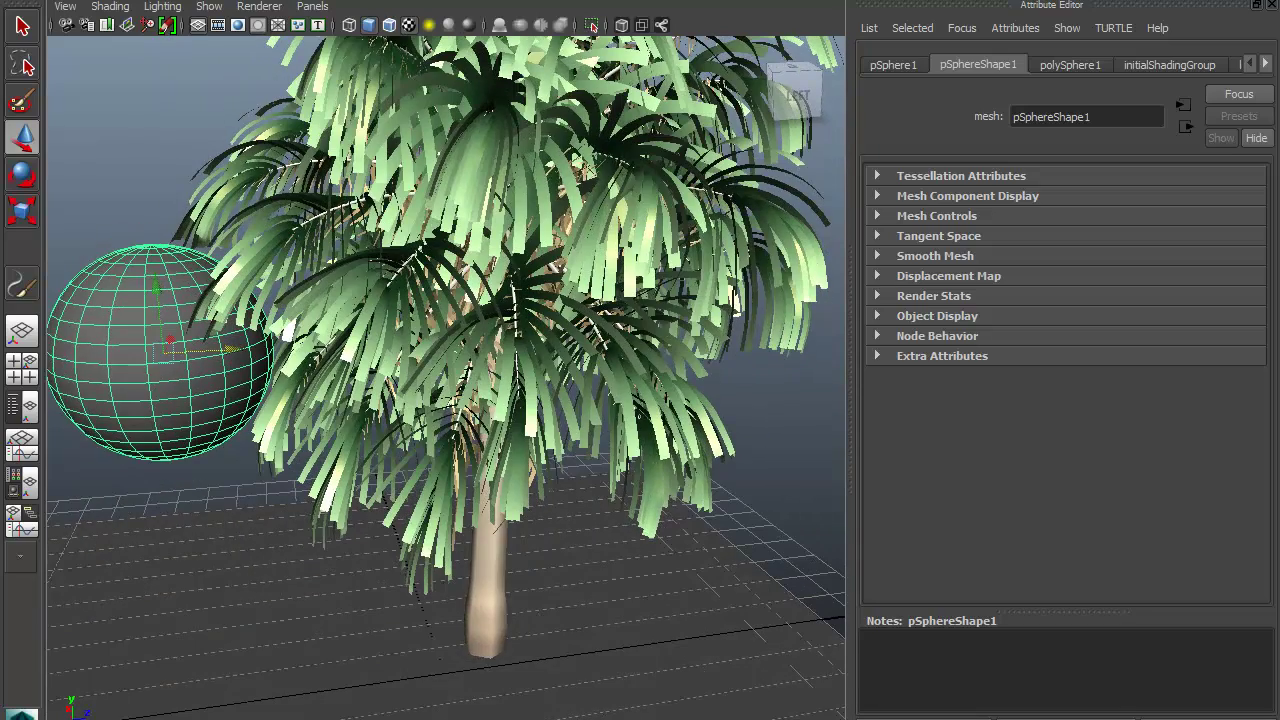
{"action": "left_click", "coordinate": [490, 576]}
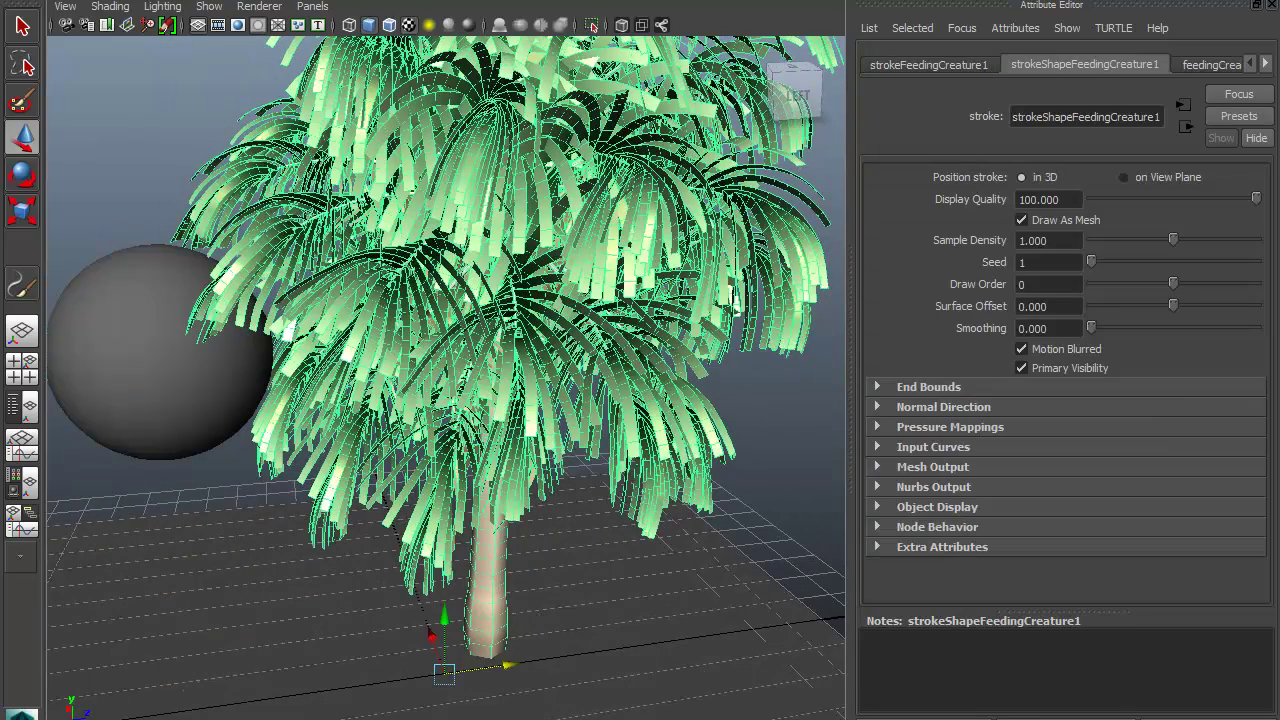
{"action": "left_click", "coordinate": [172, 370]}
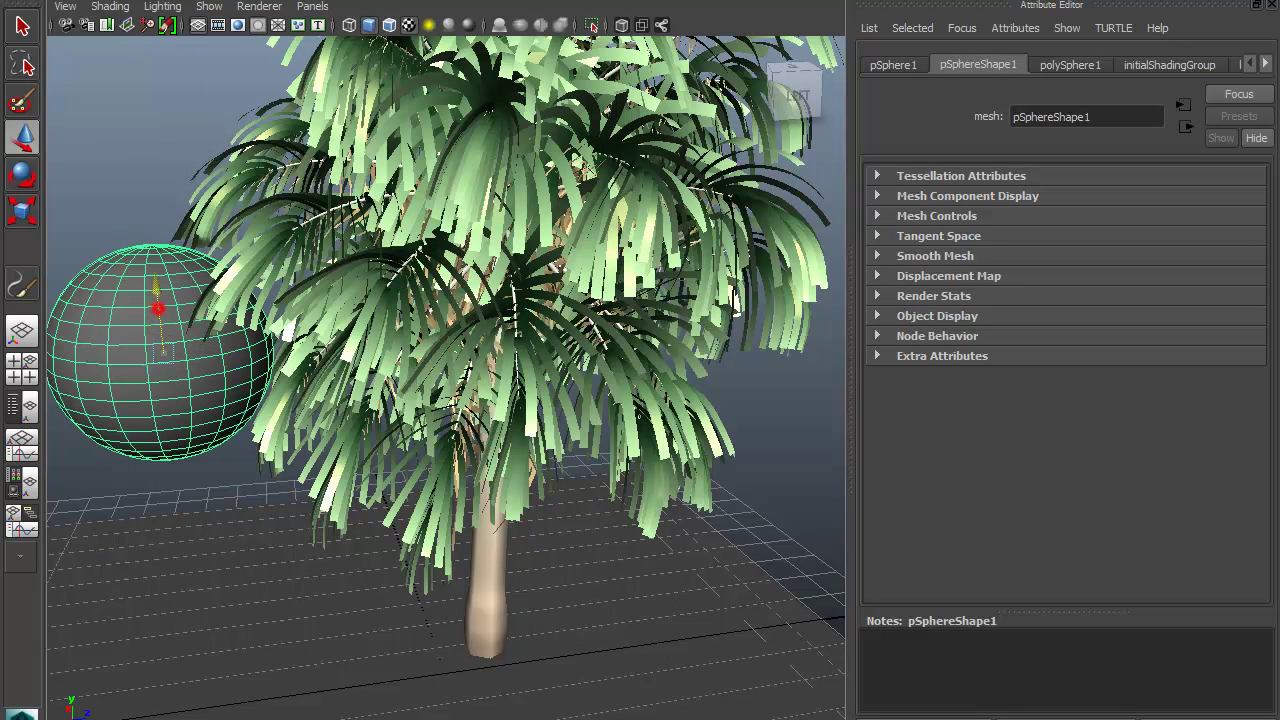
{"action": "mouse_move", "coordinate": [158, 310]}
{"action": "left_mouse_down"}
{"action": "mouse_move", "coordinate": [137, 116]}
{"action": "mouse_move", "coordinate": [167, 390]}
{"action": "left_mouse_up"}
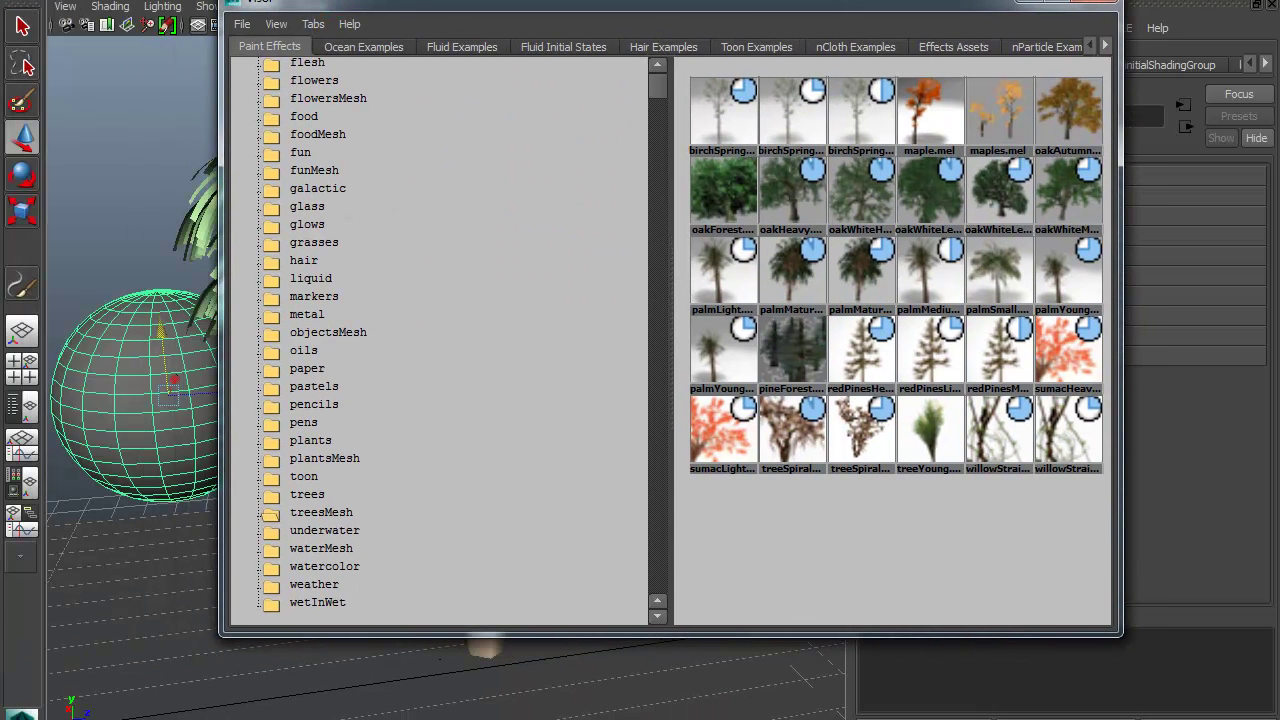
Open the grasses presets and try applying riceAutumn to the current selection
{"action": "left_click", "coordinate": [314, 207]}
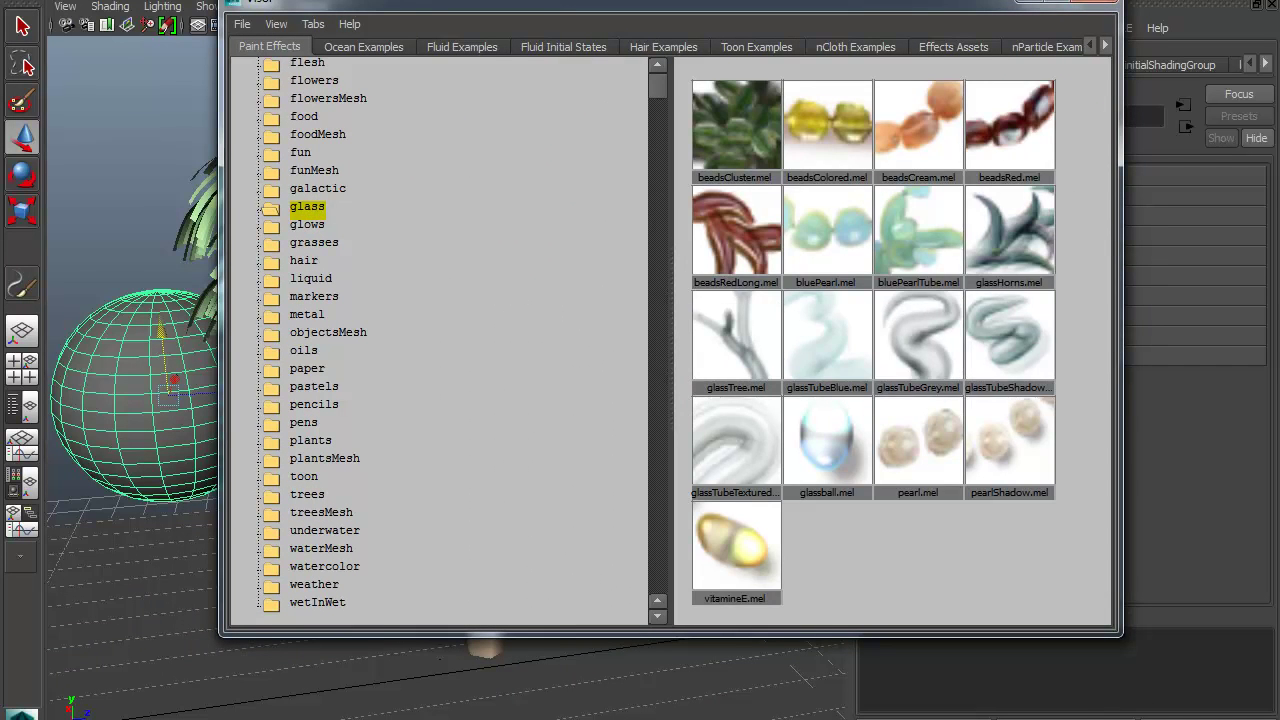
{"action": "left_click", "coordinate": [307, 224]}
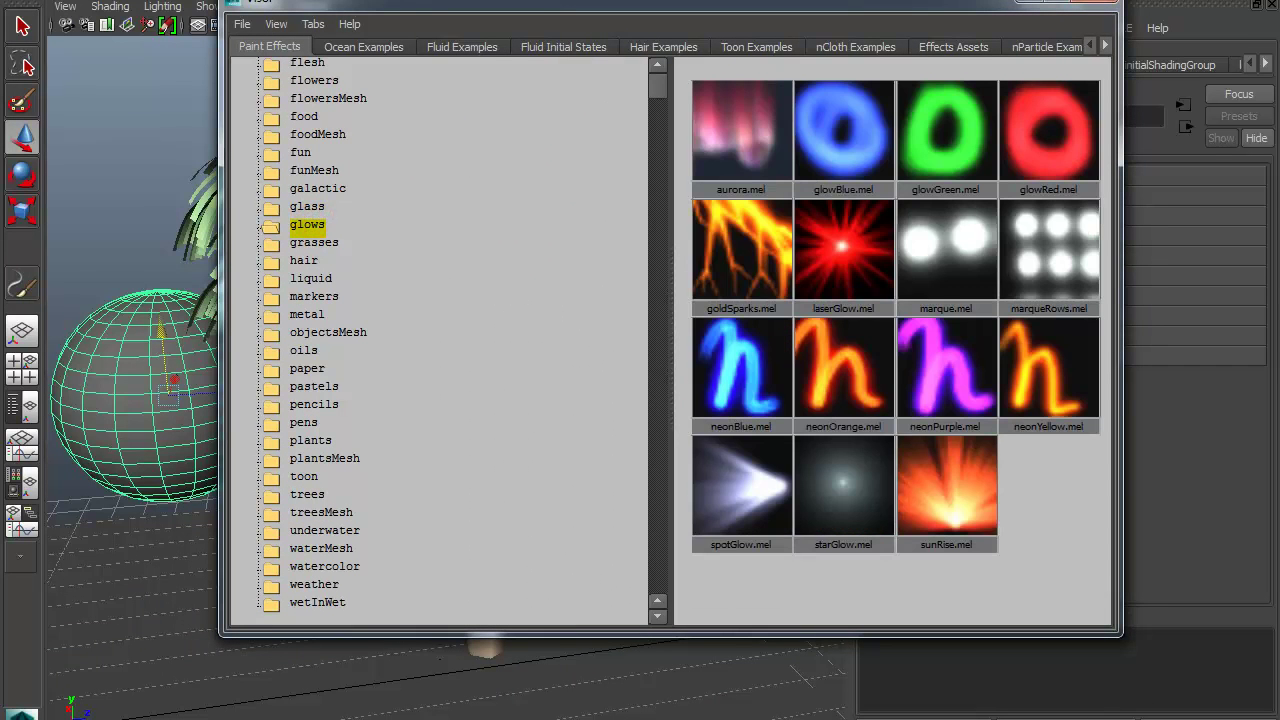
{"action": "left_click", "coordinate": [314, 242]}
{"action": "left_click_drag", "start_coordinate": [600, 4], "coordinate": [292, 57]}
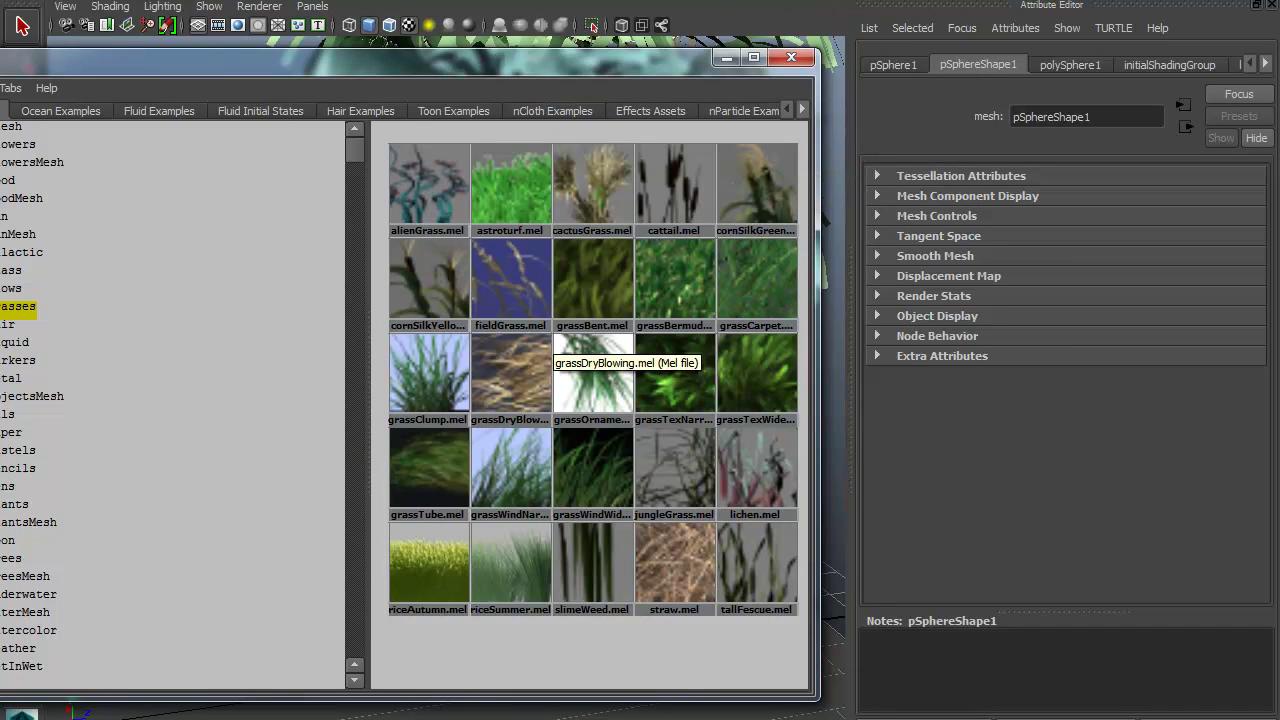
{"action": "right_click", "coordinate": [428, 568]}
{"action": "left_click", "coordinate": [444, 581]}
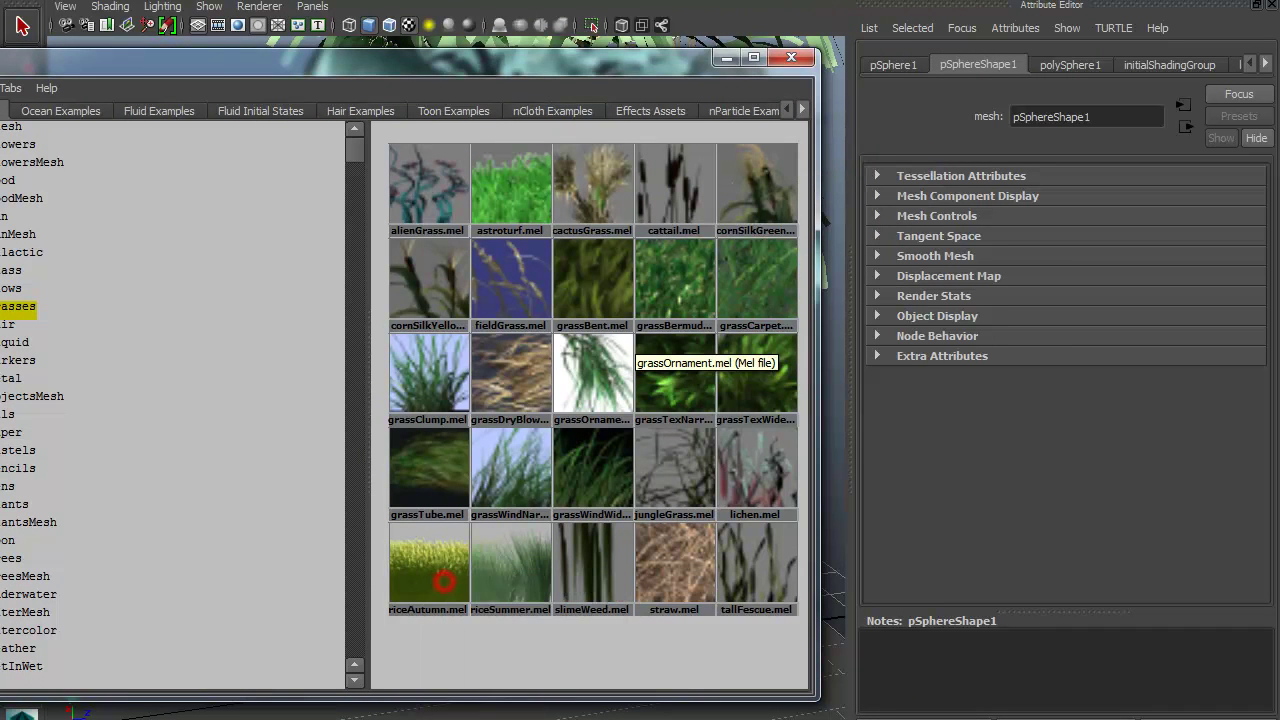
{"action": "left_click", "coordinate": [726, 57]}
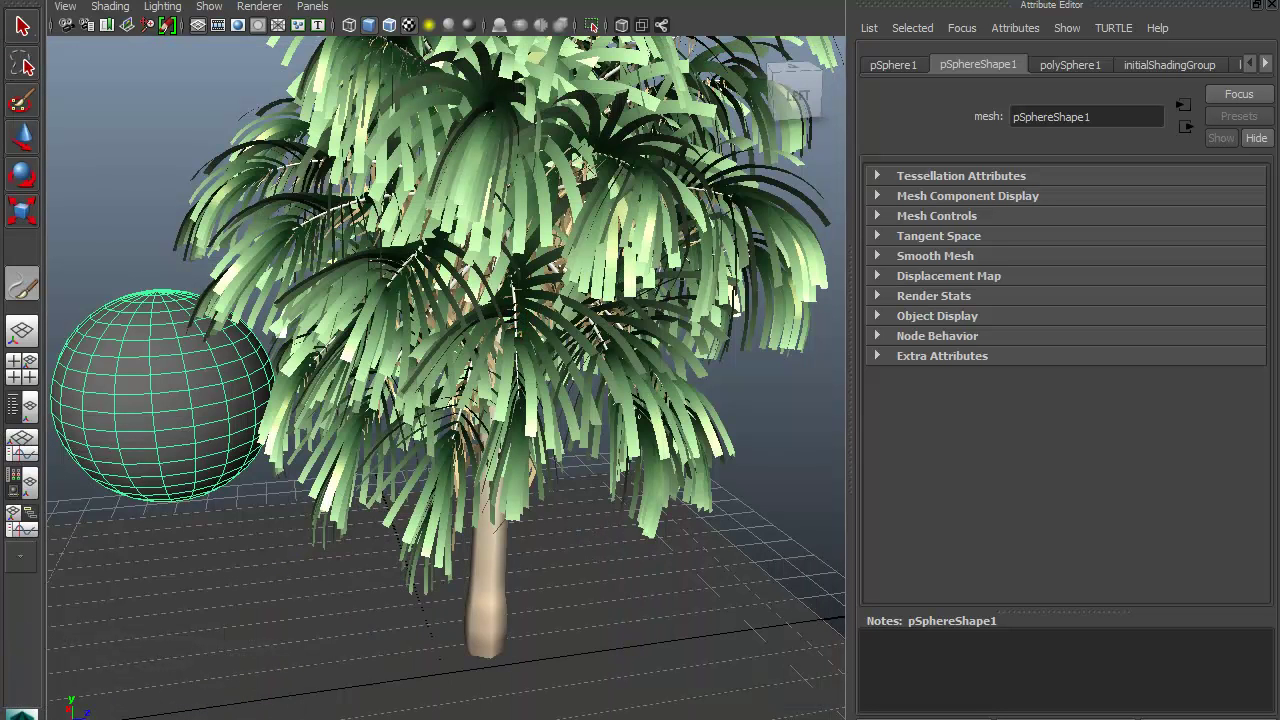
Select the palm stroke and apply the riceAutumn brush to it
{"action": "left_click", "coordinate": [22, 27]}
{"action": "left_click", "coordinate": [494, 528]}
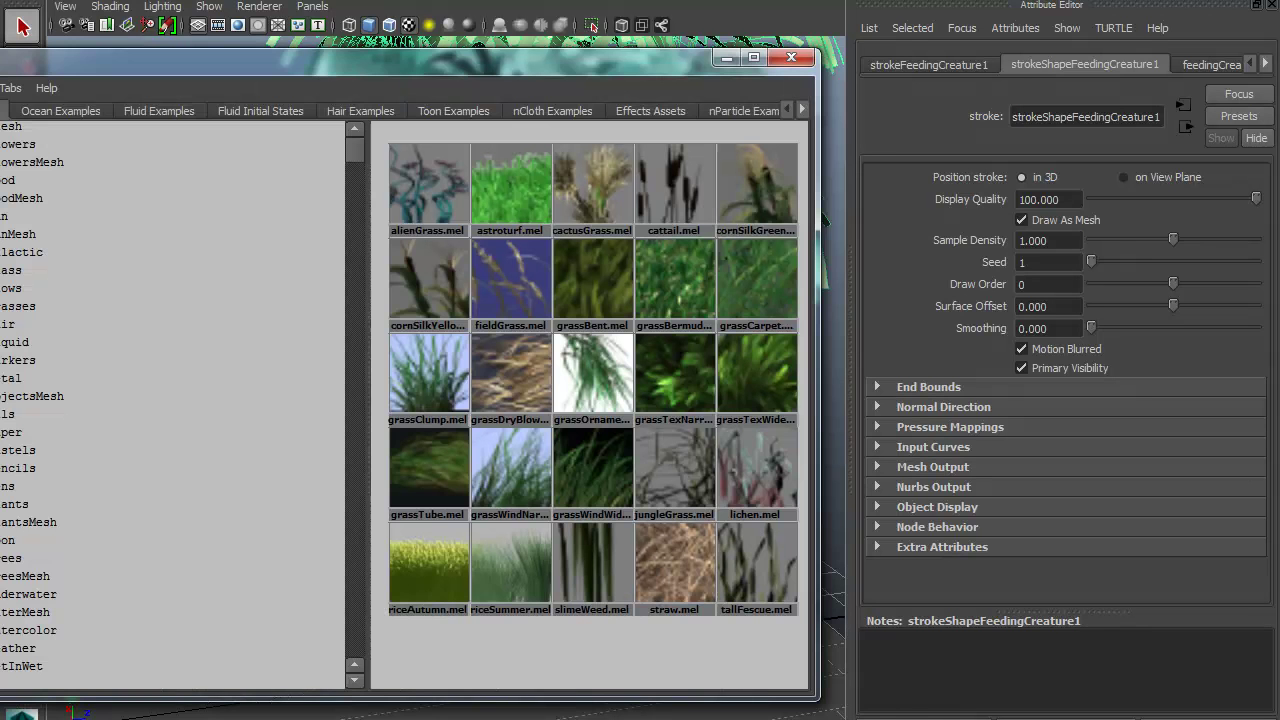
{"action": "right_click", "coordinate": [418, 560]}
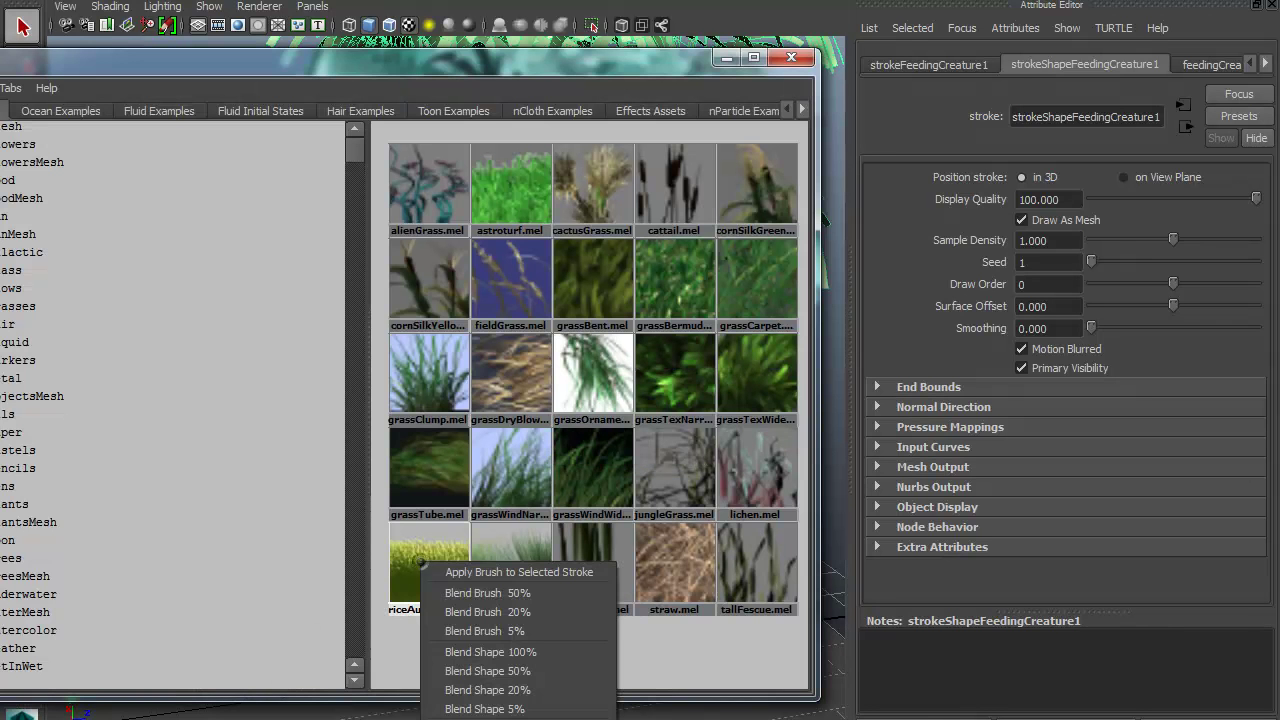
{"action": "left_click", "coordinate": [519, 572]}
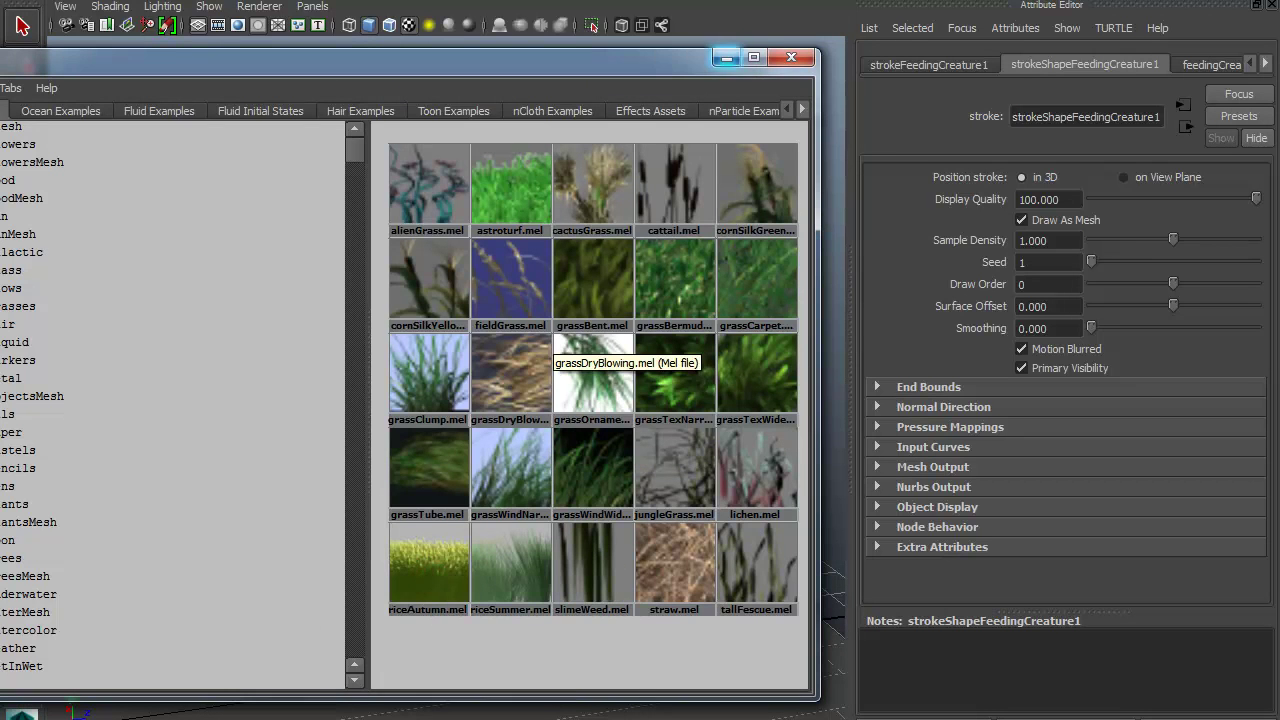
{"action": "left_click", "coordinate": [727, 57]}
Adjust the feedingCreature1 brush's global scale, then delete that stroke
{"action": "left_click", "coordinate": [1187, 64]}
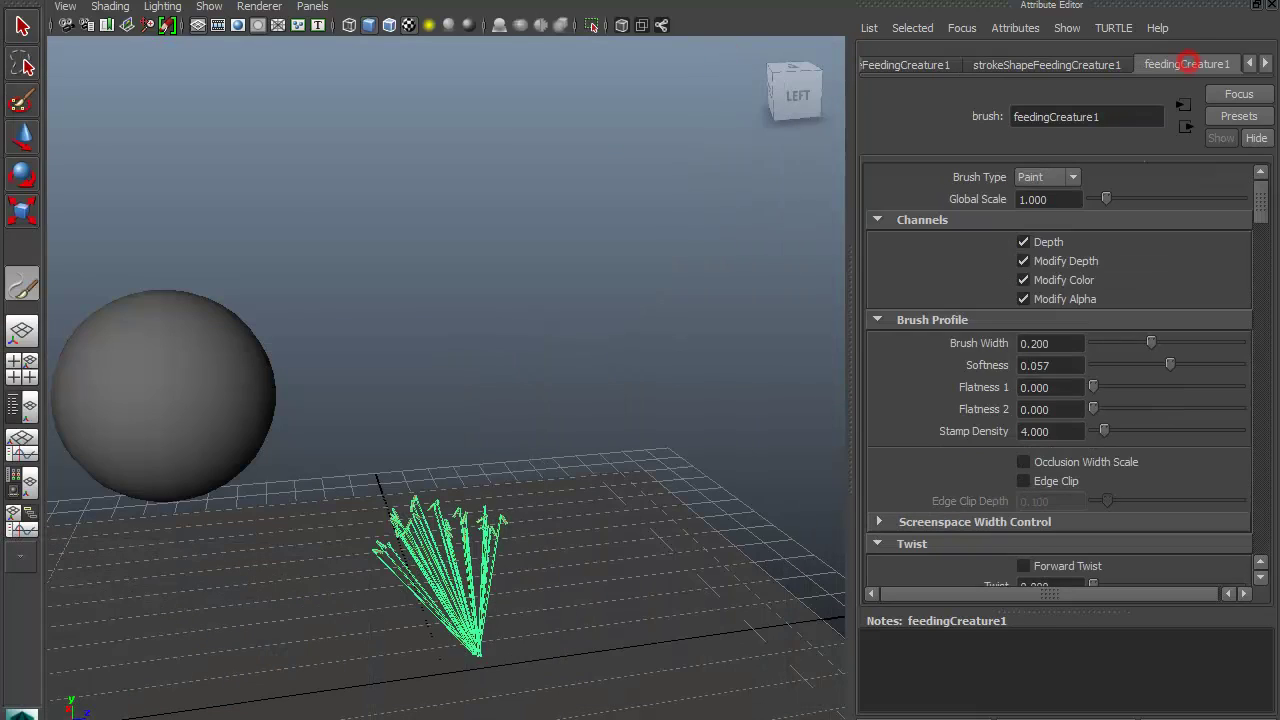
{"action": "left_click", "coordinate": [1106, 199]}
{"action": "left_click_drag", "start_coordinate": [1106, 199], "coordinate": [1134, 199]}
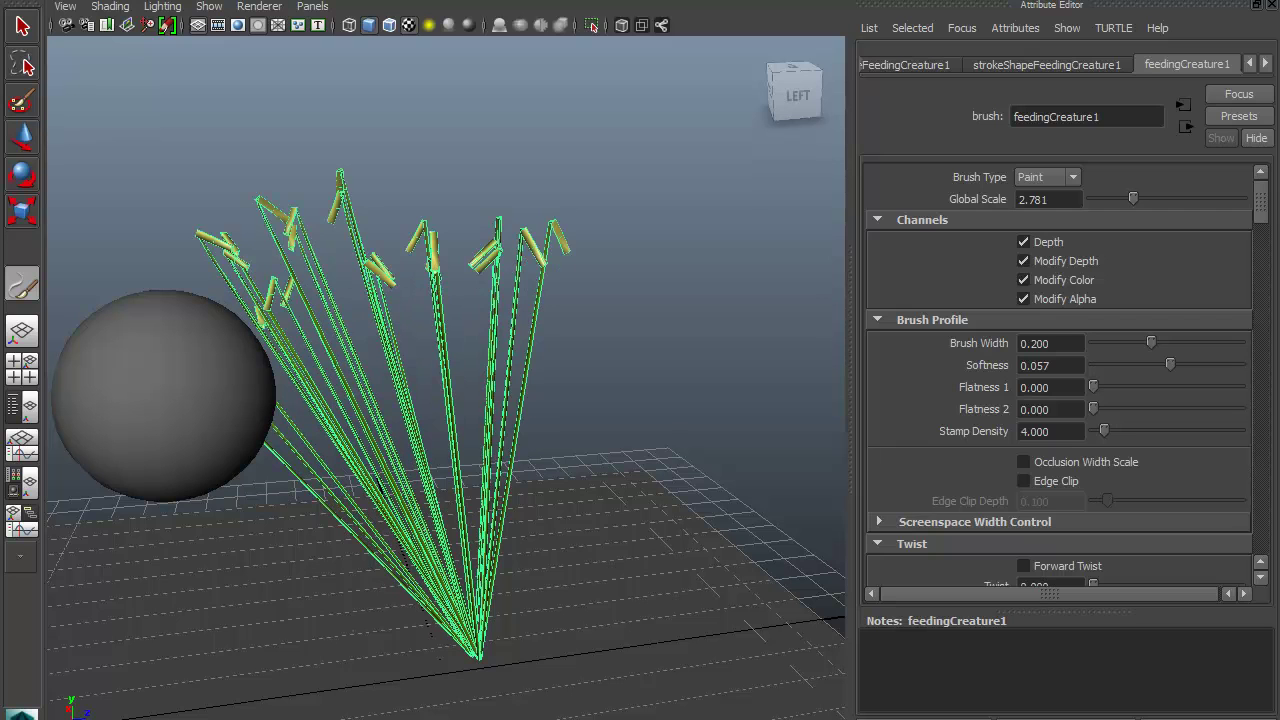
{"action": "key", "text": "Delete"}
Paint a riceAutumn grass stroke on the ground and set its Global Scale to 1.987
{"action": "mouse_move", "coordinate": [394, 510]}
{"action": "left_mouse_down"}
{"action": "mouse_move", "coordinate": [492, 680]}
{"action": "mouse_move", "coordinate": [610, 660]}
{"action": "left_mouse_up"}
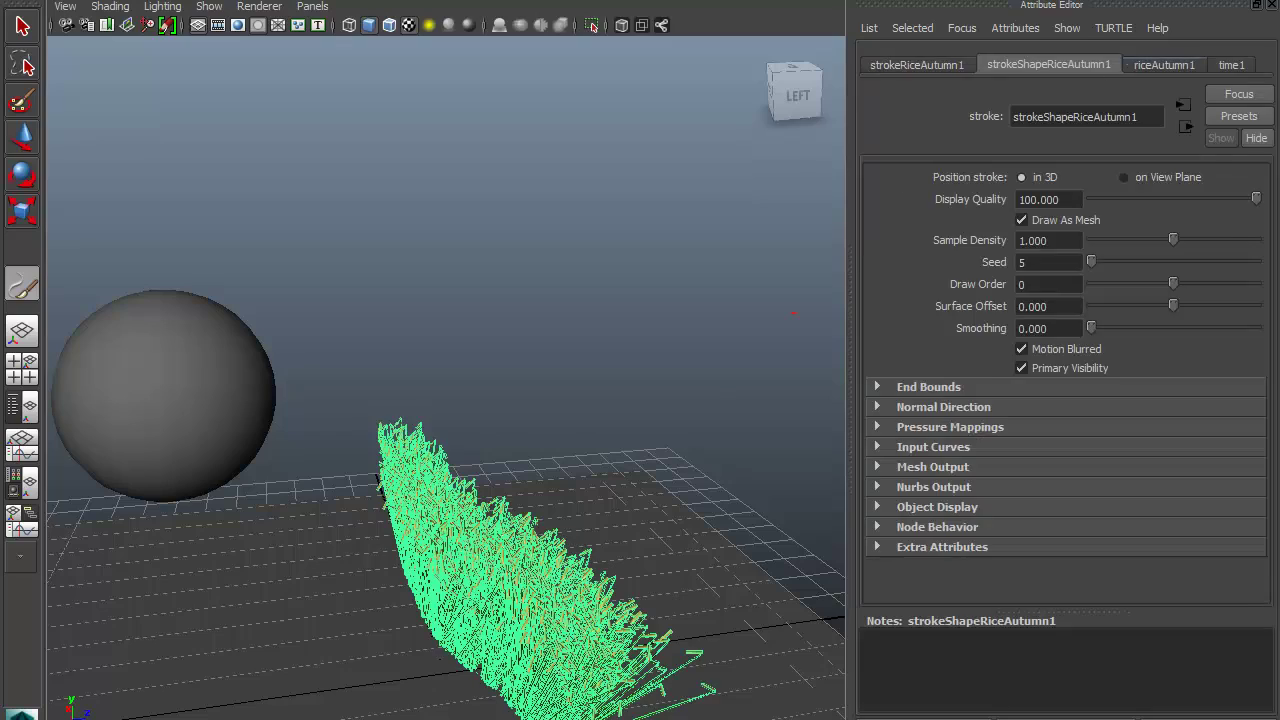
{"action": "left_click", "coordinate": [1164, 64]}
{"action": "mouse_move", "coordinate": [1106, 198]}
{"action": "left_mouse_down"}
{"action": "mouse_move", "coordinate": [1162, 198]}
{"action": "mouse_move", "coordinate": [1121, 198]}
{"action": "left_mouse_up"}
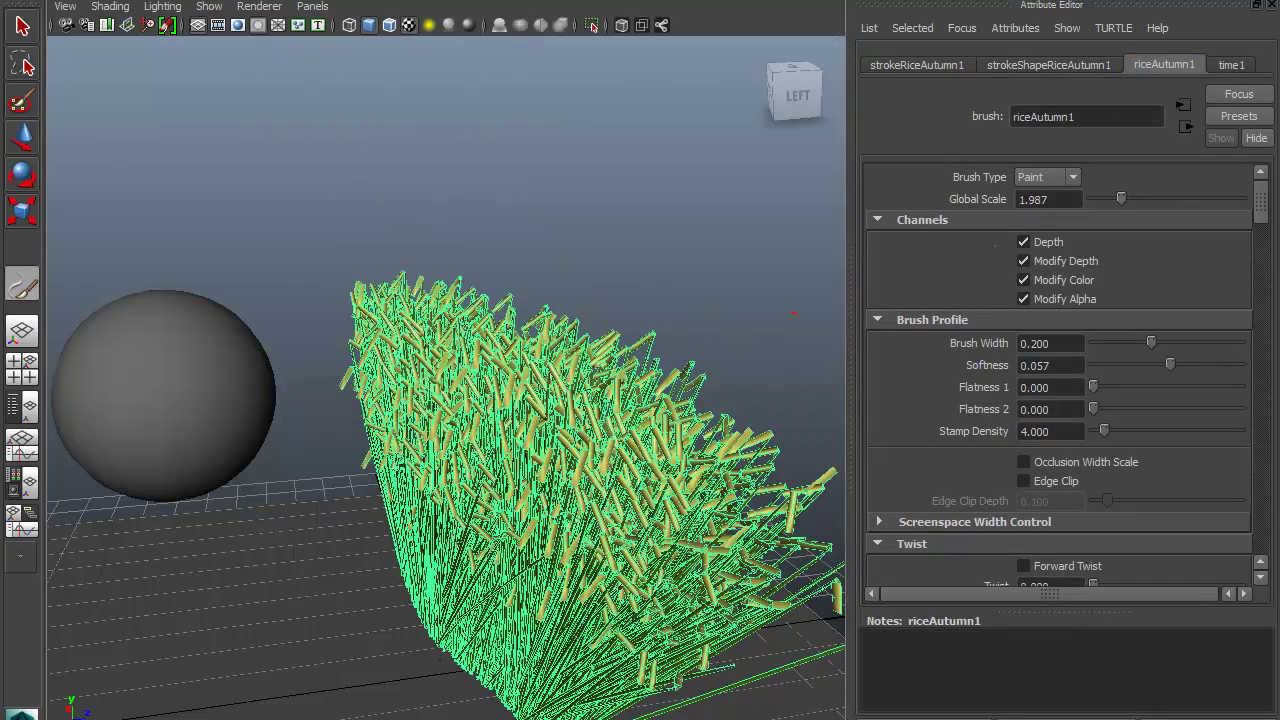
Make the rice grass stroke collide with the sphere using Make Collide from the hotbox
{"action": "key", "text": "q"}
{"action": "left_click", "coordinate": [155, 325]}
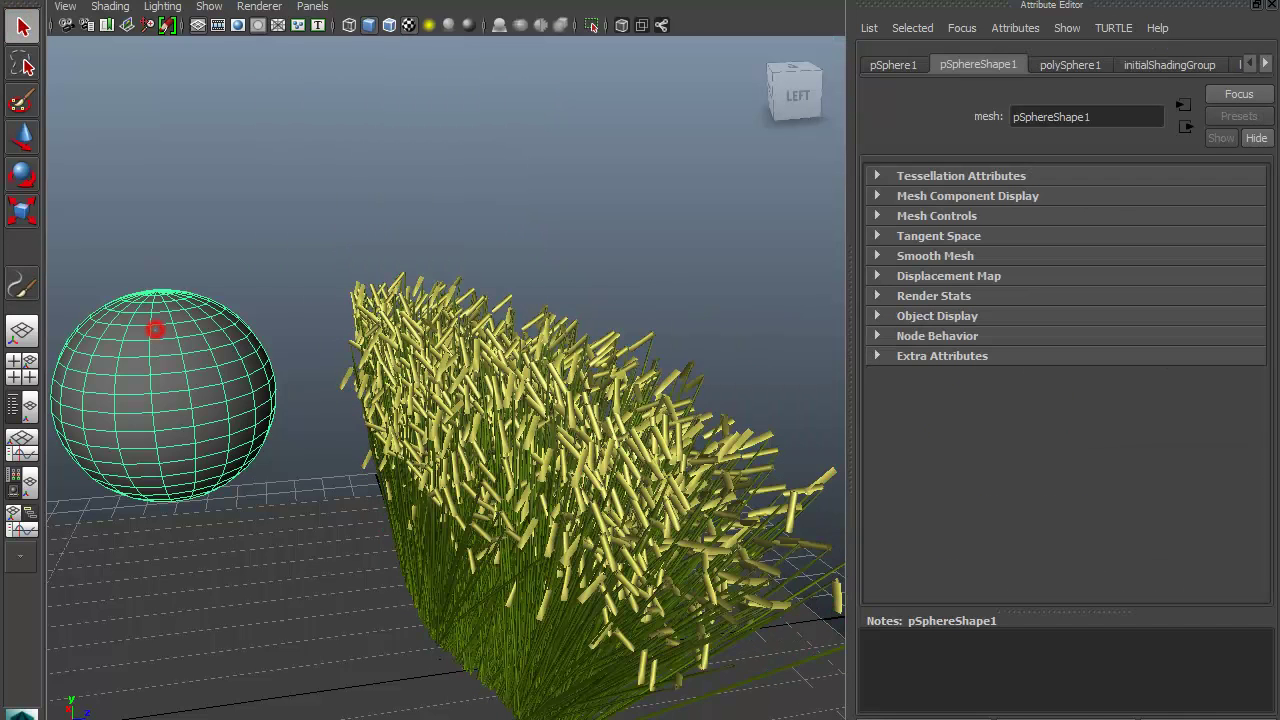
{"action": "key", "text": "w"}
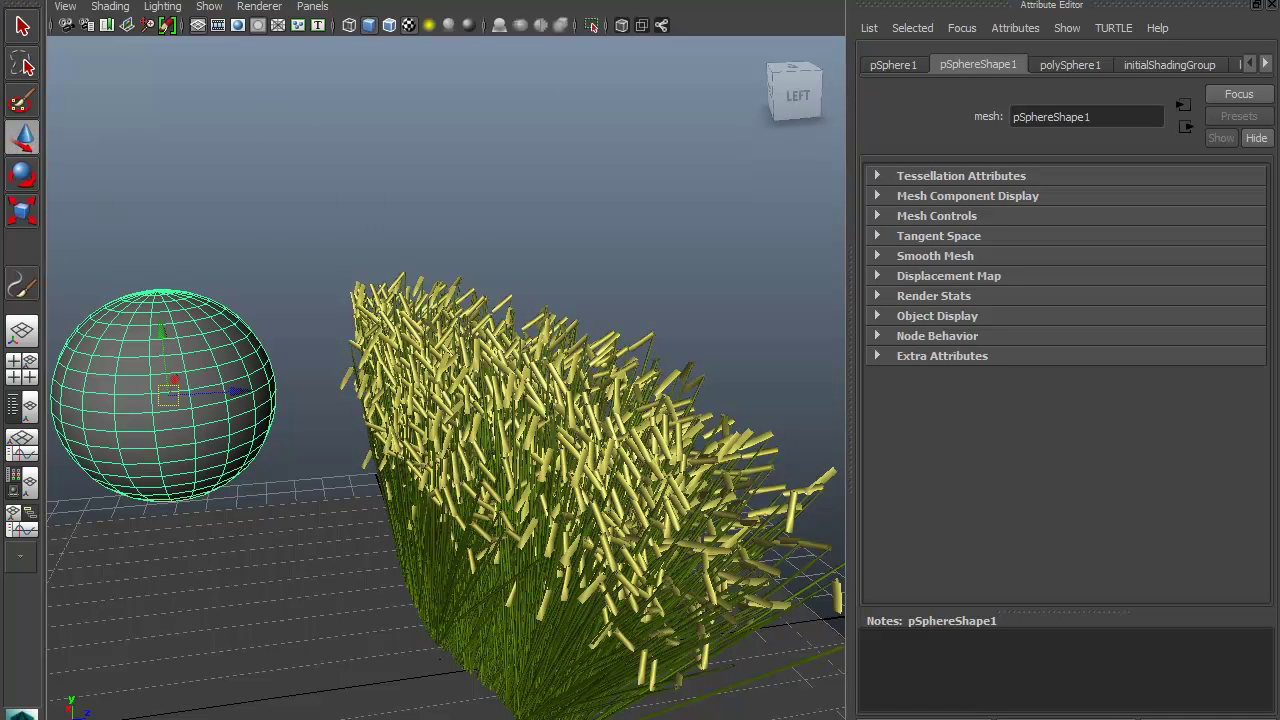
{"action": "left_click", "coordinate": [520, 480]}
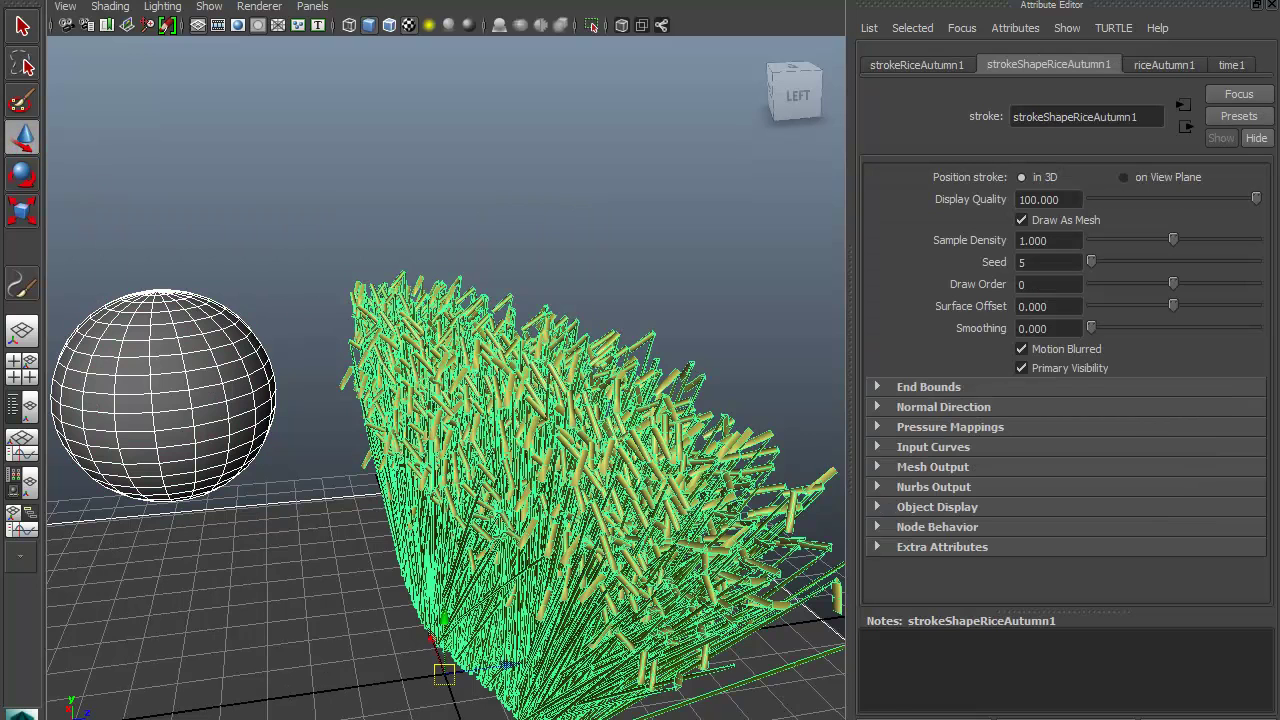
{"action": "key", "text": "space"}
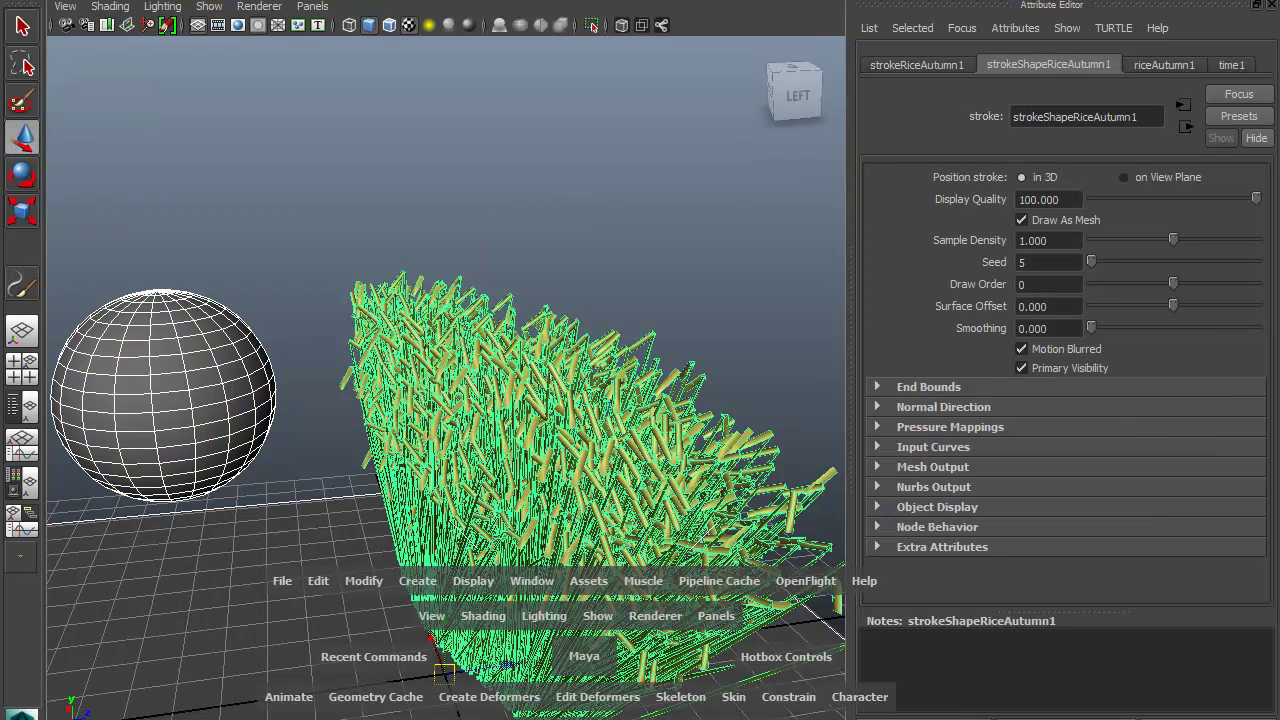
{"action": "left_click", "coordinate": [814, 477]}
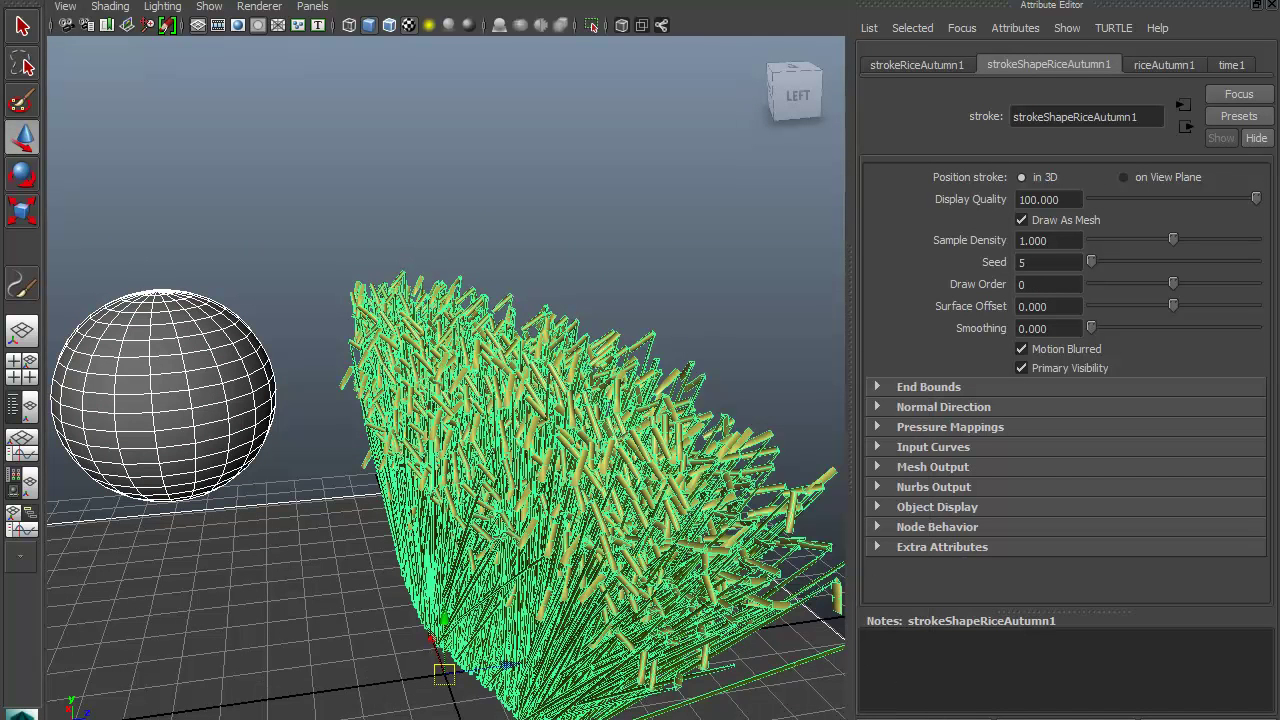
Move the sphere through the middle of the grass, then back to the far left
{"action": "left_click", "coordinate": [210, 369]}
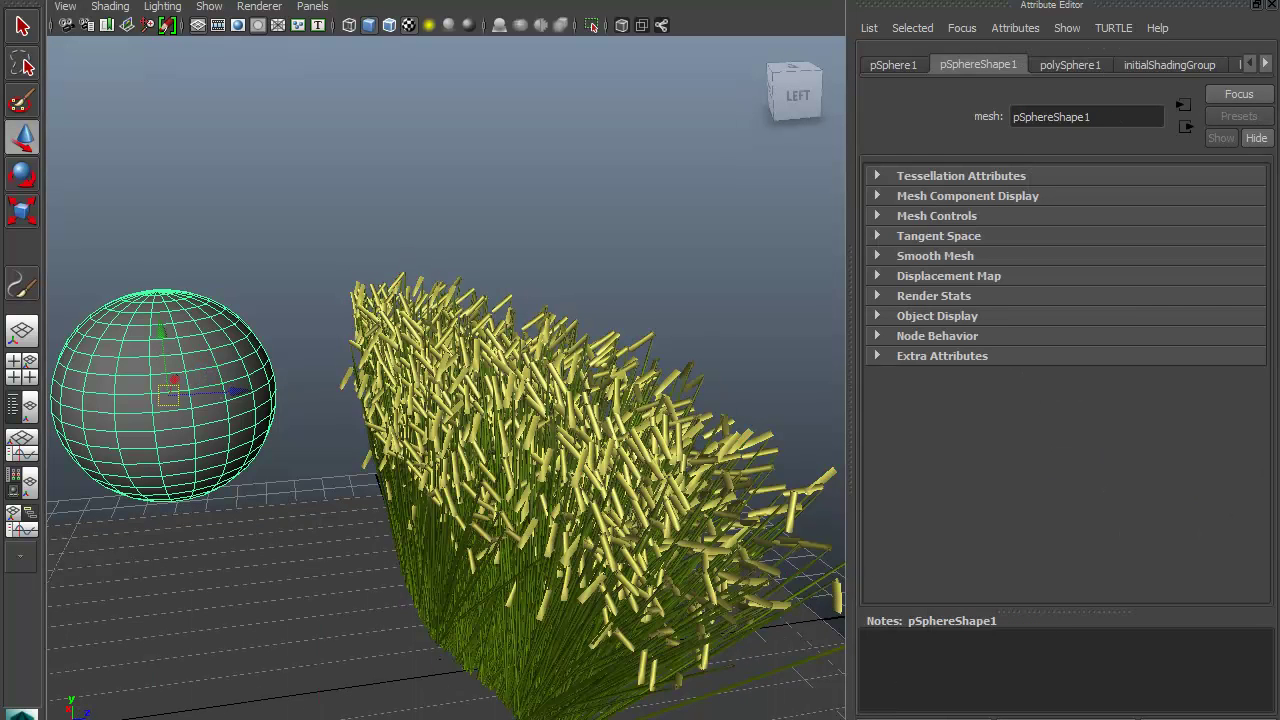
{"action": "left_click_drag", "start_coordinate": [170, 393], "coordinate": [462, 370]}
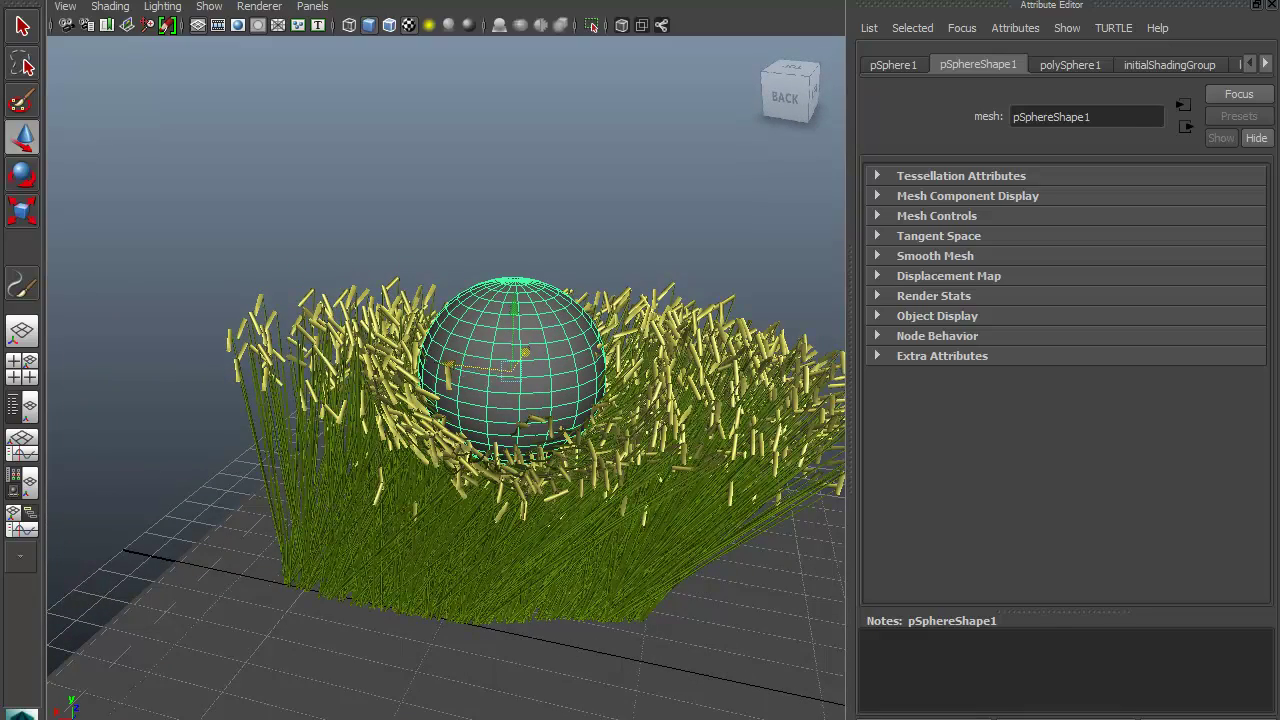
{"action": "left_click", "coordinate": [455, 372]}
{"action": "left_click", "coordinate": [486, 360]}
{"action": "mouse_move", "coordinate": [463, 368]}
{"action": "left_mouse_down"}
{"action": "mouse_move", "coordinate": [615, 385]}
{"action": "mouse_move", "coordinate": [465, 385]}
{"action": "mouse_move", "coordinate": [515, 440]}
{"action": "mouse_move", "coordinate": [515, 373]}
{"action": "mouse_move", "coordinate": [380, 400]}
{"action": "mouse_move", "coordinate": [520, 400]}
{"action": "left_mouse_up"}
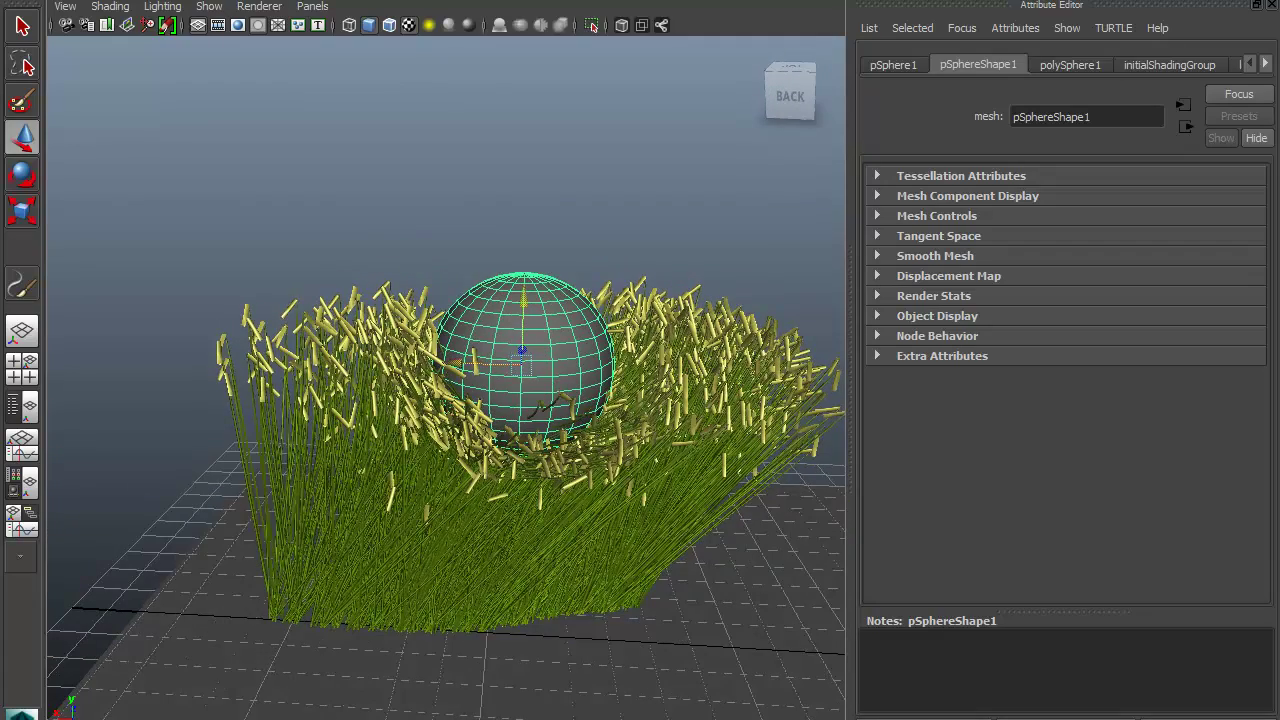
{"action": "left_click_drag", "start_coordinate": [475, 362], "coordinate": [75, 352]}
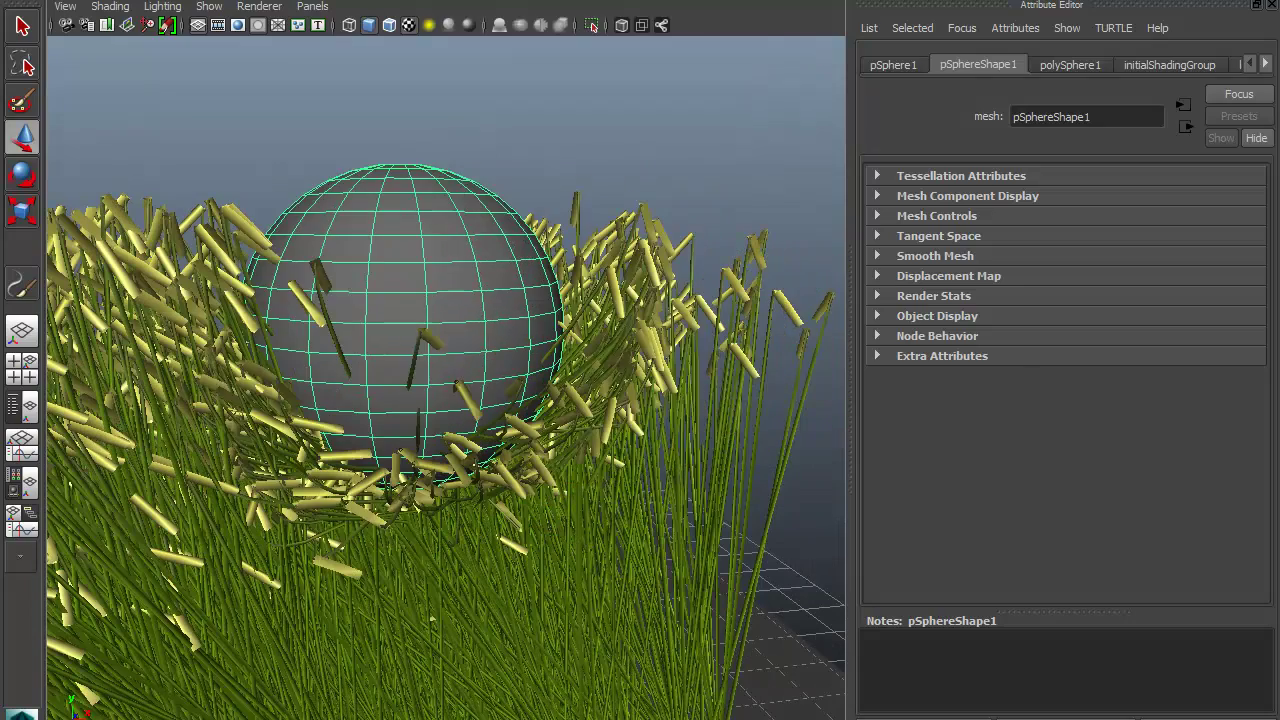
Give riceAutumn1 Gravity 0.151, Surface Attract 1.000 and a larger Max Attract Distance
{"action": "left_click", "coordinate": [505, 588]}
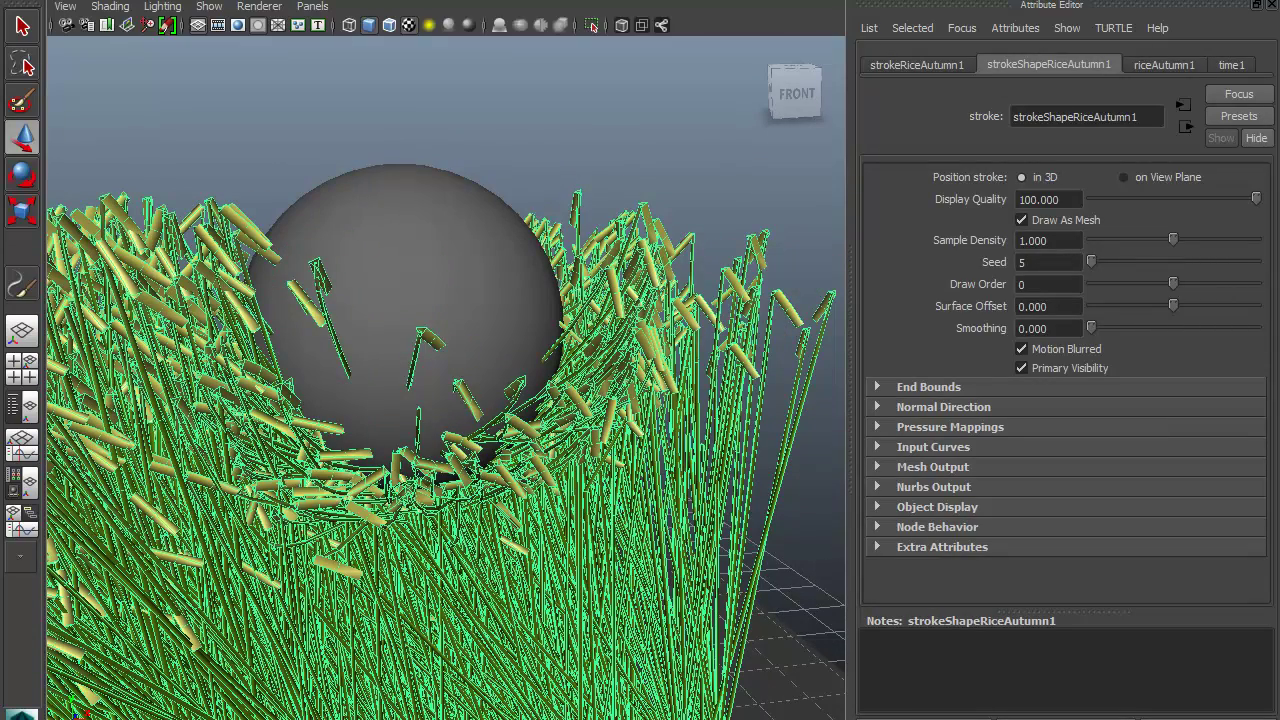
{"action": "left_click", "coordinate": [1160, 64]}
{"action": "mouse_move", "coordinate": [1263, 213]}
{"action": "left_mouse_down"}
{"action": "mouse_move", "coordinate": [1261, 530]}
{"action": "mouse_move", "coordinate": [1261, 462]}
{"action": "mouse_move", "coordinate": [1261, 478]}
{"action": "left_mouse_up"}
{"action": "left_click_drag", "start_coordinate": [1097, 460], "coordinate": [1117, 460]}
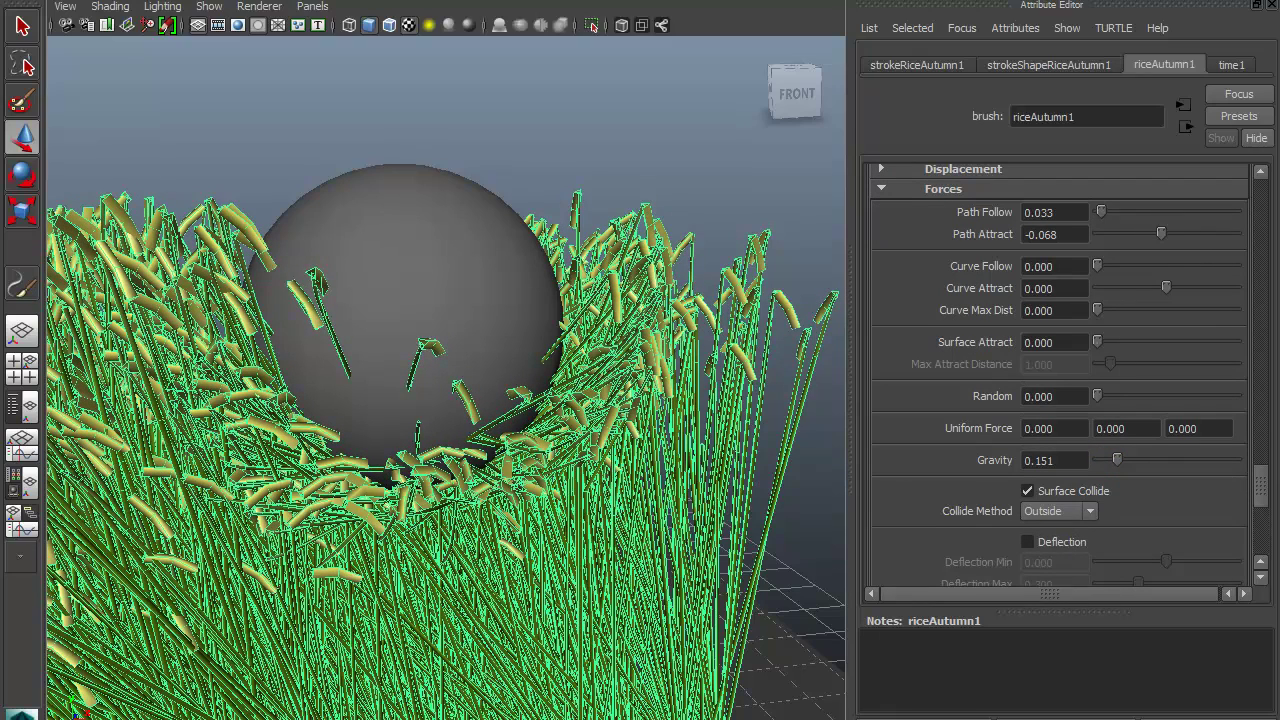
{"action": "left_click", "coordinate": [1079, 342]}
{"action": "type", "text": "1"}
{"action": "key", "text": "Return"}
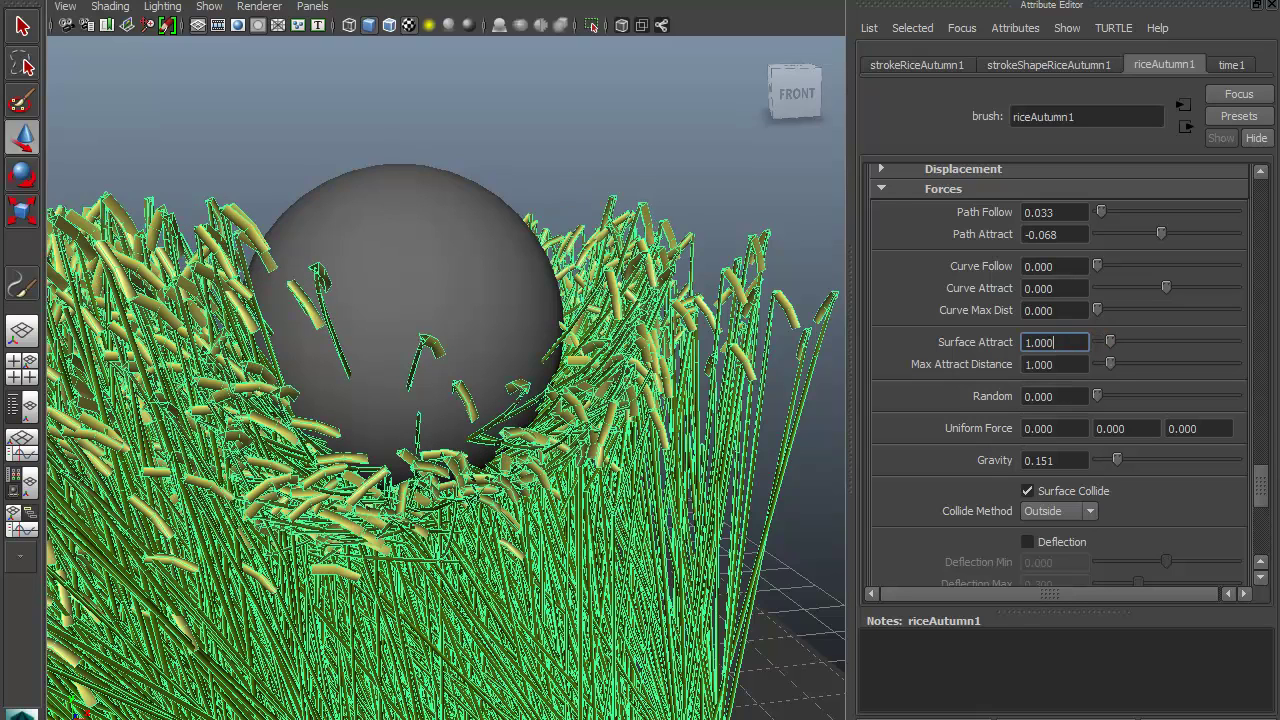
{"action": "left_click_drag", "start_coordinate": [1110, 364], "coordinate": [1168, 363]}
{"action": "left_click", "coordinate": [397, 241]}
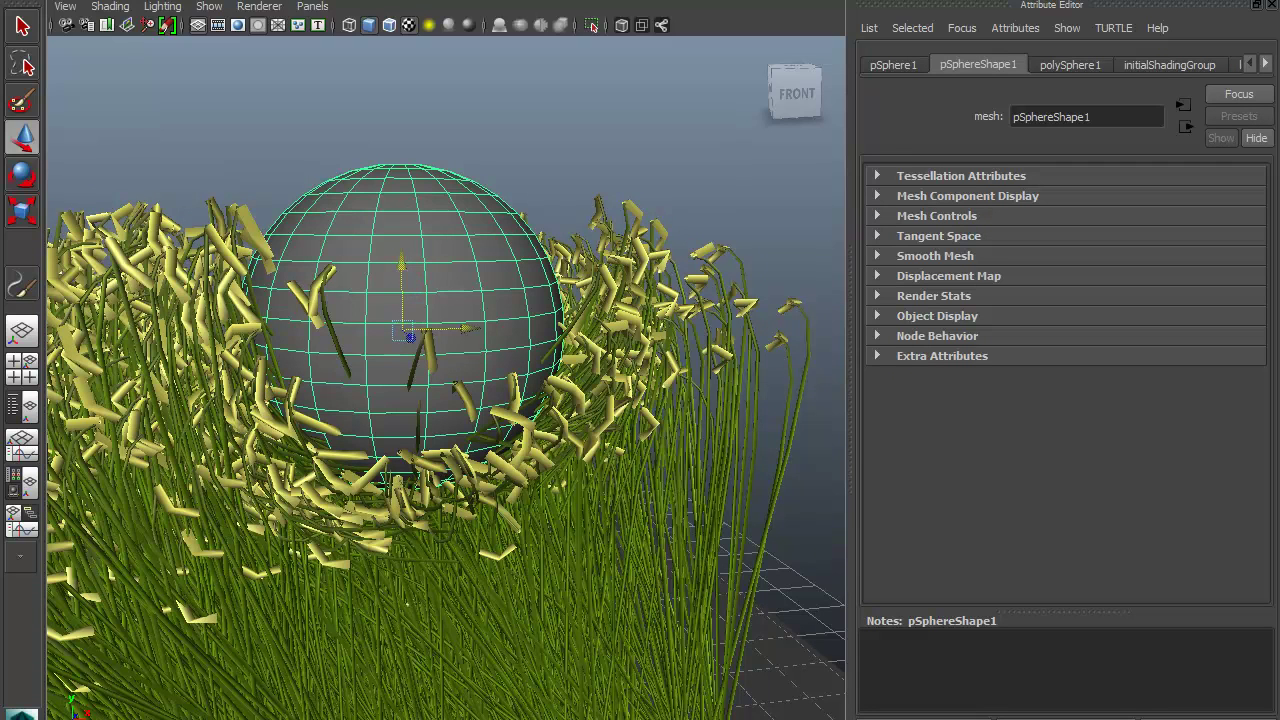
Move the sphere above the rice grass, then sideways and down to the grass's left edge
{"action": "left_click_drag", "start_coordinate": [401, 265], "coordinate": [399, 10]}
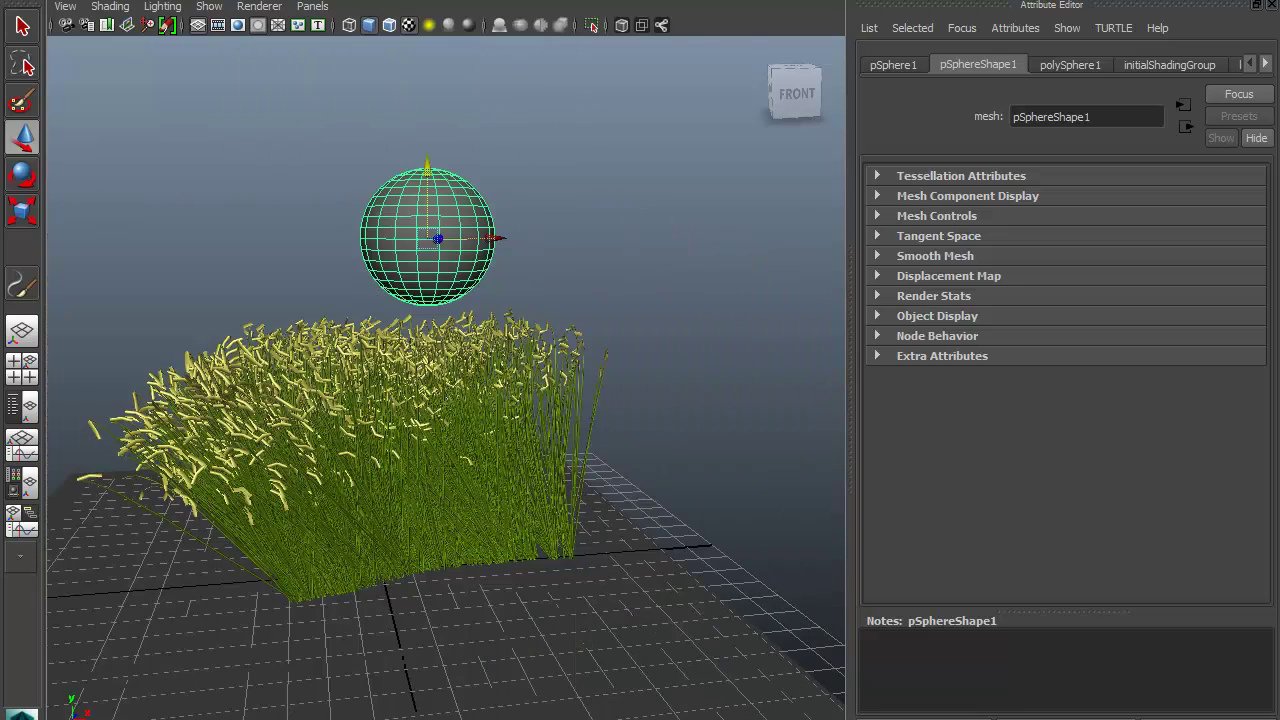
{"action": "left_click_drag", "start_coordinate": [432, 210], "coordinate": [432, 158]}
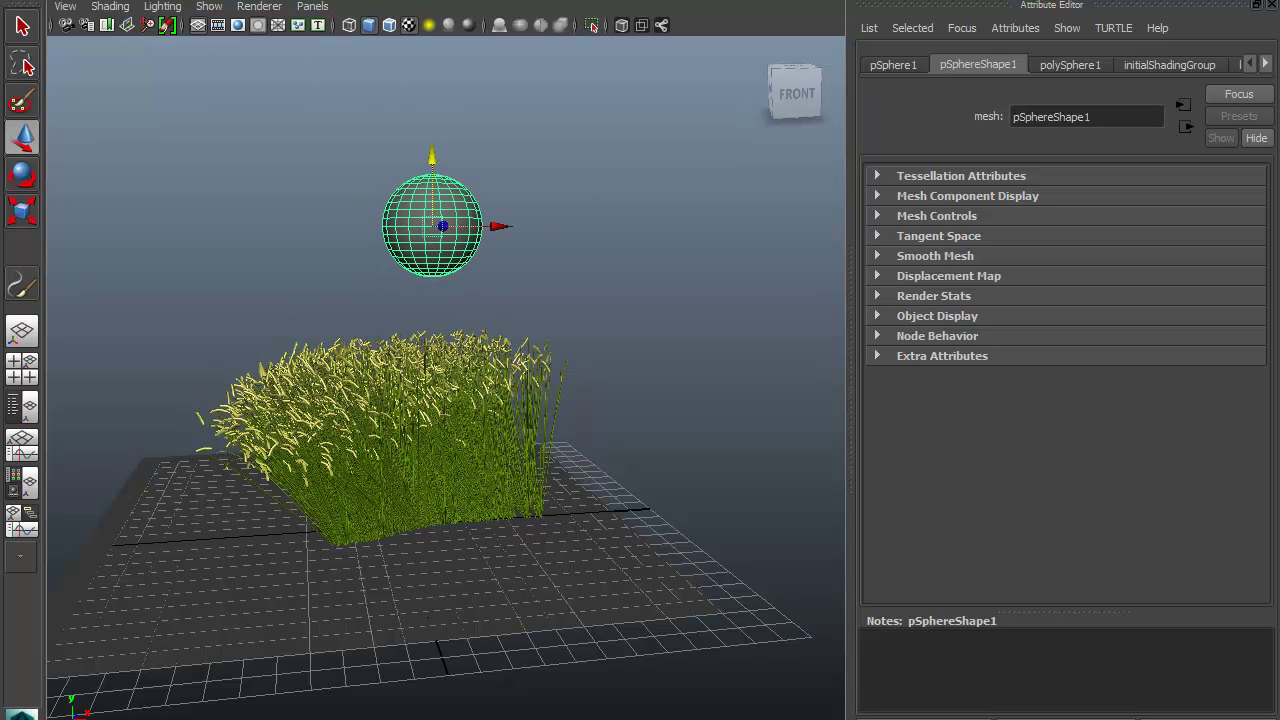
{"action": "left_click_drag", "start_coordinate": [354, 194], "coordinate": [420, 330], "text": "alt"}
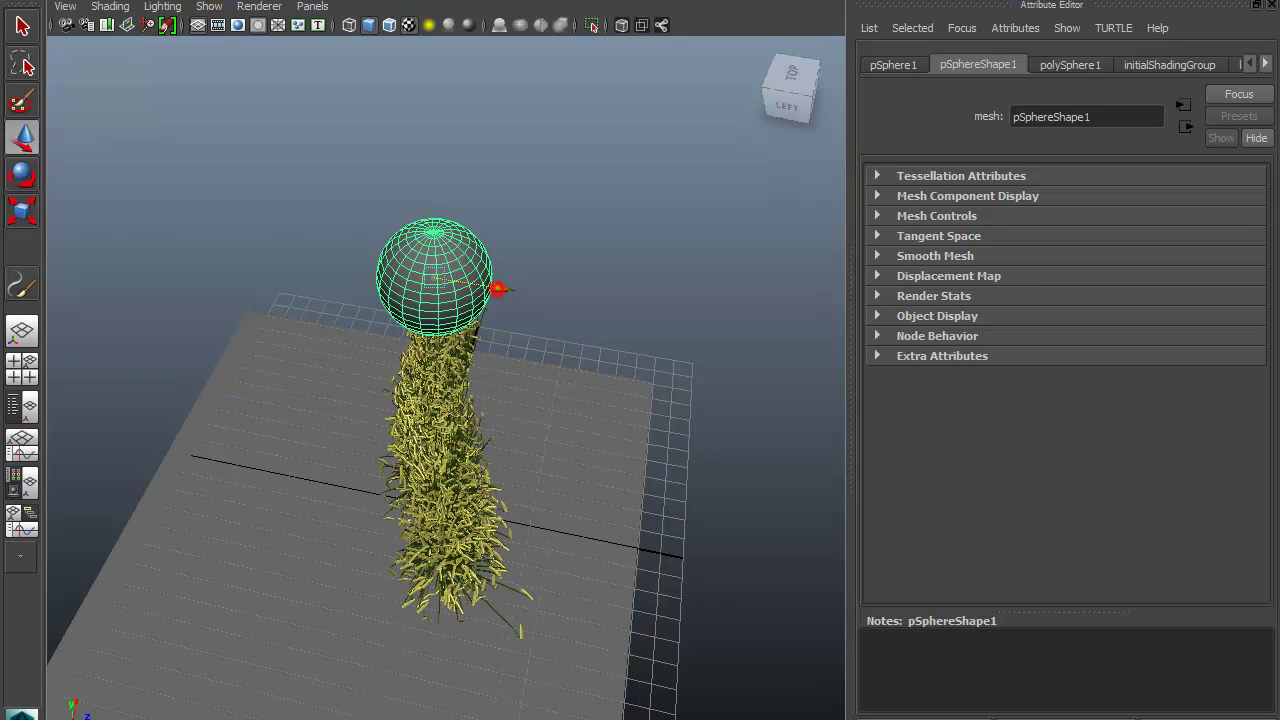
{"action": "mouse_move", "coordinate": [499, 289]}
{"action": "left_mouse_down"}
{"action": "mouse_move", "coordinate": [705, 320]}
{"action": "mouse_move", "coordinate": [394, 245]}
{"action": "mouse_move", "coordinate": [300, 249]}
{"action": "mouse_move", "coordinate": [598, 302]}
{"action": "mouse_move", "coordinate": [569, 391]}
{"action": "left_mouse_up"}
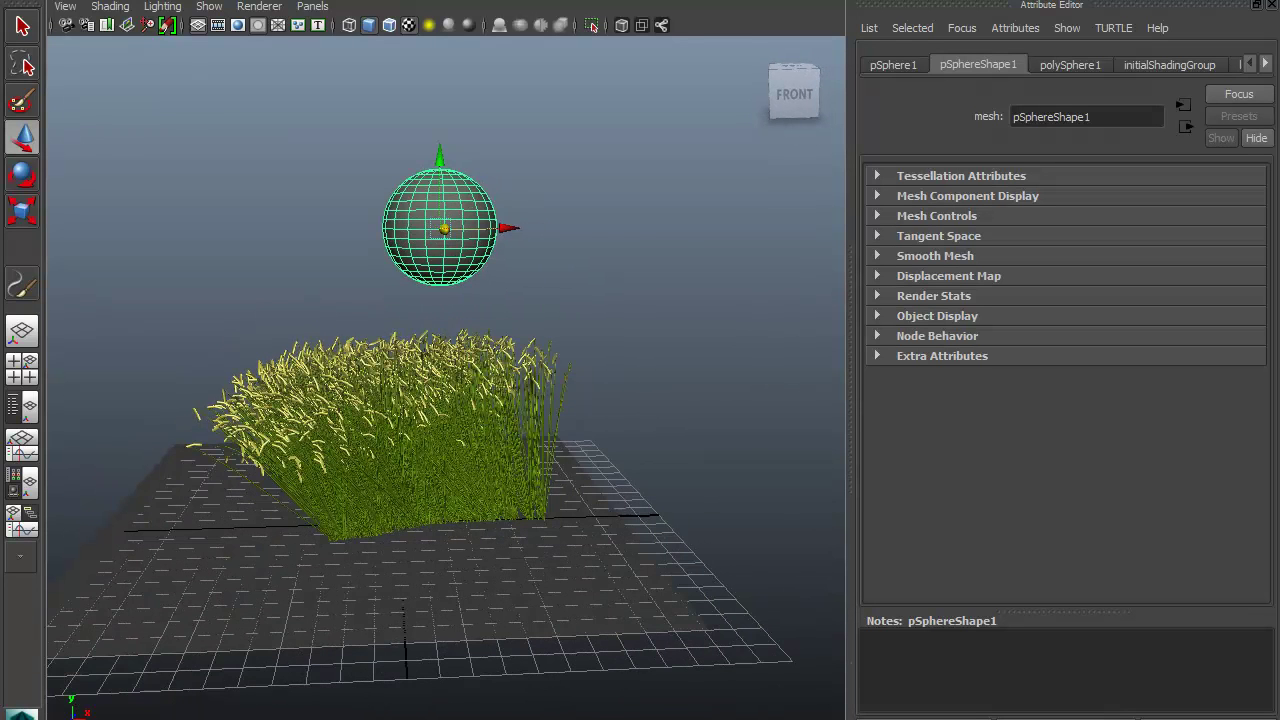
{"action": "left_click_drag", "start_coordinate": [444, 229], "coordinate": [636, 380]}
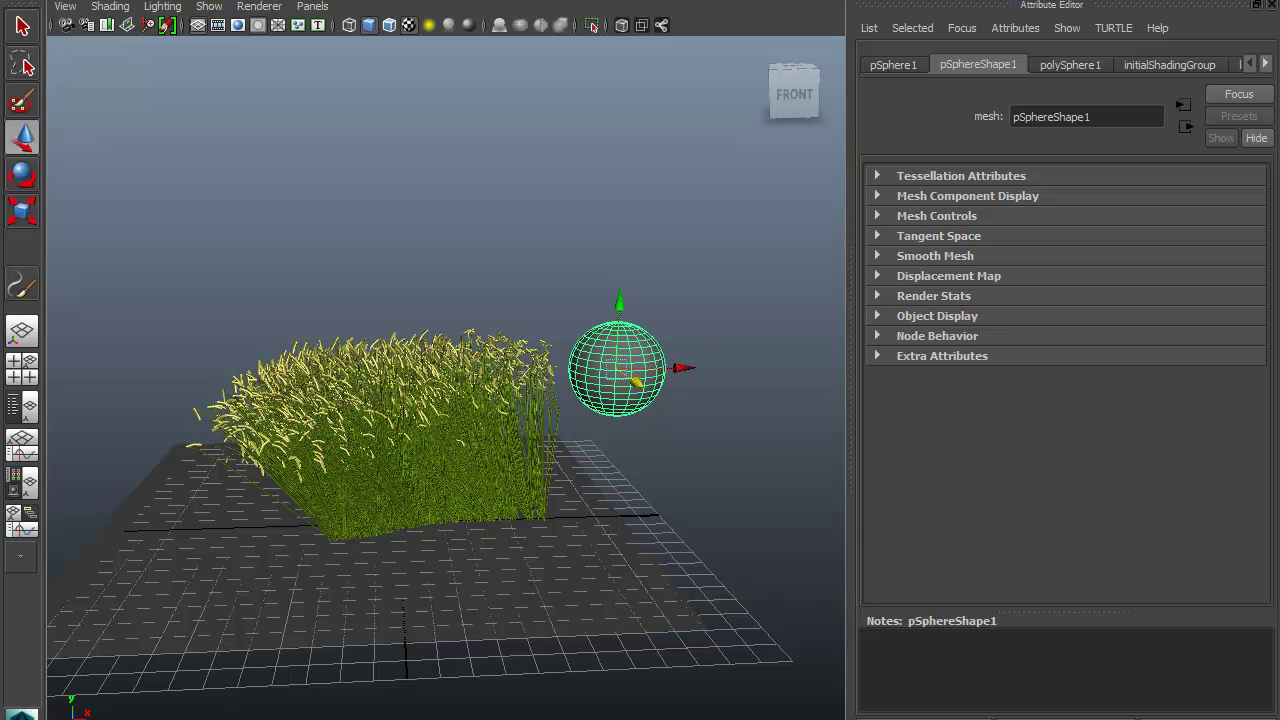
Play the animation to watch the blades bend away, then show Maya's version information
{"action": "key", "text": "alt+v"}
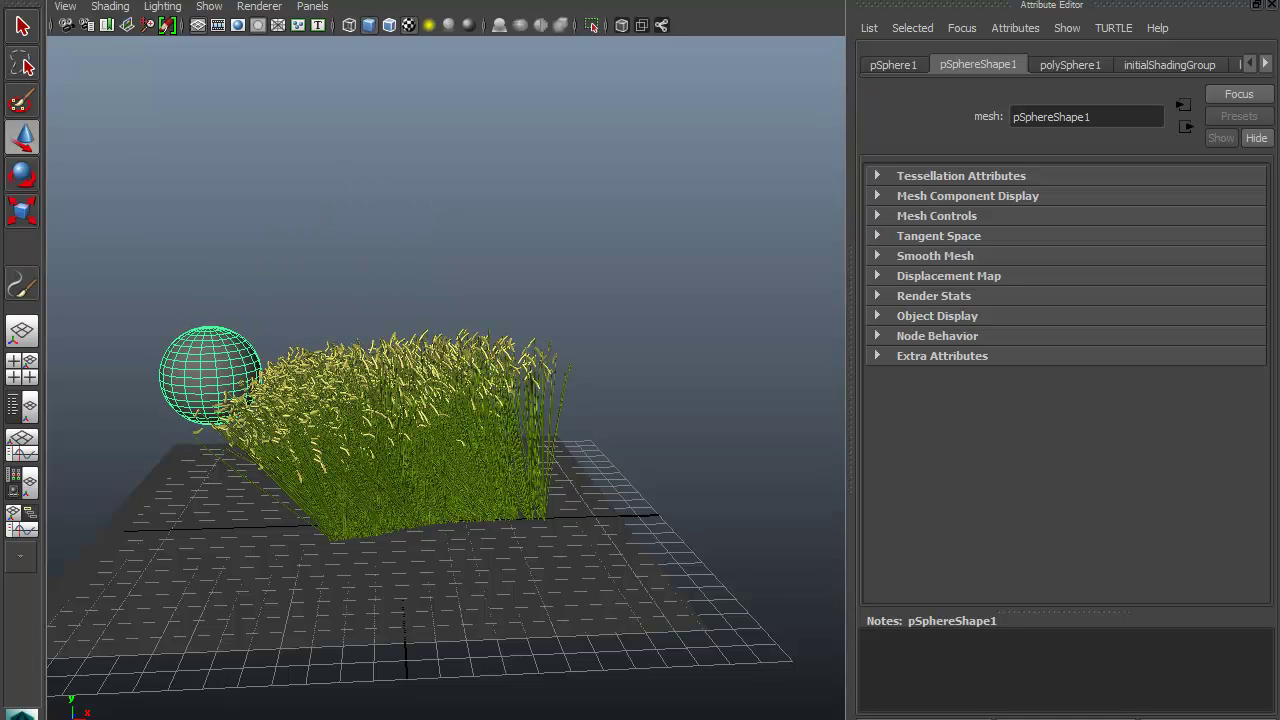
{"action": "key", "text": "Escape"}
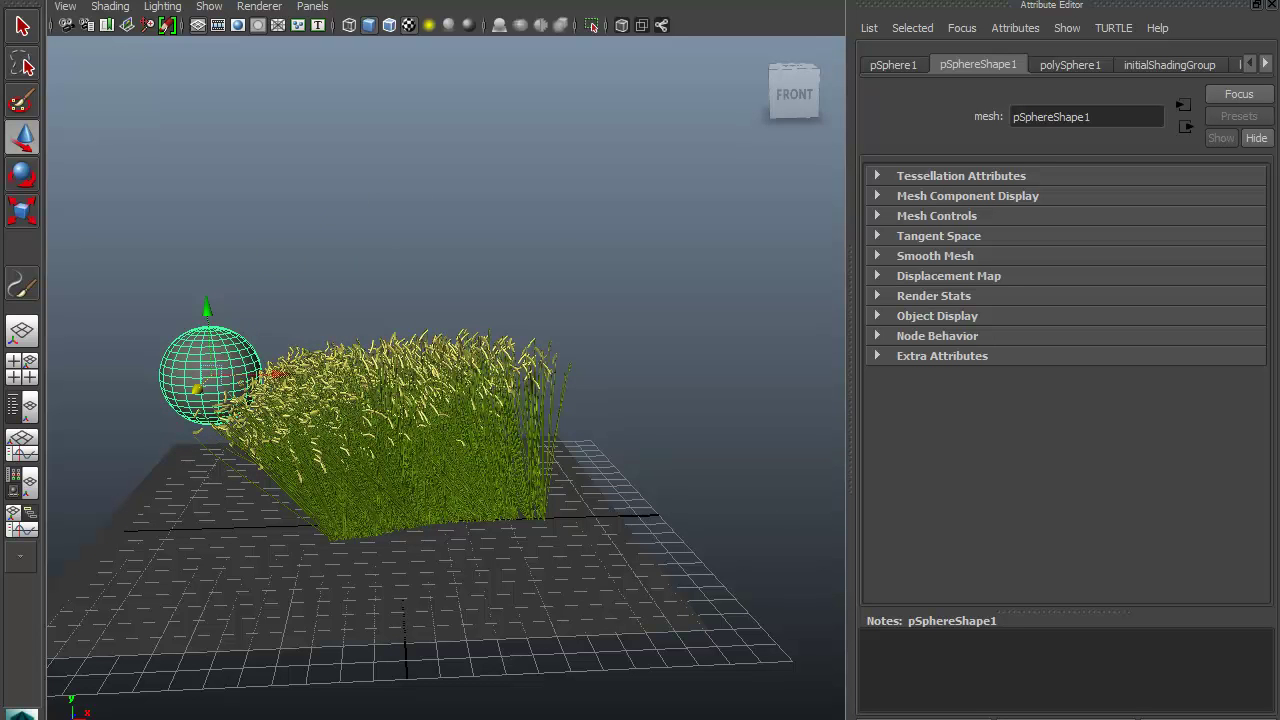
{"action": "left_click_drag", "start_coordinate": [400, 400], "coordinate": [460, 400], "text": "alt"}
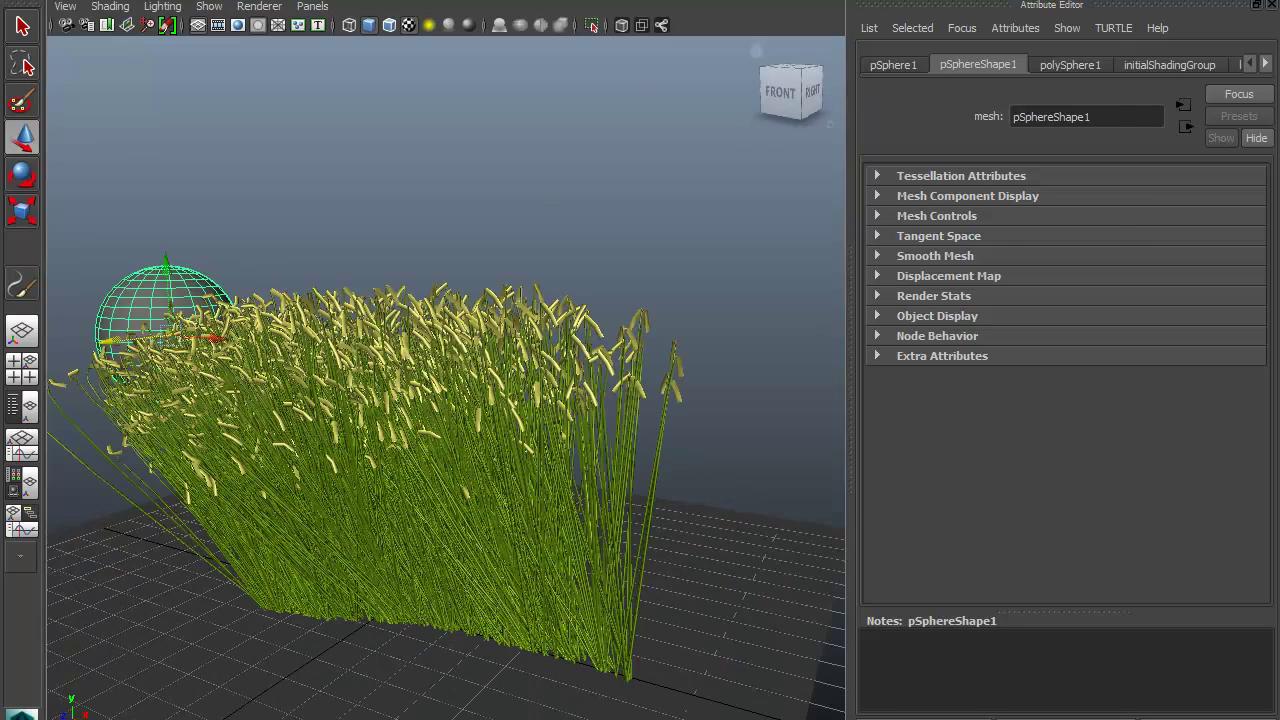
{"action": "left_click", "coordinate": [1157, 28]}
{"action": "left_click", "coordinate": [975, 278]}
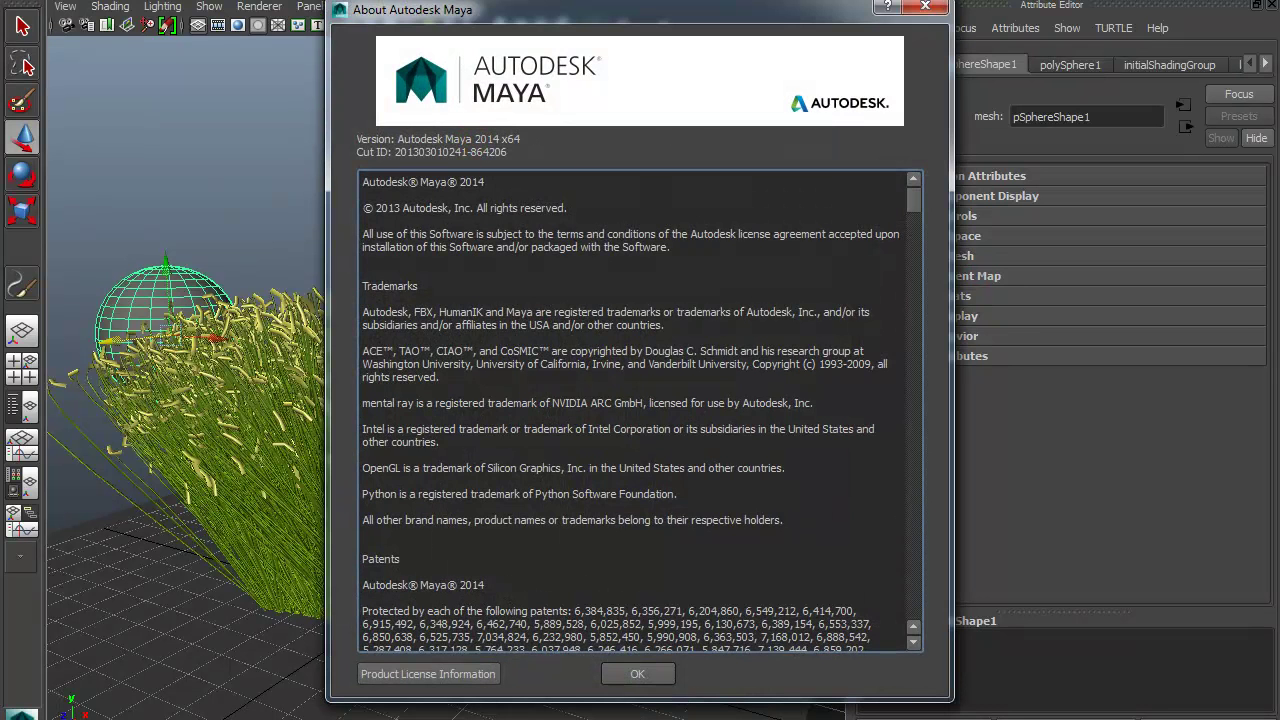
Dismiss the About Autodesk Maya dialog to return to the rice grass and sphere scene
{"action": "left_click", "coordinate": [637, 673]}
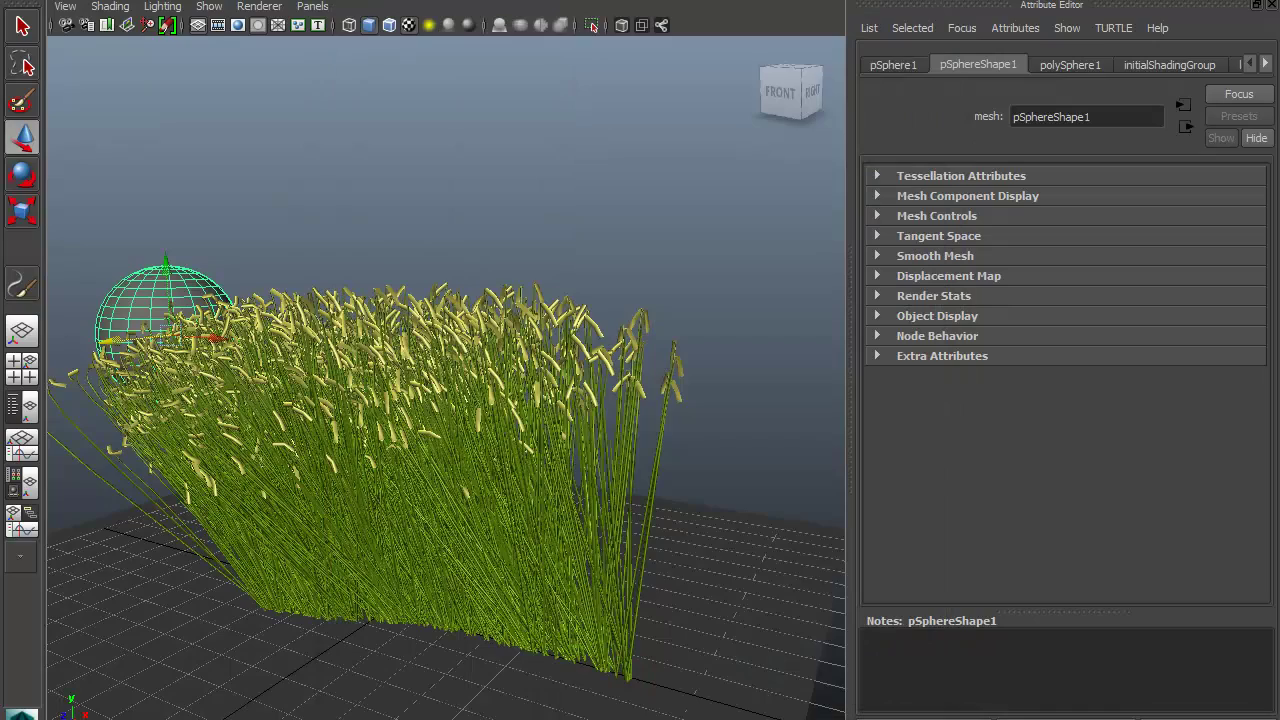